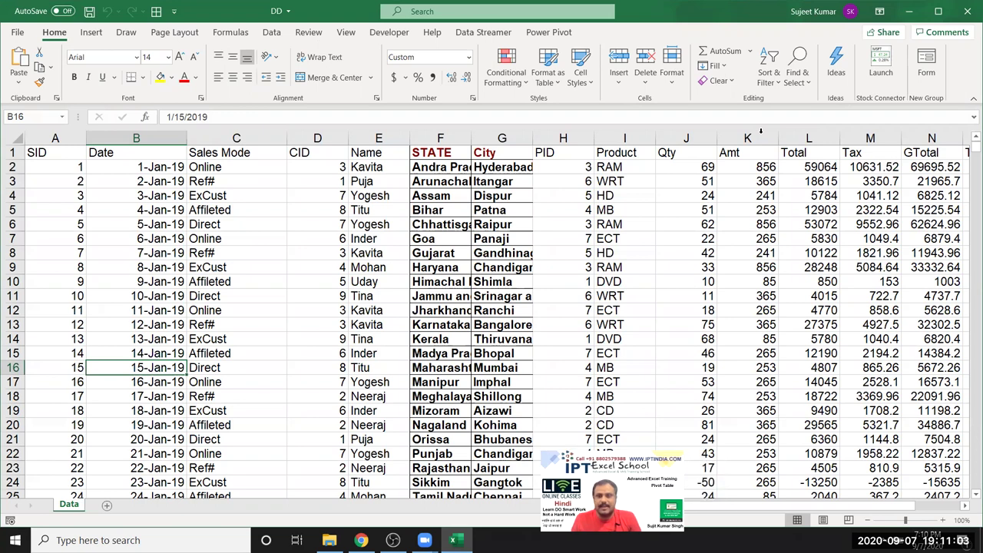
# - Select cell A1 of the Data sheet's sales records and start a new PivotTable
pyautogui.click(231, 209)
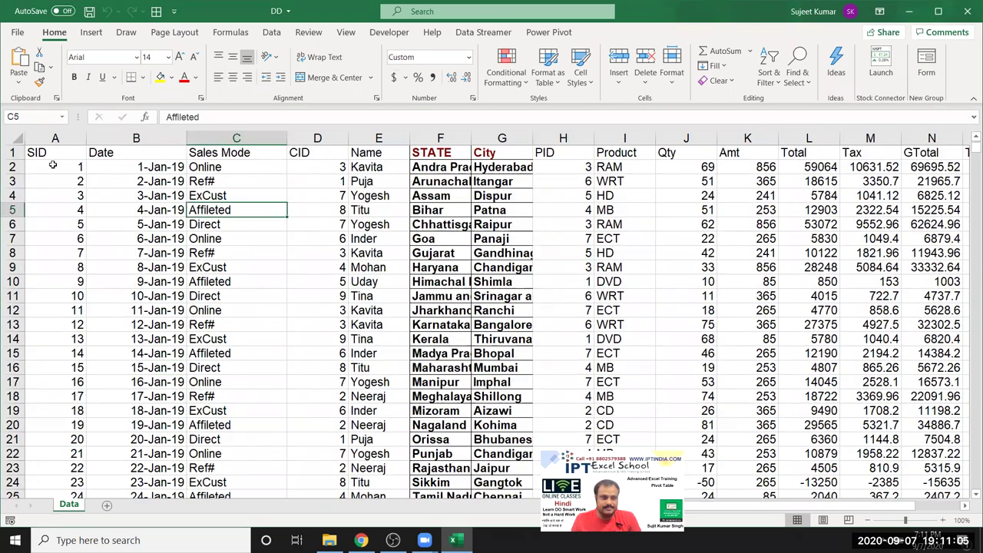
pyautogui.click(46, 153)
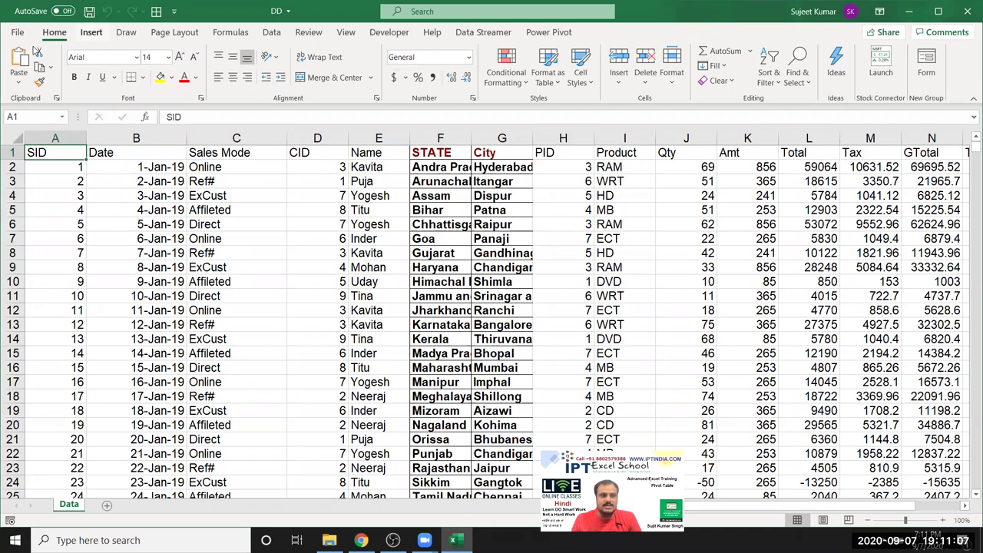
pyautogui.scroll(-1, 31, 62)
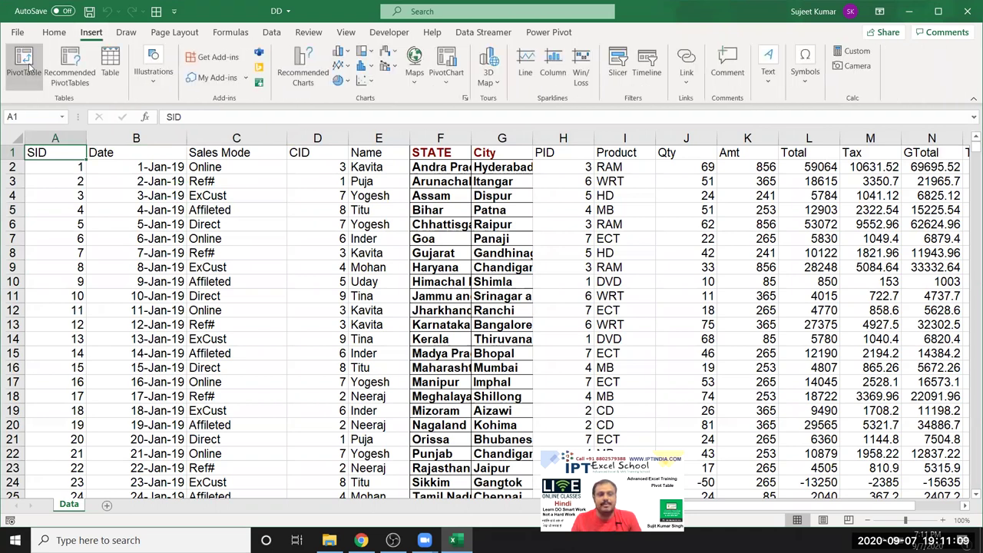
pyautogui.click(28, 68)
# - Create the pivot table on a new sheet with Name as the row field
pyautogui.click(527, 383)
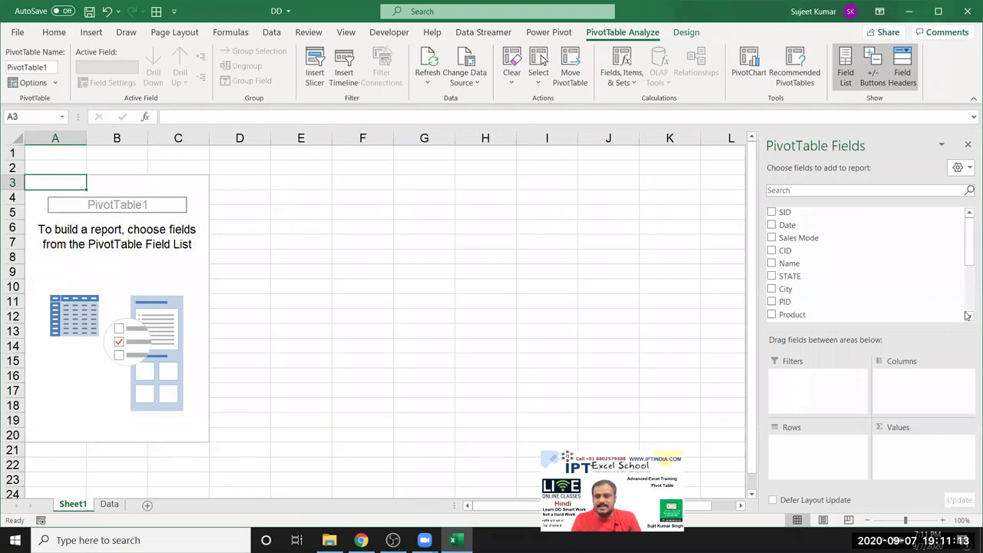
pyautogui.moveTo(912, 265); pyautogui.dragTo(817, 459)
pyautogui.scroll(-3, 837, 319)
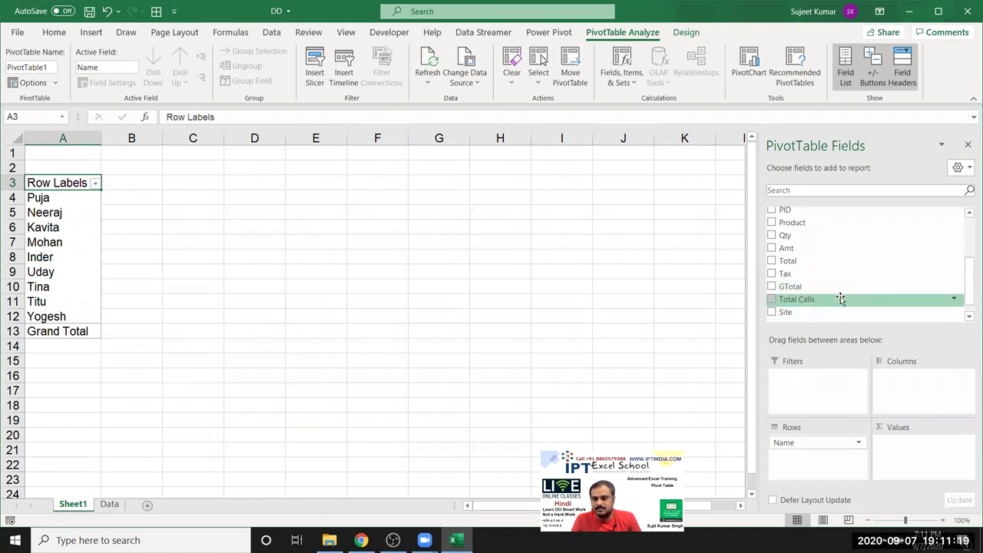
pyautogui.scroll(3, 841, 299)
pyautogui.scroll(-2, 842, 299)
pyautogui.scroll(-1, 841, 298)
pyautogui.moveTo(841, 299)
pyautogui.mouseDown()
pyautogui.moveTo(927, 461)
pyautogui.moveTo(914, 453)
pyautogui.mouseUp()
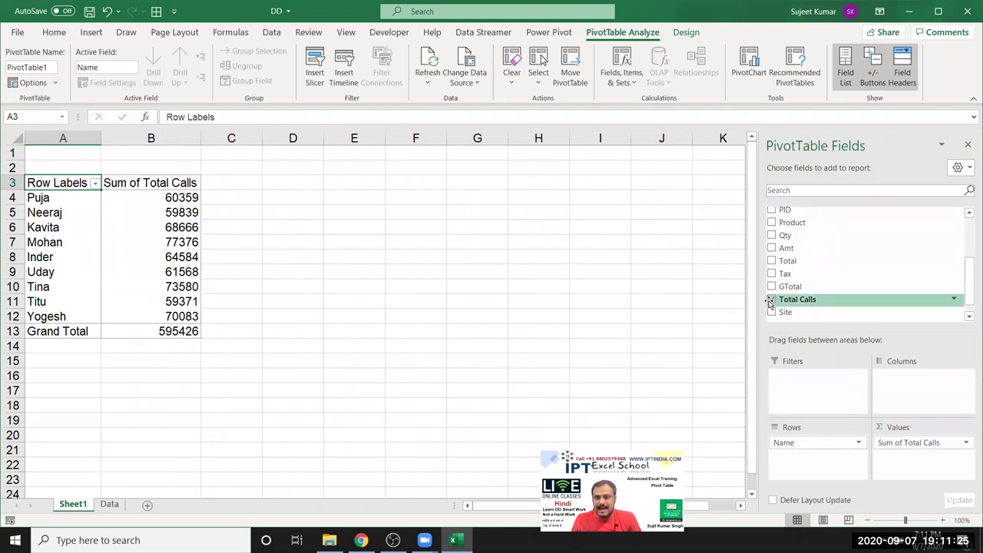
# - Replace Total Calls in Values with Sum of Qty and Sum of Amt
pyautogui.moveTo(907, 443); pyautogui.dragTo(884, 289)
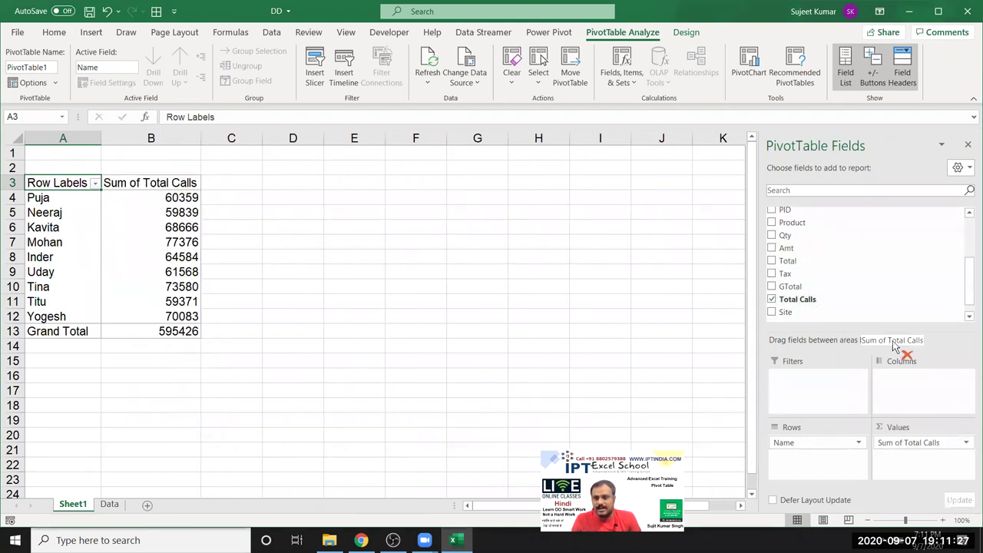
pyautogui.moveTo(799, 225)
pyautogui.mouseDown()
pyautogui.moveTo(933, 494)
pyautogui.moveTo(915, 474)
pyautogui.mouseUp()
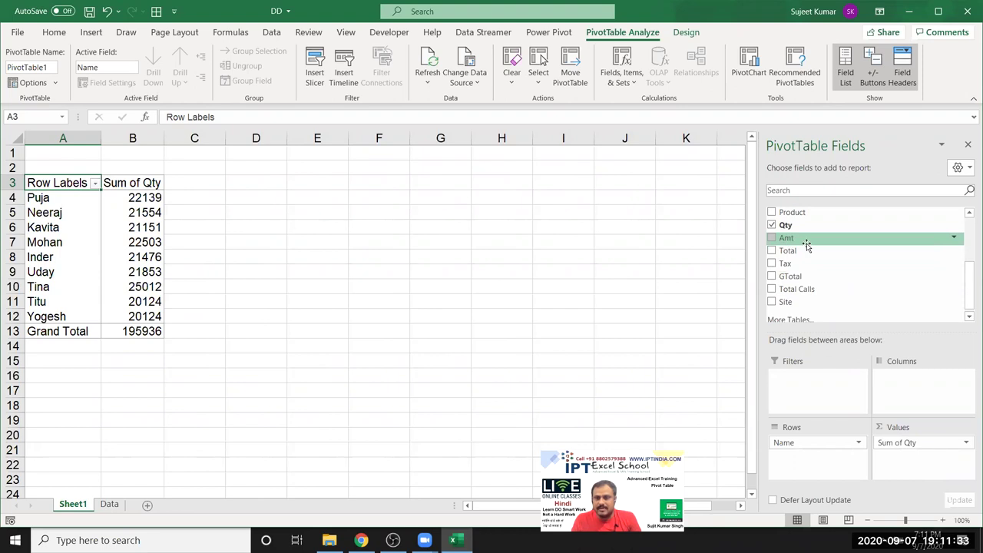
pyautogui.moveTo(806, 244); pyautogui.dragTo(909, 459)
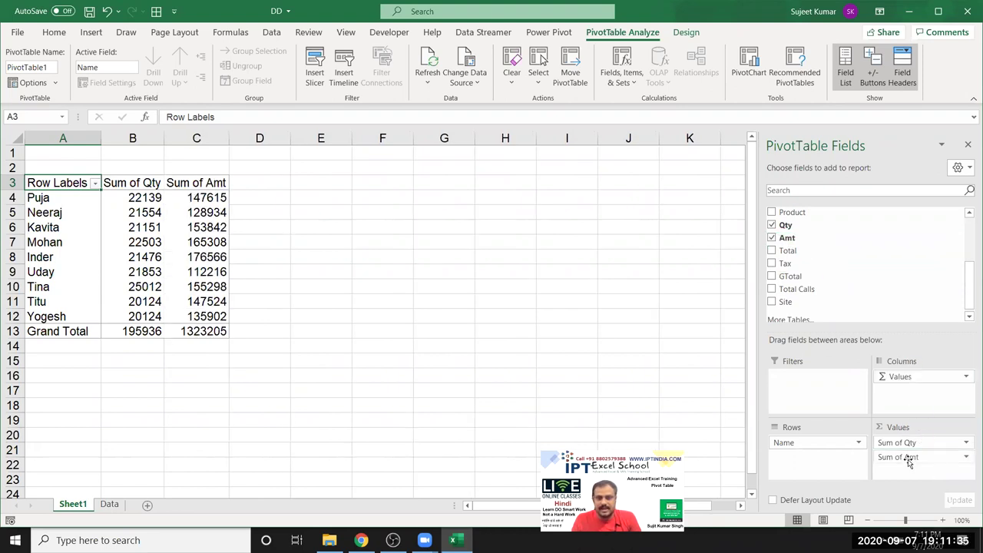
pyautogui.click(912, 456)
# - Summarize Amt by Average instead of Sum, then select the averages in C4:C12
pyautogui.click(913, 444)
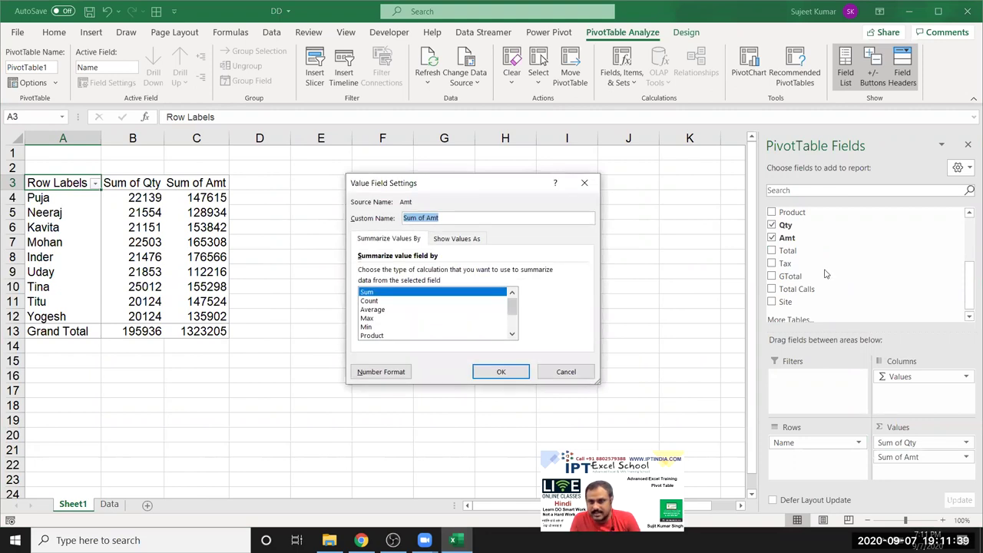
pyautogui.press('Escape')
pyautogui.moveTo(969, 298)
pyautogui.mouseDown()
pyautogui.moveTo(966, 243)
pyautogui.moveTo(967, 282)
pyautogui.mouseUp()
pyautogui.click(962, 457)
pyautogui.click(906, 442)
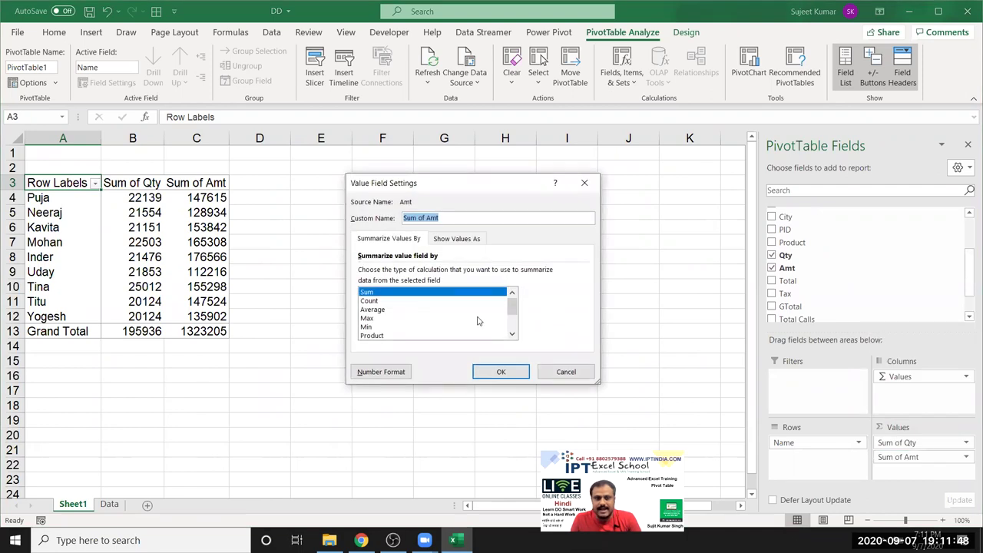
pyautogui.click(372, 309)
pyautogui.click(484, 372)
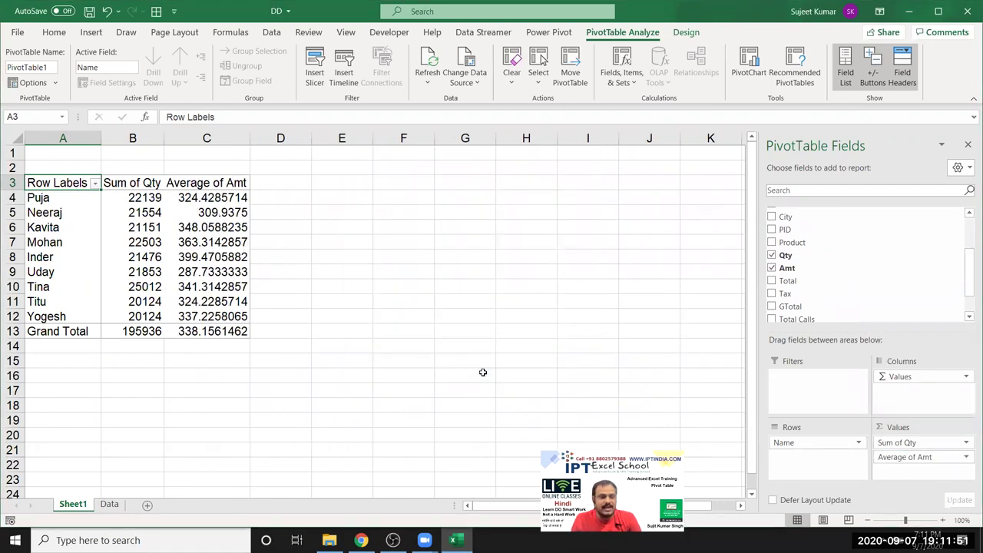
pyautogui.moveTo(196, 198); pyautogui.dragTo(220, 318)
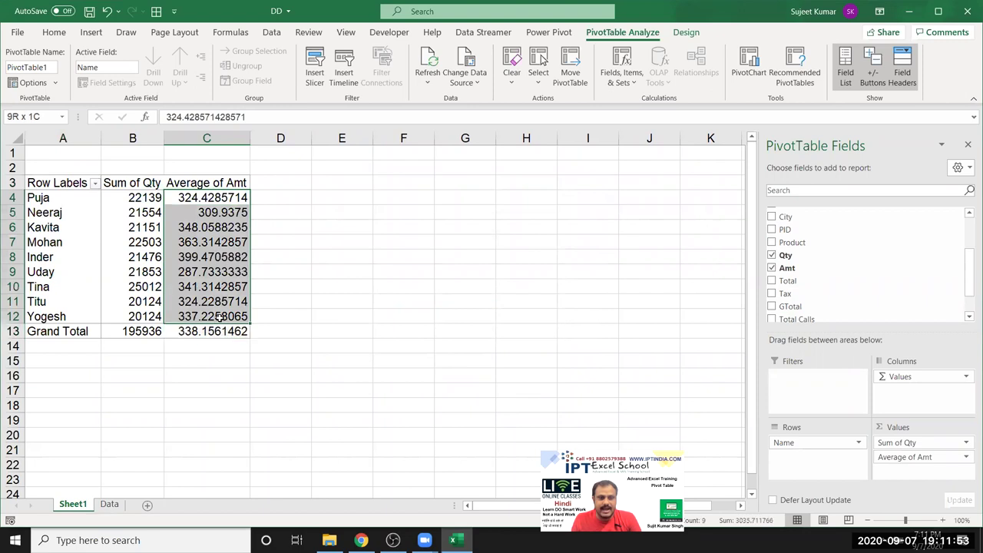
# - Decrease the C4:C12 averages to one decimal place, e.g. 324.4 and 309.9
pyautogui.click(53, 32)
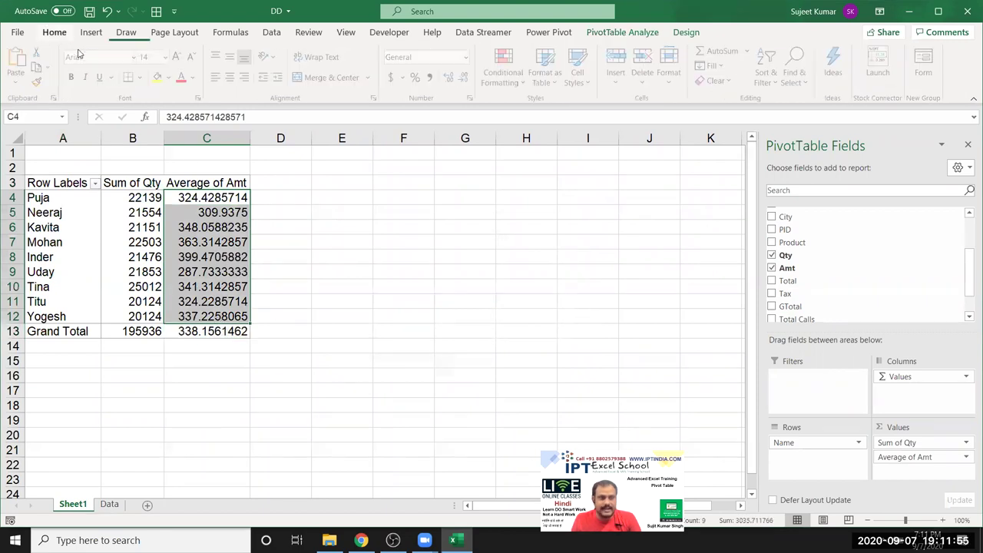
pyautogui.click(464, 78)
pyautogui.click(465, 78)
pyautogui.click(465, 77)
pyautogui.click(465, 77)
pyautogui.click(465, 78)
pyautogui.click(465, 78)
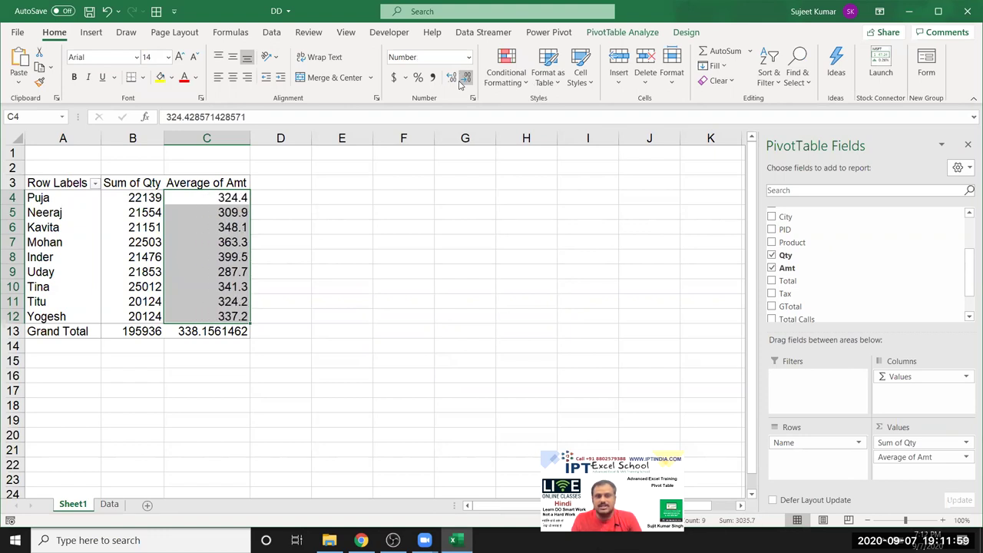
pyautogui.click(400, 179)
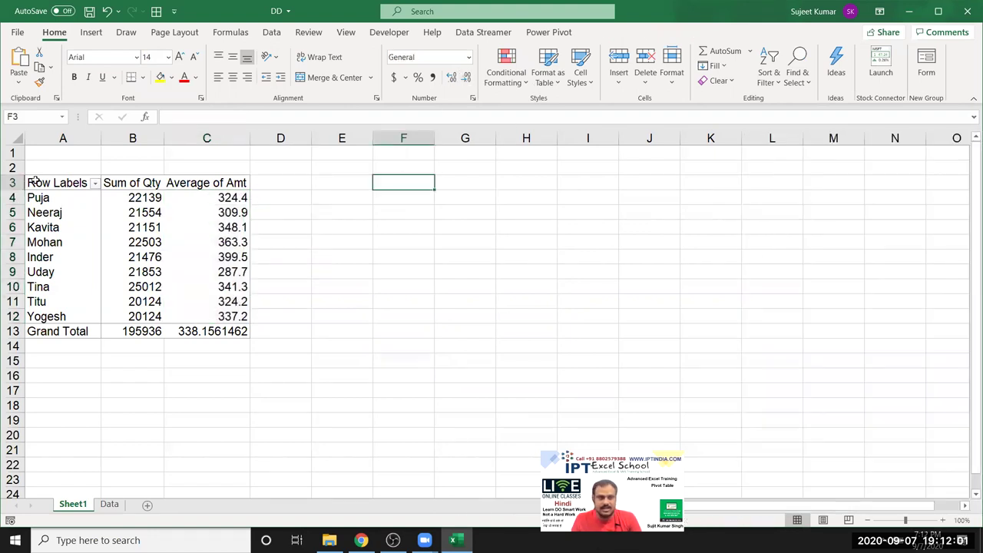
pyautogui.click(104, 213)
pyautogui.click(92, 32)
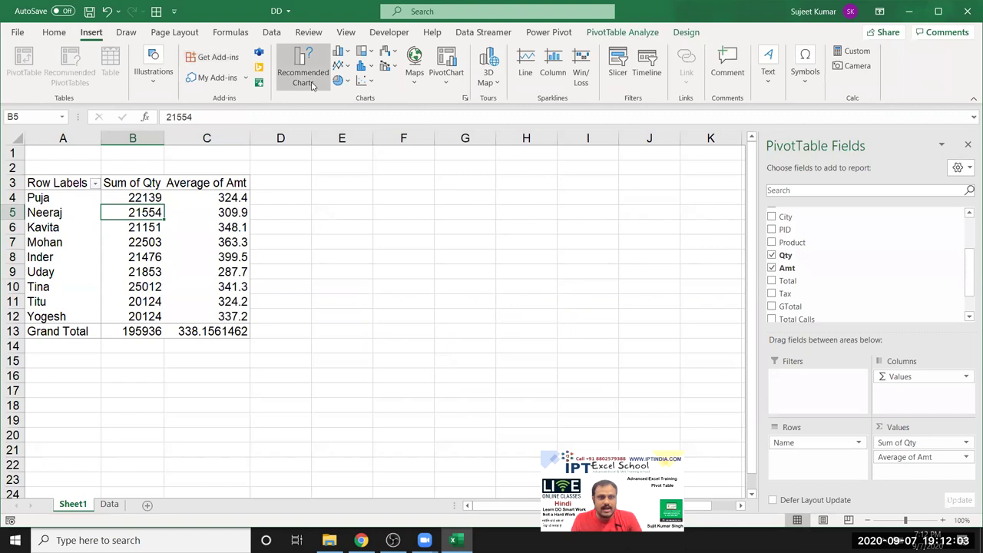
pyautogui.click(342, 52)
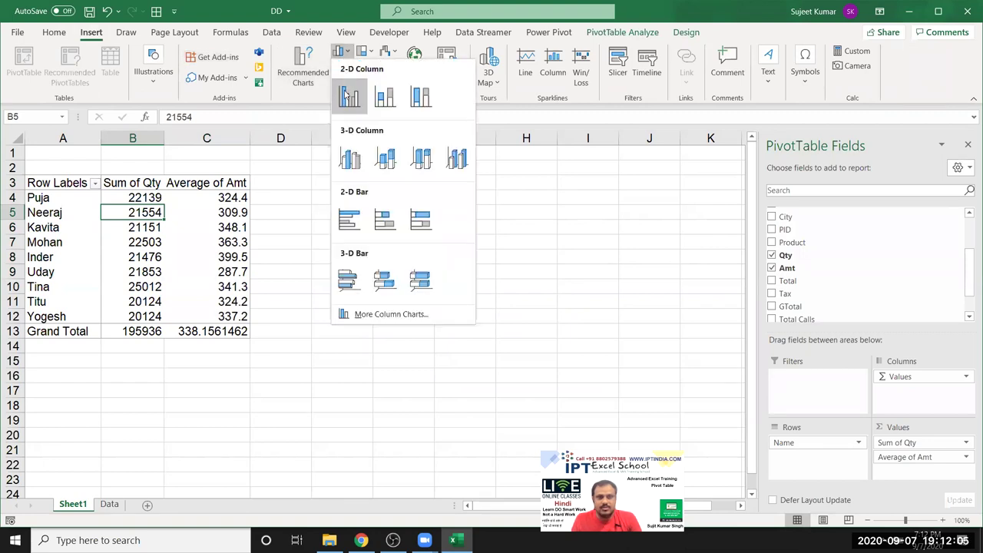
pyautogui.press('Return')
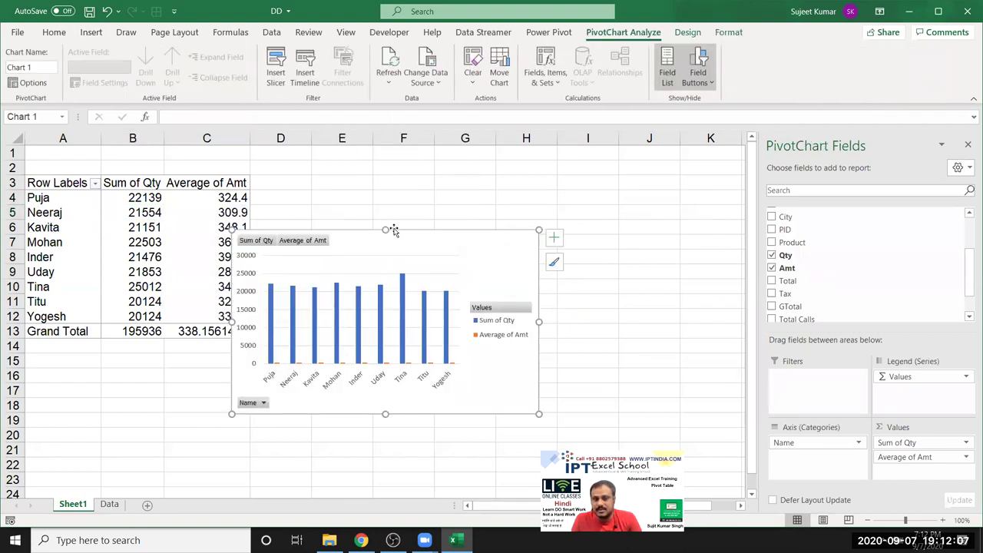
pyautogui.moveTo(432, 242); pyautogui.dragTo(510, 179)
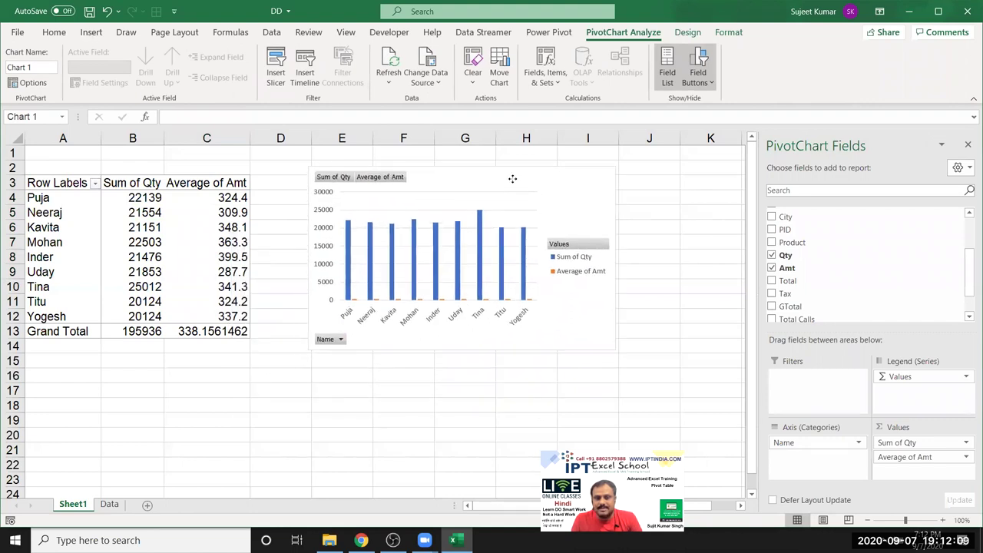
pyautogui.moveTo(482, 221)
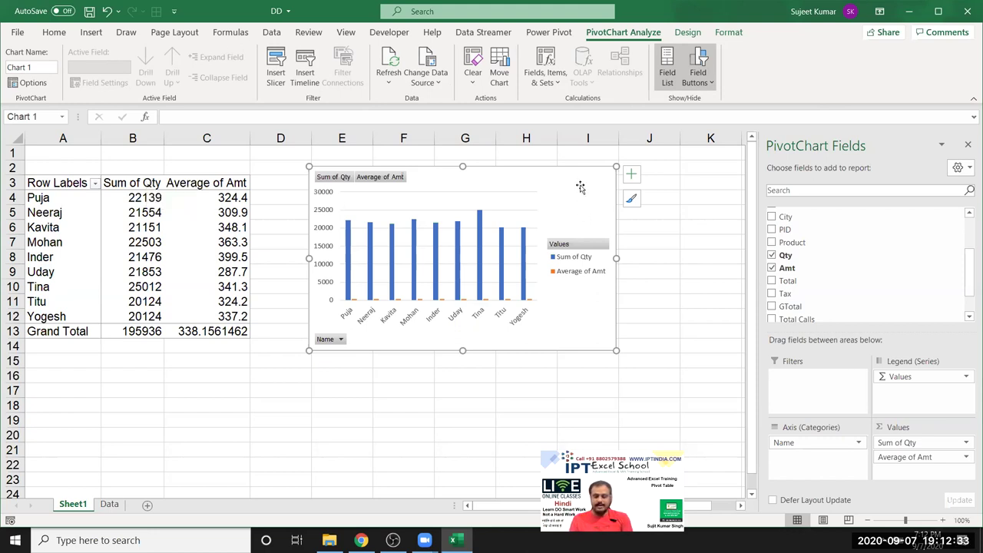
pyautogui.press('Delete')
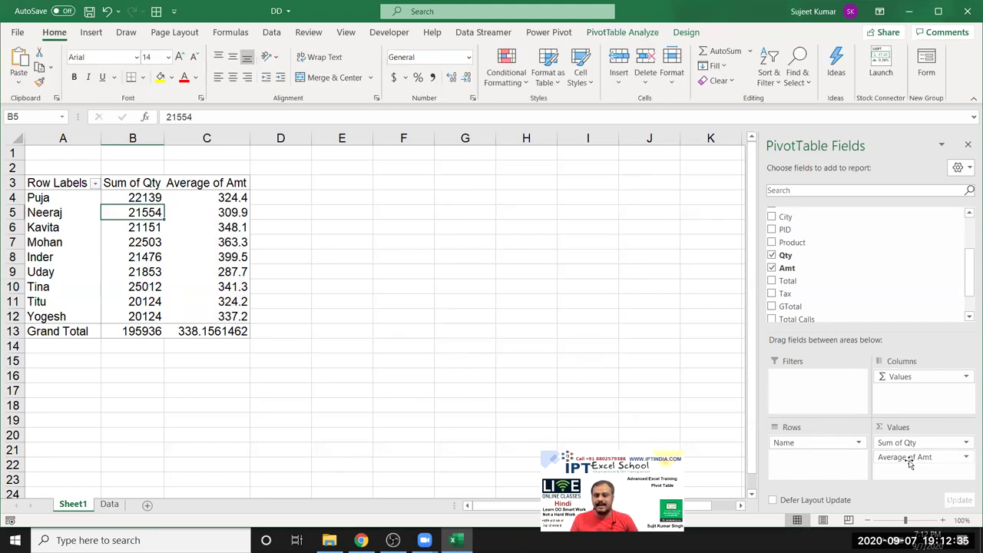
# - Drop Average of Amt from the pivot and rename headers A3 and B3 to Name and Total Qty
pyautogui.moveTo(909, 461); pyautogui.dragTo(816, 301)
pyautogui.click(46, 183)
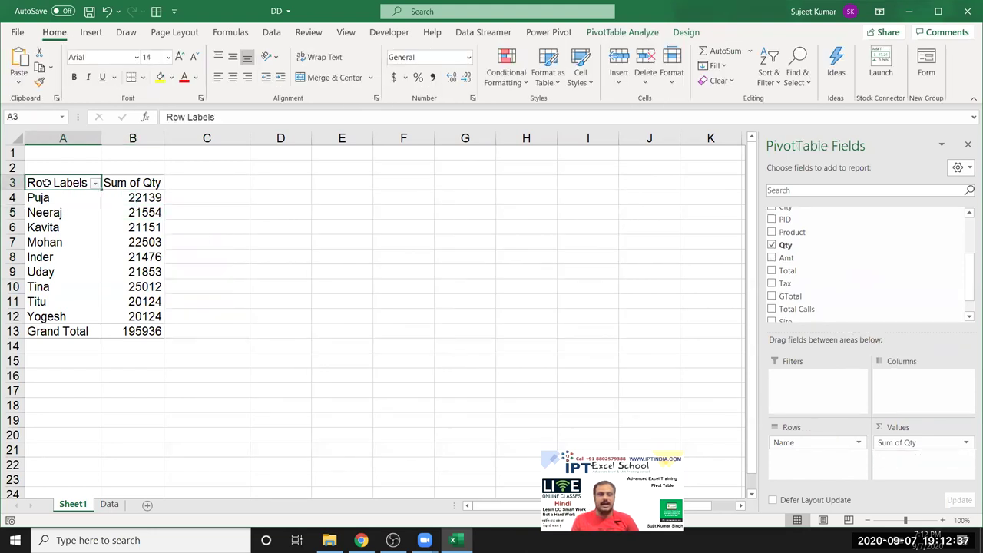
pyautogui.write('Name')
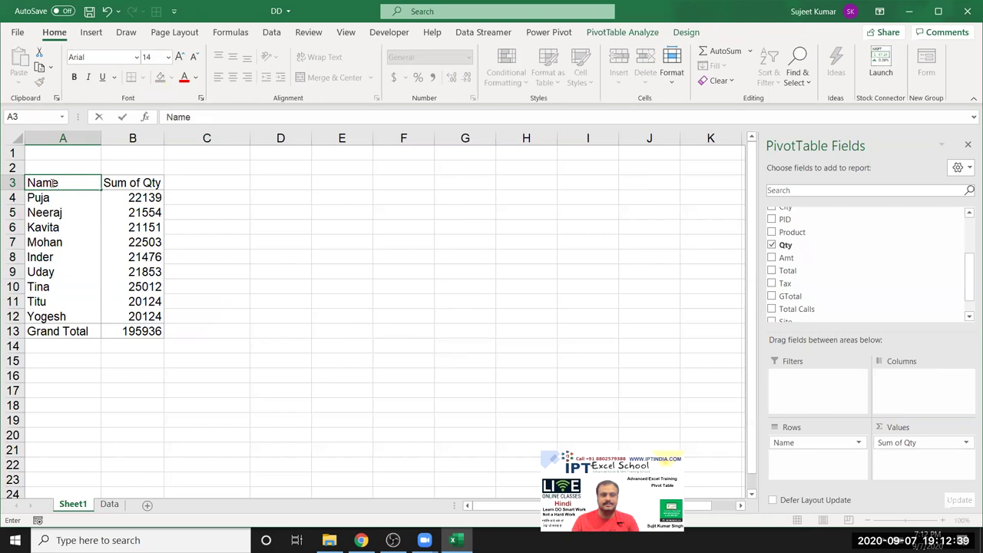
pyautogui.click(133, 185)
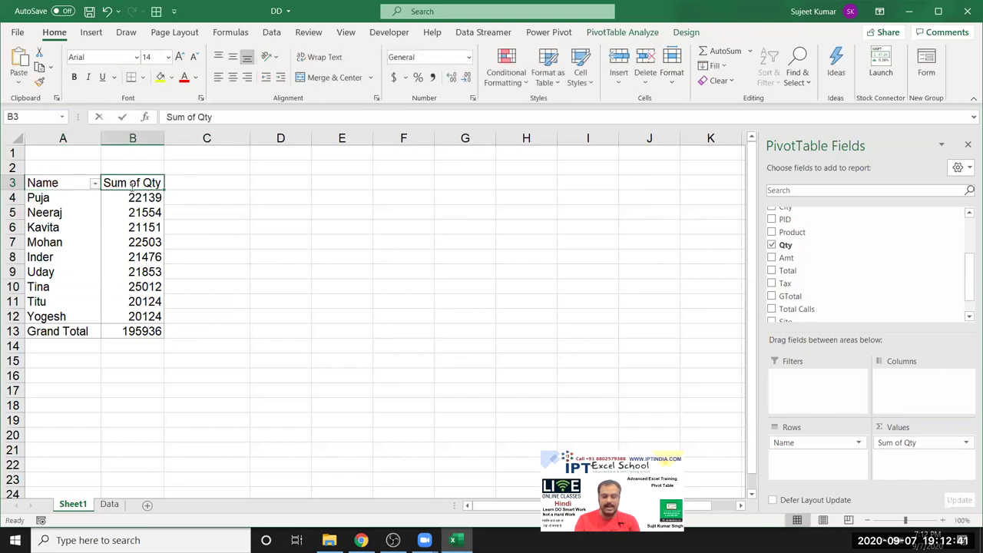
pyautogui.write('Total')
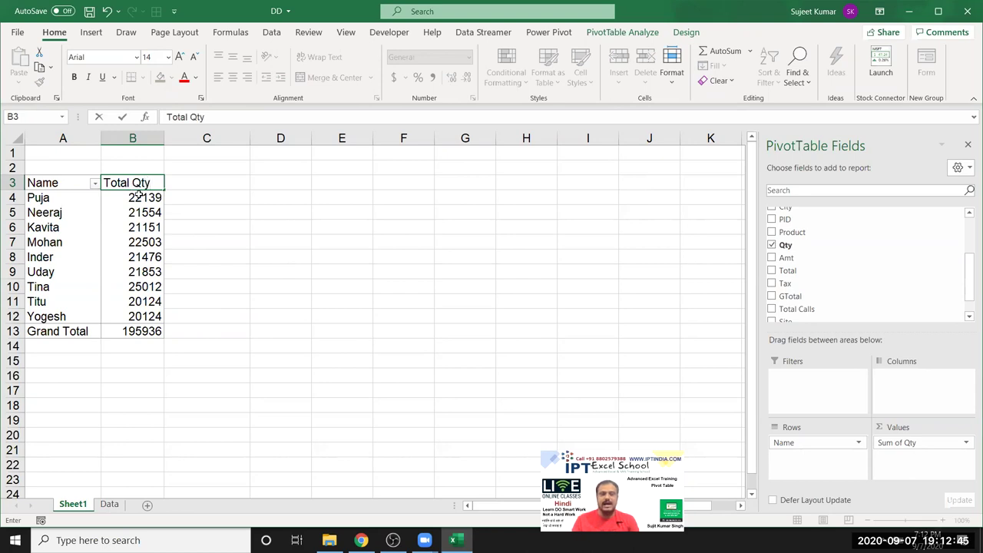
pyautogui.click(262, 192)
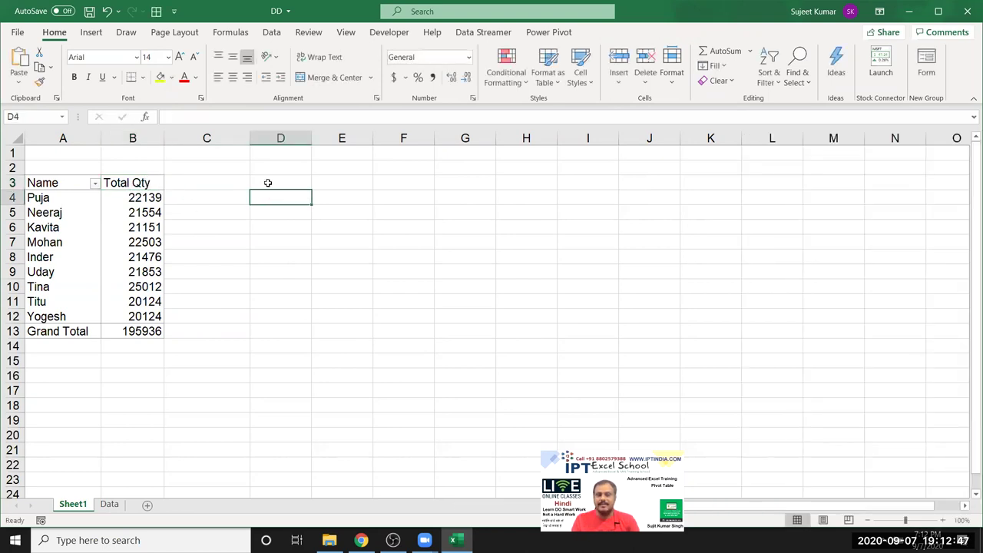
pyautogui.click(268, 182)
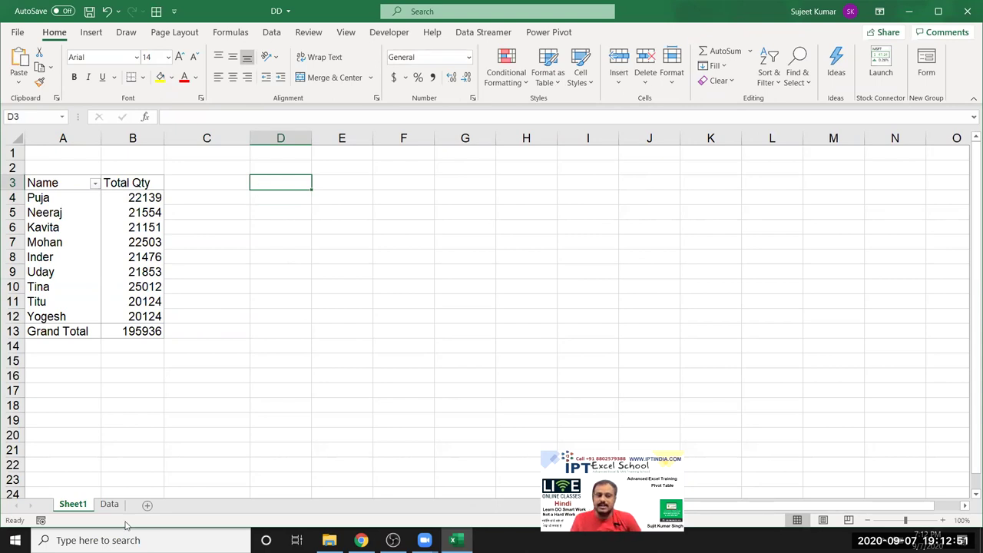
pyautogui.click(110, 504)
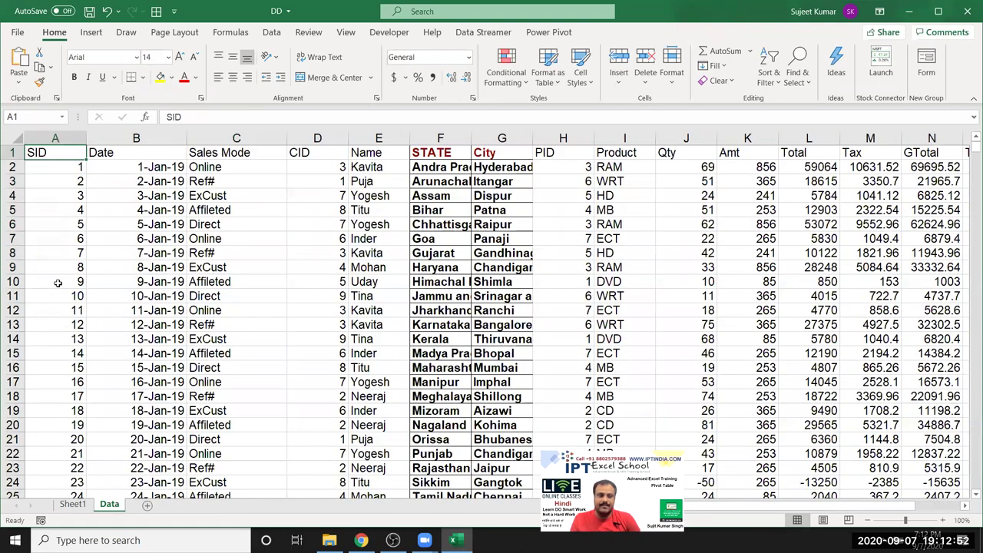
# - Insert a second pivot table from the Data sheet at existing location Sheet1 cell D3
pyautogui.click(90, 33)
pyautogui.click(23, 63)
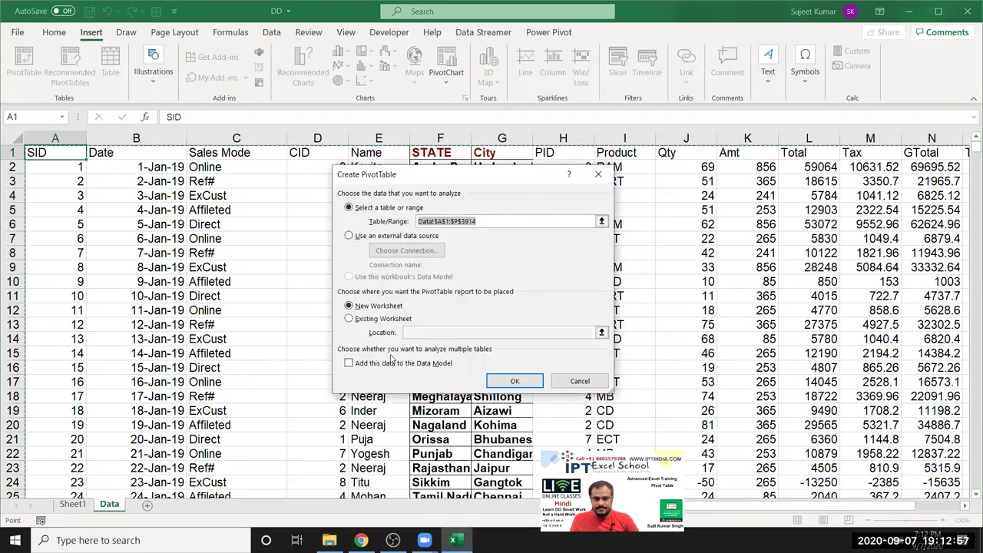
pyautogui.click(399, 320)
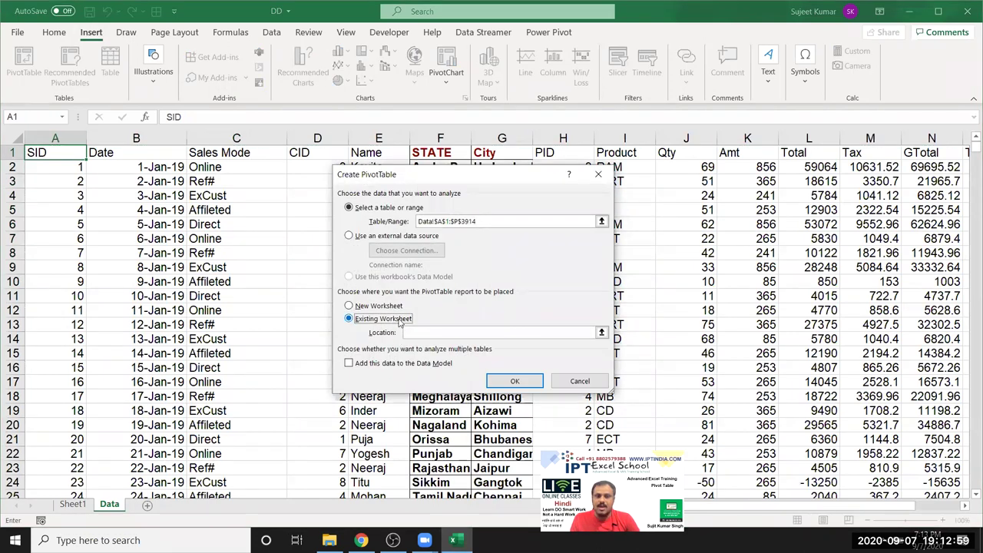
pyautogui.click(407, 332)
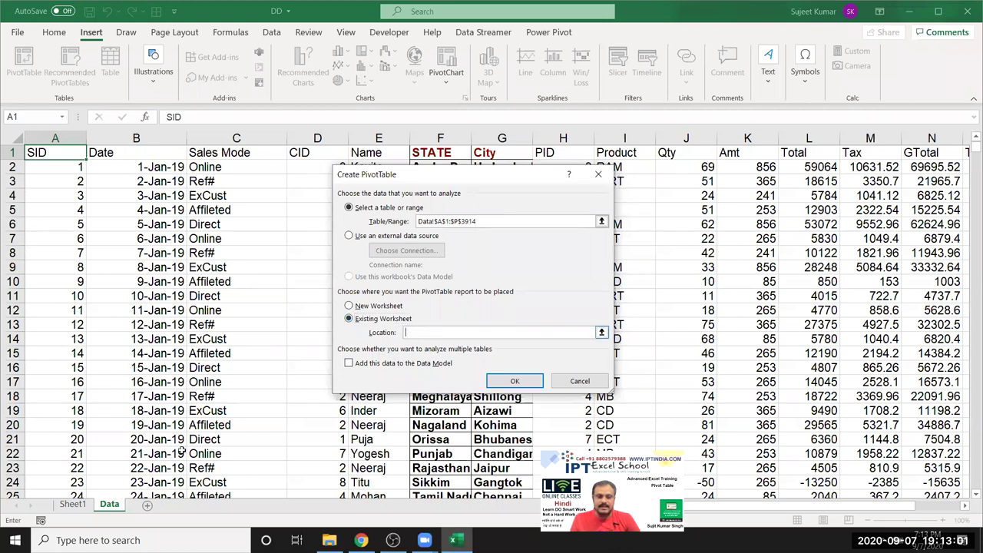
pyautogui.click(73, 504)
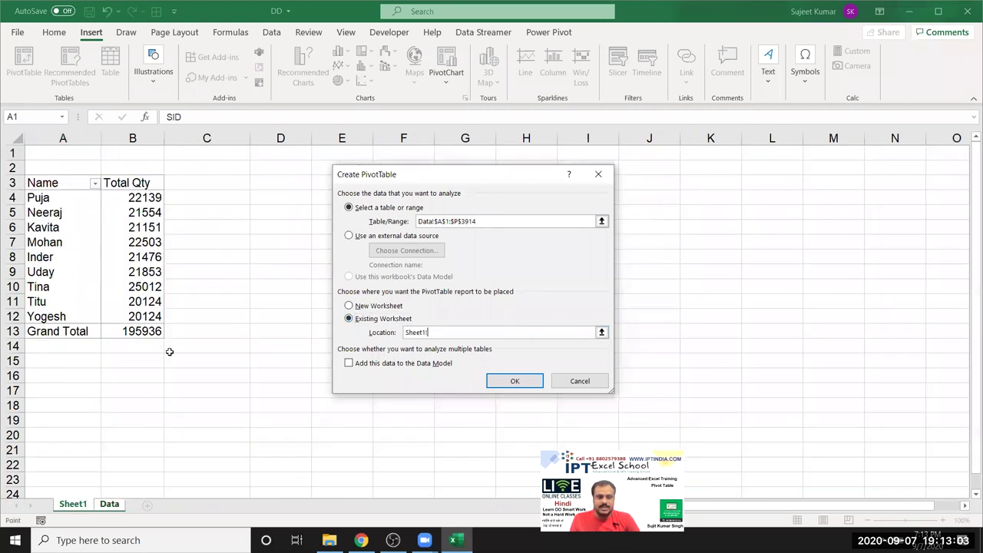
pyautogui.click(303, 186)
pyautogui.click(515, 381)
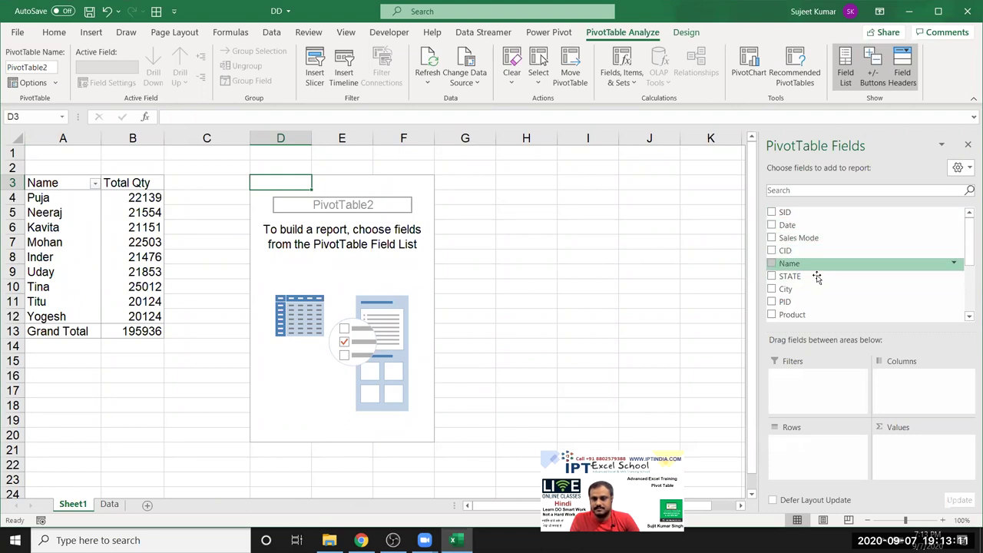
# - Add Name to Rows and Amt to Values in PivotTable2, totalling 1323205
pyautogui.scroll(-2, 815, 290)
pyautogui.scroll(-1, 814, 298)
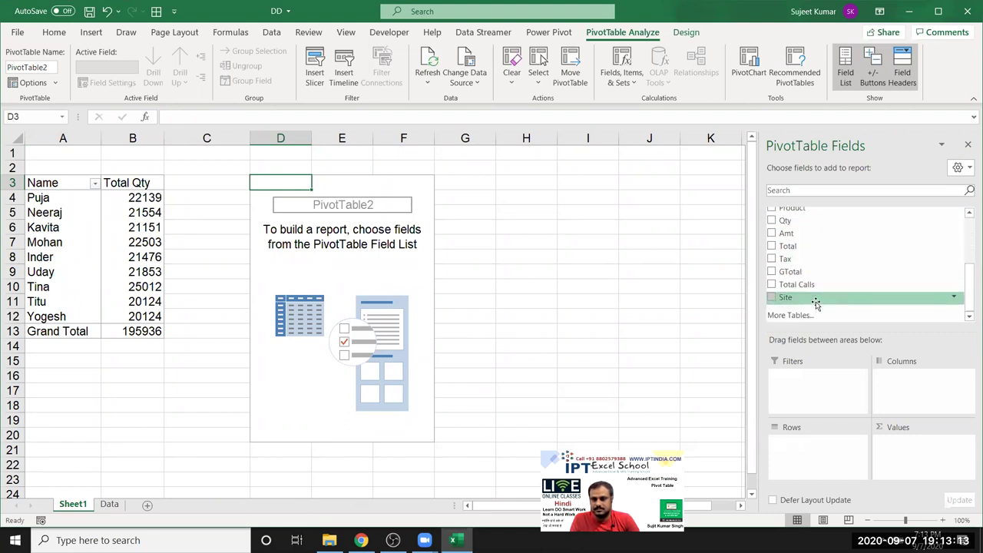
pyautogui.scroll(1, 806, 305)
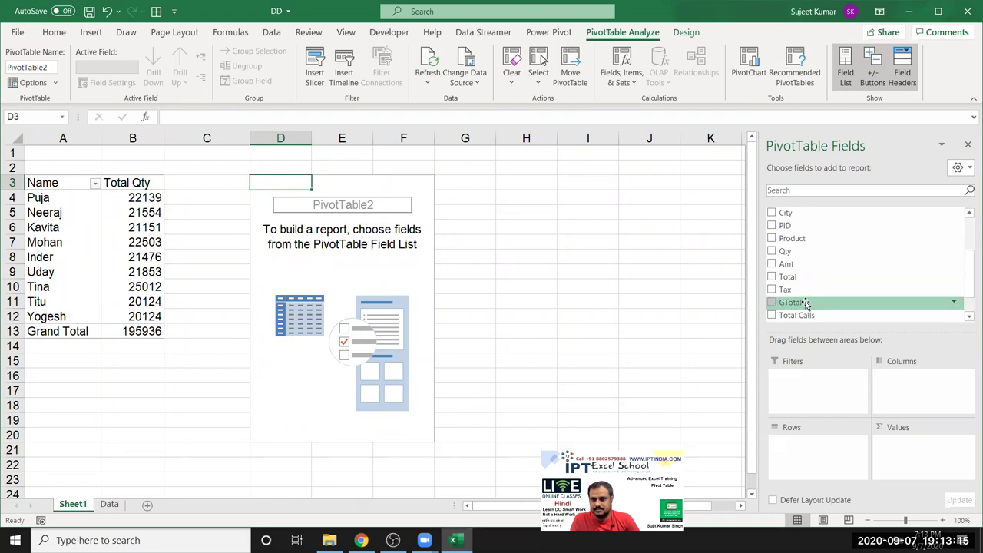
pyautogui.scroll(-1, 806, 280)
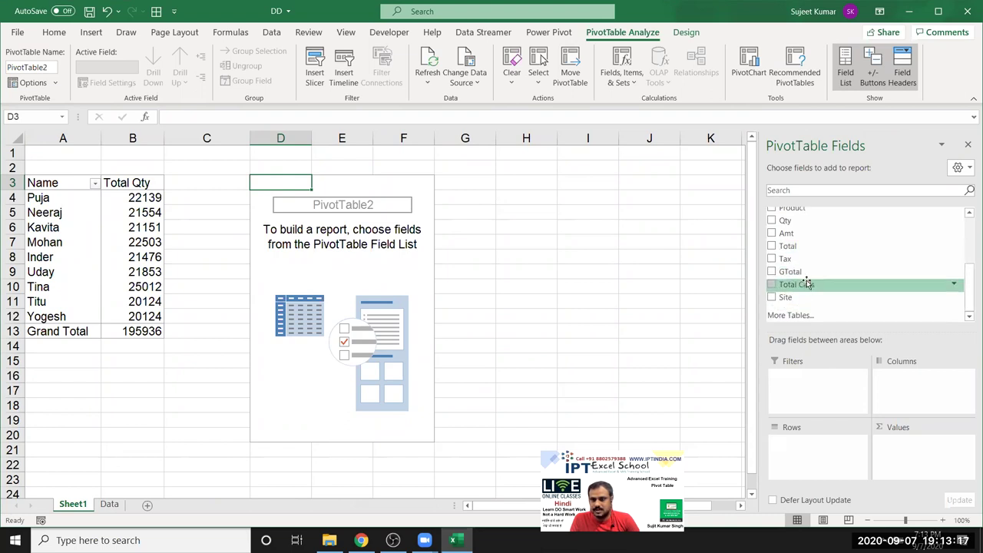
pyautogui.scroll(1, 808, 274)
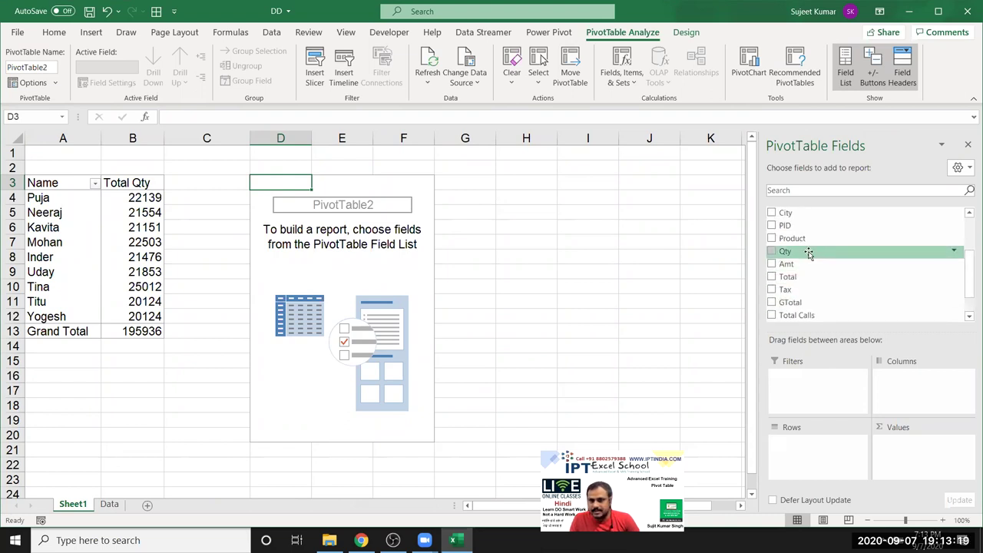
pyautogui.scroll(2, 810, 254)
pyautogui.moveTo(809, 248); pyautogui.dragTo(836, 453)
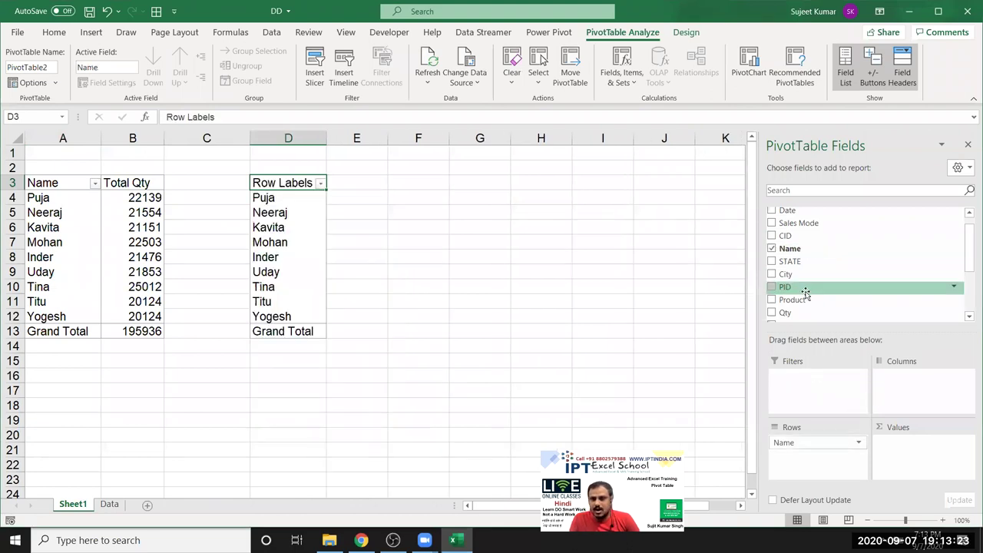
pyautogui.scroll(-2, 805, 296)
pyautogui.moveTo(799, 265)
pyautogui.mouseDown()
pyautogui.moveTo(907, 459)
pyautogui.moveTo(914, 445)
pyautogui.mouseUp()
# - Change PivotTable2's Amt summary from Sum to Average
pyautogui.click(919, 443)
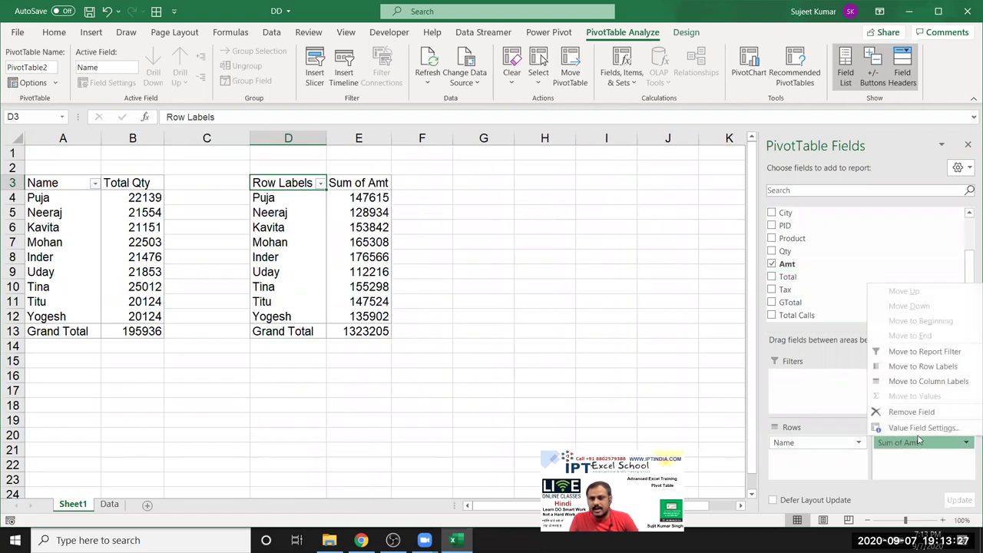
pyautogui.click(912, 429)
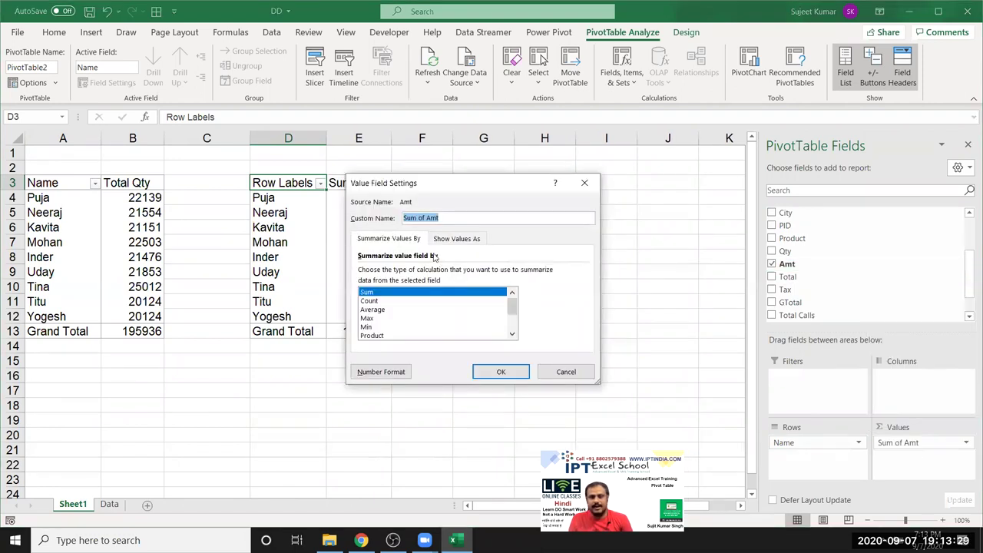
pyautogui.click(374, 310)
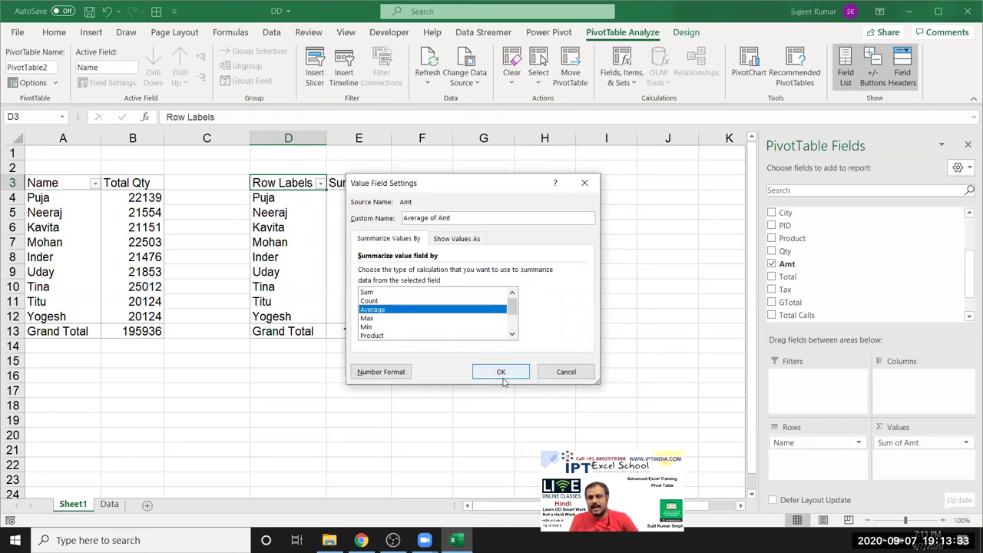
pyautogui.click(501, 372)
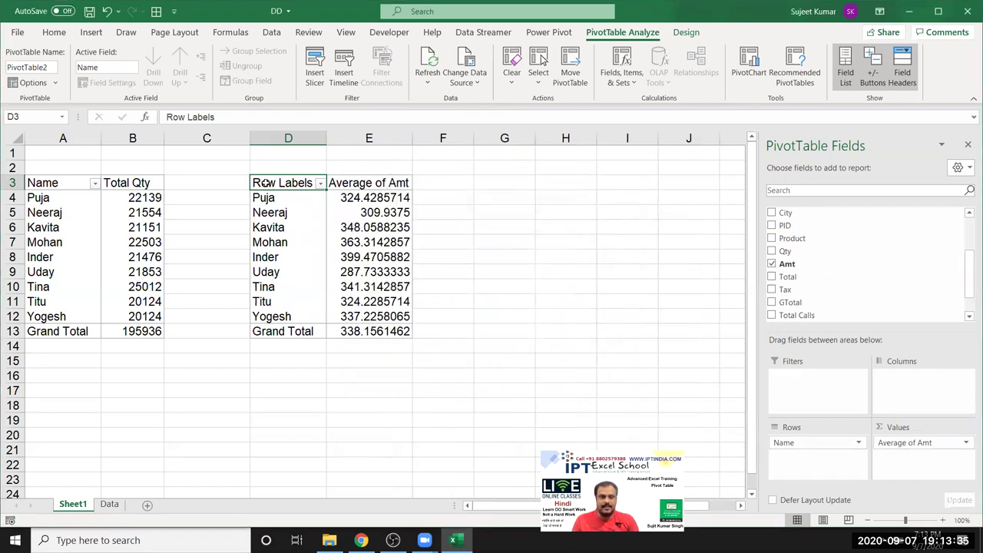
# - Rename the second pivot's headers to Name and Avg Amt and select D3:E13
pyautogui.write('Nm')
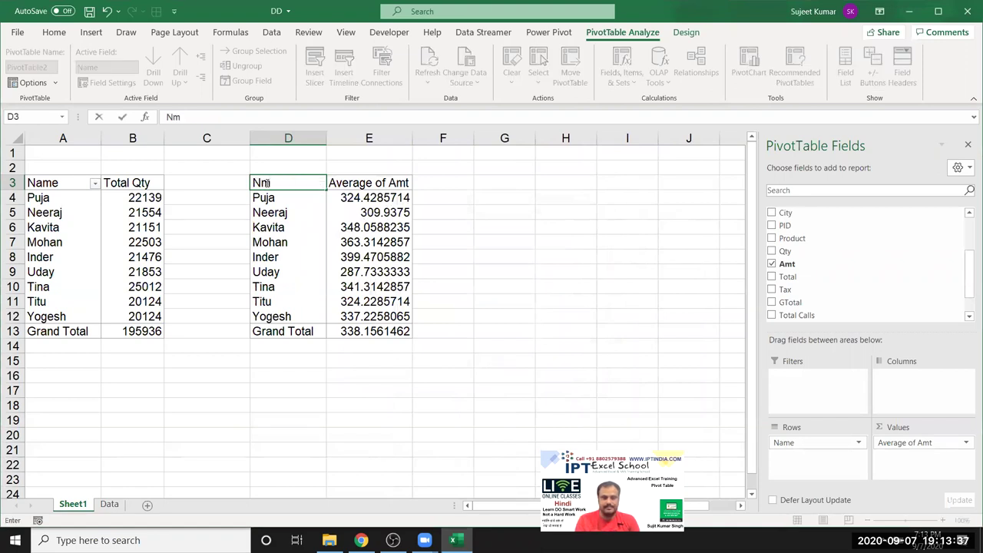
pyautogui.write('ame')
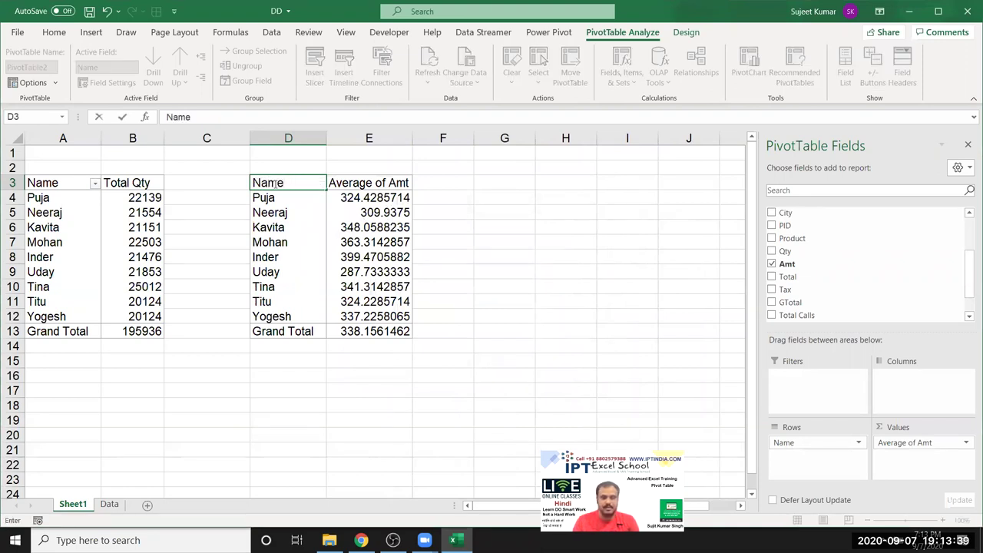
pyautogui.click(360, 185)
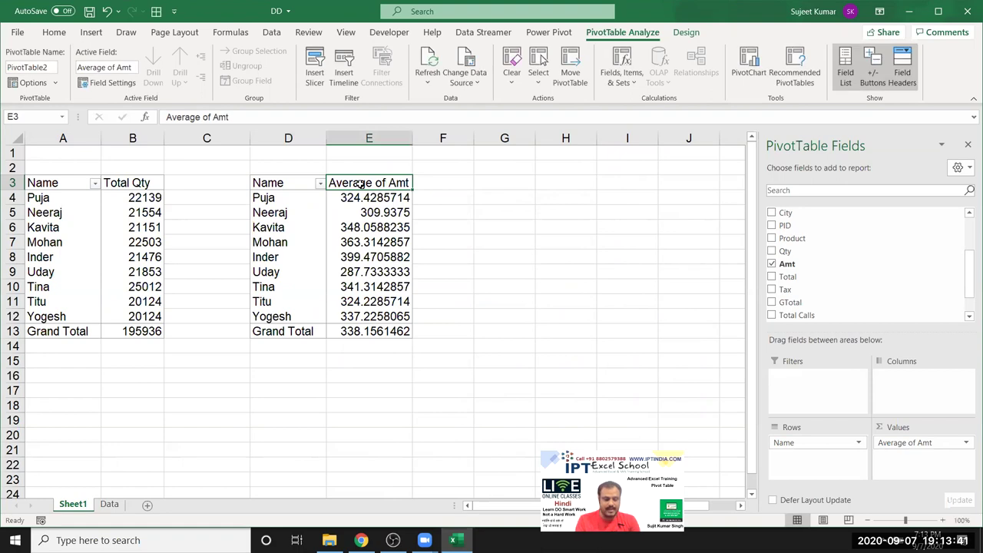
pyautogui.write('Avg')
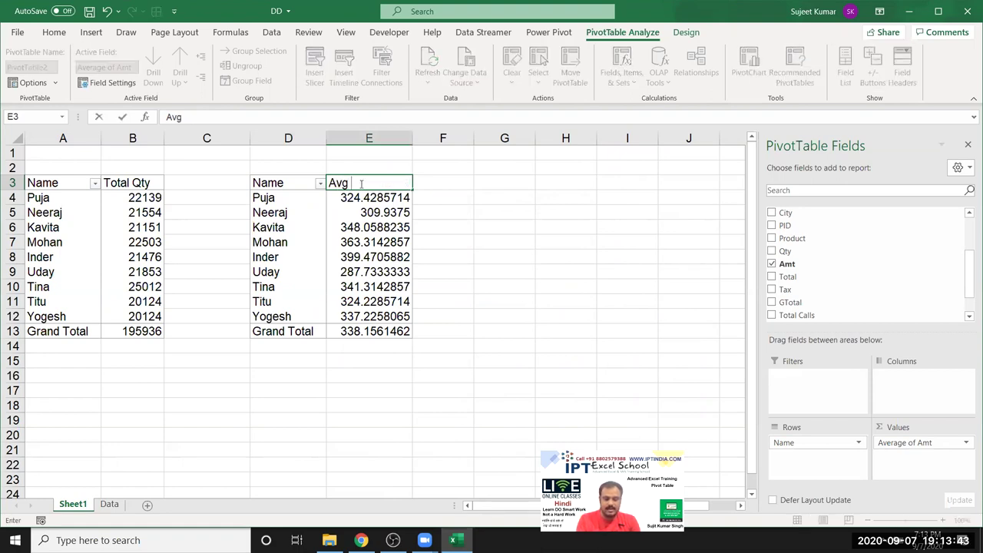
pyautogui.click(354, 212)
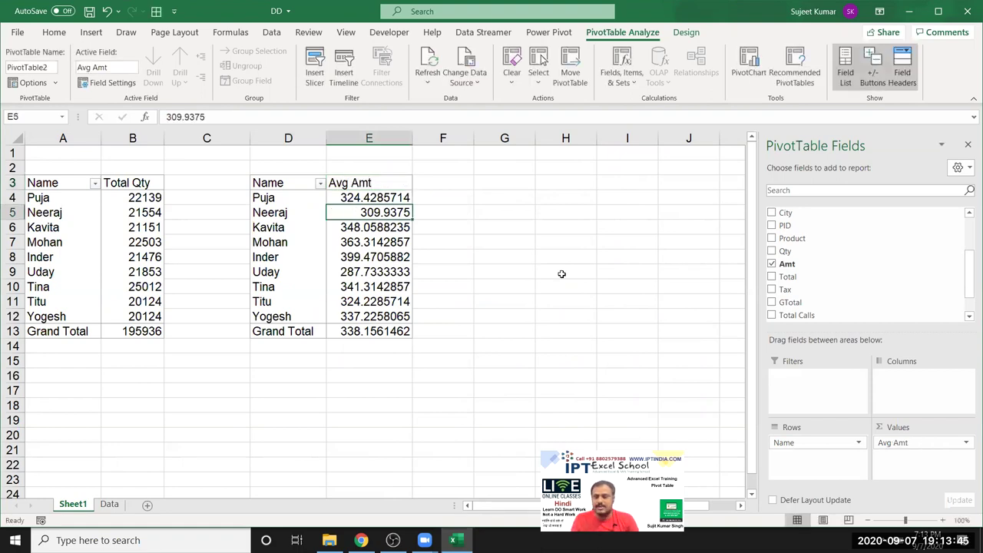
pyautogui.moveTo(254, 183); pyautogui.dragTo(384, 330)
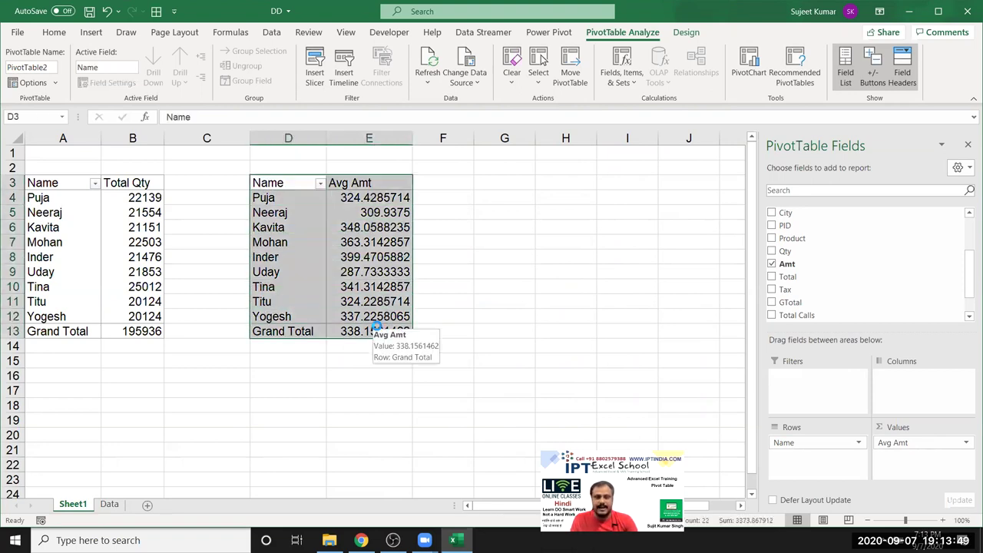
# - Paste a copy of the second pivot at G3 and swap its Name rows for Sales Mode
pyautogui.hotkey('ctrl', 'c')
pyautogui.click(527, 183)
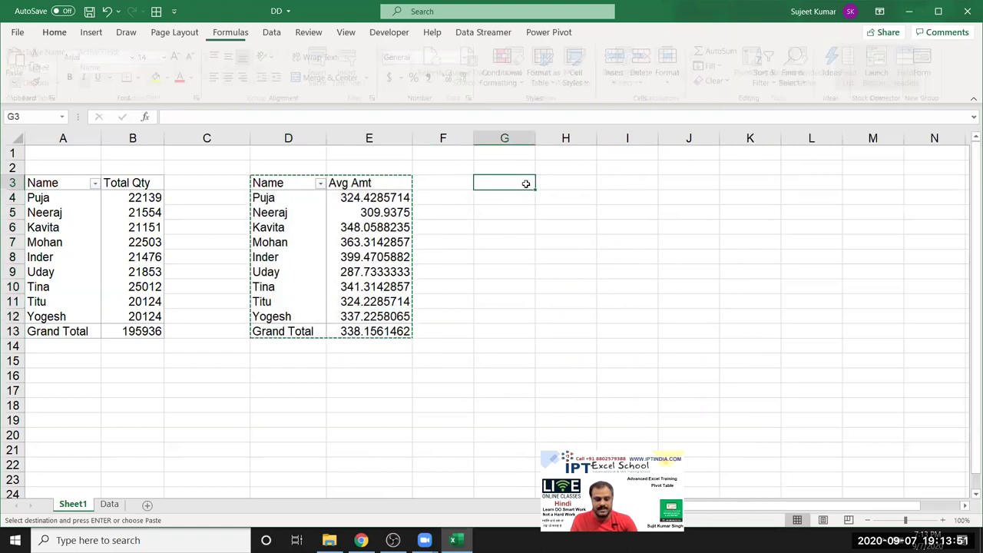
pyautogui.hotkey('ctrl', 'v')
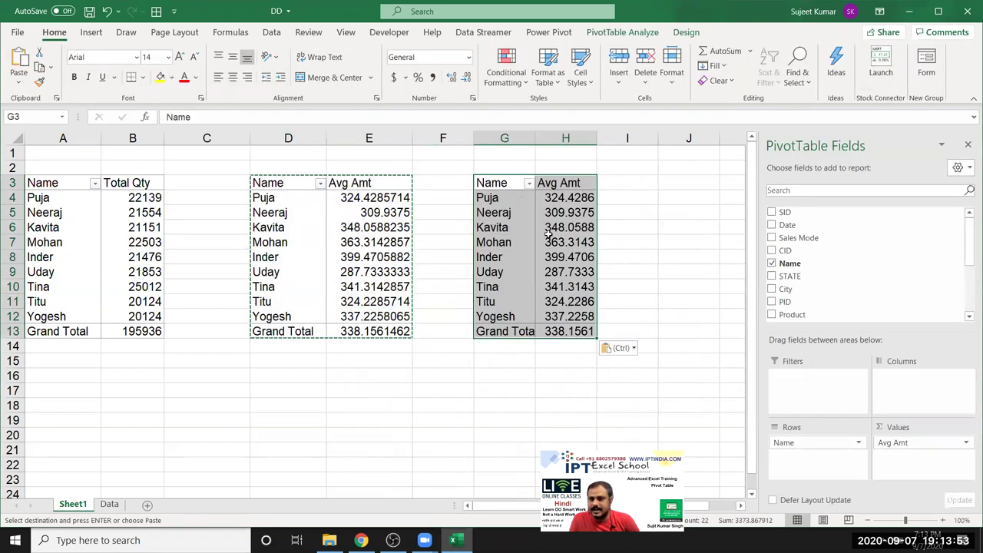
pyautogui.moveTo(800, 439); pyautogui.dragTo(835, 357)
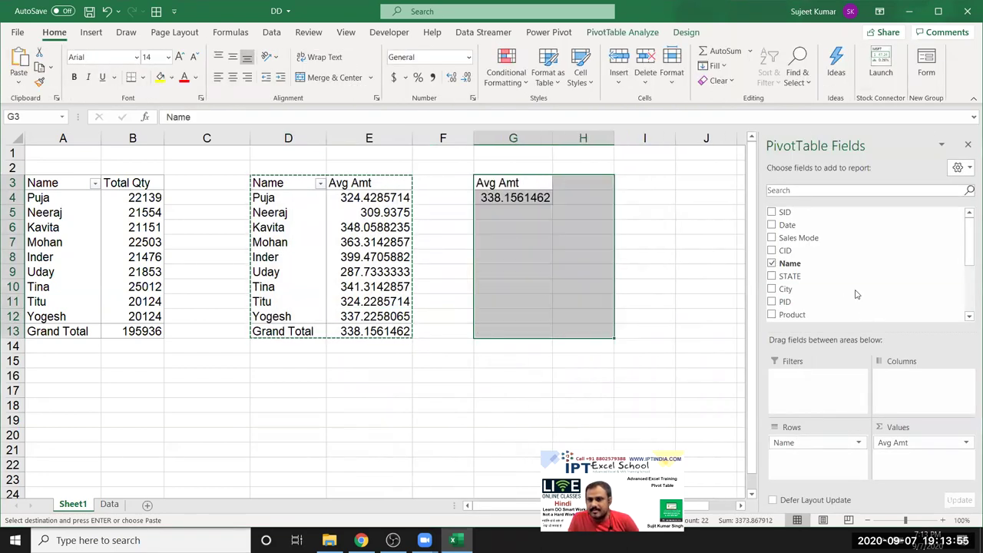
pyautogui.moveTo(799, 237); pyautogui.dragTo(821, 436)
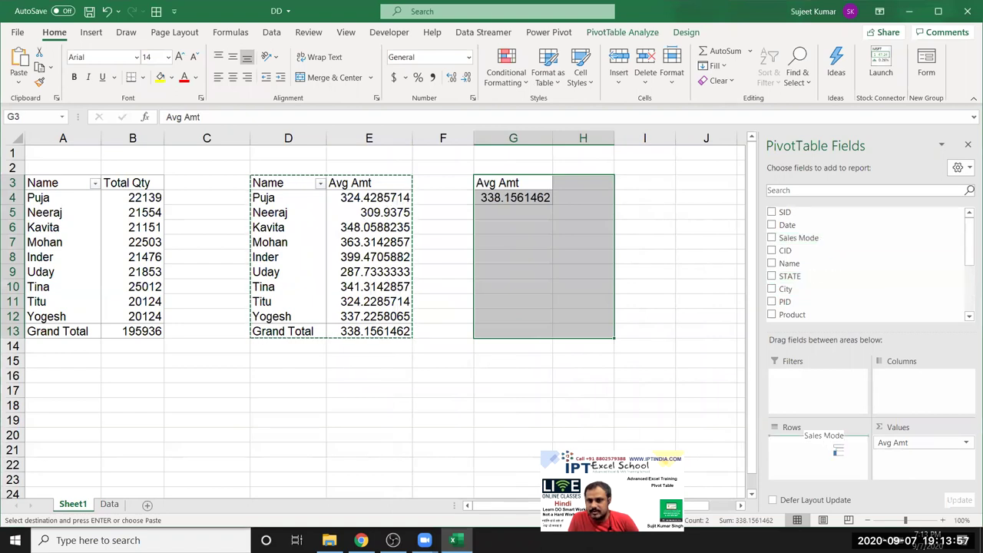
pyautogui.click(631, 293)
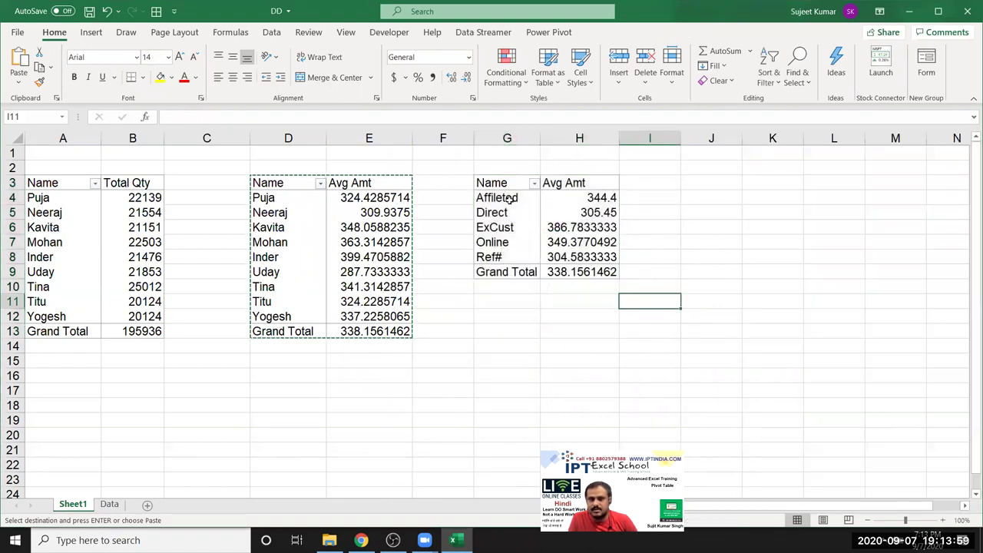
# - Sum Total Calls in the G3 pivot and rename its value header to TotalCalls
pyautogui.moveTo(491, 185)
pyautogui.mouseDown()
pyautogui.moveTo(562, 241)
pyautogui.moveTo(581, 228)
pyautogui.mouseUp()
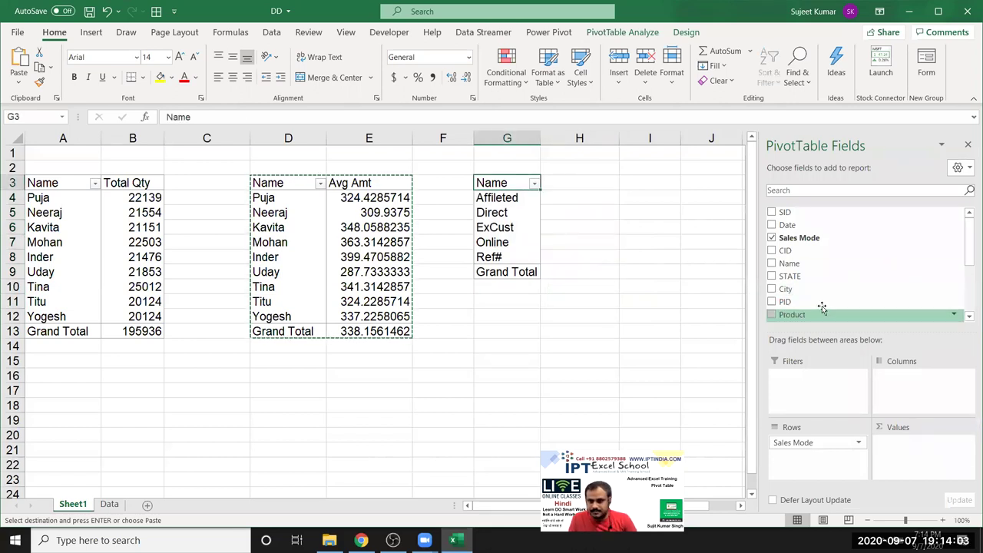
pyautogui.scroll(-3, 820, 306)
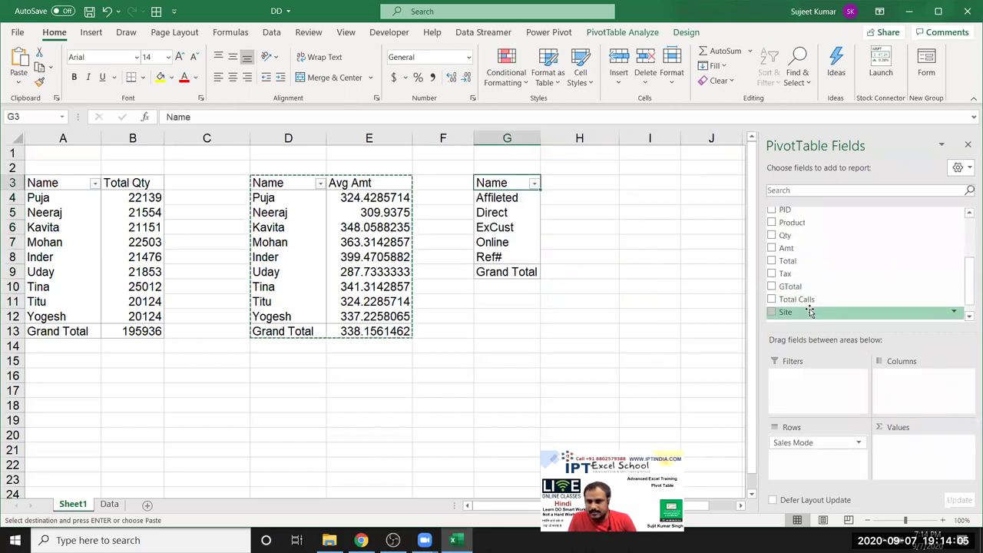
pyautogui.moveTo(809, 302); pyautogui.dragTo(918, 465)
pyautogui.click(687, 292)
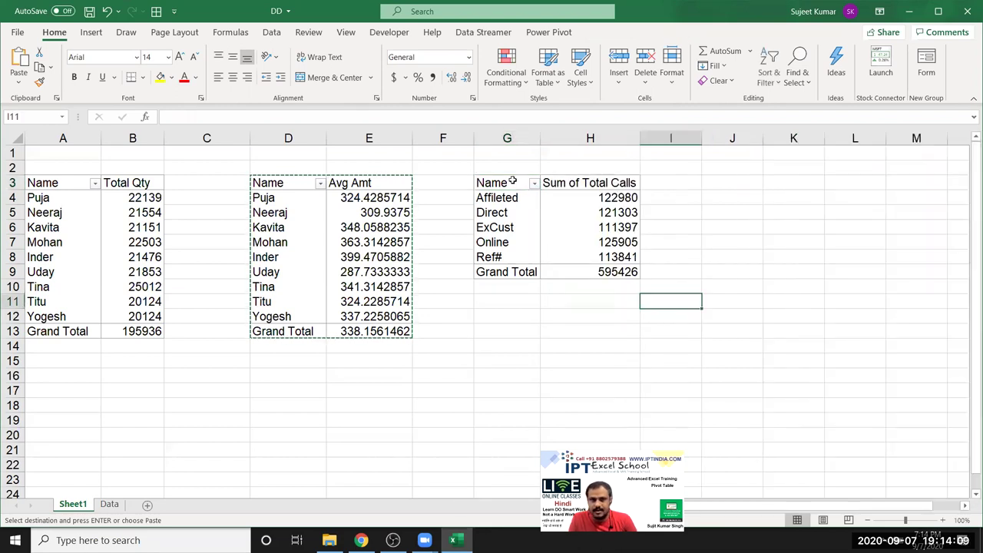
pyautogui.click(574, 182)
pyautogui.press('Escape')
pyautogui.write('Total')
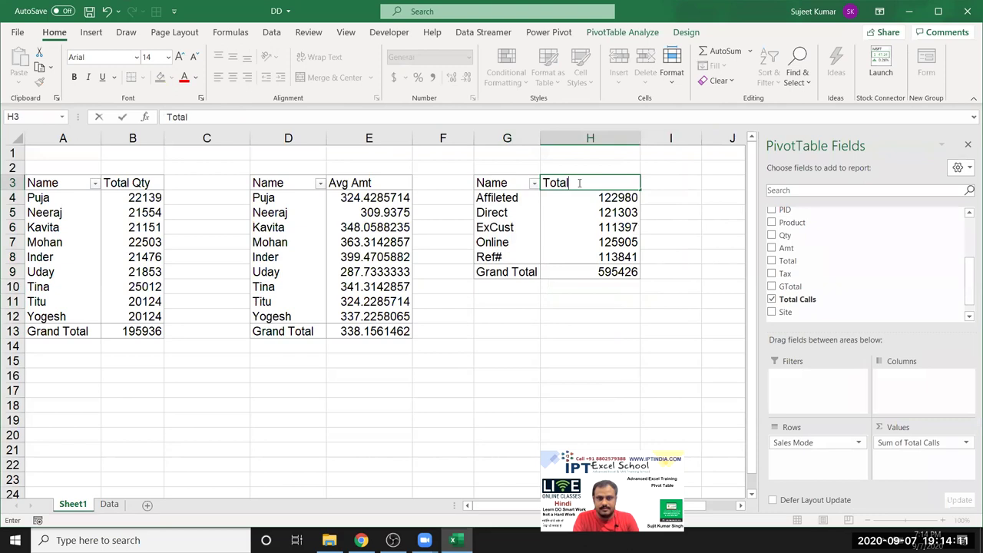
pyautogui.press('Return')
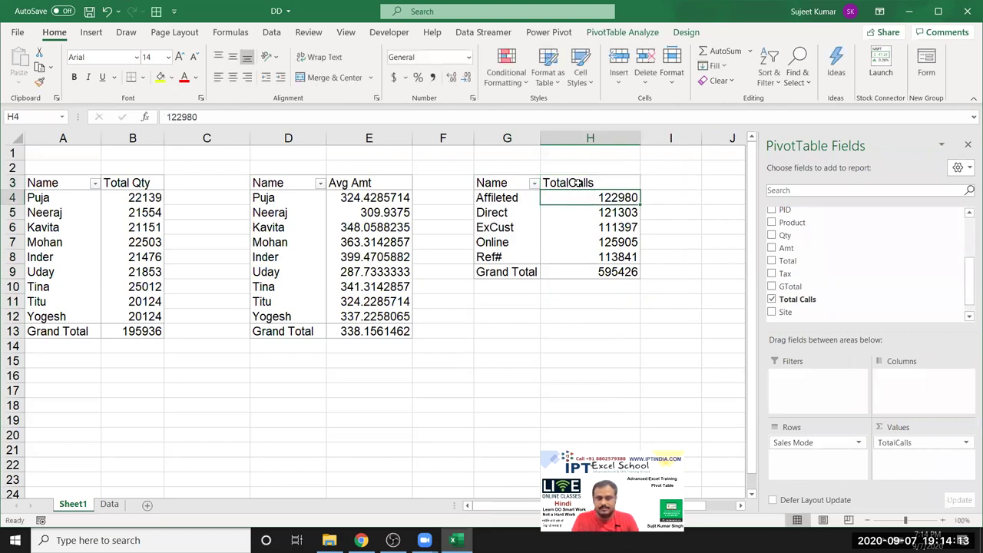
# - Copy the calls pivot G3:H9 for pasting at J3
pyautogui.moveTo(491, 183); pyautogui.dragTo(604, 272)
pyautogui.hotkey('ctrl', 'c')
pyautogui.click(715, 186)
# - Paste the pivot copy at J3 and remove its Sales Mode and TotalCalls fields
pyautogui.hotkey('ctrl', 'v')
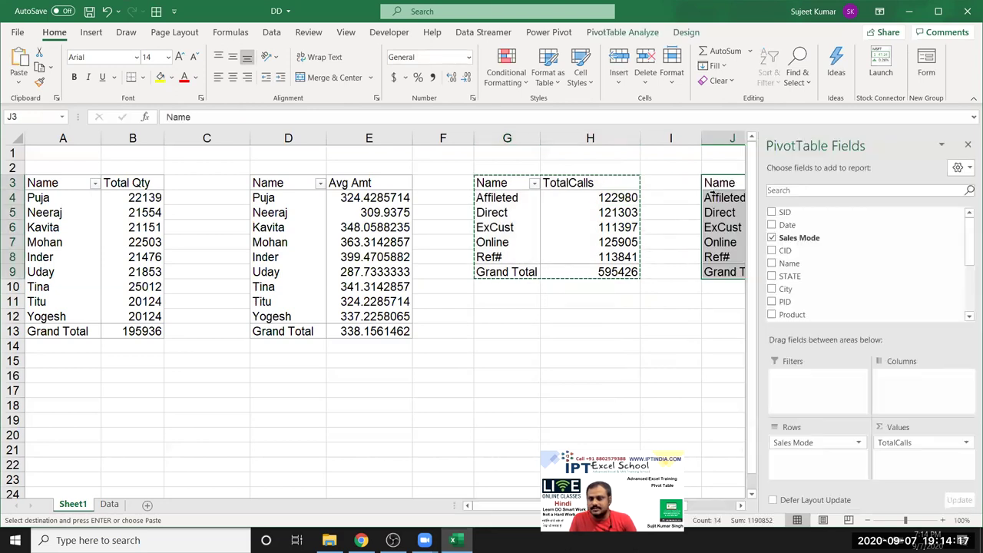
pyautogui.click(722, 227)
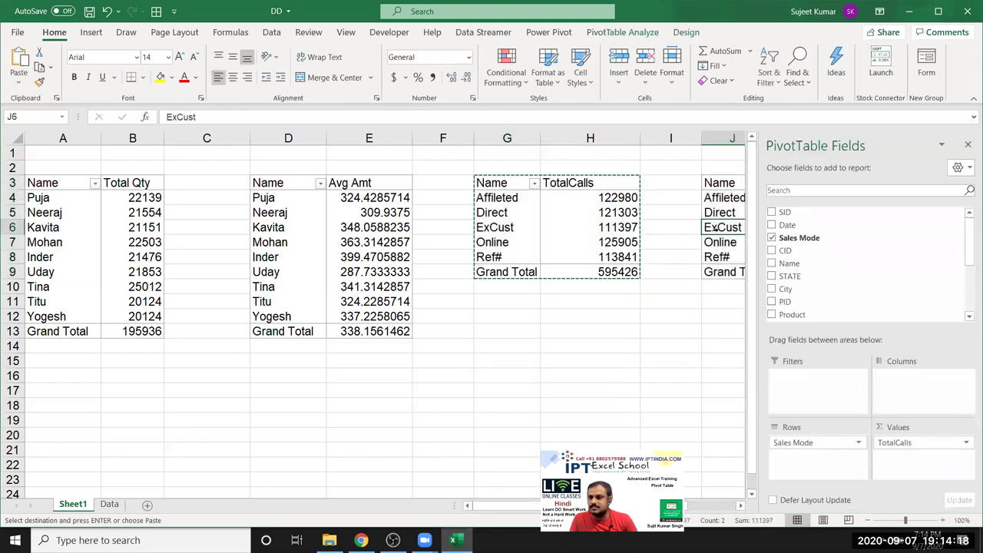
pyautogui.click(968, 144)
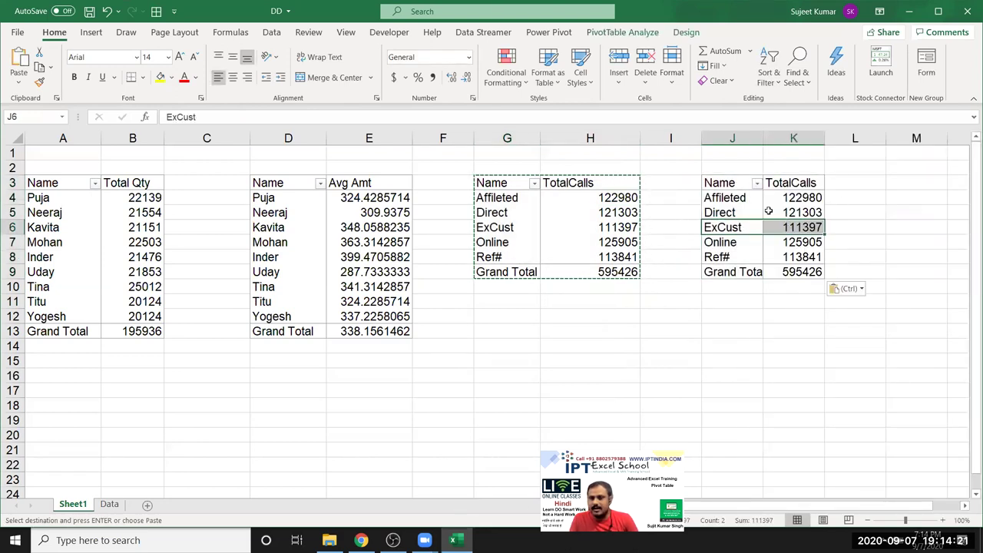
pyautogui.click(768, 211)
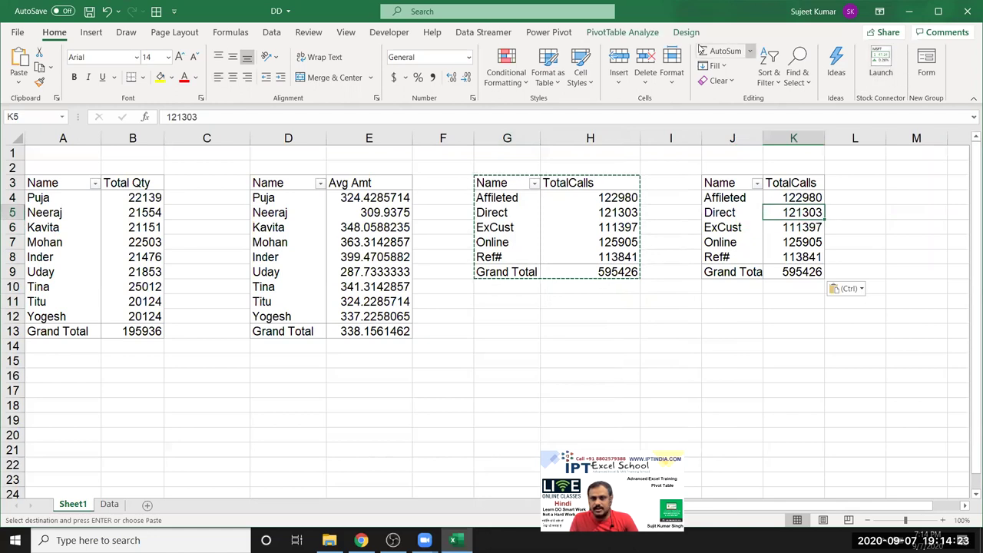
pyautogui.rightClick(749, 228)
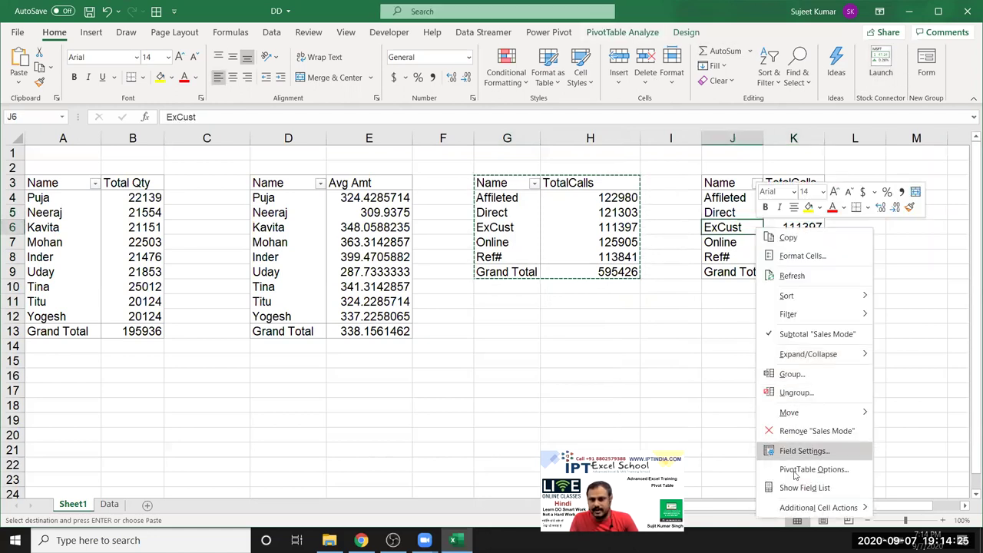
pyautogui.click(803, 489)
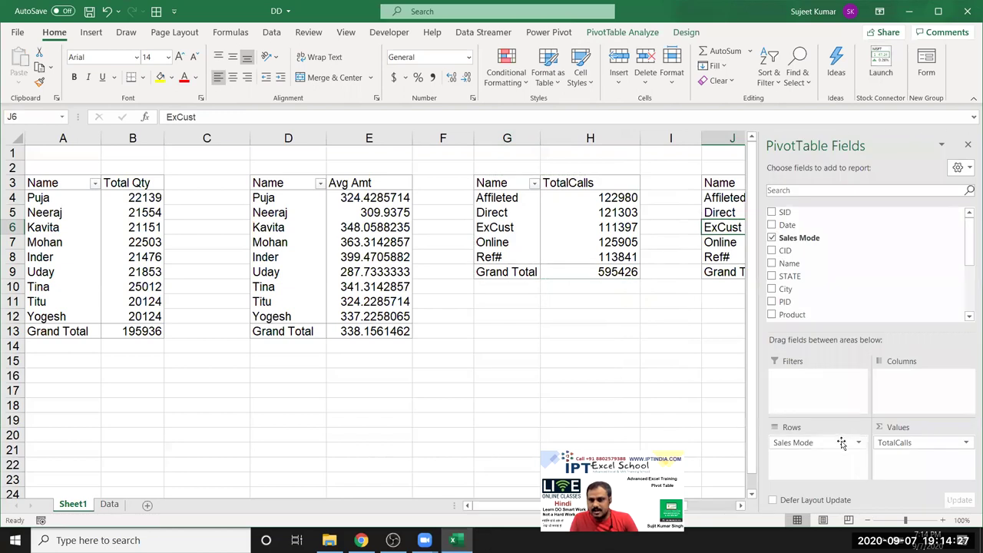
pyautogui.moveTo(822, 442); pyautogui.dragTo(907, 315)
pyautogui.scroll(-1, 907, 313)
pyautogui.moveTo(912, 443); pyautogui.dragTo(914, 291)
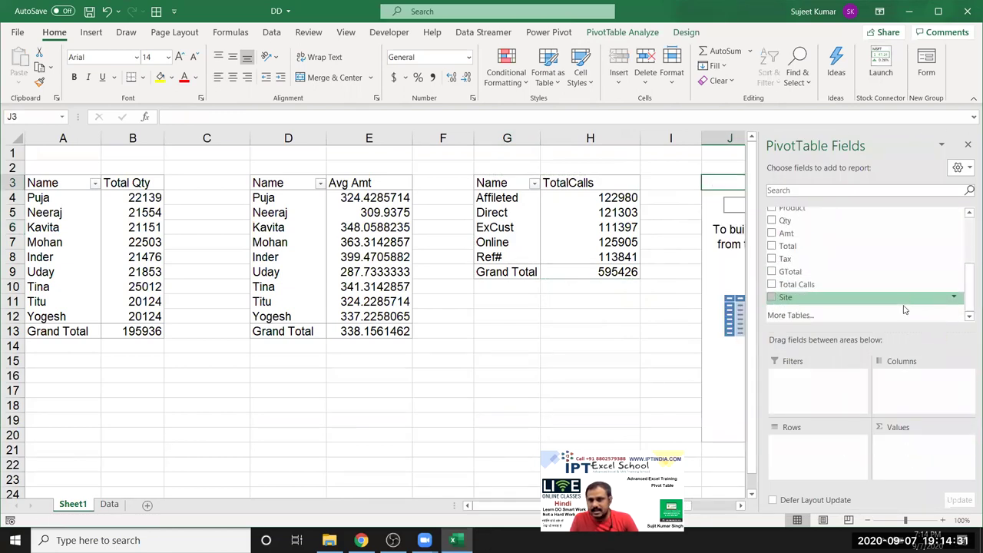
# - Put Site in Columns, Product in Rows and Sum of Qty in Values
pyautogui.moveTo(842, 307)
pyautogui.mouseDown()
pyautogui.moveTo(815, 451)
pyautogui.moveTo(903, 396)
pyautogui.mouseUp()
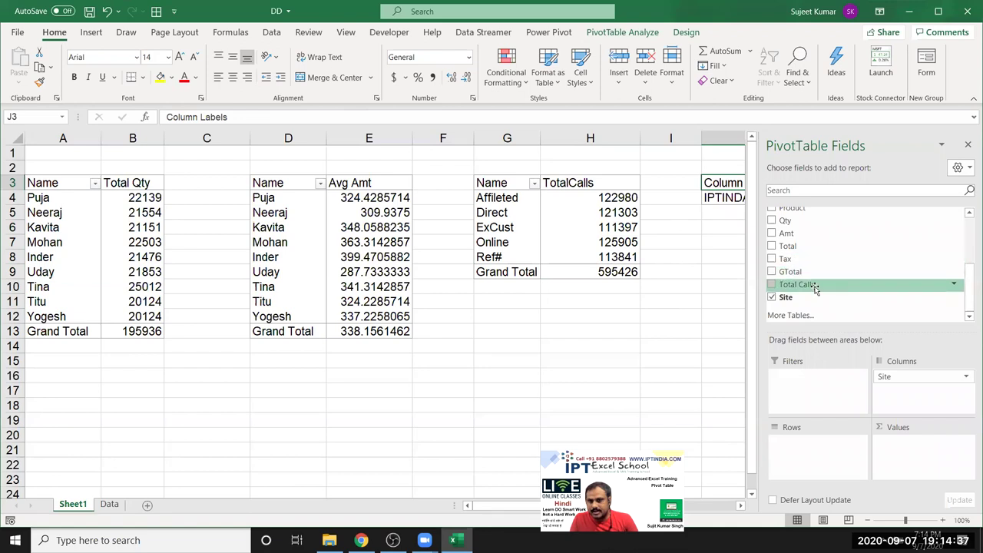
pyautogui.moveTo(791, 208); pyautogui.dragTo(816, 450)
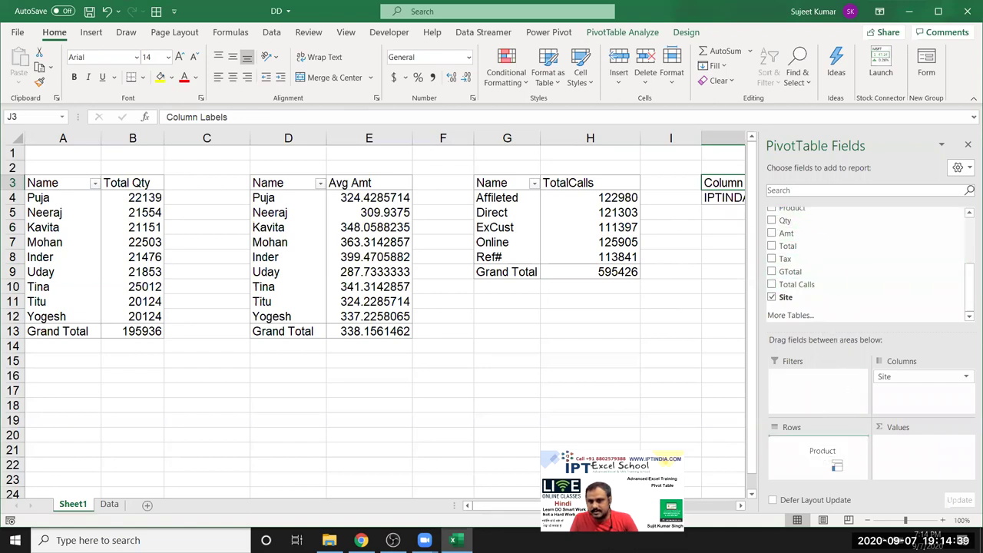
pyautogui.moveTo(785, 220); pyautogui.dragTo(897, 465)
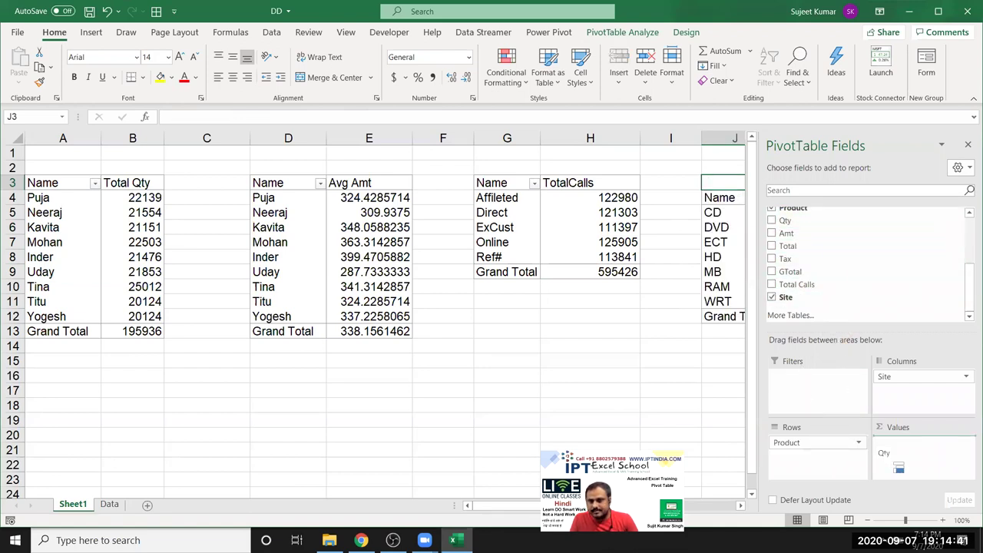
pyautogui.click(629, 353)
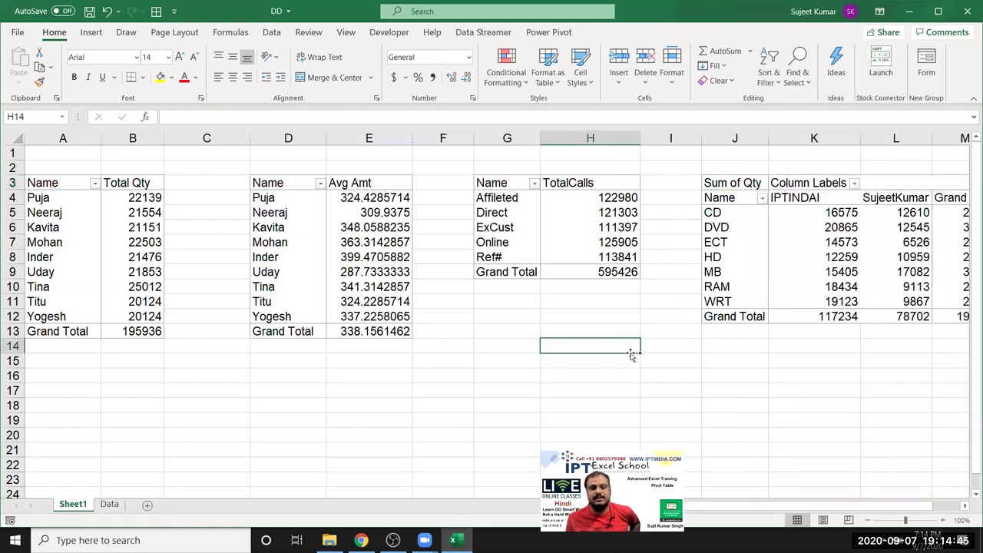
# - Select the names in the Avg Amt pivot
pyautogui.click(564, 358)
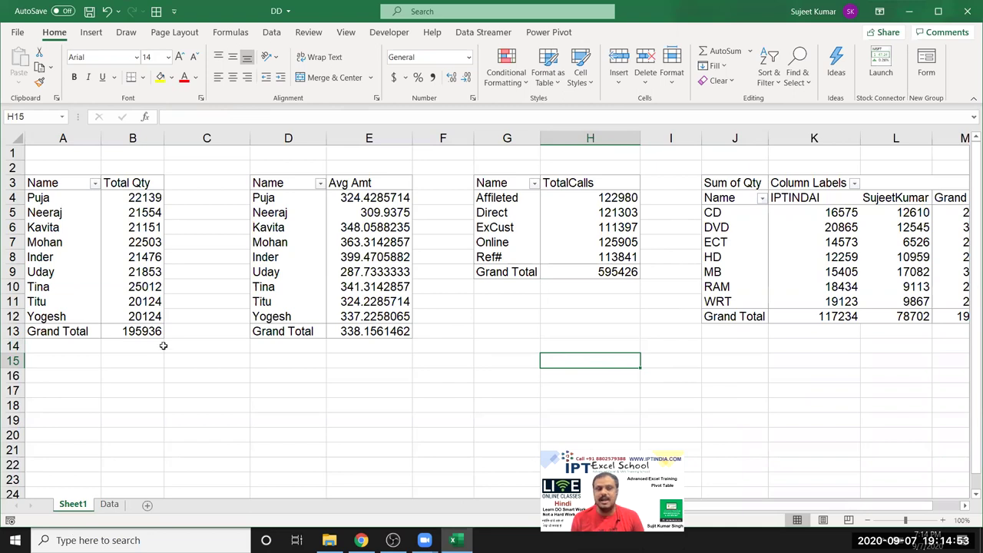
pyautogui.click(161, 316)
pyautogui.moveTo(289, 317); pyautogui.dragTo(288, 197)
pyautogui.click(513, 348)
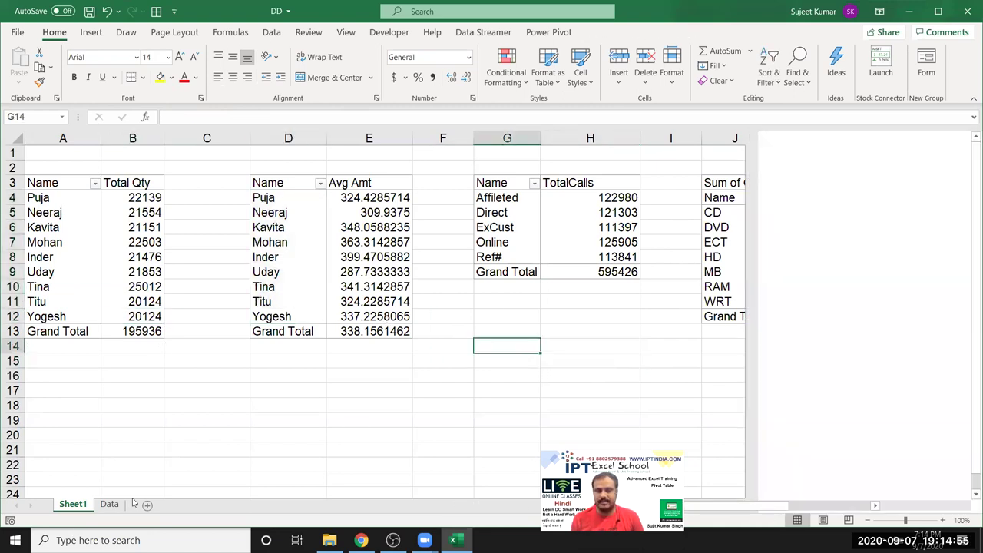
pyautogui.click(109, 504)
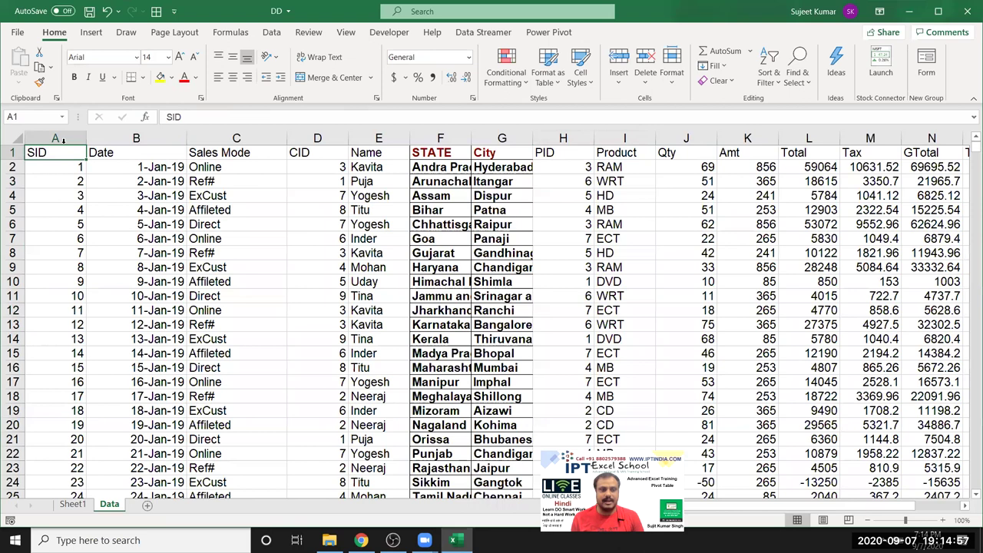
pyautogui.click(73, 505)
pyautogui.click(84, 252)
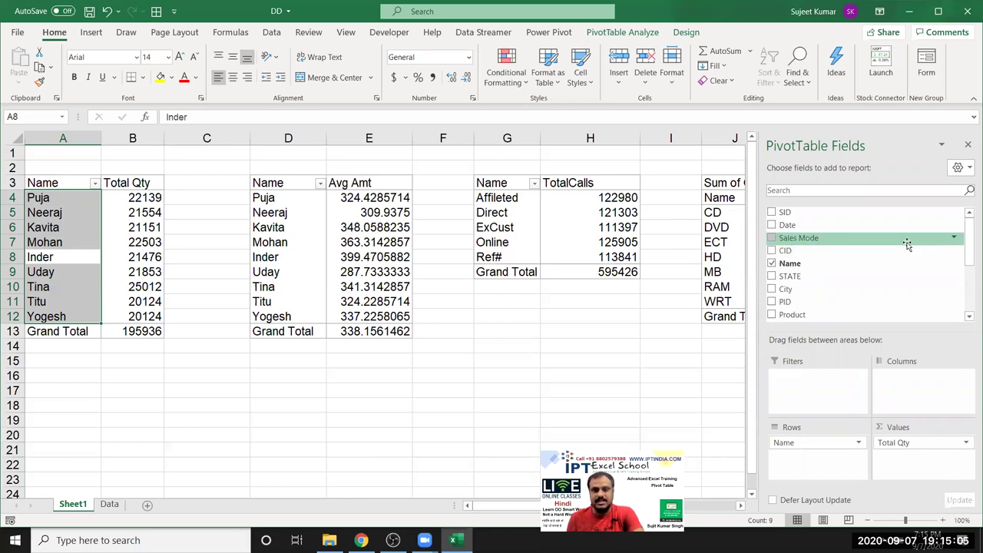
# - Add City as a report filter on the Total Qty by Name pivot and filter it to Delhi
pyautogui.scroll(-3, 918, 265)
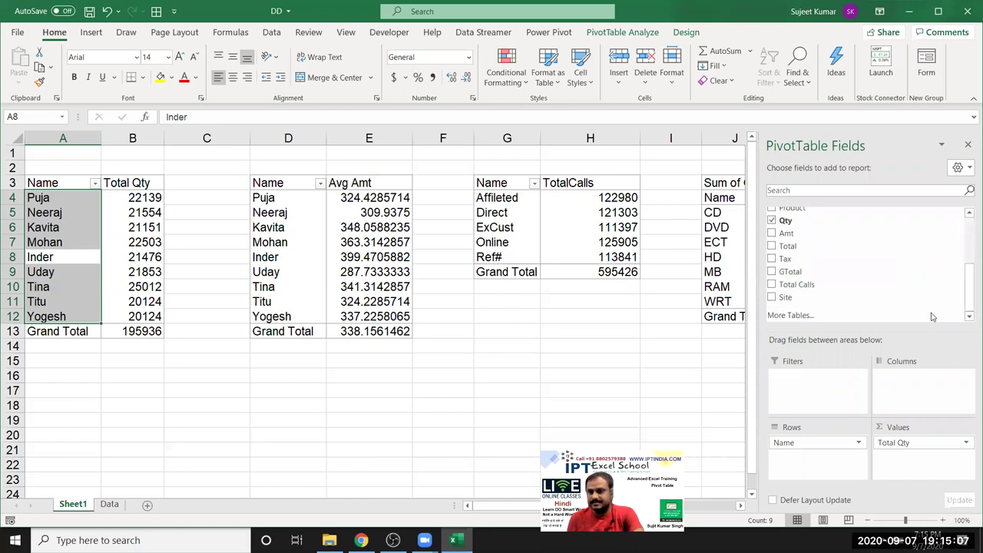
pyautogui.scroll(2, 926, 299)
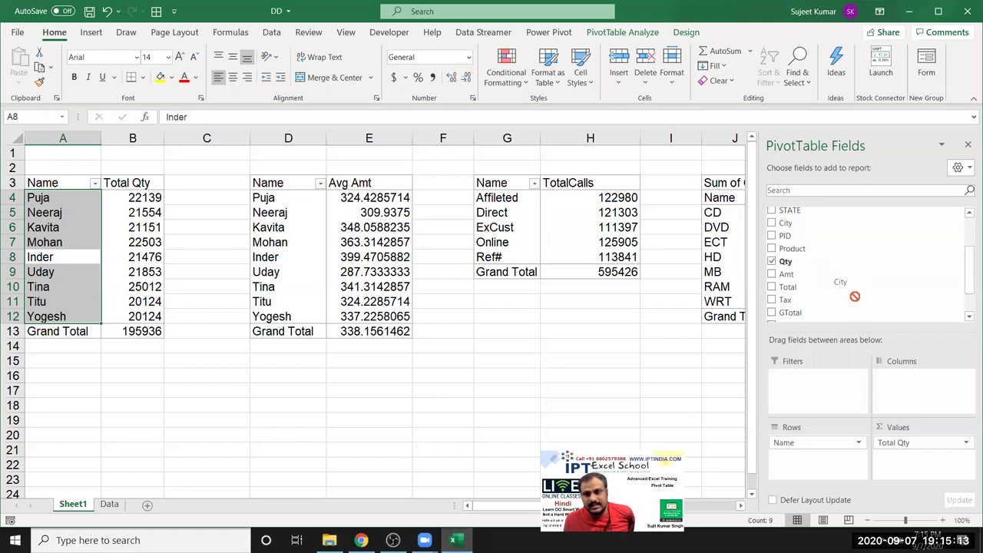
pyautogui.moveTo(842, 246); pyautogui.dragTo(806, 384)
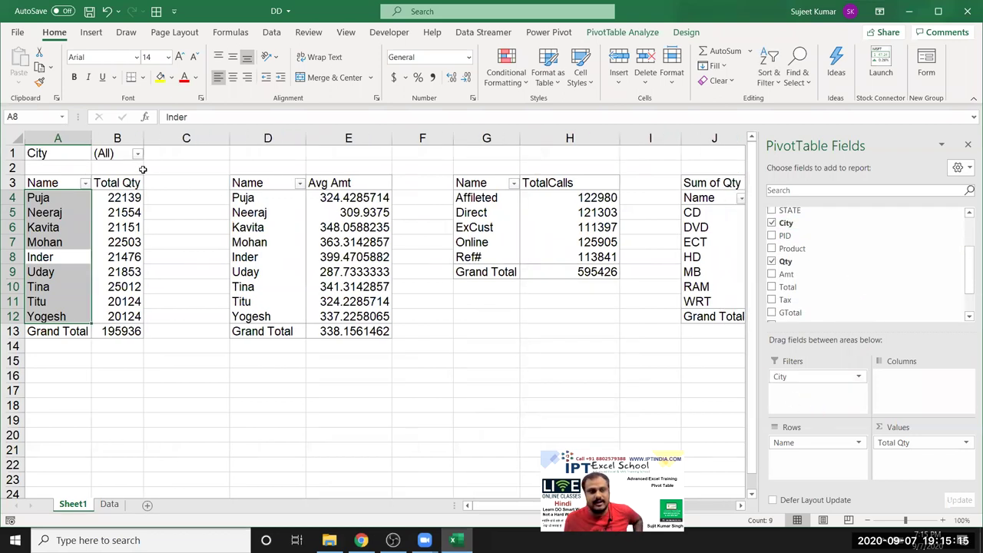
pyautogui.click(138, 155)
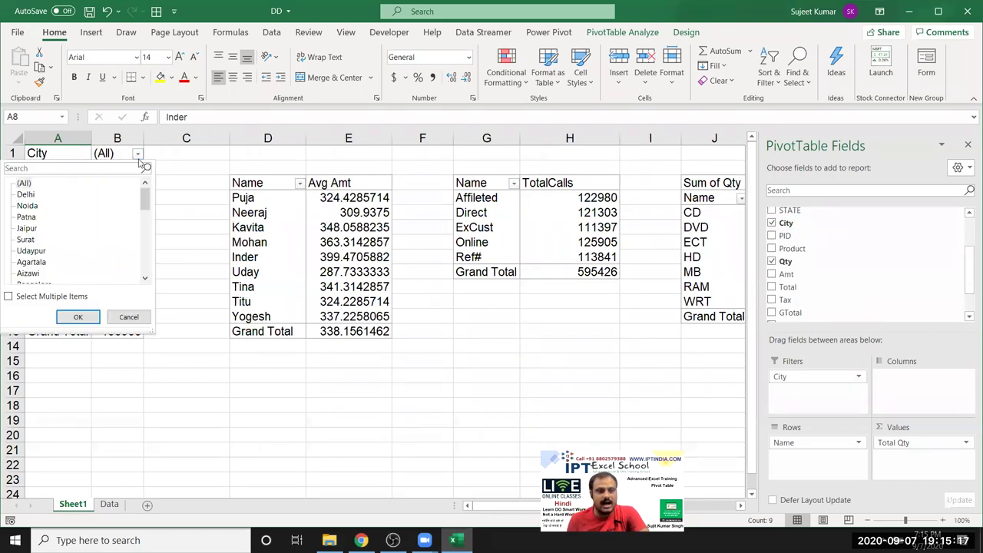
pyautogui.click(25, 195)
pyautogui.click(78, 316)
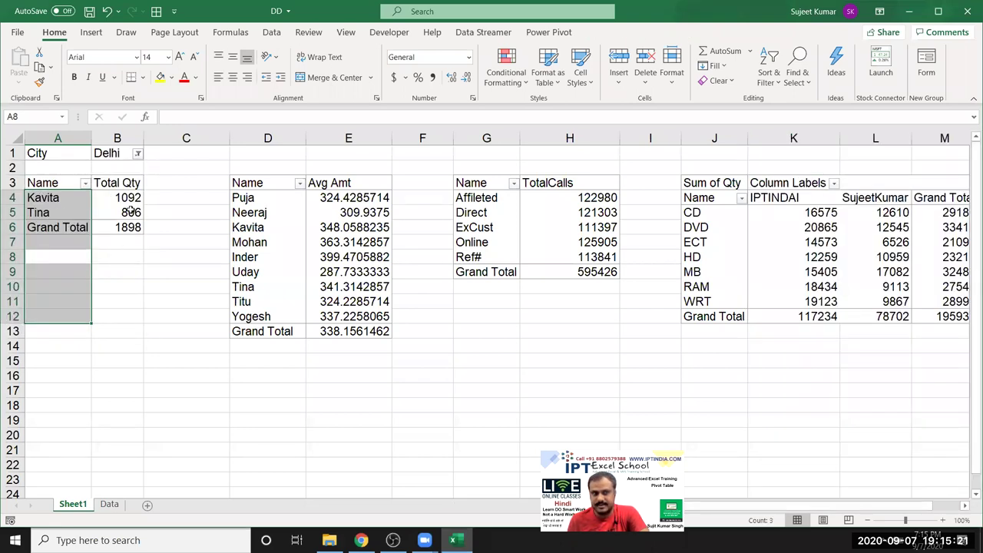
# - Widen the City filter to Delhi and Noida, then reset it to (All)
pyautogui.click(123, 153)
pyautogui.click(136, 154)
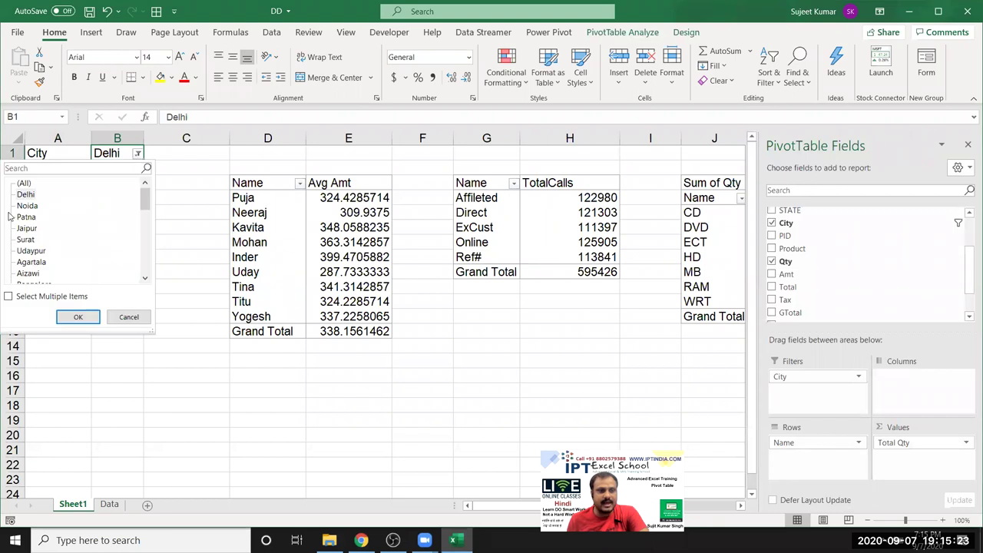
pyautogui.click(8, 296)
pyautogui.click(19, 206)
pyautogui.click(77, 316)
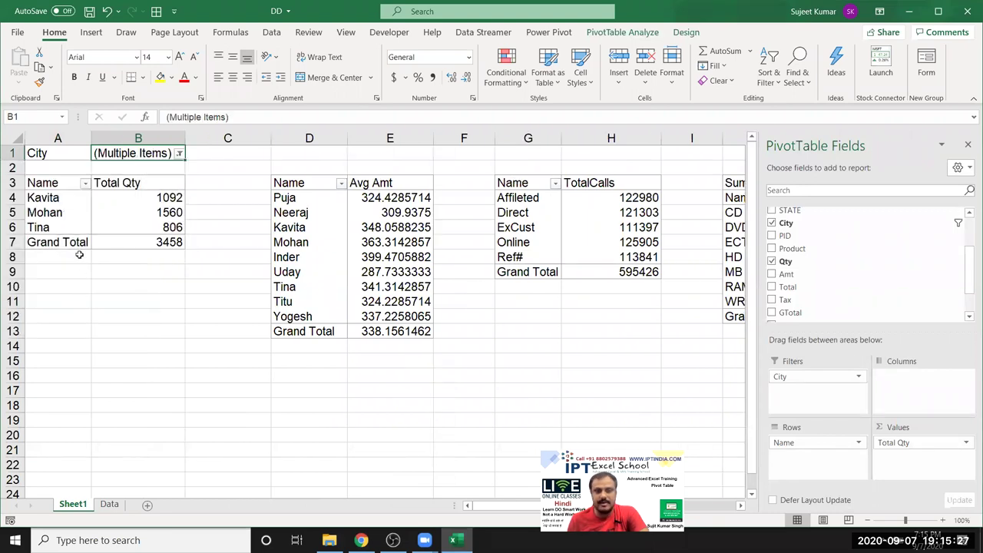
pyautogui.click(179, 154)
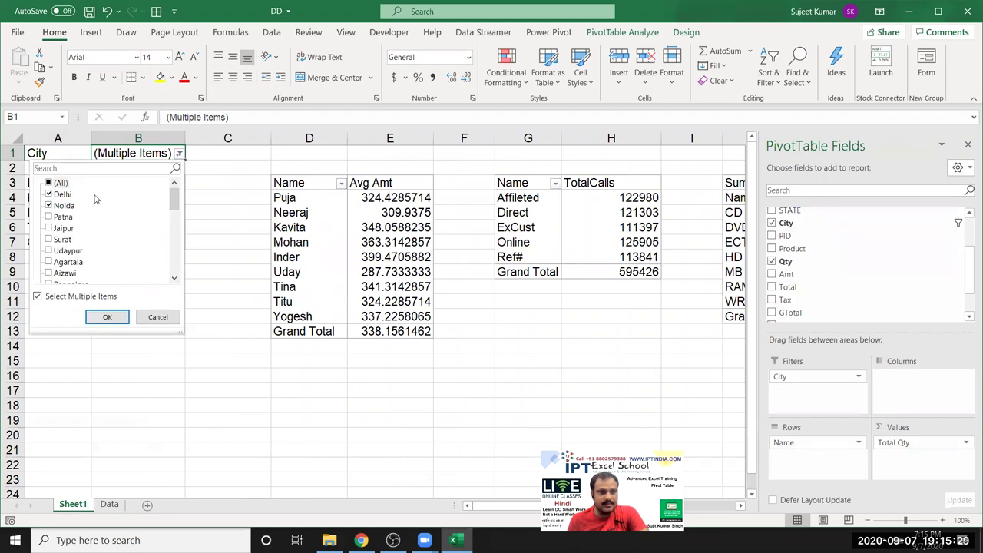
pyautogui.click(58, 183)
pyautogui.click(108, 317)
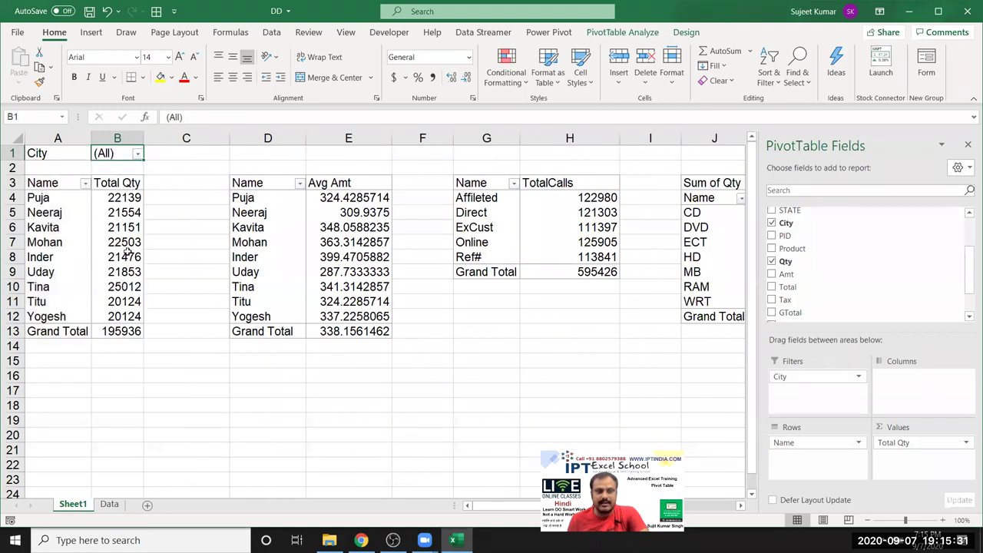
pyautogui.click(127, 254)
# - Move the Product and Sales Mode fields into the Total Qty pivot's report filters
pyautogui.scroll(1, 842, 305)
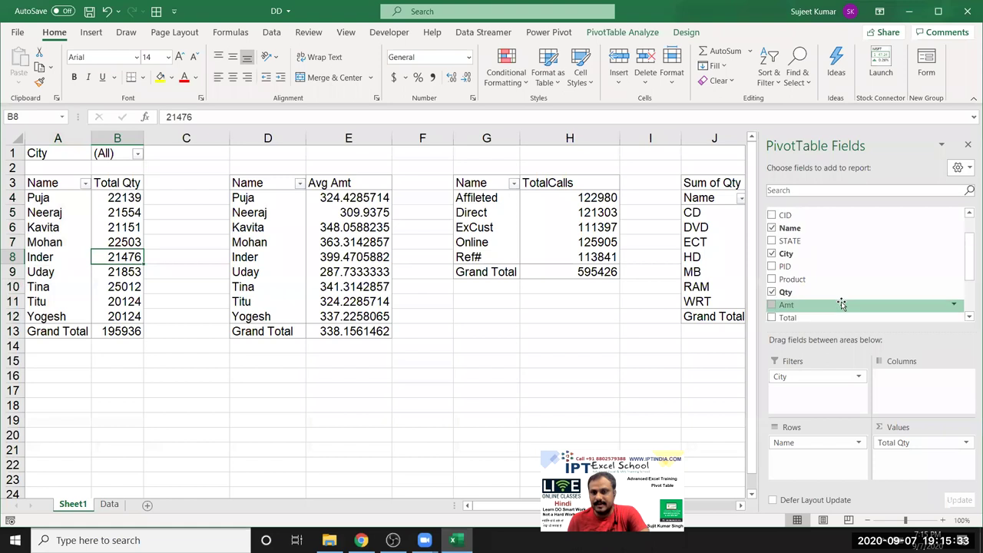
pyautogui.click(814, 280)
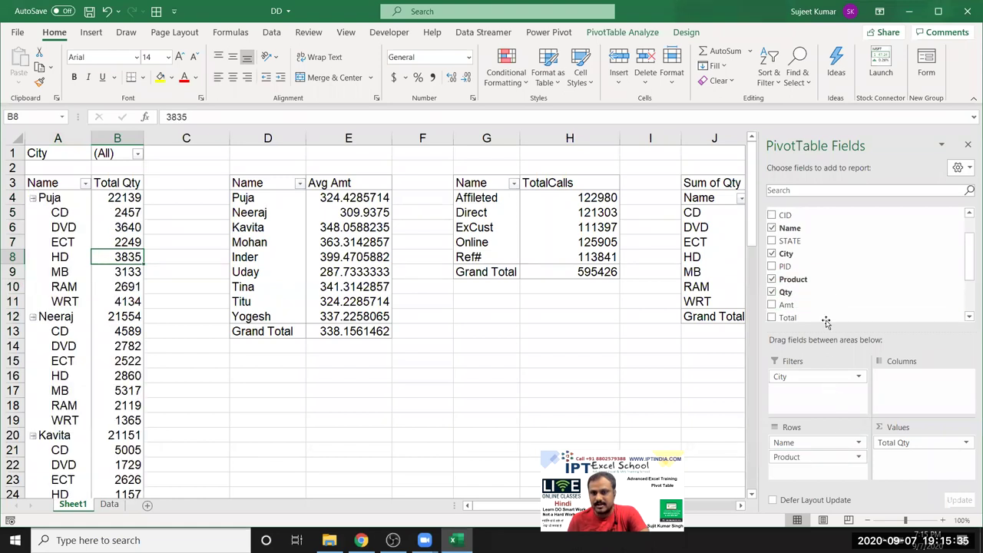
pyautogui.scroll(-2, 829, 291)
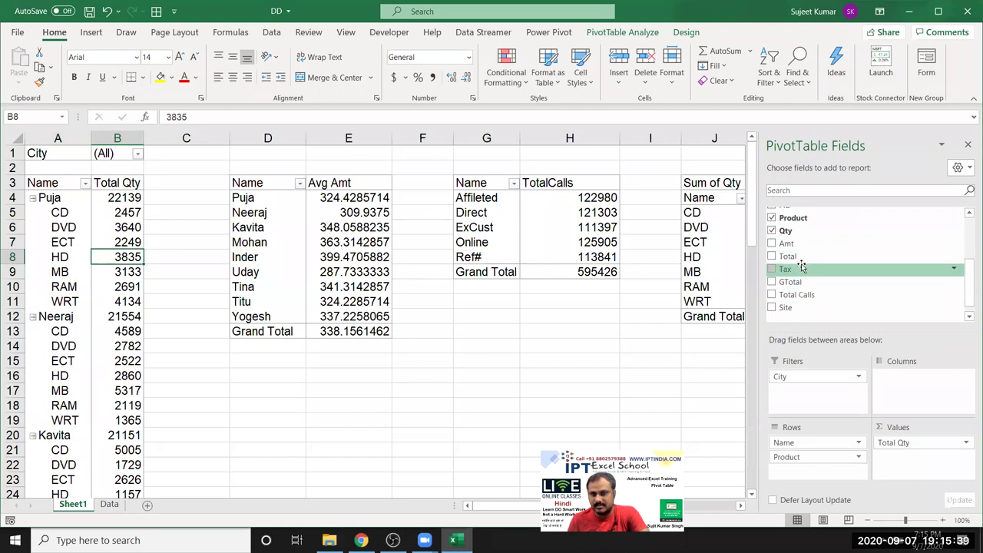
pyautogui.scroll(1, 802, 266)
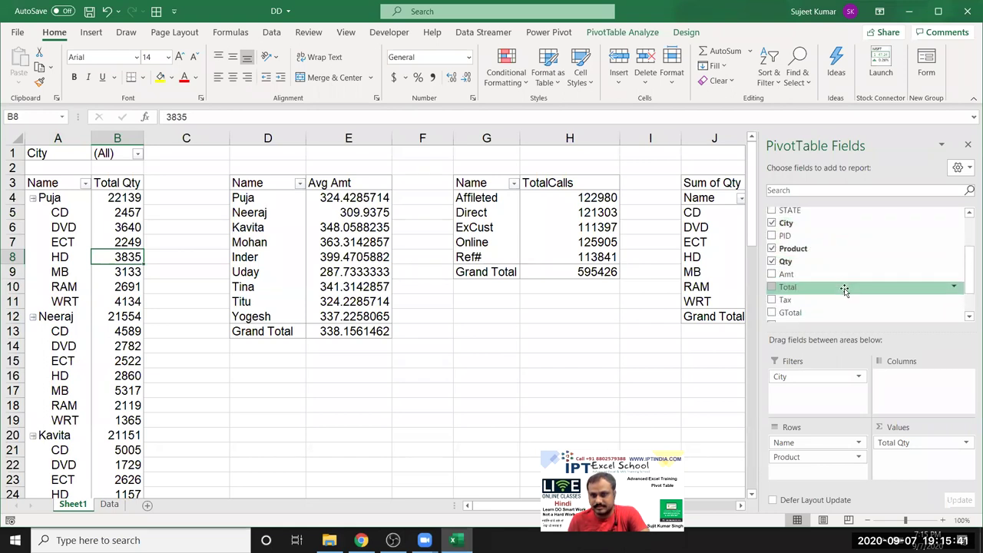
pyautogui.scroll(-1, 844, 292)
pyautogui.scroll(1, 833, 287)
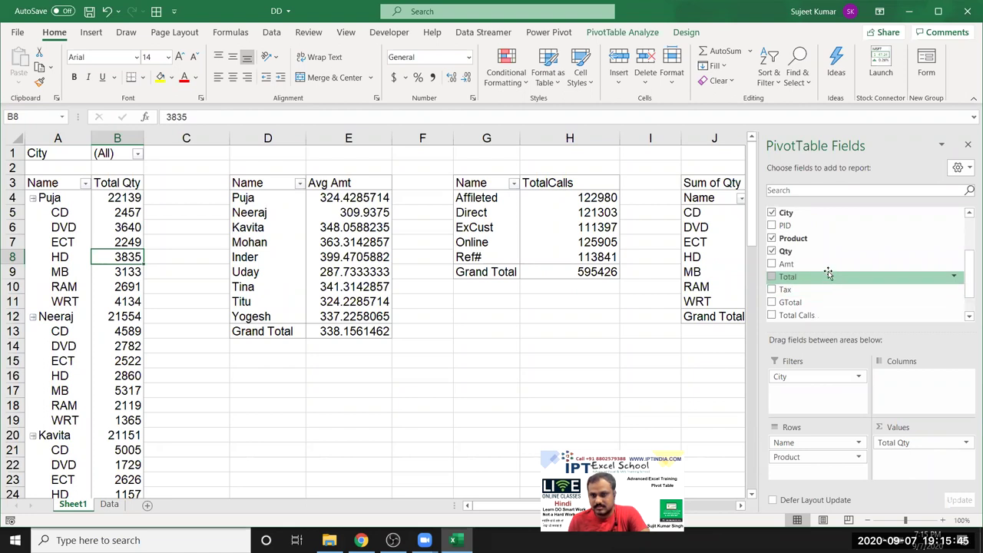
pyautogui.scroll(1, 828, 274)
pyautogui.moveTo(795, 314)
pyautogui.mouseDown()
pyautogui.moveTo(836, 410)
pyautogui.moveTo(822, 397)
pyautogui.mouseUp()
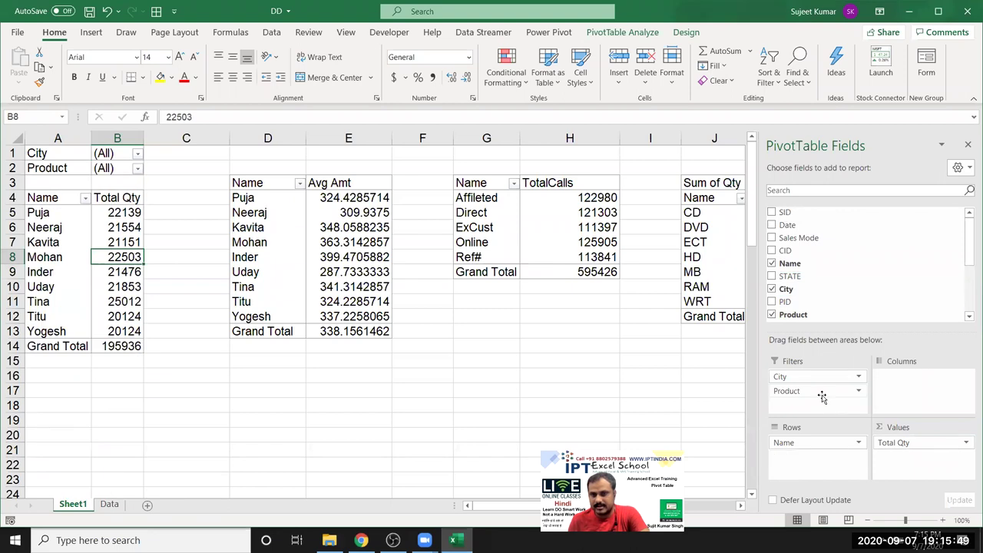
pyautogui.moveTo(826, 238)
pyautogui.mouseDown()
pyautogui.moveTo(841, 261)
pyautogui.moveTo(816, 405)
pyautogui.mouseUp()
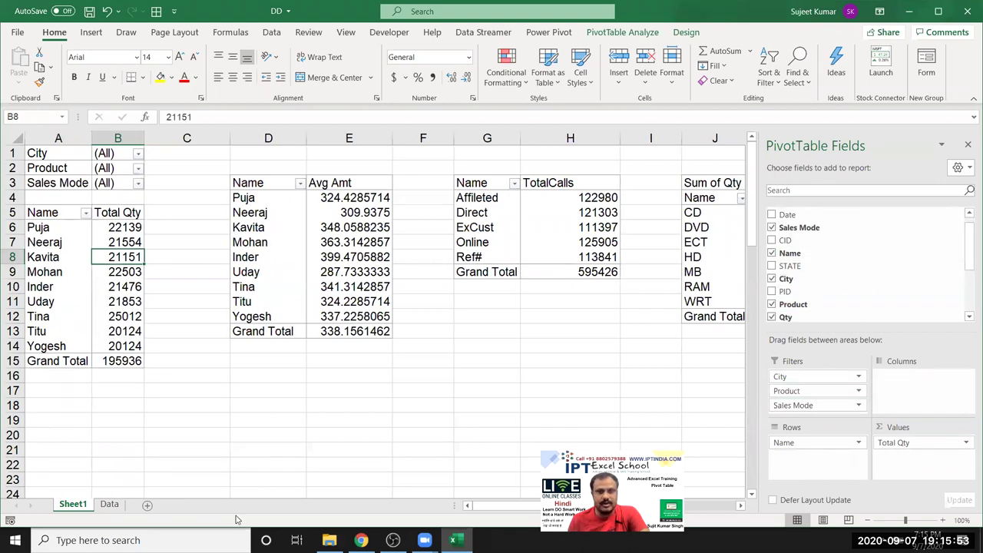
# - Filter the Total Qty pivot to City Delhi and Product HD
pyautogui.click(60, 331)
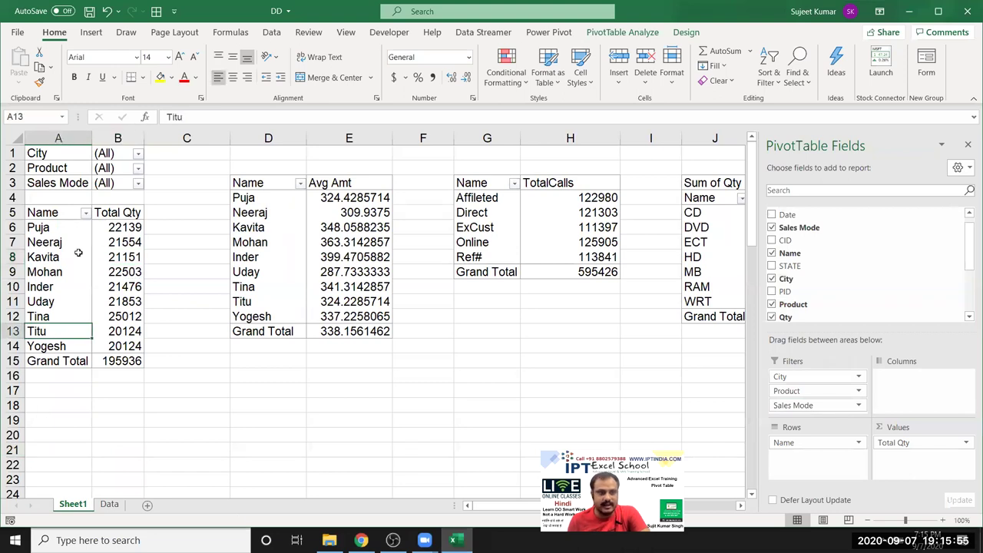
pyautogui.click(139, 156)
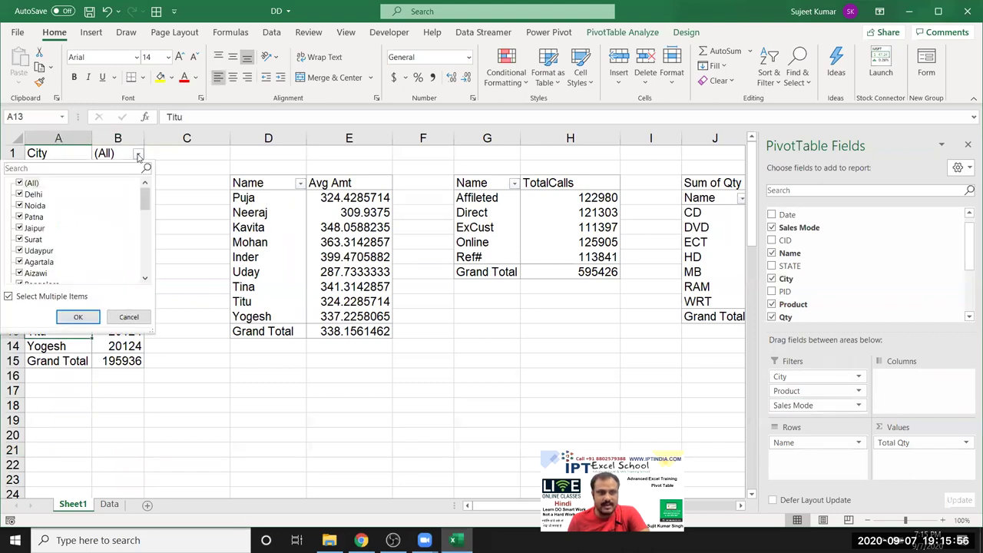
pyautogui.click(19, 183)
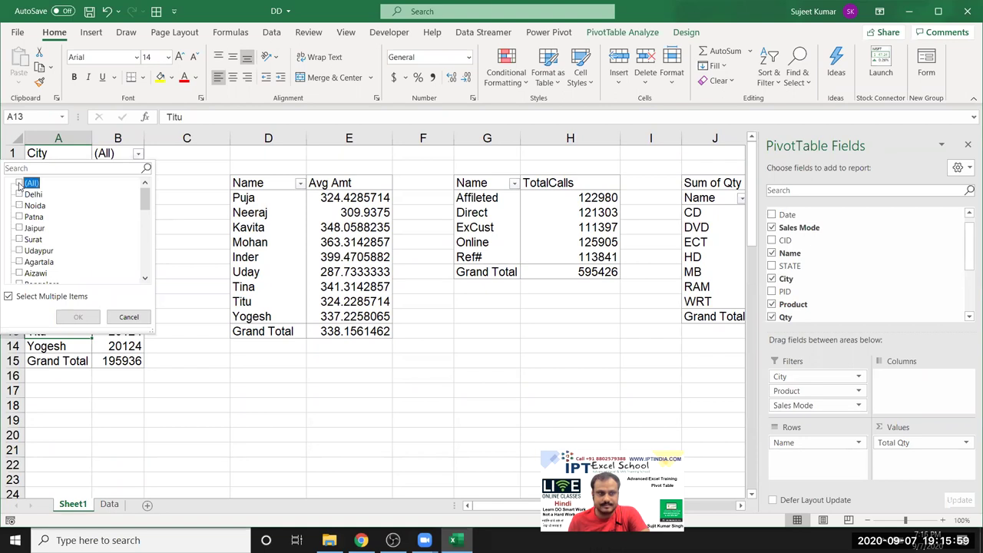
pyautogui.click(19, 194)
pyautogui.click(79, 318)
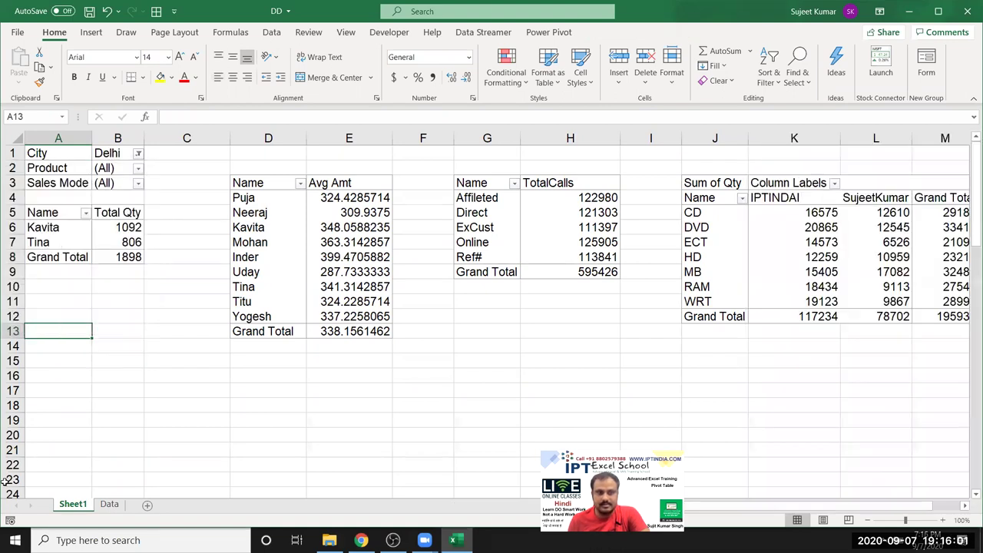
pyautogui.click(138, 168)
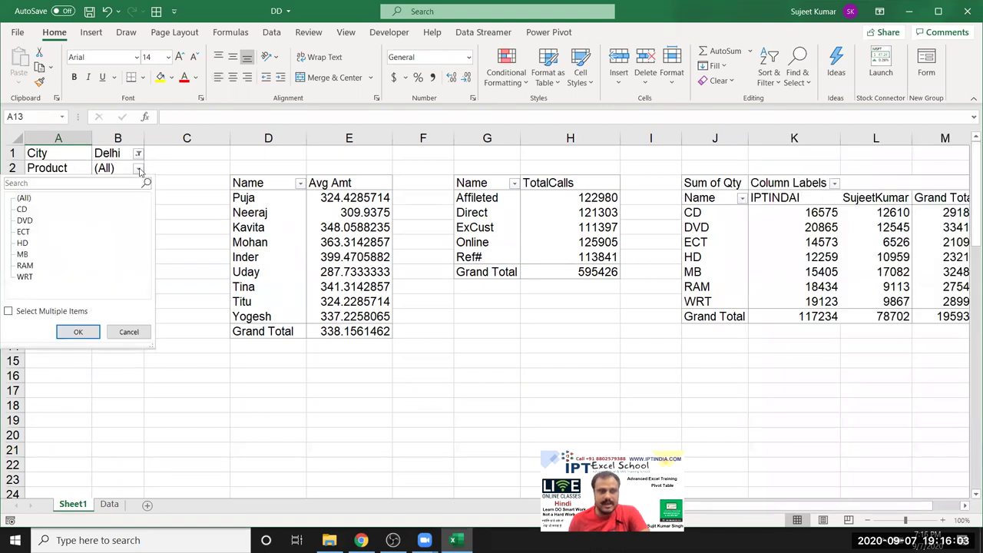
pyautogui.click(21, 243)
pyautogui.click(89, 333)
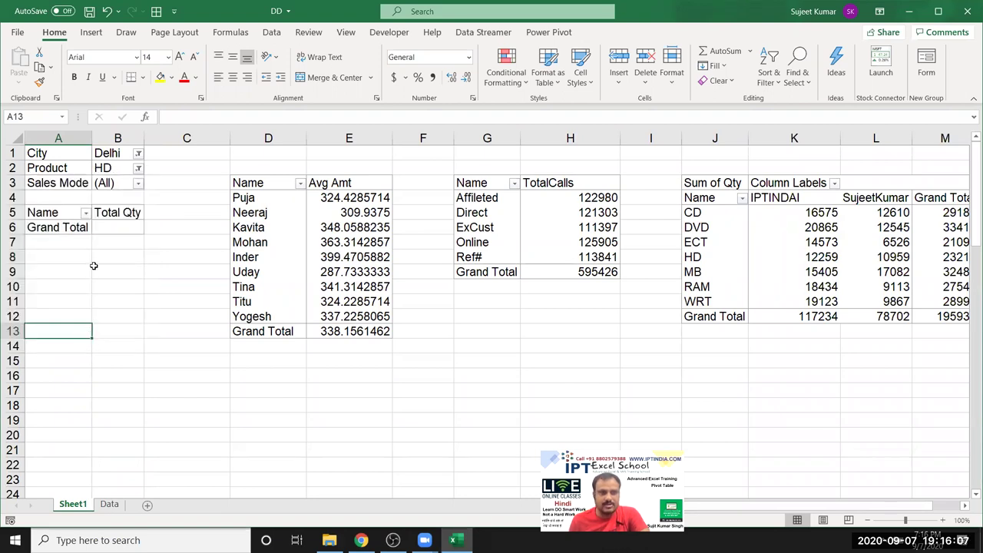
# - Switch the Product filter to RAM, then to WRT
pyautogui.moveTo(42, 217); pyautogui.dragTo(116, 239)
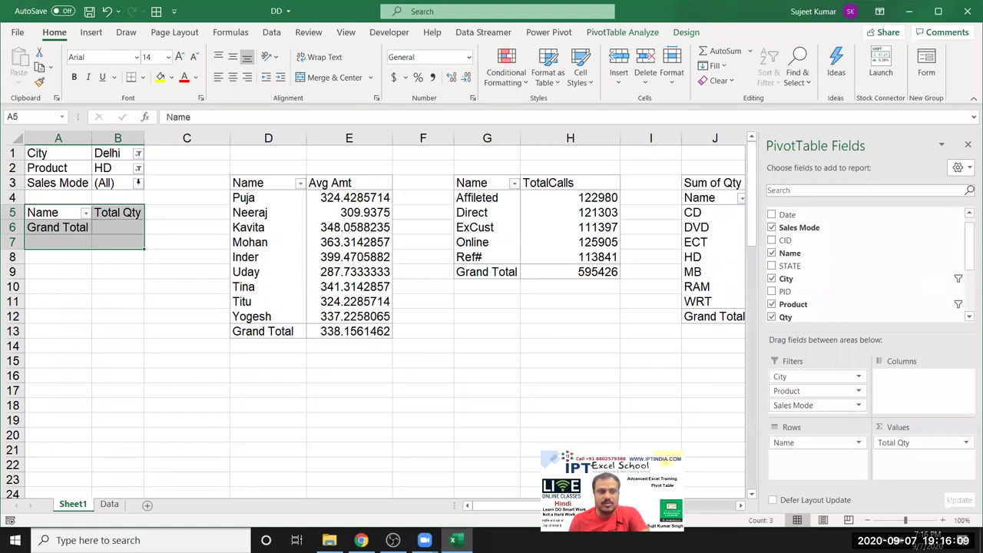
pyautogui.click(138, 168)
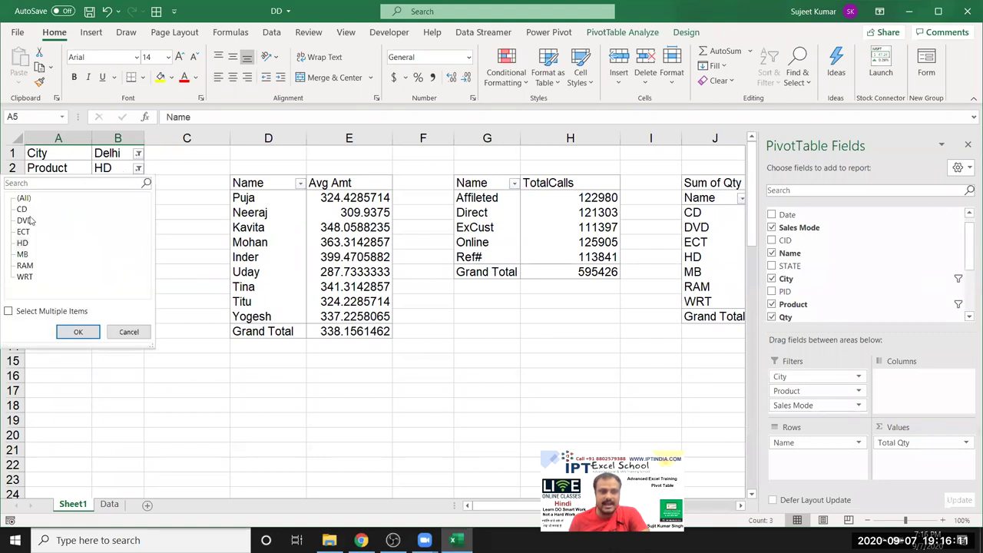
pyautogui.click(24, 265)
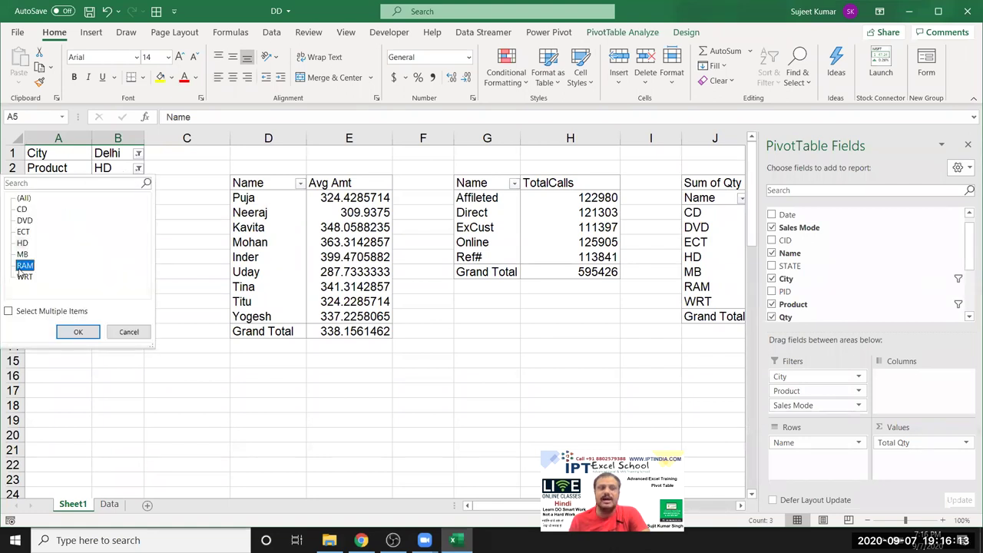
pyautogui.click(78, 331)
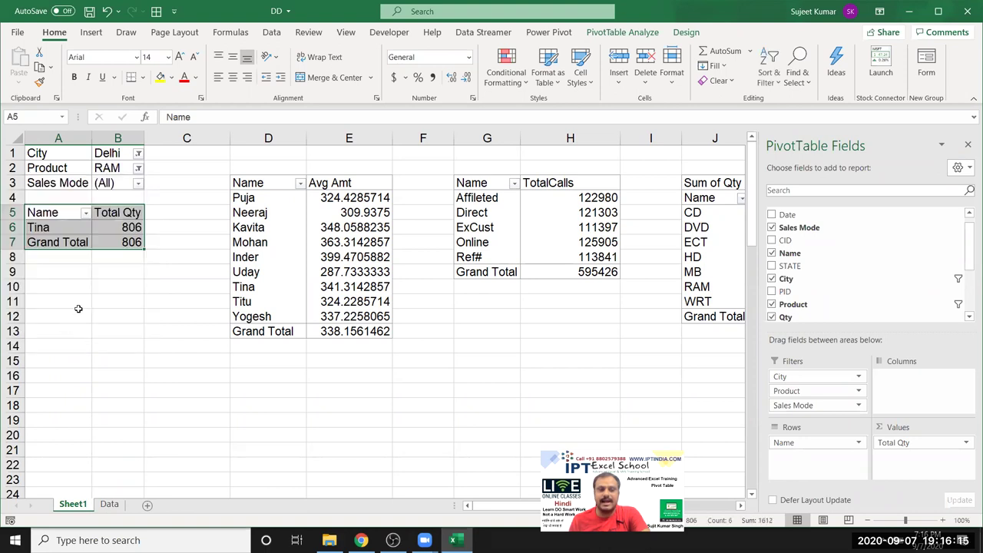
pyautogui.click(138, 168)
pyautogui.click(25, 276)
pyautogui.click(78, 332)
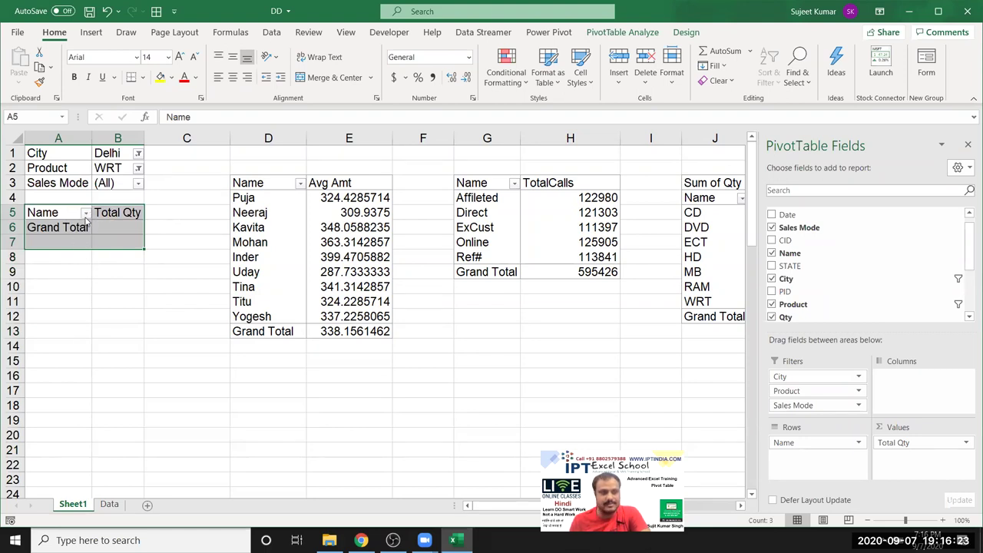
# - Reset both the Product and City filters to (All)
pyautogui.click(85, 213)
pyautogui.press('Escape')
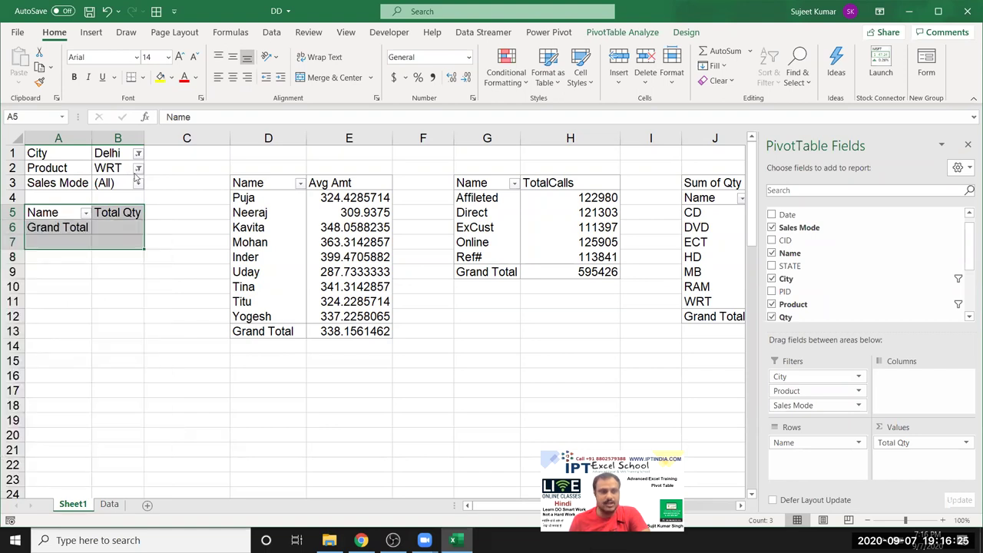
pyautogui.click(138, 170)
pyautogui.click(24, 199)
pyautogui.click(78, 332)
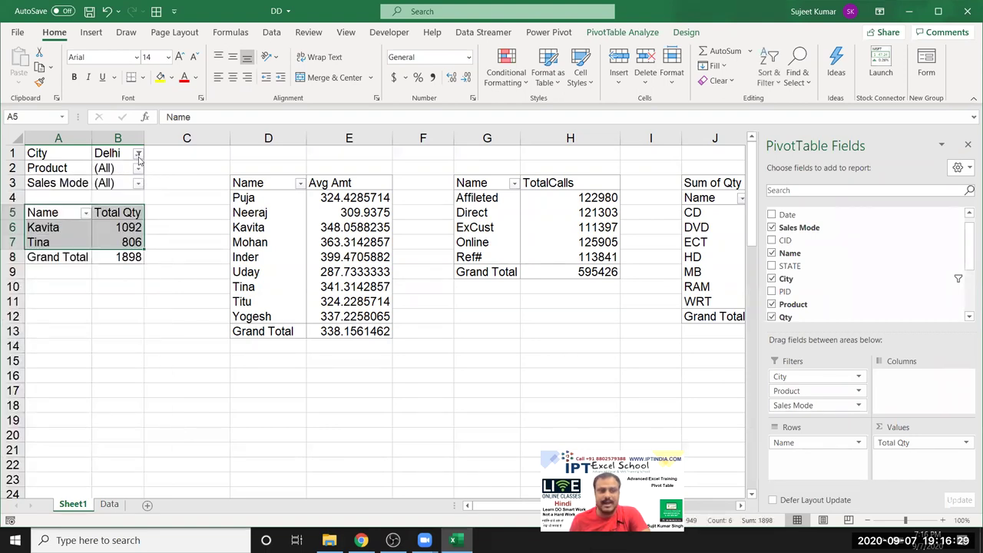
pyautogui.click(138, 155)
pyautogui.click(32, 184)
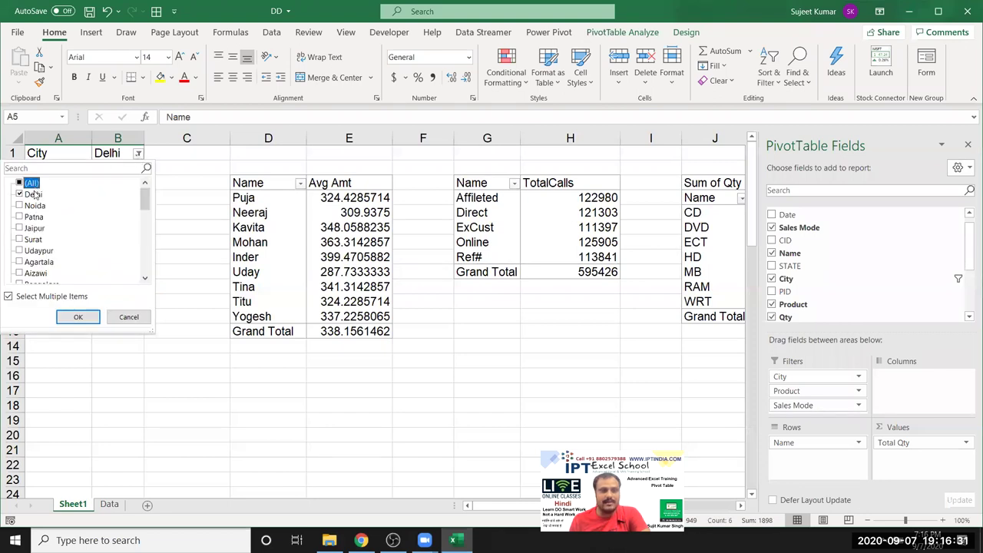
pyautogui.click(20, 183)
pyautogui.click(78, 316)
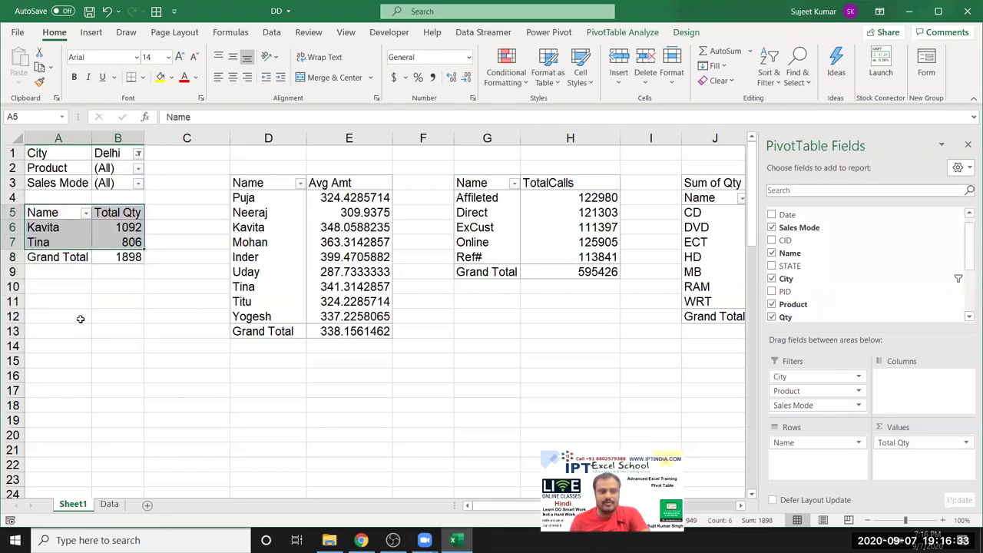
pyautogui.click(84, 235)
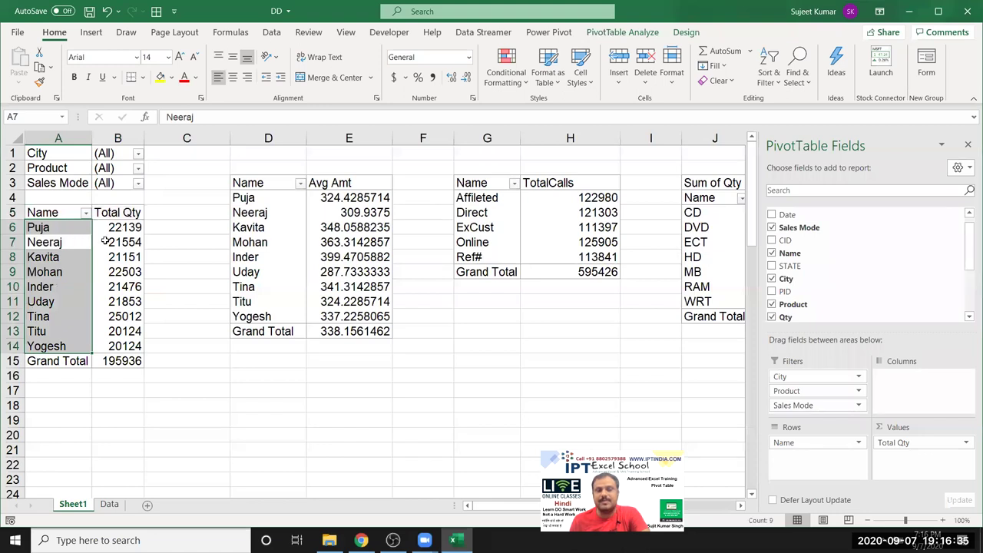
pyautogui.click(106, 241)
# - Select the Avg Amt pivot and add City as its report filter
pyautogui.click(121, 254)
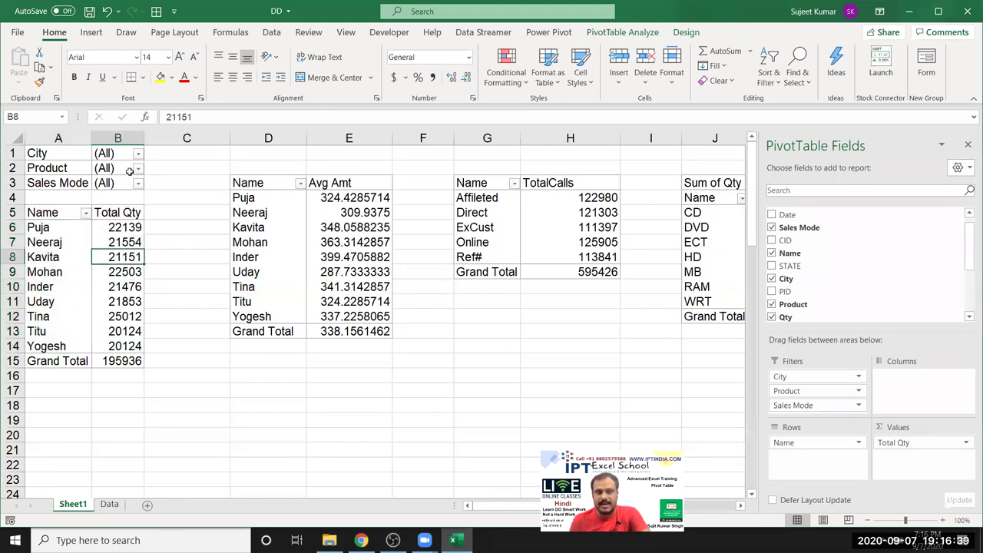
pyautogui.click(281, 256)
pyautogui.click(516, 243)
pyautogui.click(695, 258)
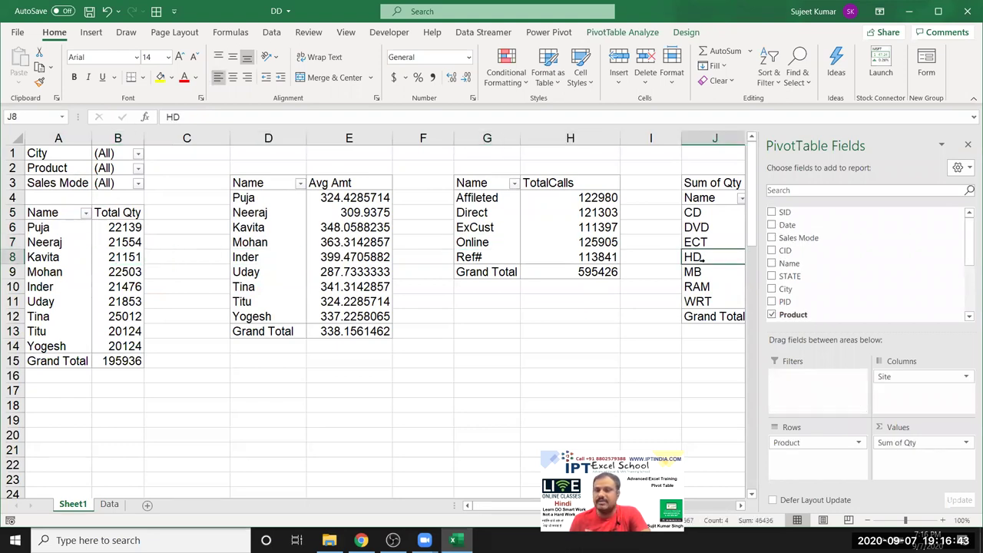
pyautogui.click(364, 238)
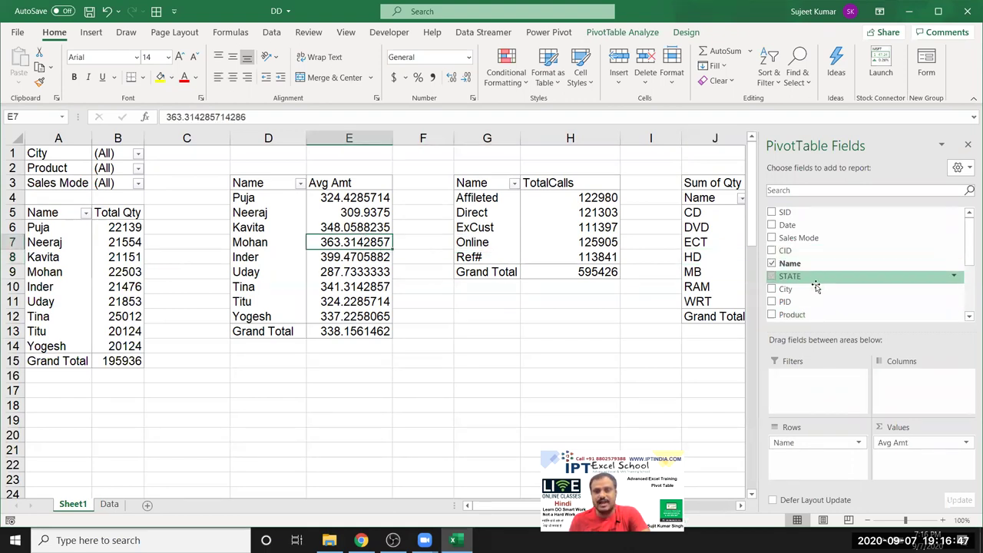
pyautogui.scroll(-1, 820, 307)
pyautogui.scroll(-1, 816, 315)
pyautogui.scroll(2, 816, 313)
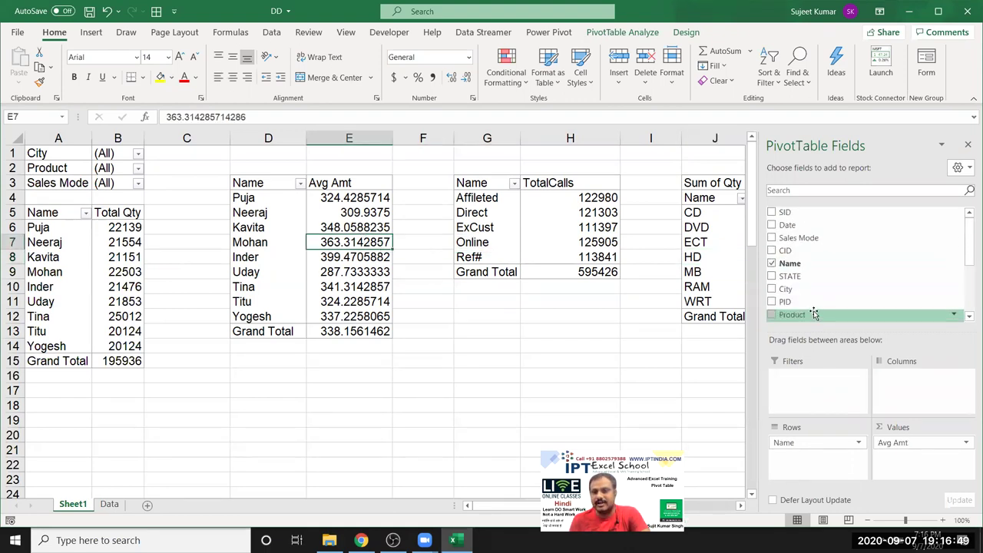
pyautogui.moveTo(795, 289); pyautogui.dragTo(806, 377)
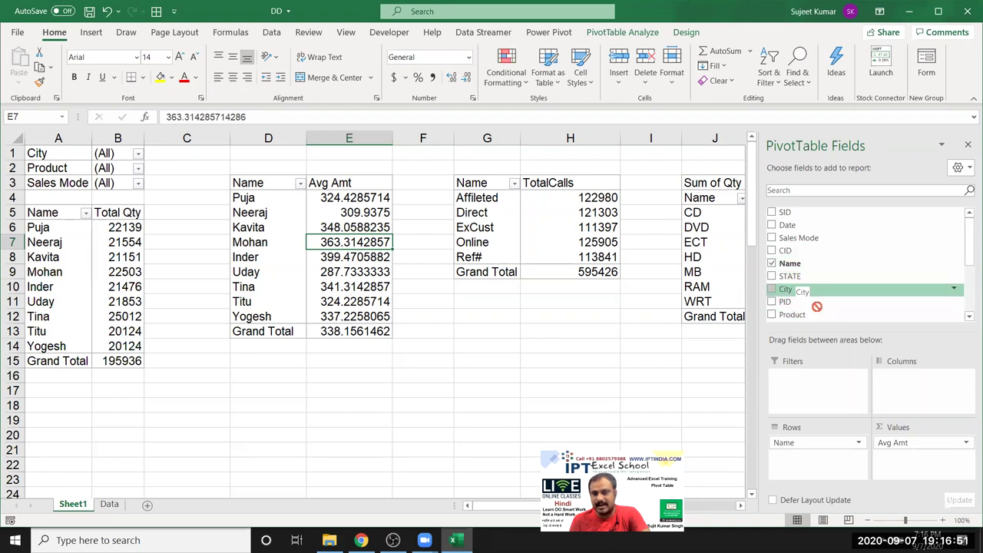
# - Try a Delhi city filter on Avg Amt, reset to all cities, then drag City out
pyautogui.click(369, 155)
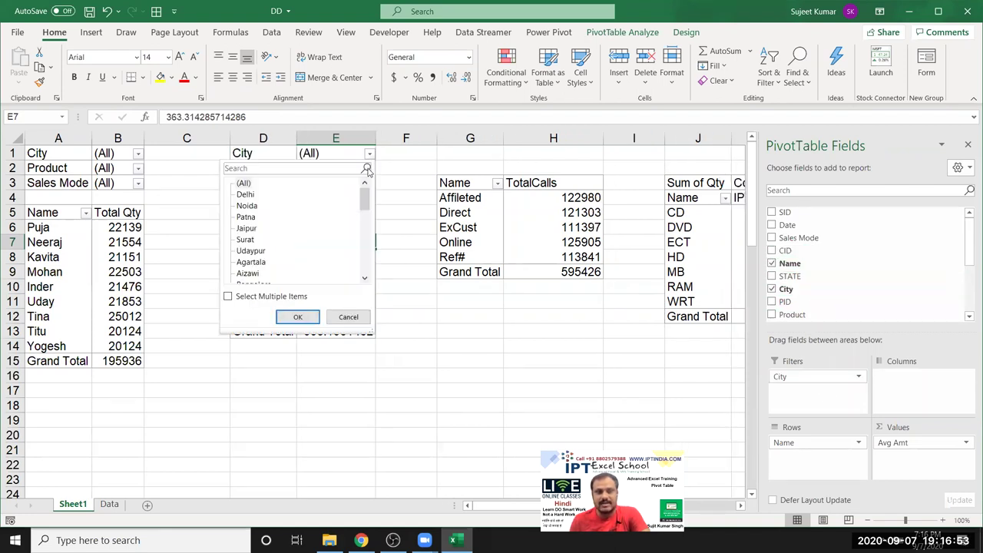
pyautogui.click(243, 196)
pyautogui.click(301, 315)
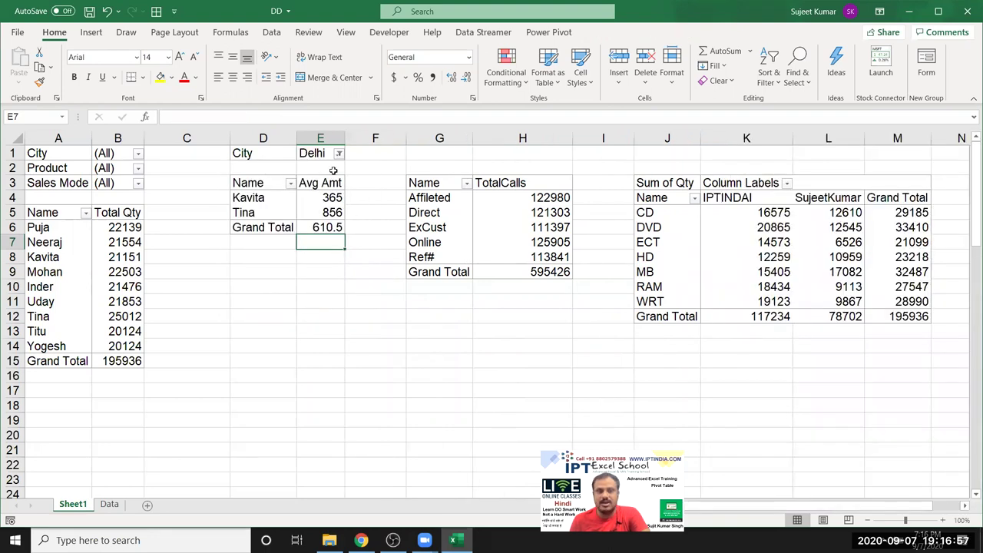
pyautogui.click(339, 154)
pyautogui.click(214, 183)
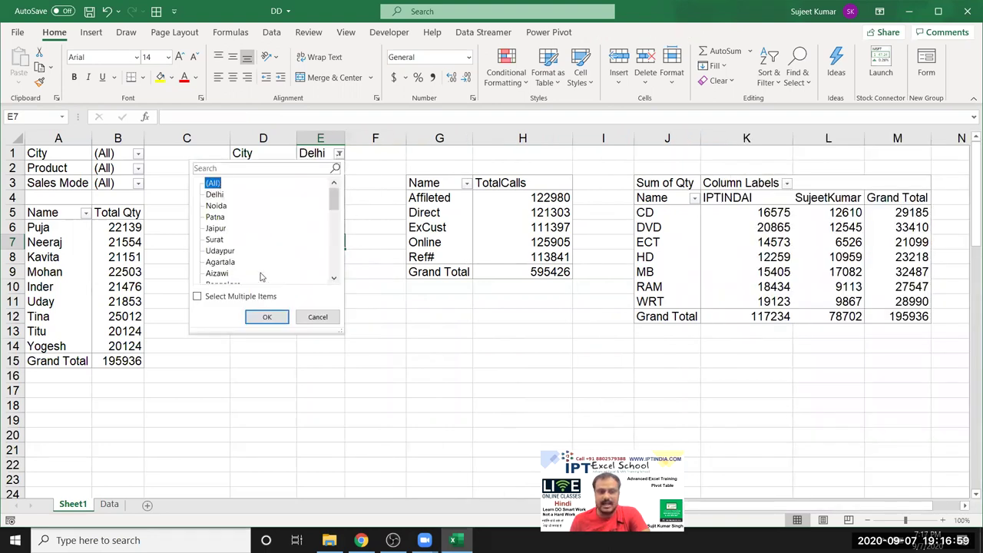
pyautogui.click(267, 317)
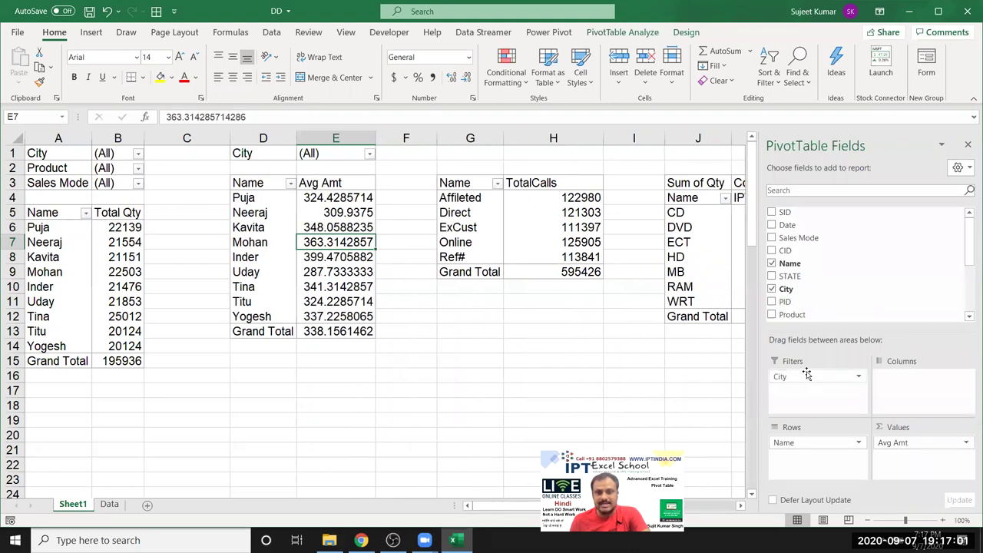
pyautogui.moveTo(803, 376); pyautogui.dragTo(274, 197)
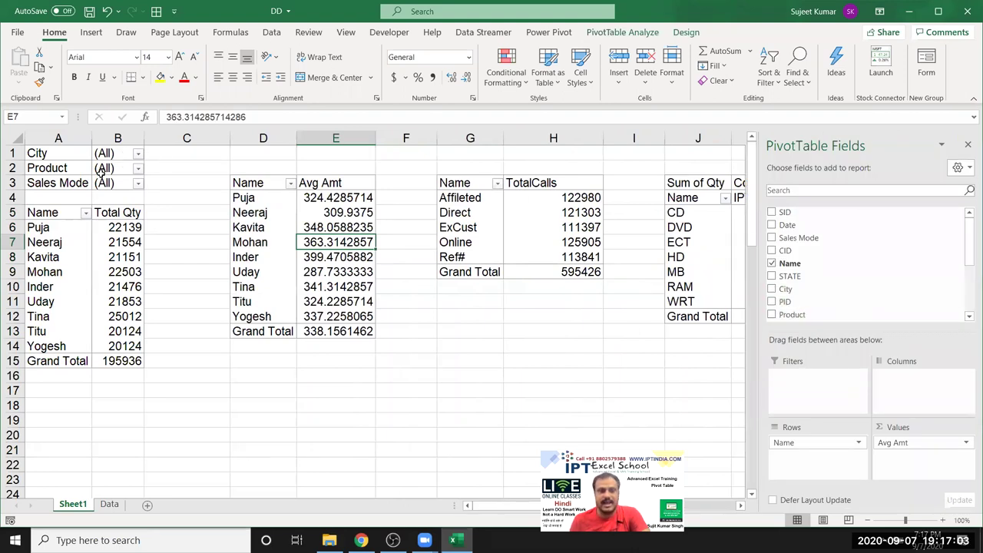
pyautogui.click(72, 168)
# - Drag City and Sales Mode out of the Total Qty pivot's Filters area, leaving only Name rows
pyautogui.moveTo(791, 377)
pyautogui.mouseDown()
pyautogui.moveTo(804, 376)
pyautogui.moveTo(806, 292)
pyautogui.moveTo(860, 326)
pyautogui.mouseUp()
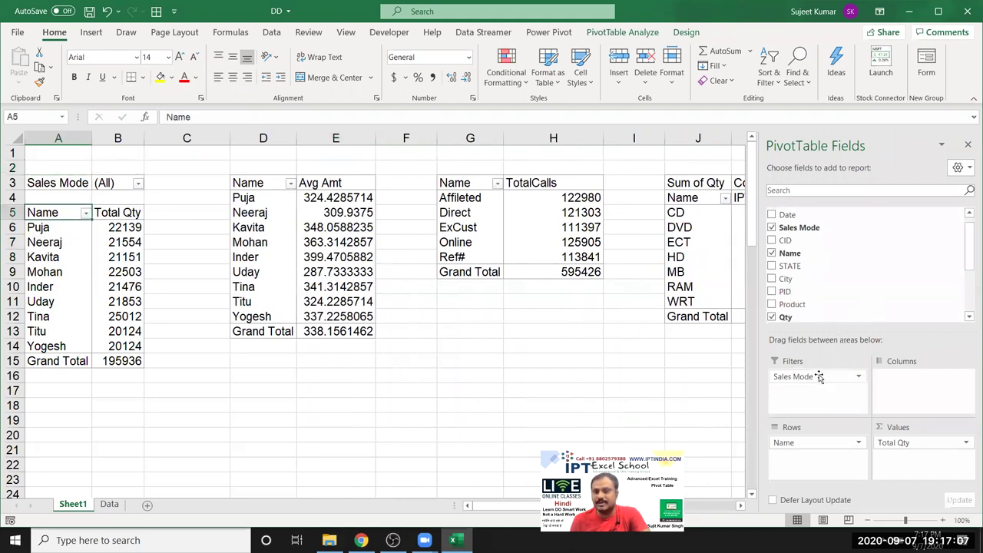
pyautogui.click(823, 375)
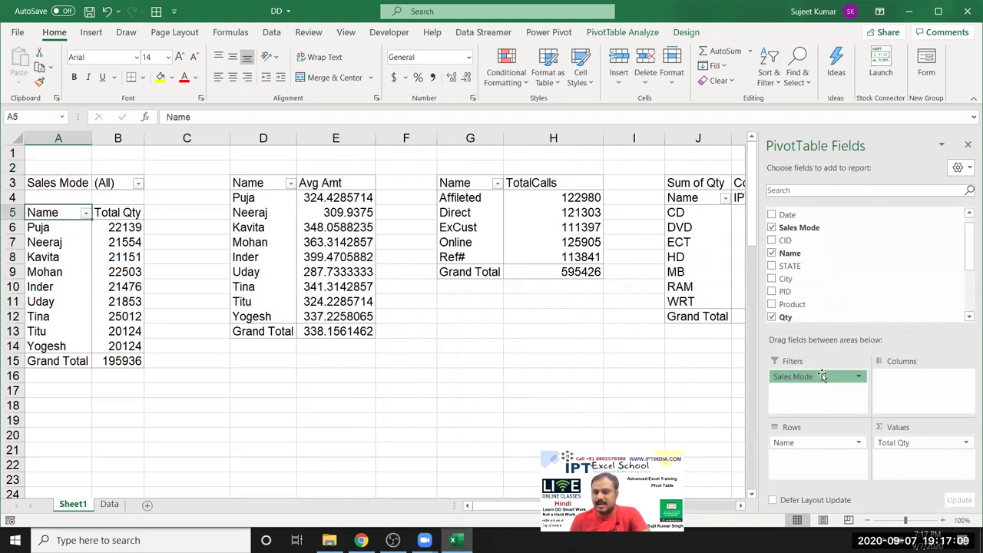
pyautogui.moveTo(823, 376); pyautogui.dragTo(808, 309)
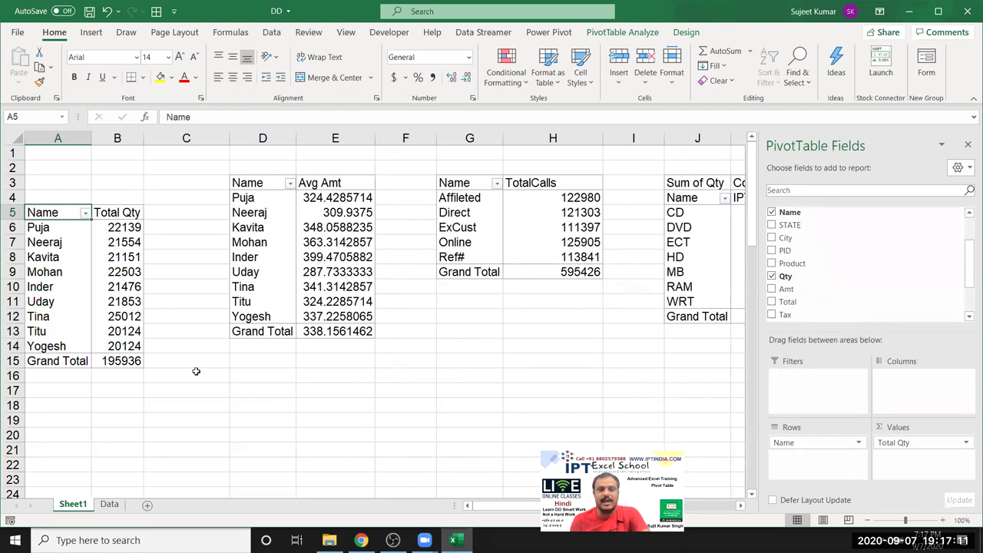
pyautogui.click(196, 371)
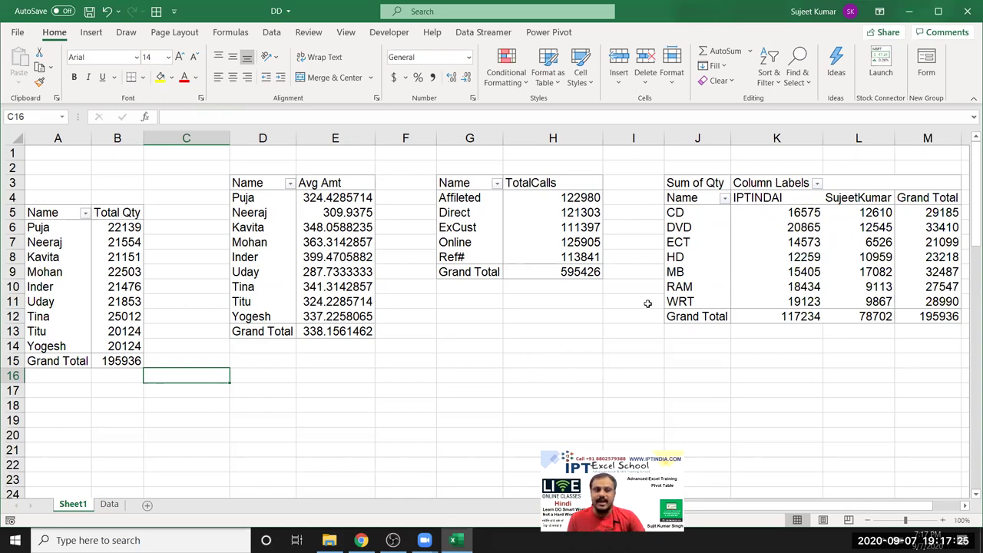
pyautogui.click(137, 245)
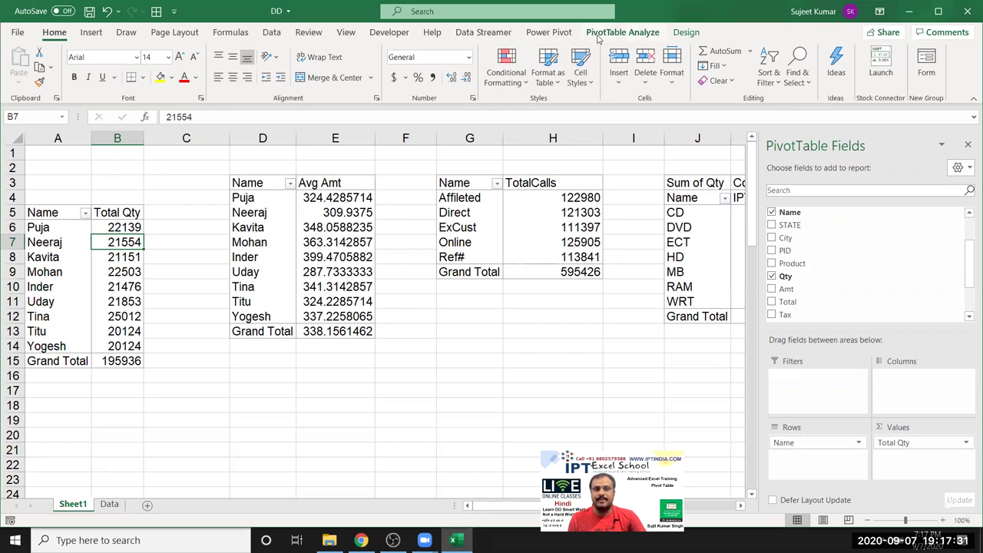
# - Insert slicers for Site, Product, City and Sales Mode from PivotTable Analyze > Insert Slicer
pyautogui.click(598, 32)
pyautogui.click(315, 77)
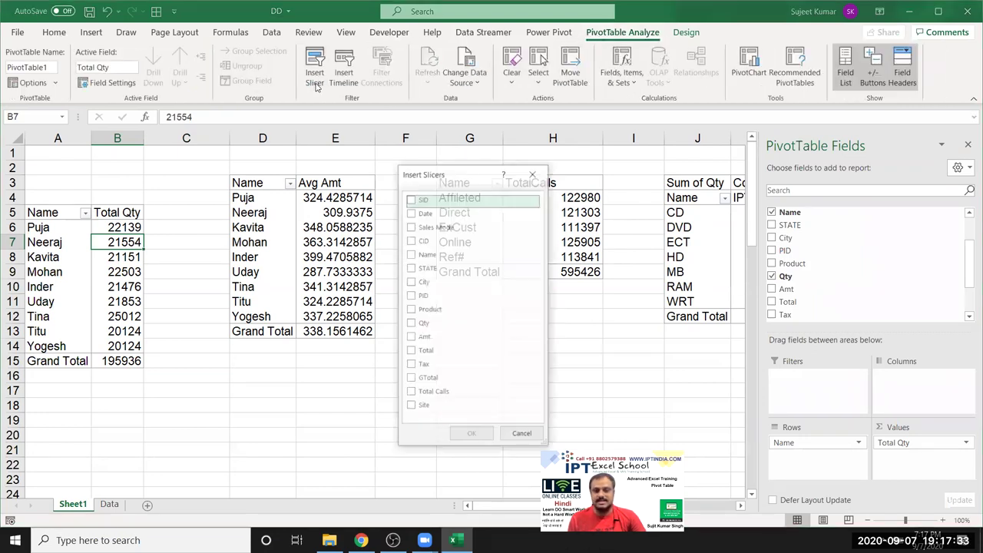
pyautogui.click(410, 407)
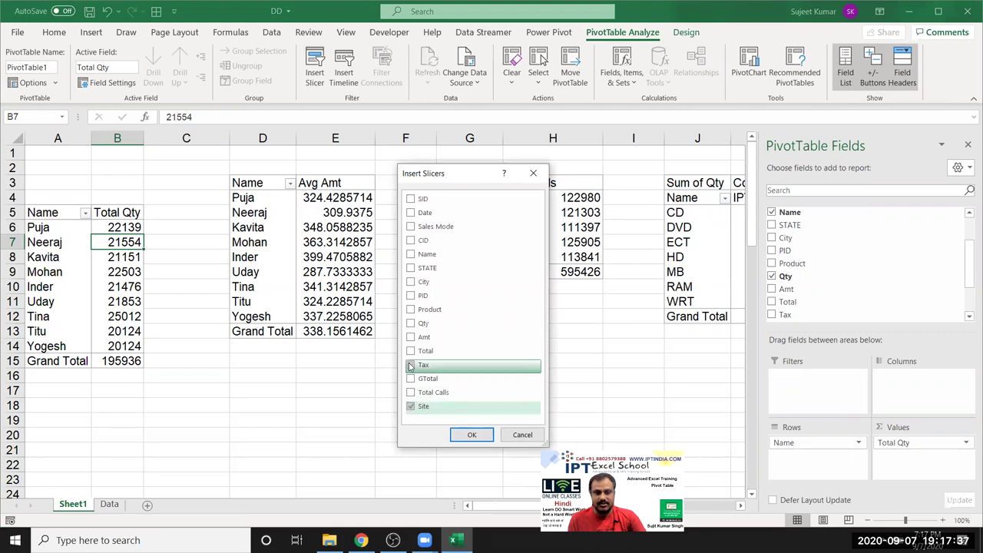
pyautogui.click(412, 310)
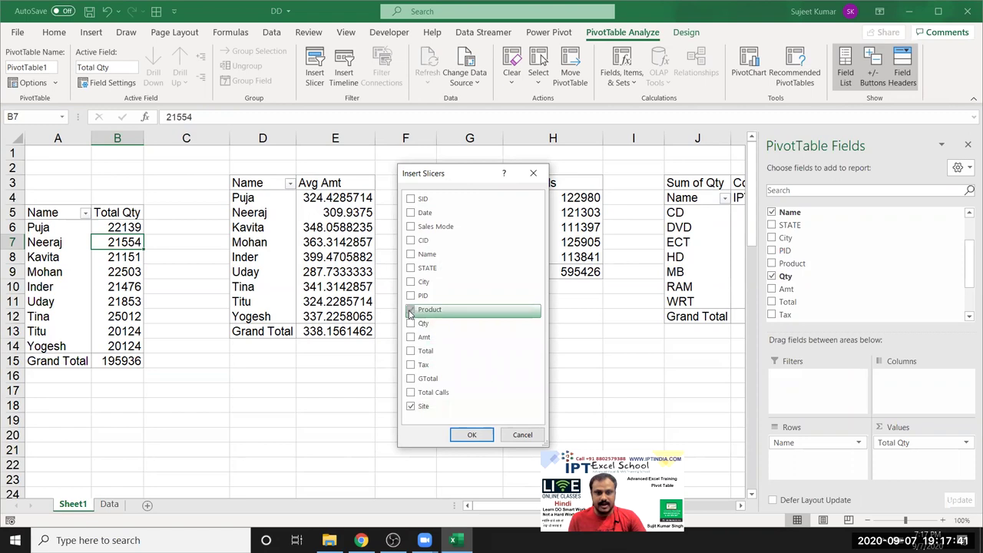
pyautogui.click(413, 283)
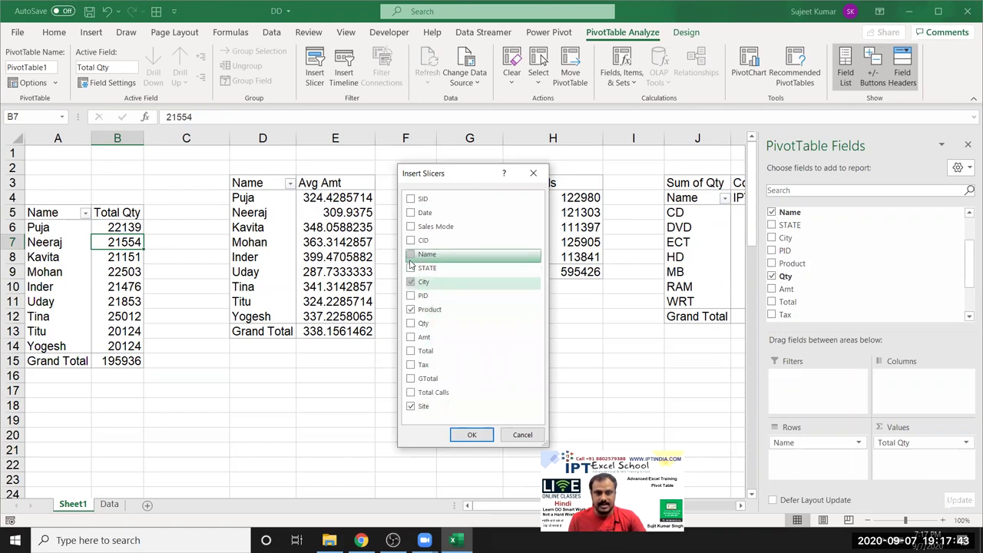
pyautogui.click(411, 227)
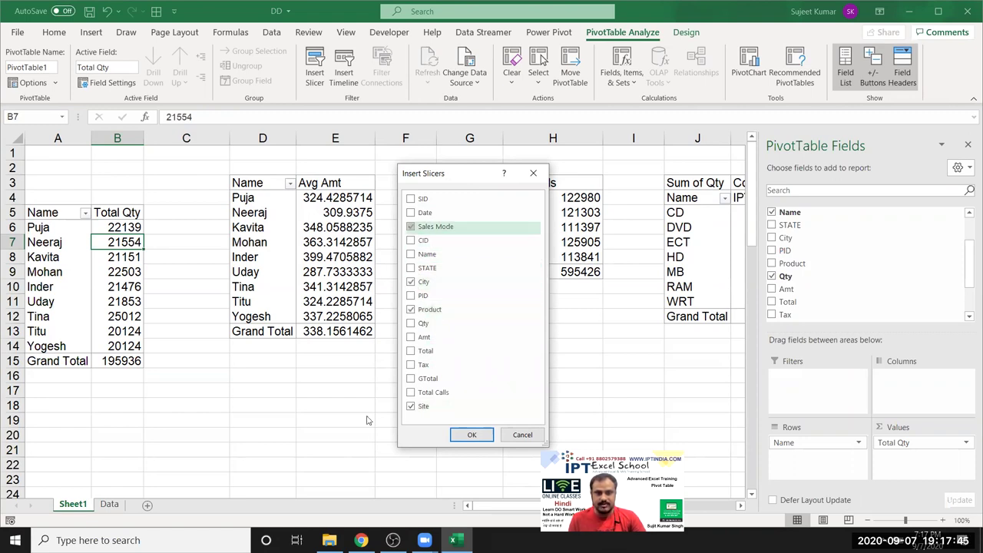
pyautogui.click(461, 434)
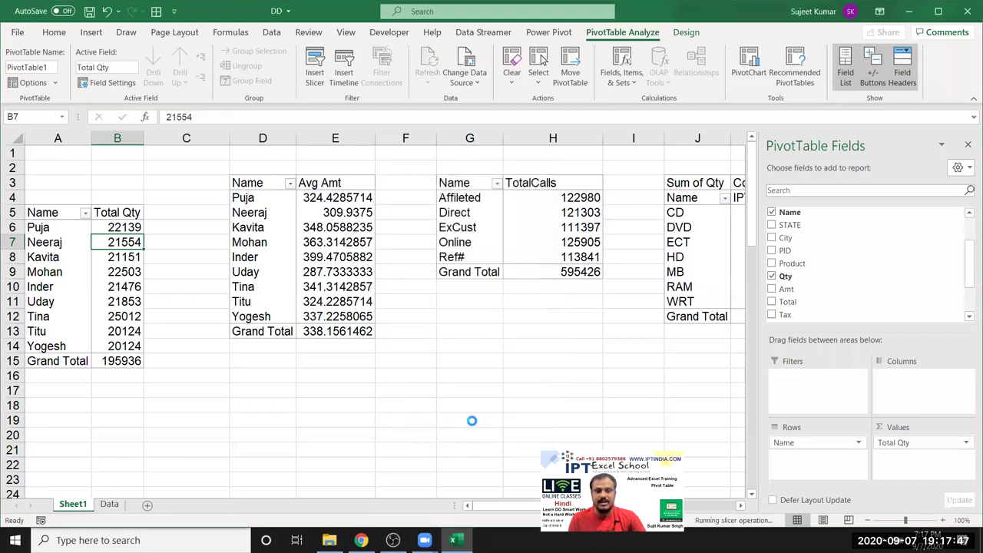
pyautogui.click(601, 360)
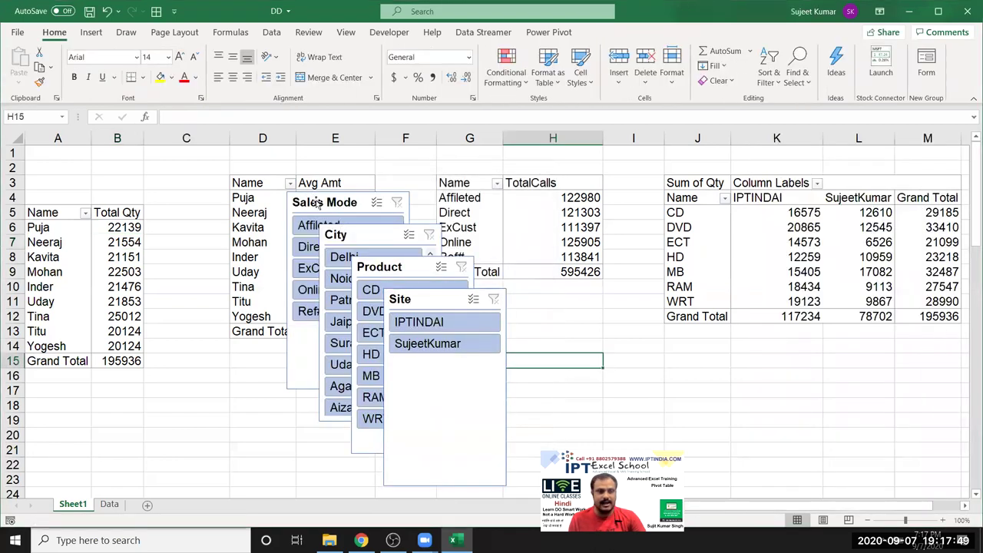
# - Line up the Sales Mode, City, Product and Site slicers in a row beside the Avg Amt table
pyautogui.moveTo(315, 200); pyautogui.dragTo(401, 165)
pyautogui.moveTo(350, 233); pyautogui.dragTo(533, 163)
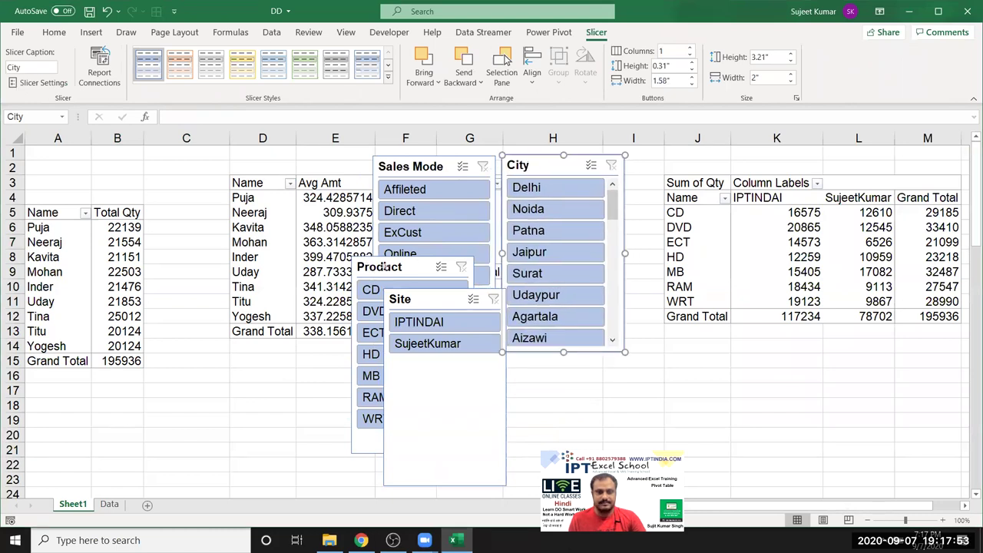
pyautogui.moveTo(384, 264); pyautogui.dragTo(660, 165)
pyautogui.moveTo(410, 302); pyautogui.dragTo(776, 173)
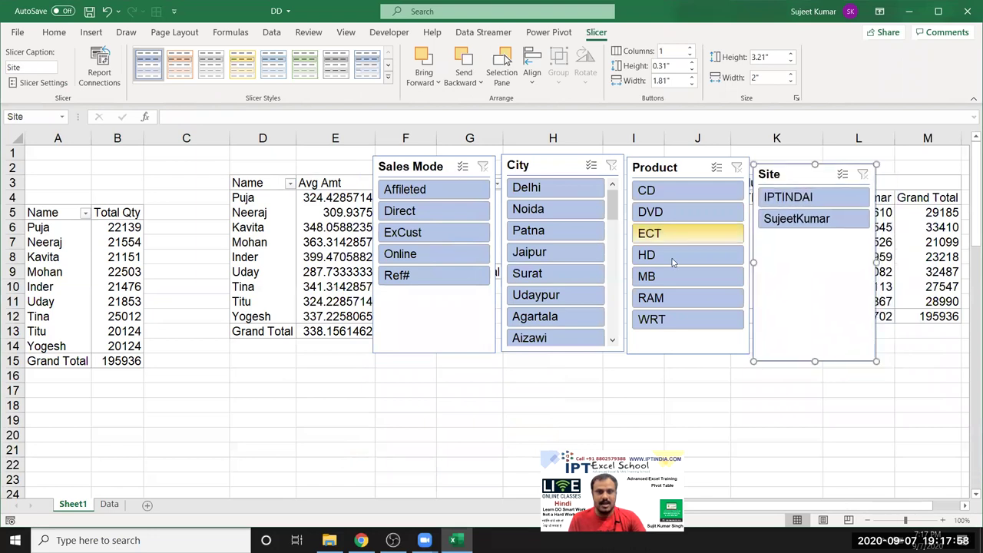
# - Test the City slicer with Delhi, then clear its filter
pyautogui.click(526, 188)
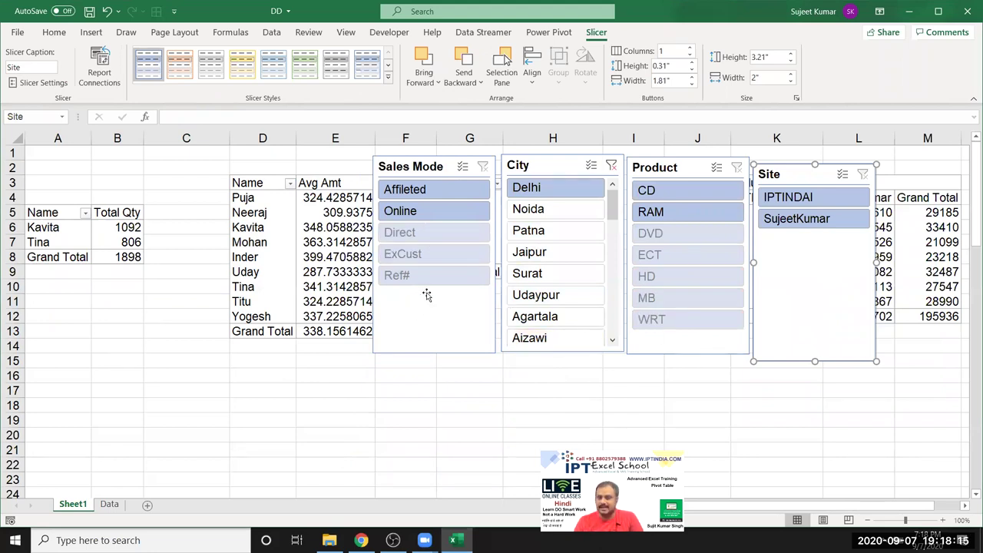
pyautogui.click(613, 160)
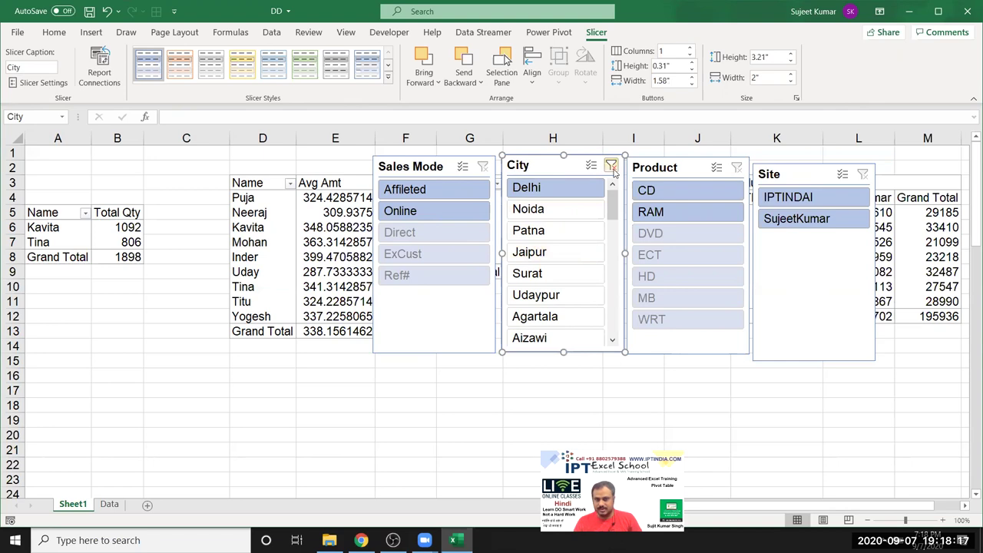
pyautogui.click(611, 167)
# - Drag Sales Mode, City, Product and Site slicers into a row starting below the Avg Amt table
pyautogui.click(709, 396)
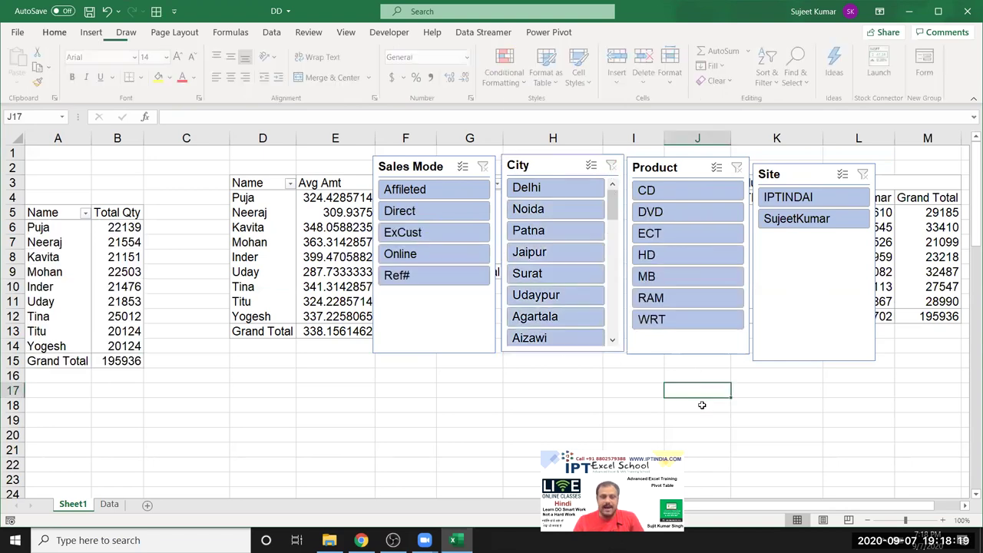
pyautogui.scroll(-1, 492, 339)
pyautogui.moveTo(433, 297); pyautogui.dragTo(351, 487)
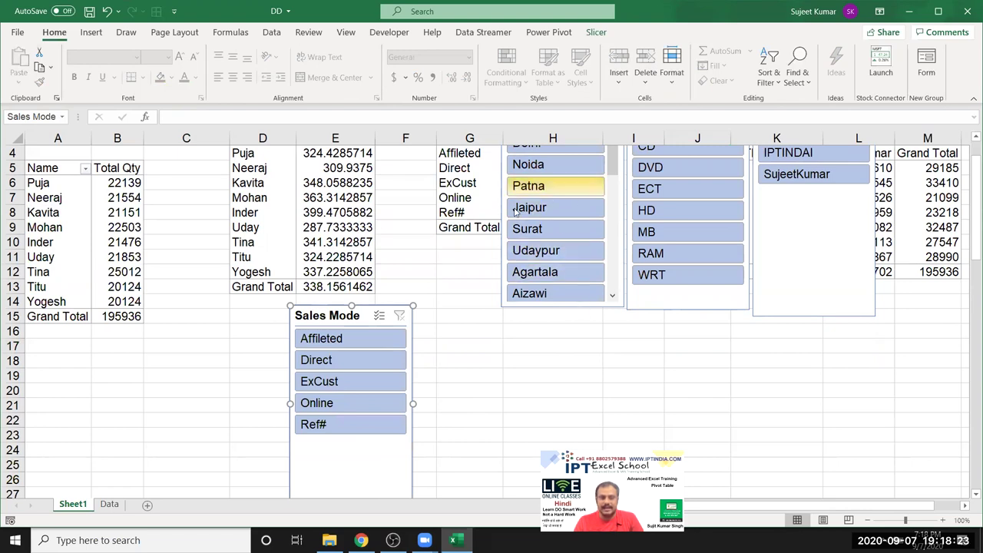
pyautogui.click(470, 345)
pyautogui.scroll(1, 470, 345)
pyautogui.moveTo(561, 165)
pyautogui.mouseDown()
pyautogui.moveTo(482, 356)
pyautogui.moveTo(467, 357)
pyautogui.mouseUp()
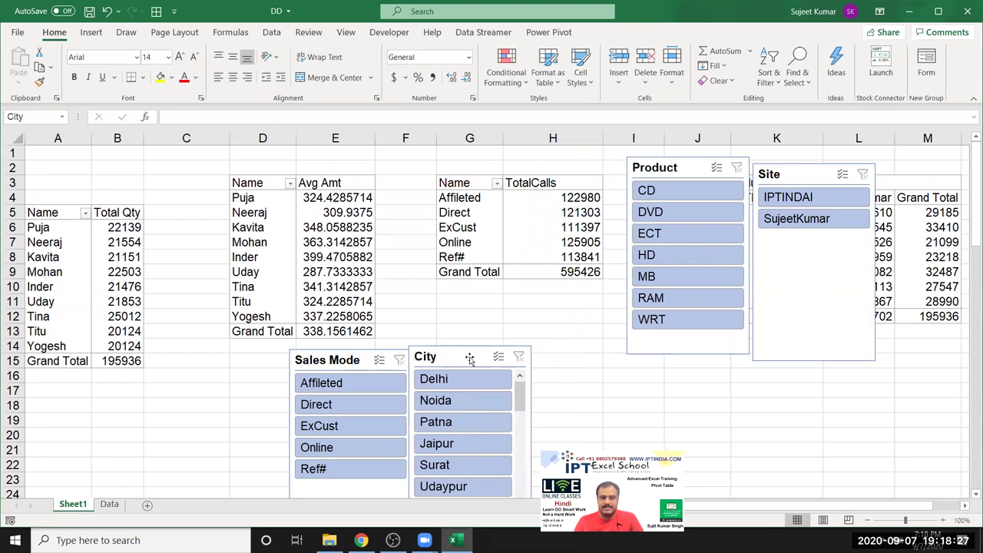
pyautogui.moveTo(662, 164); pyautogui.dragTo(568, 351)
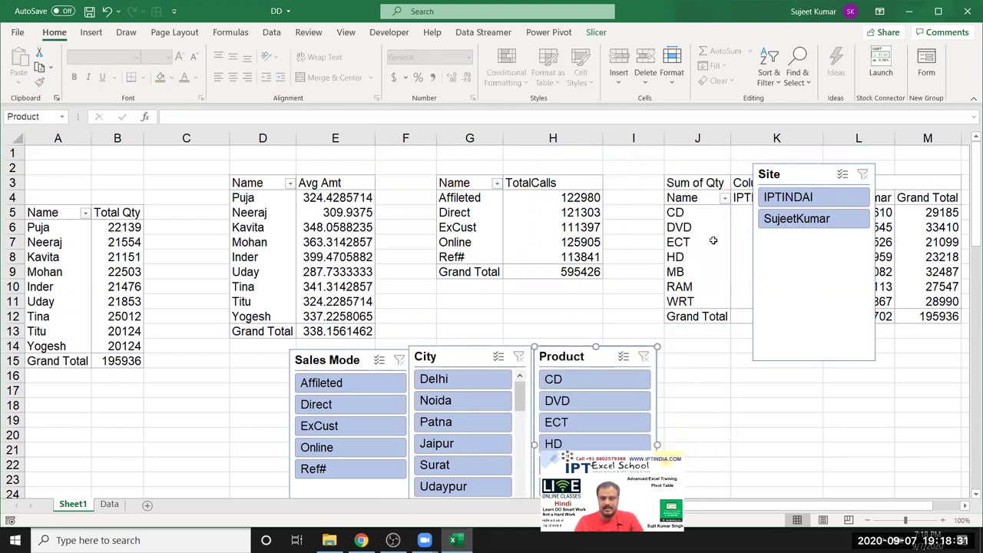
pyautogui.moveTo(805, 175)
pyautogui.mouseDown()
pyautogui.moveTo(743, 349)
pyautogui.moveTo(691, 382)
pyautogui.mouseUp()
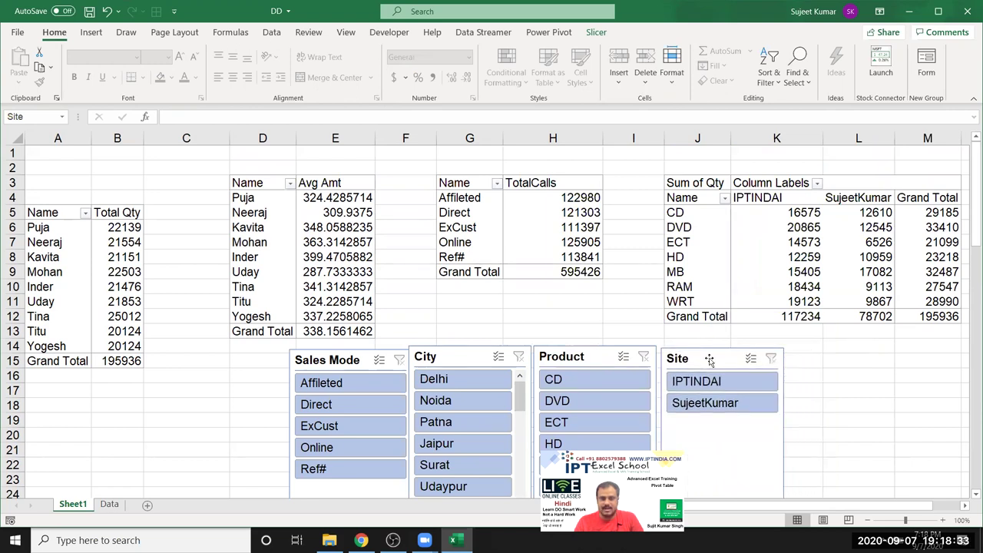
pyautogui.click(283, 233)
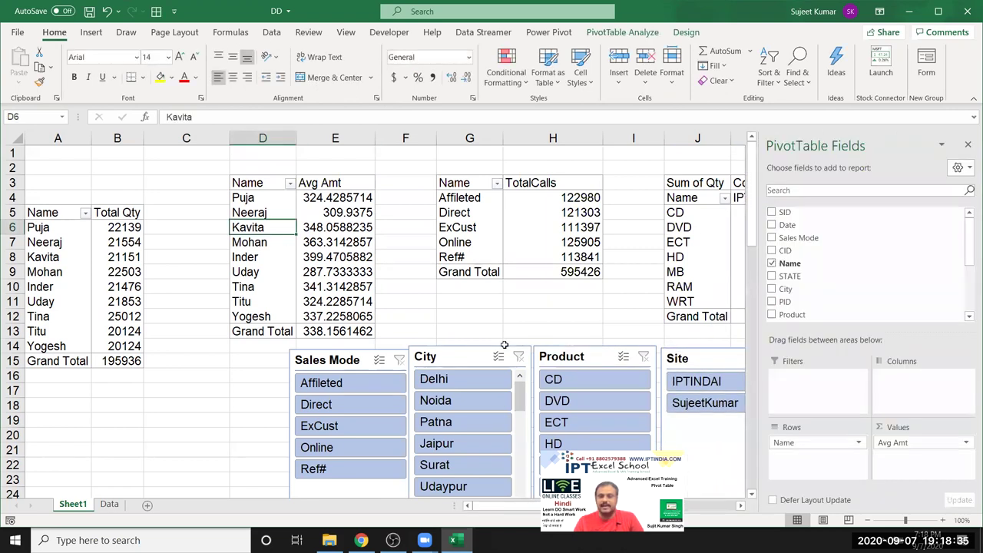
# - Connect the City, Product, Sales Mode and Site slicers to the Avg Amt pivot via Filter Connections
pyautogui.click(626, 37)
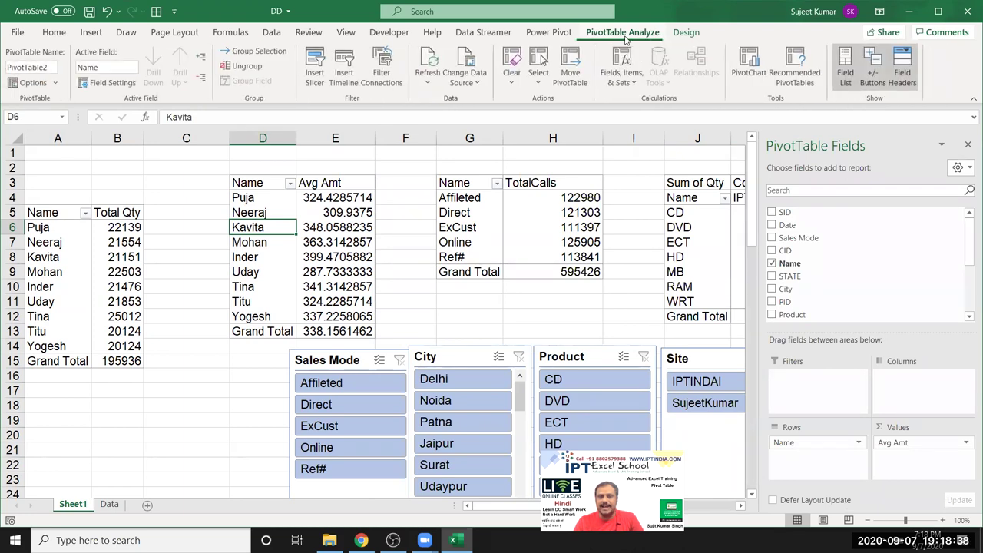
pyautogui.click(393, 79)
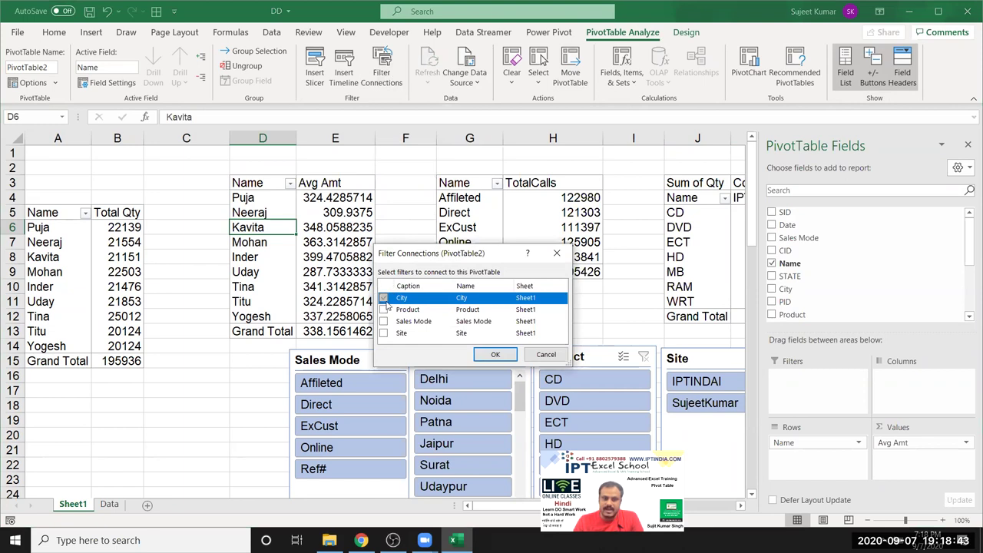
pyautogui.click(384, 310)
pyautogui.click(383, 321)
pyautogui.click(383, 332)
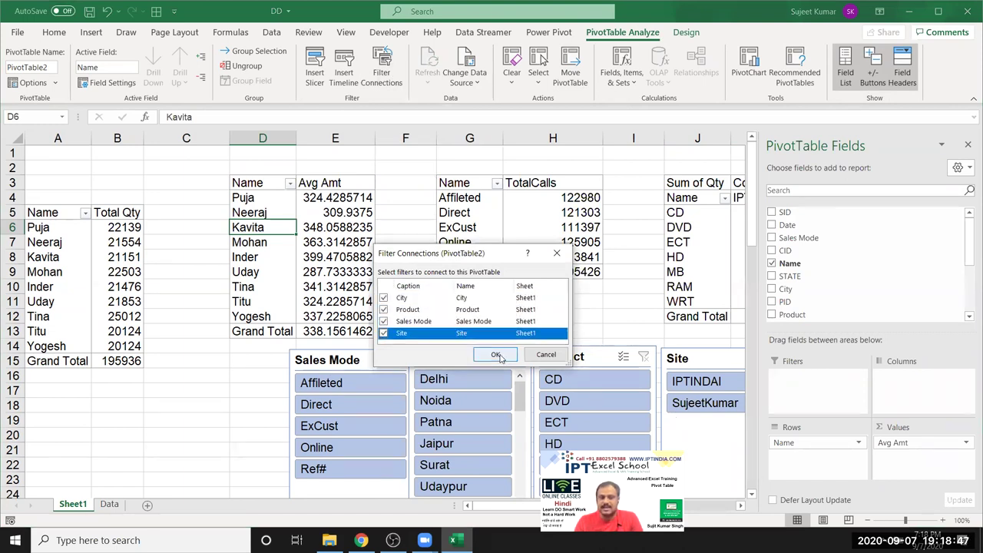
pyautogui.click(497, 355)
# - Connect the Product, Sales Mode and Site slicers to the TotalCalls pivot
pyautogui.moveTo(465, 218); pyautogui.dragTo(464, 257)
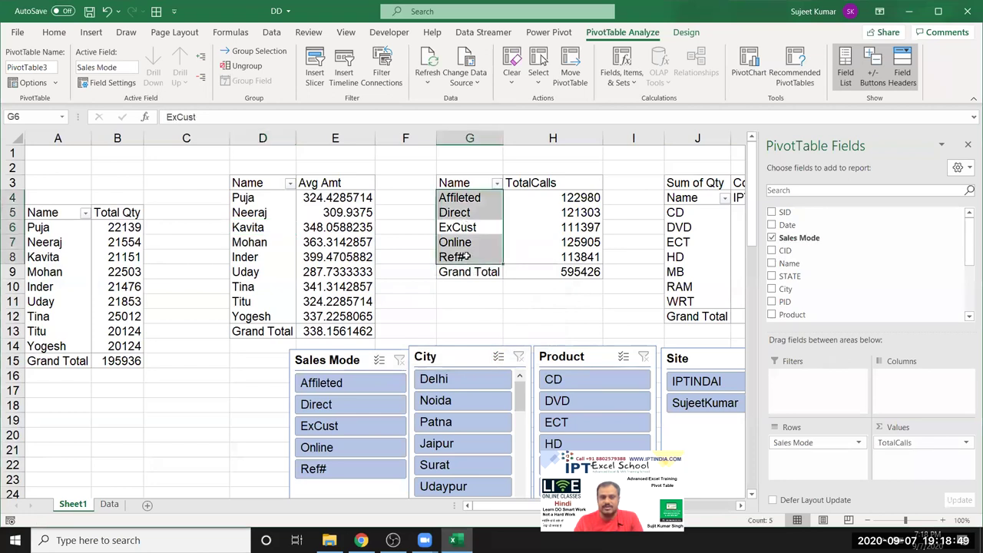
pyautogui.click(379, 83)
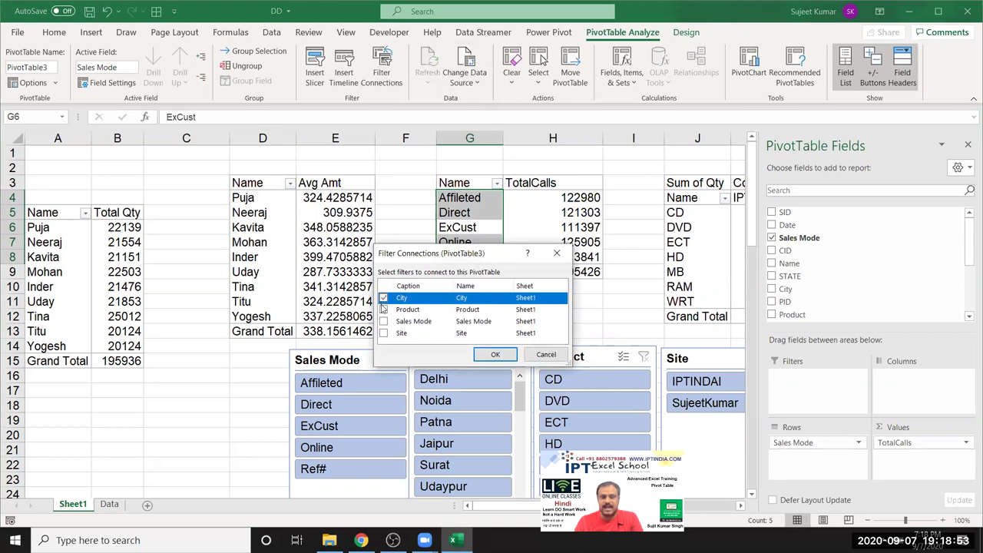
pyautogui.click(383, 308)
pyautogui.click(383, 322)
pyautogui.click(384, 333)
pyautogui.click(477, 358)
# - Connect City, Product, Sales Mode and Site slicers to the Sum of Qty pivot
pyautogui.click(633, 239)
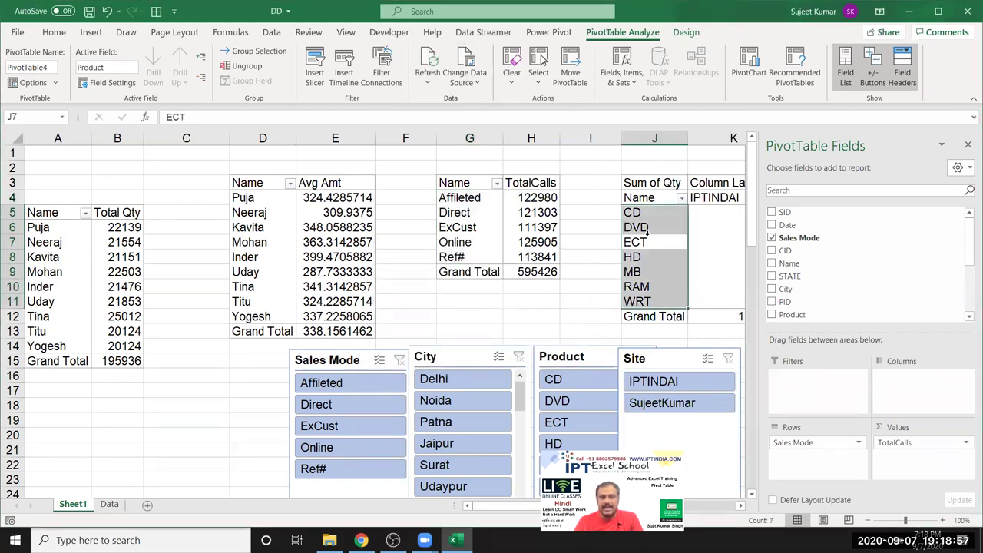
pyautogui.click(382, 67)
pyautogui.click(383, 298)
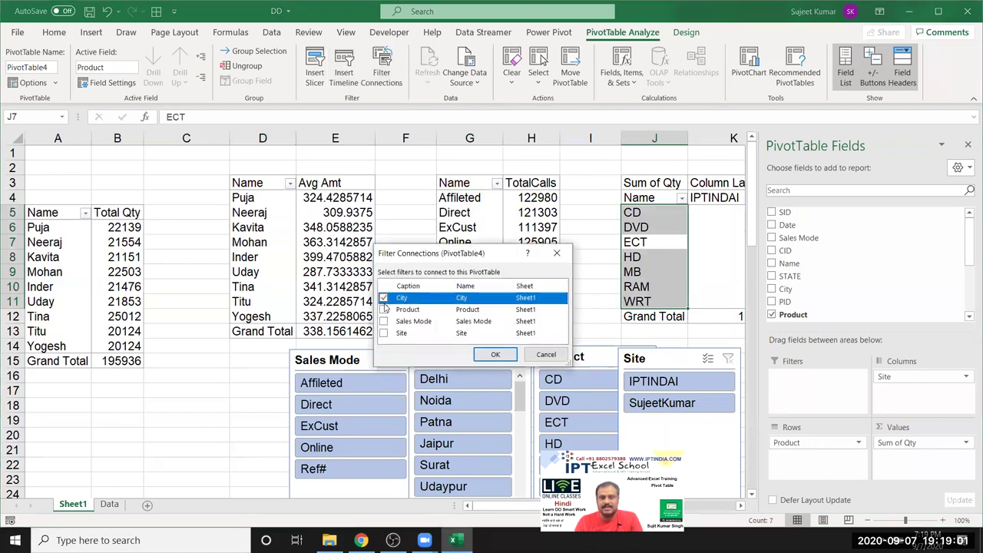
pyautogui.click(384, 311)
pyautogui.click(383, 321)
pyautogui.click(383, 332)
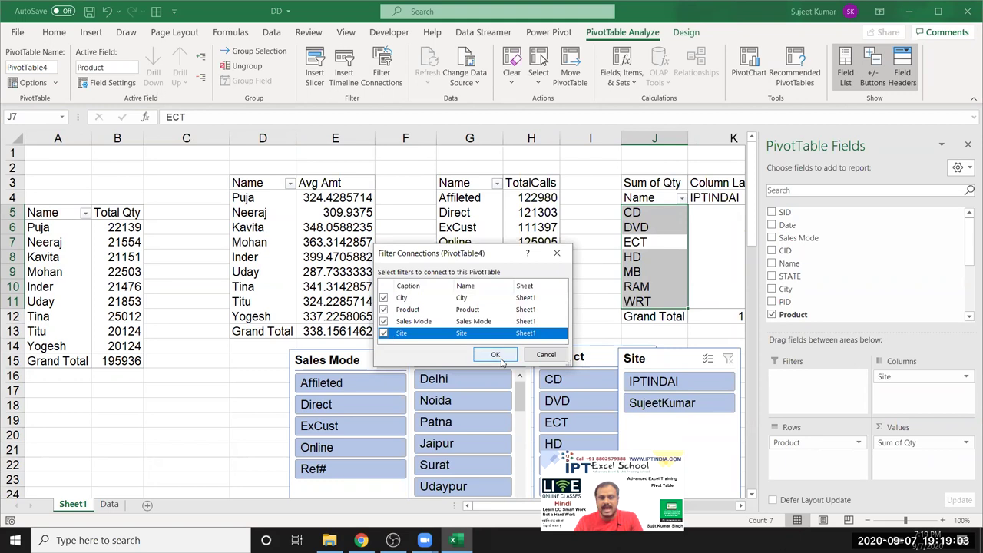
pyautogui.click(496, 354)
pyautogui.click(581, 304)
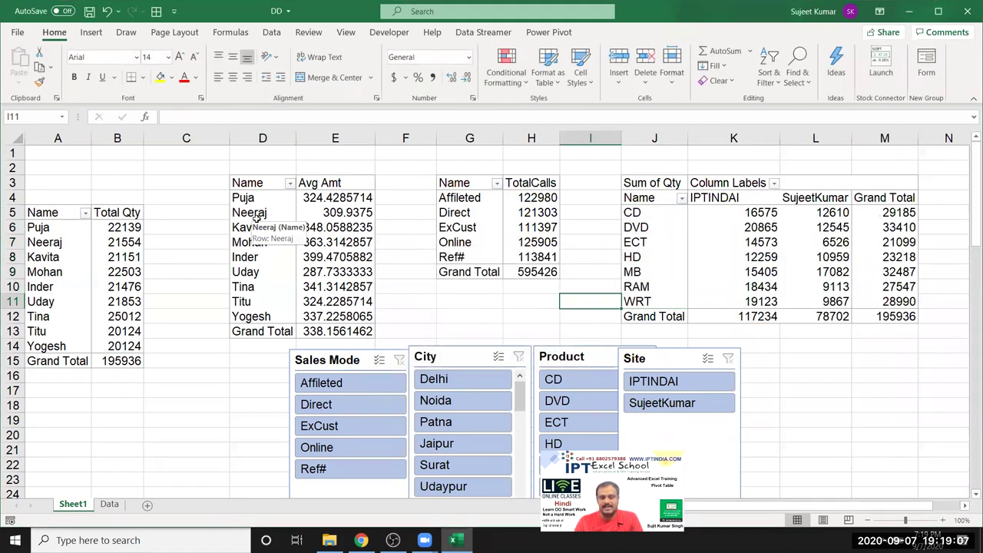
# - Test the slicers with Delhi and site IPTINDAI, clear both, and add blank Sheet2
pyautogui.click(446, 379)
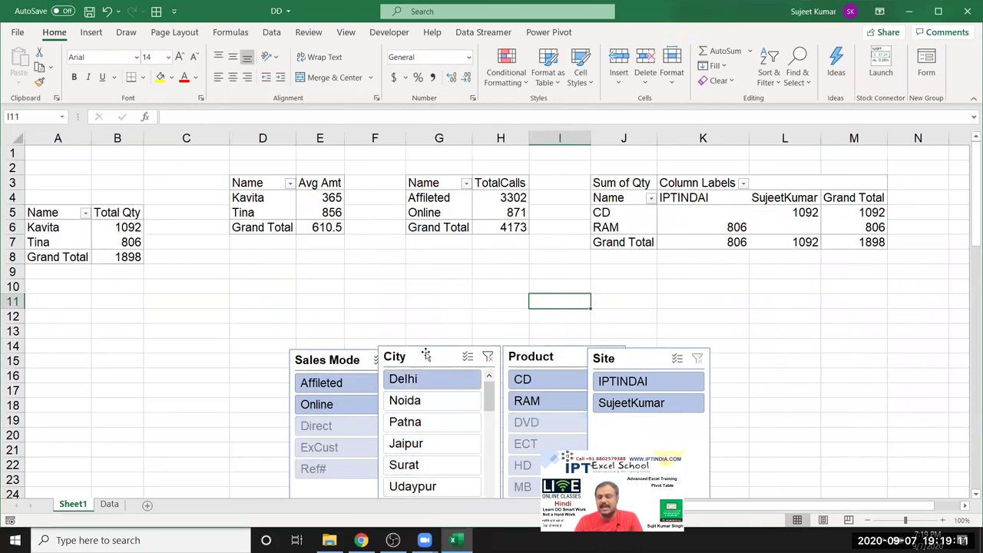
pyautogui.click(488, 357)
pyautogui.click(661, 387)
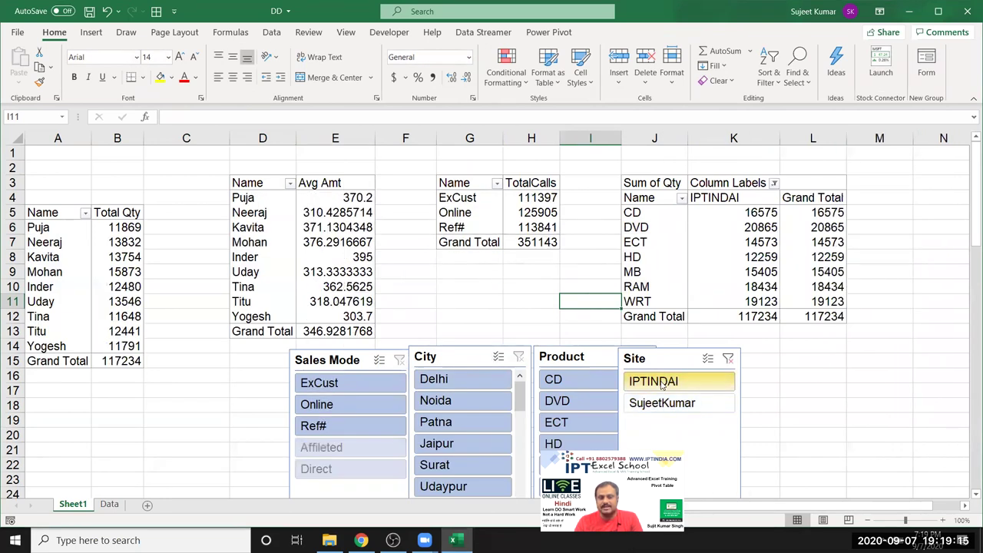
pyautogui.click(728, 359)
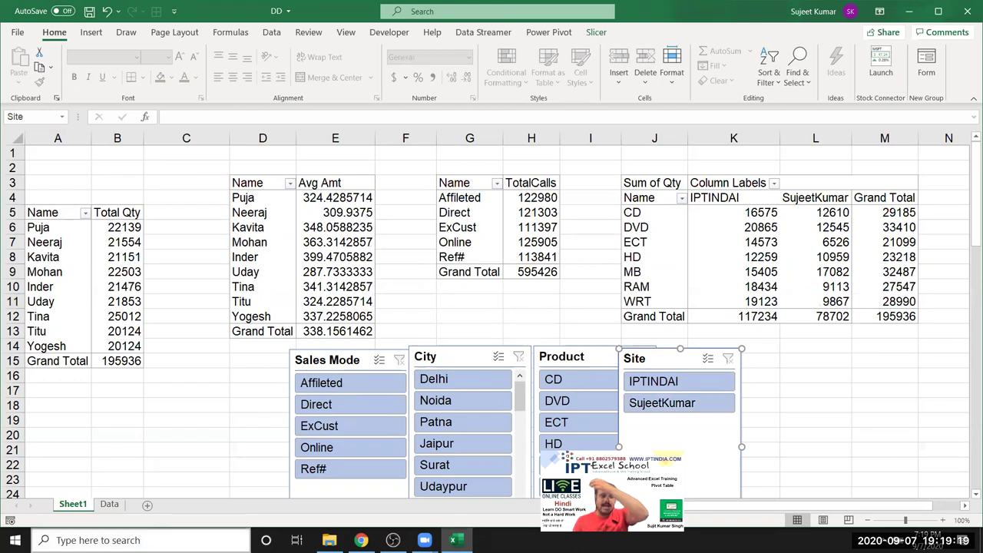
pyautogui.click(148, 506)
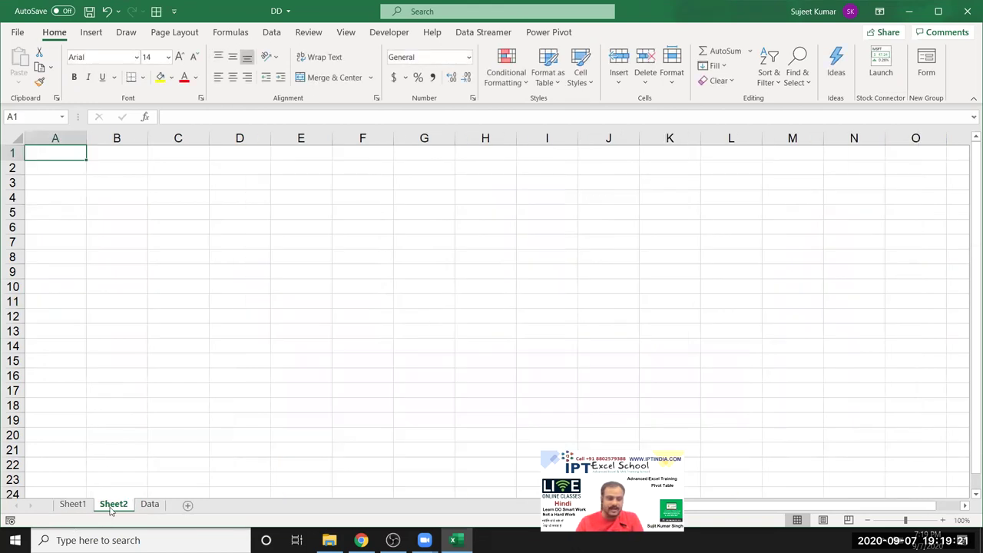
# - Rename Sheet2 to 'Summary'
pyautogui.doubleClick(112, 505)
pyautogui.write('D')
pyautogui.write('Summary')
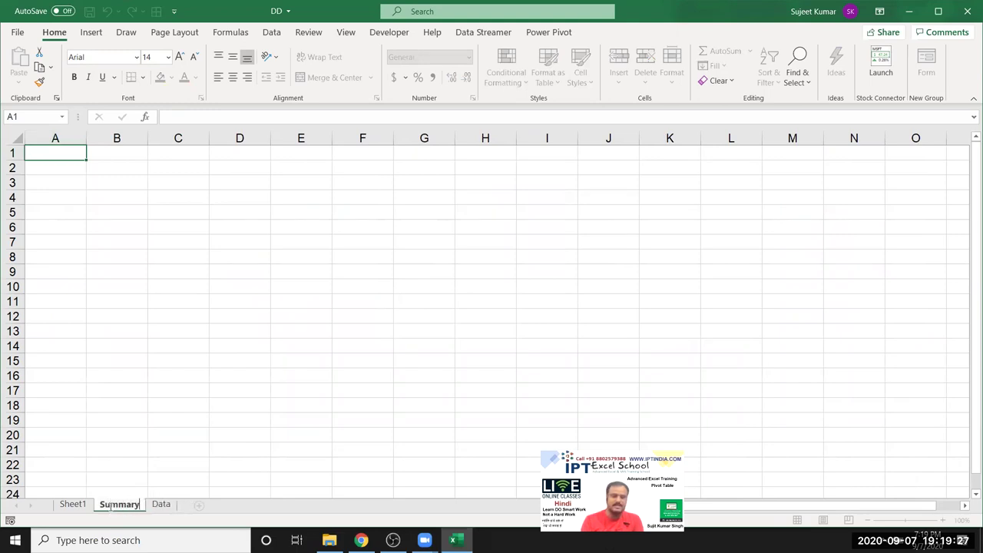
pyautogui.click(103, 477)
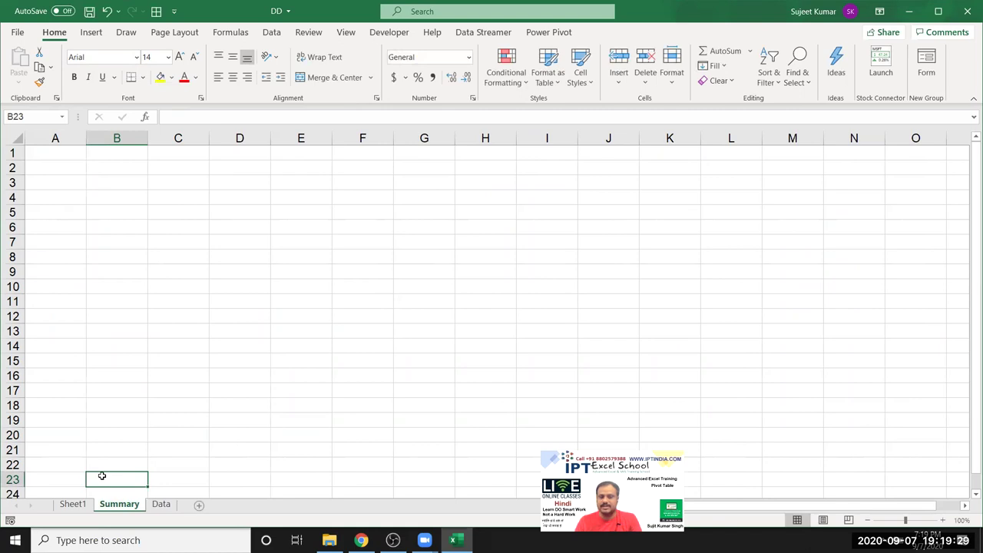
# - Insert a clustered column PivotChart of Total Qty and move it to Summary cell A1
pyautogui.click(73, 503)
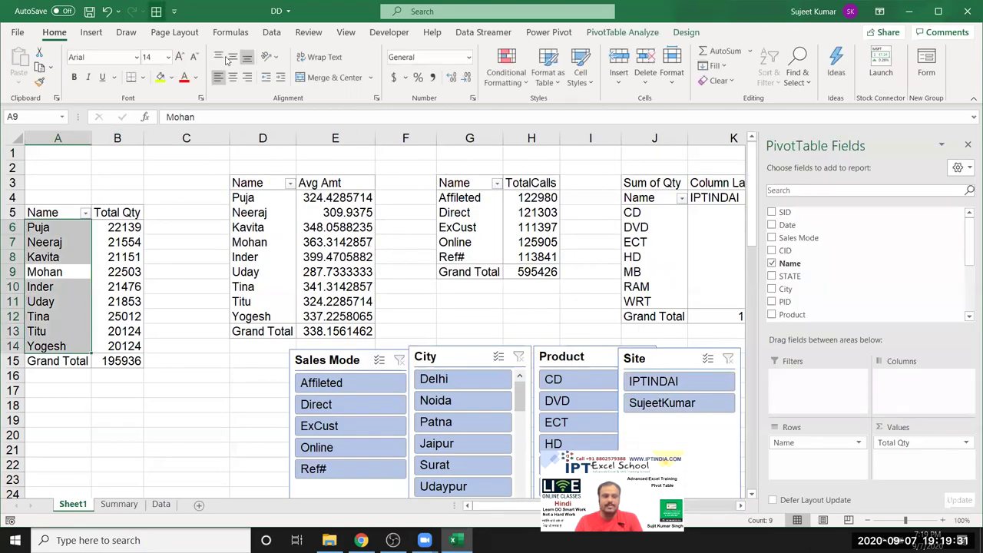
pyautogui.click(92, 33)
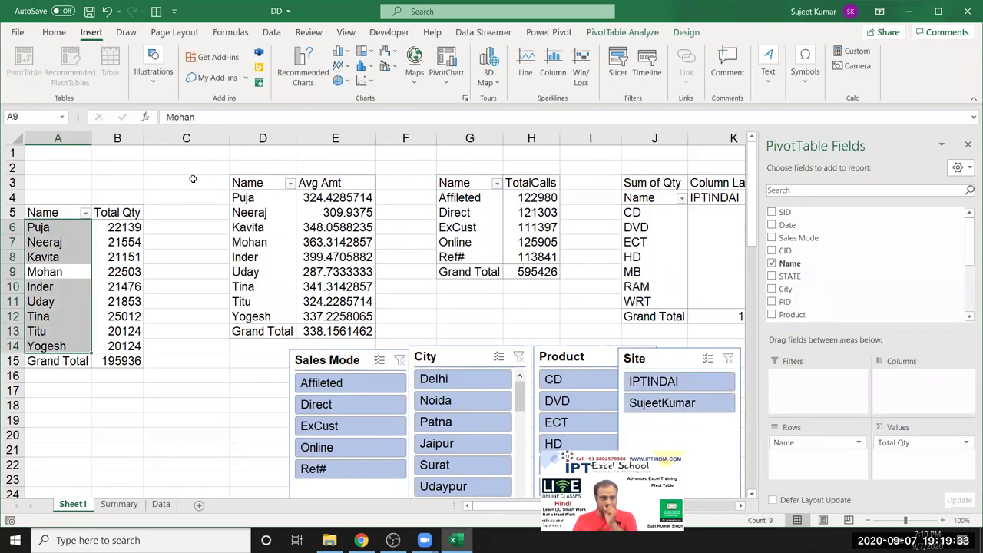
pyautogui.click(116, 238)
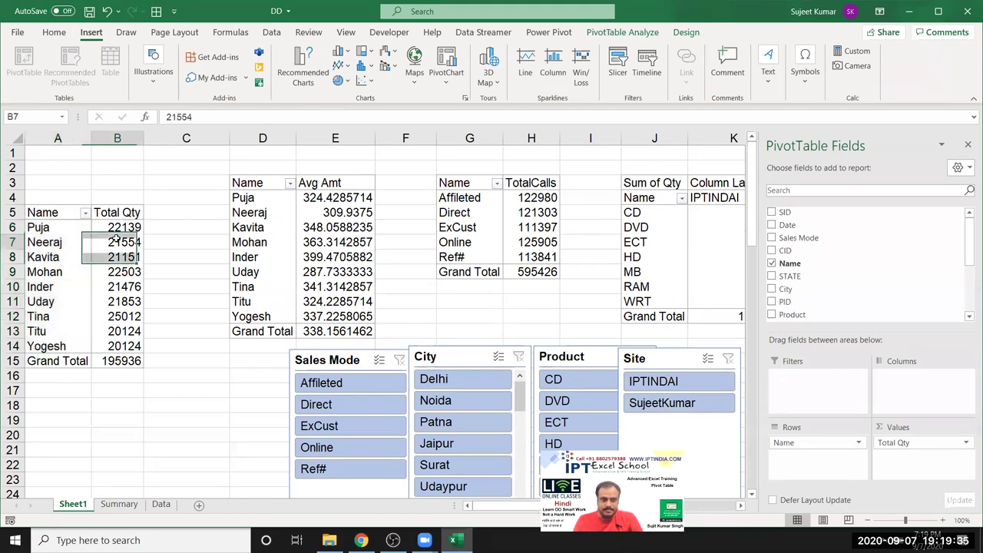
pyautogui.click(347, 52)
pyautogui.click(346, 96)
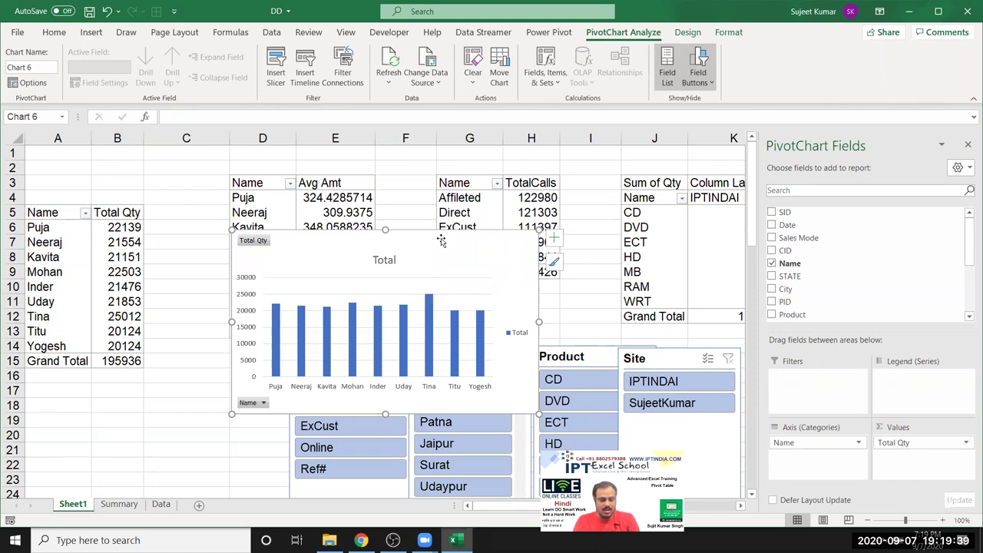
pyautogui.press('Delete')
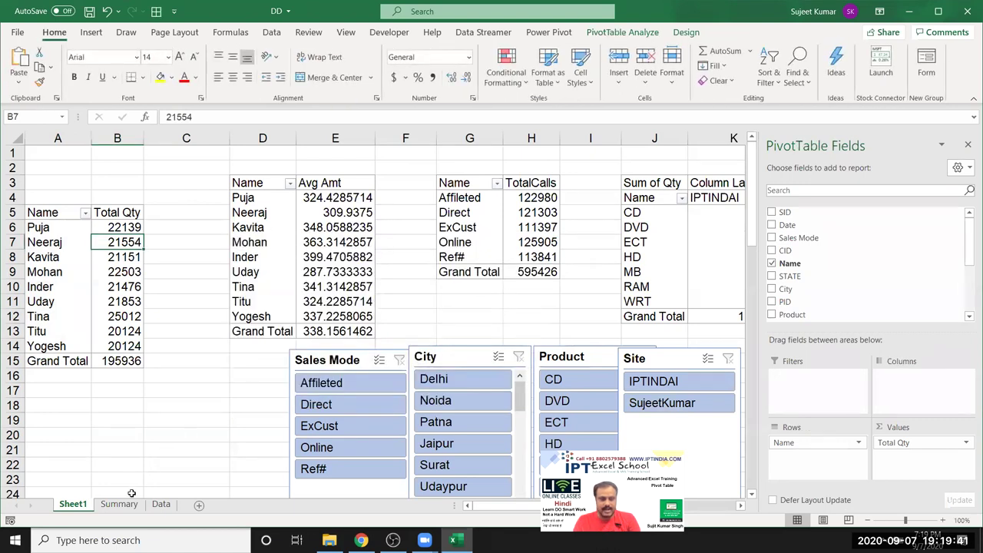
pyautogui.click(119, 504)
pyautogui.click(48, 150)
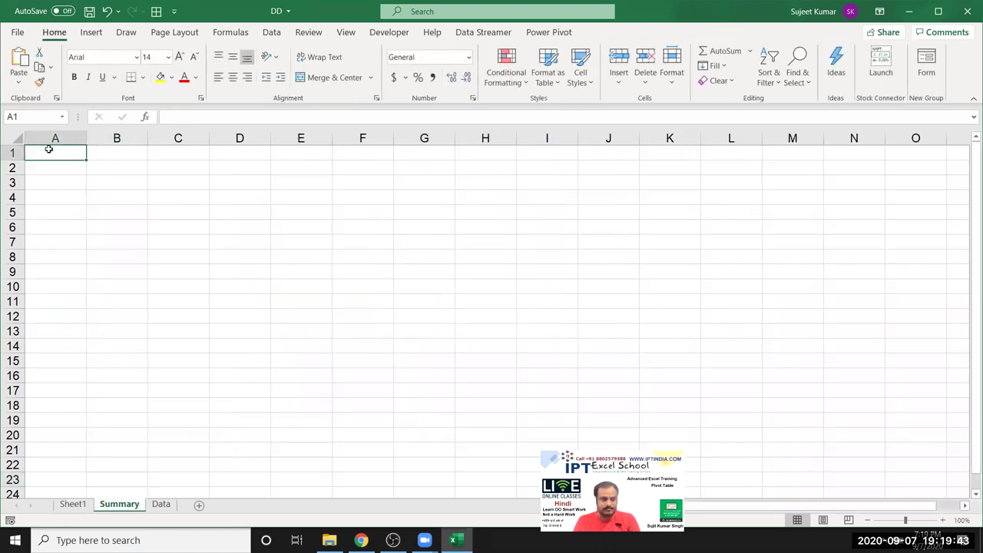
pyautogui.hotkey('ctrl', 'v')
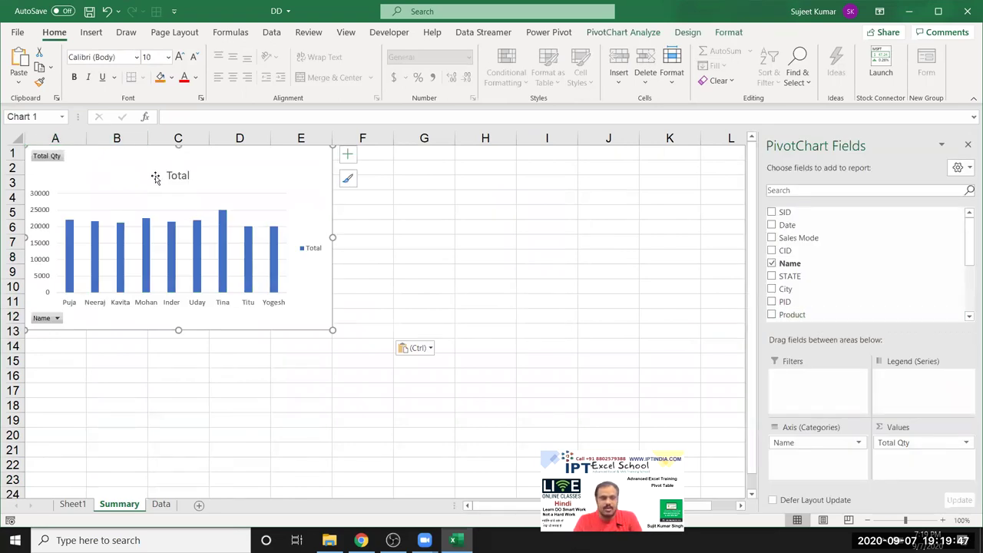
# - Hide the chart's field buttons, apply the blue hatched style, then return to Sheet1
pyautogui.rightClick(51, 158)
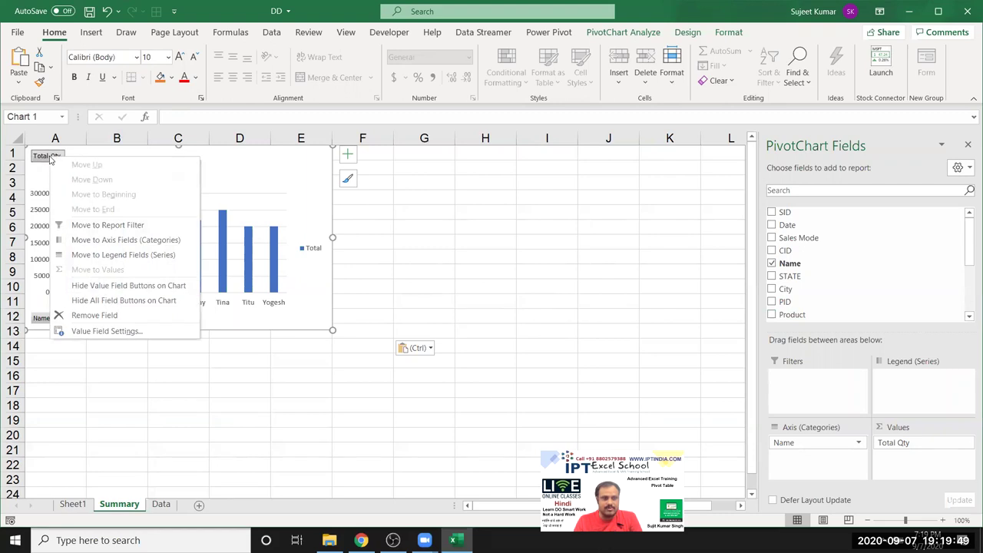
pyautogui.click(123, 300)
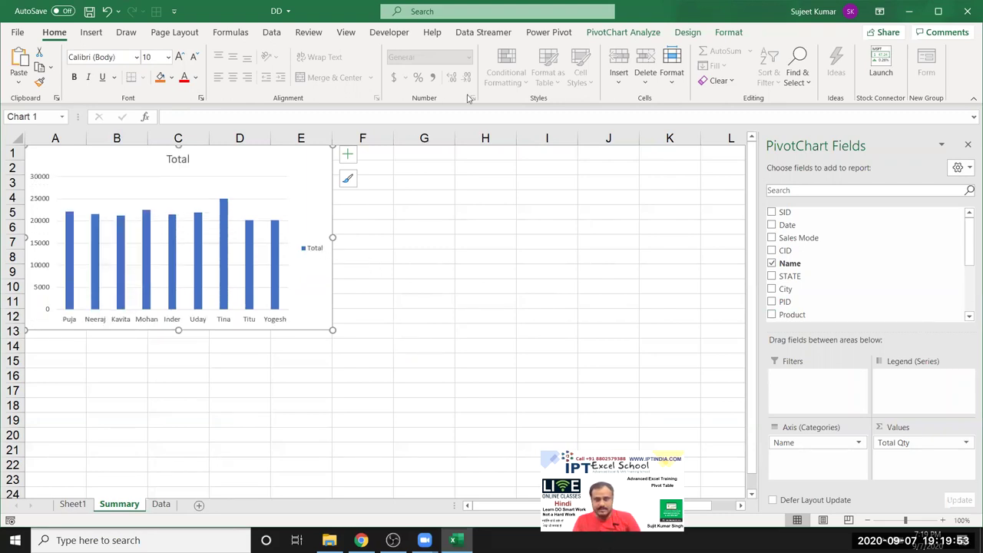
pyautogui.click(689, 34)
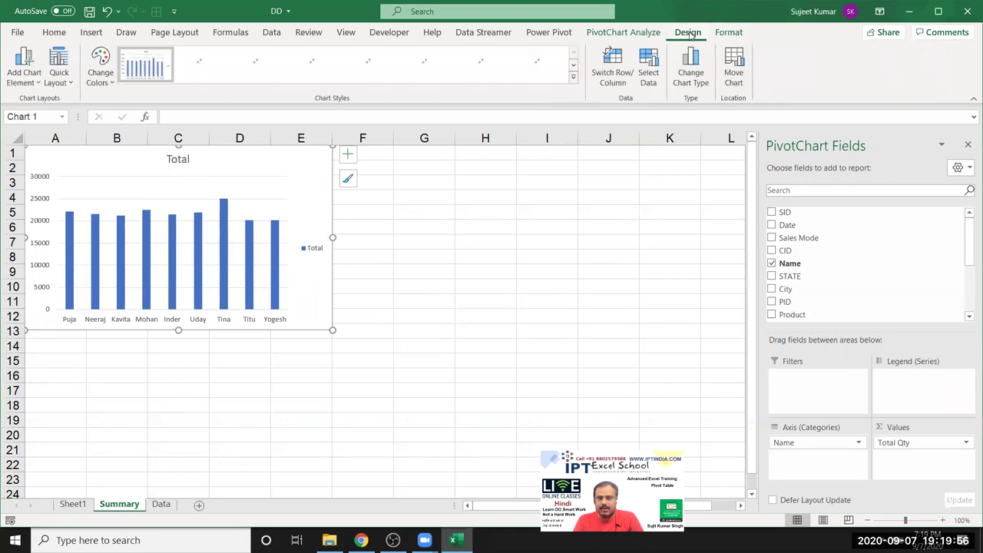
pyautogui.click(574, 77)
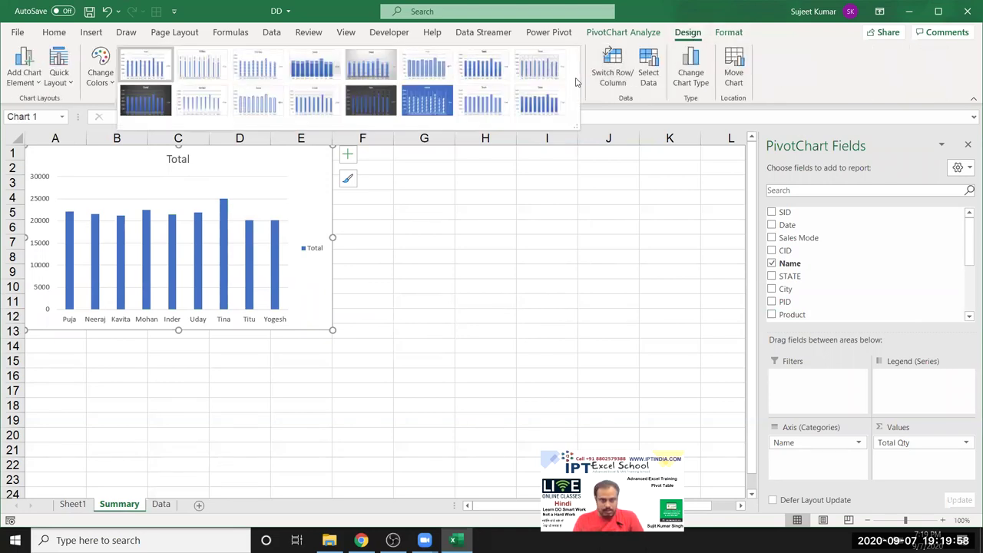
pyautogui.click(435, 114)
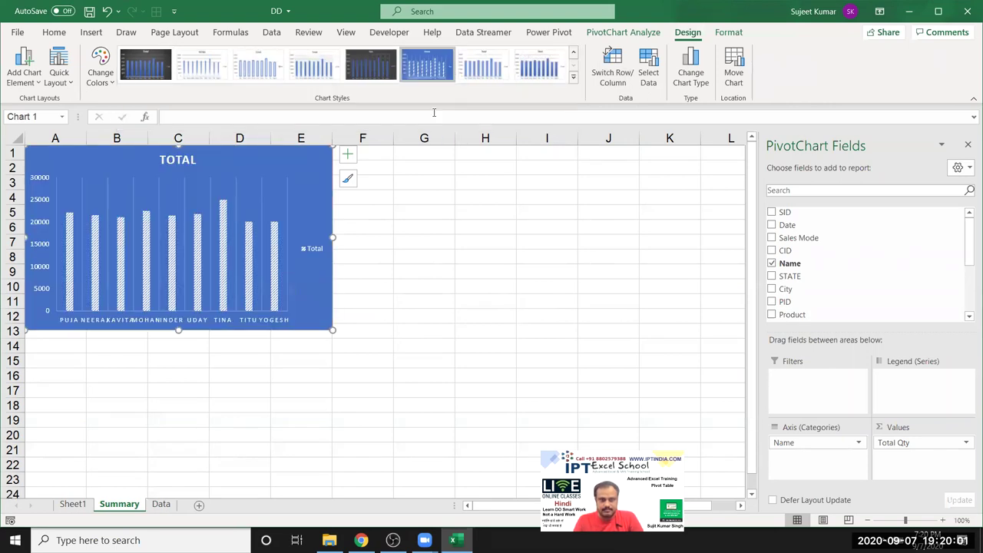
pyautogui.click(434, 252)
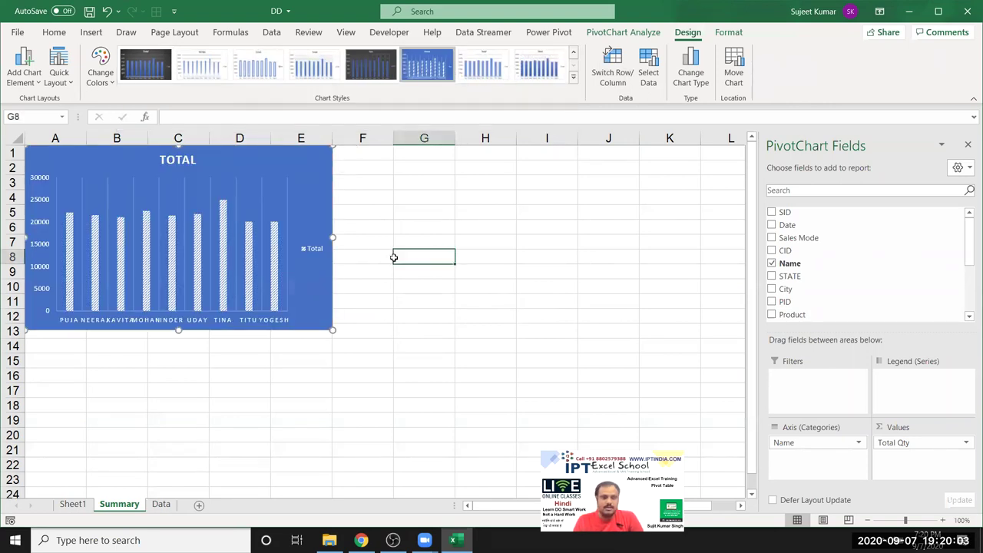
pyautogui.click(324, 208)
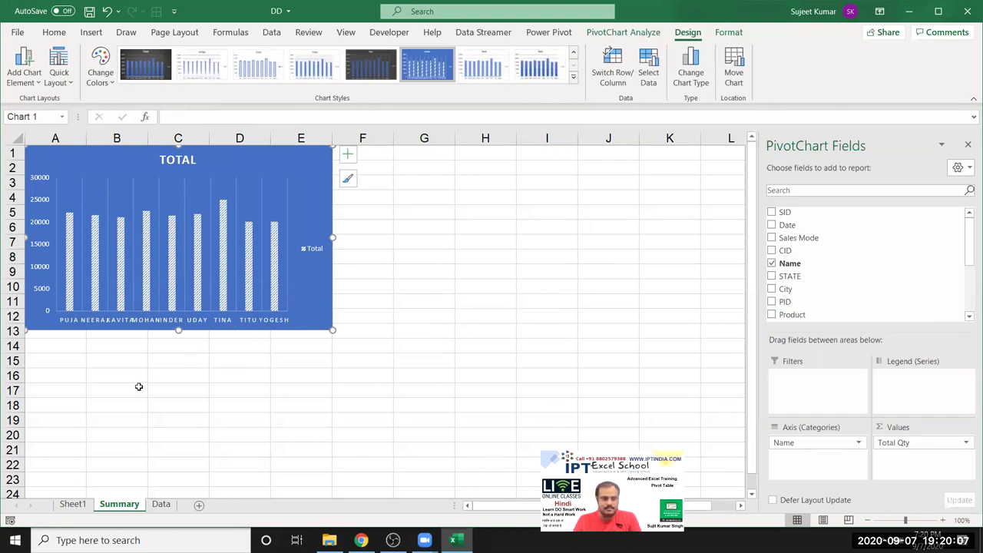
pyautogui.click(73, 505)
# - Insert a column chart of Avg Amt and cut it; undo a stray TOTAL chart paste
pyautogui.click(242, 287)
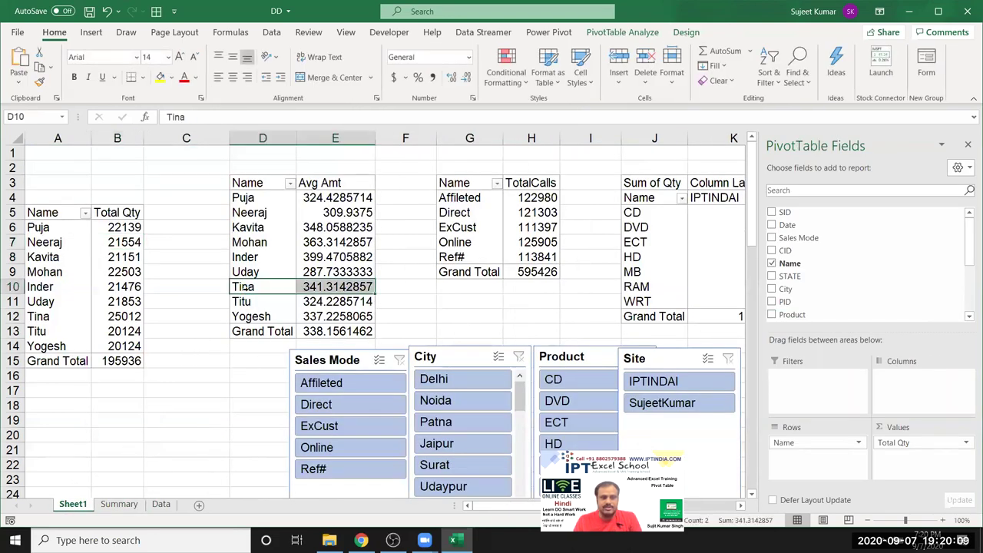
pyautogui.click(299, 243)
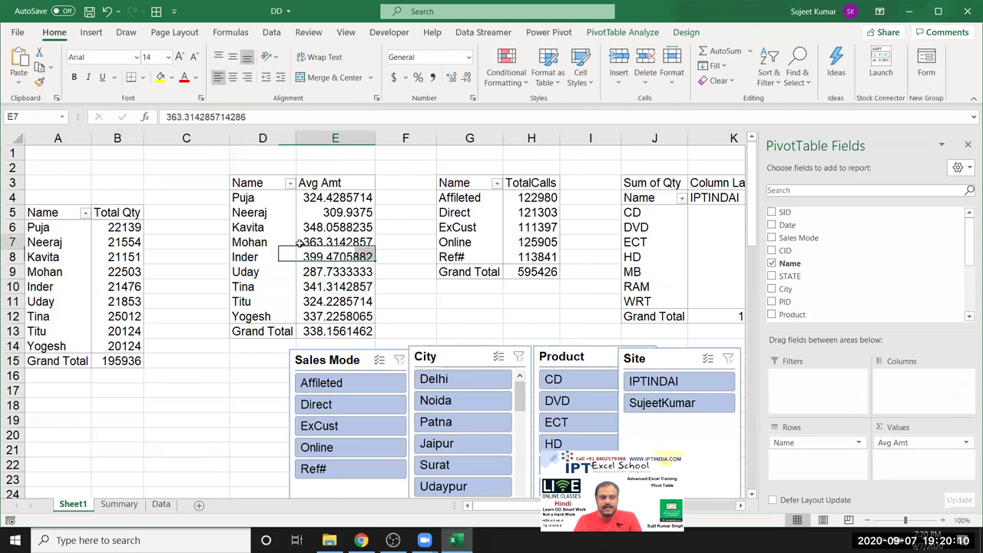
pyautogui.click(92, 35)
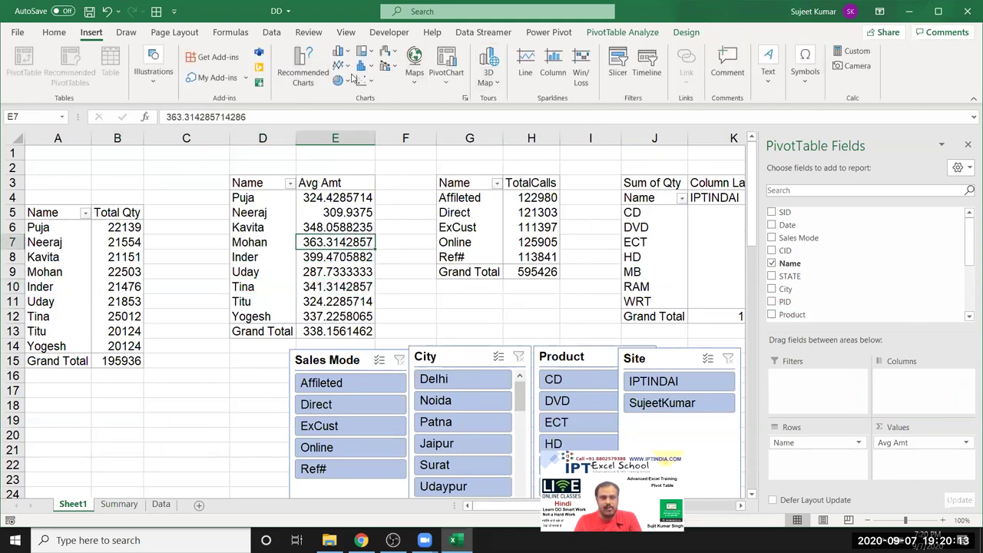
pyautogui.click(344, 51)
pyautogui.click(366, 100)
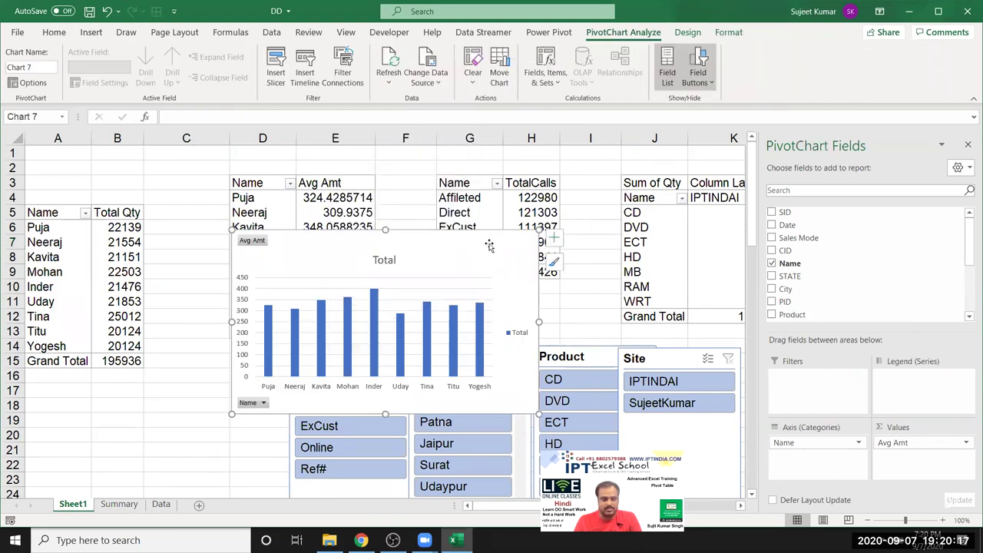
pyautogui.press('Delete')
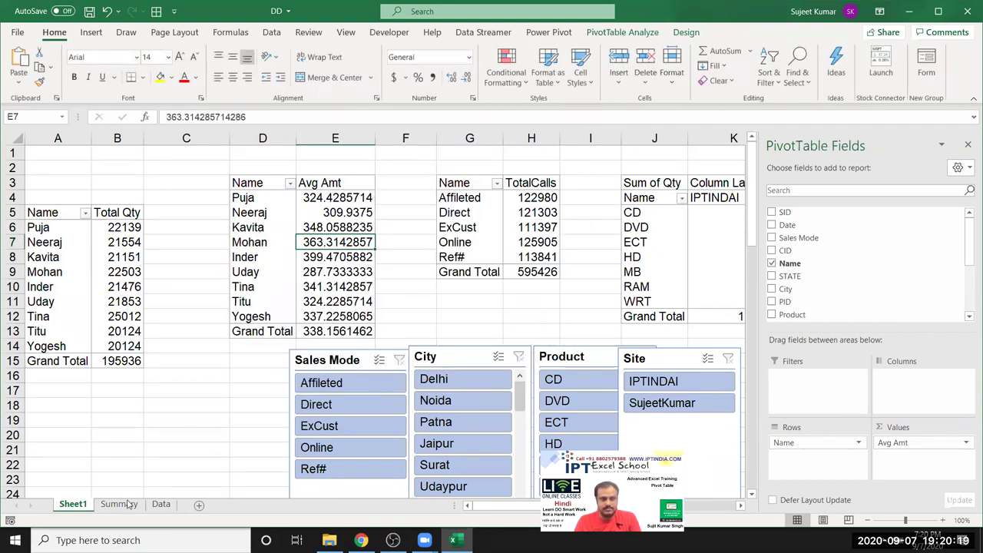
pyautogui.click(119, 504)
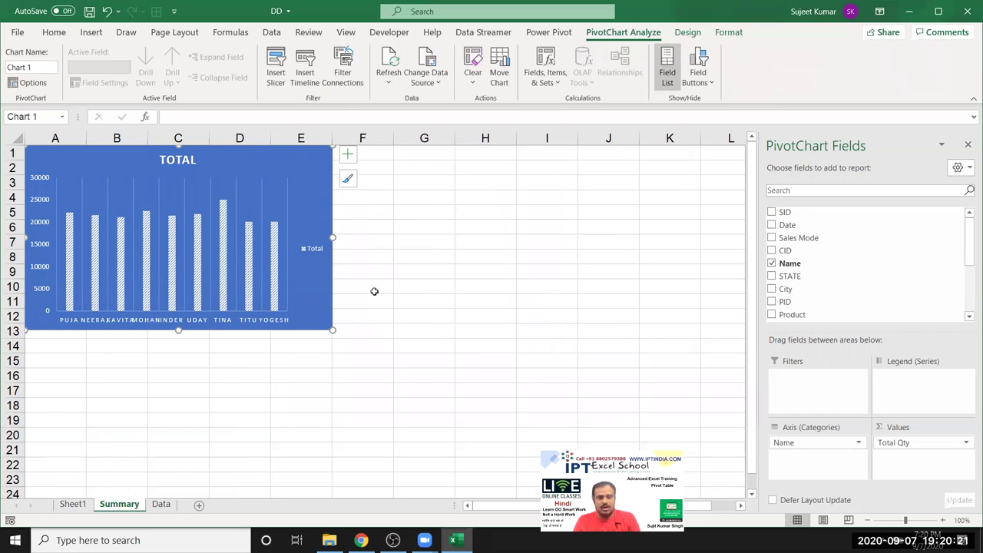
pyautogui.click(396, 258)
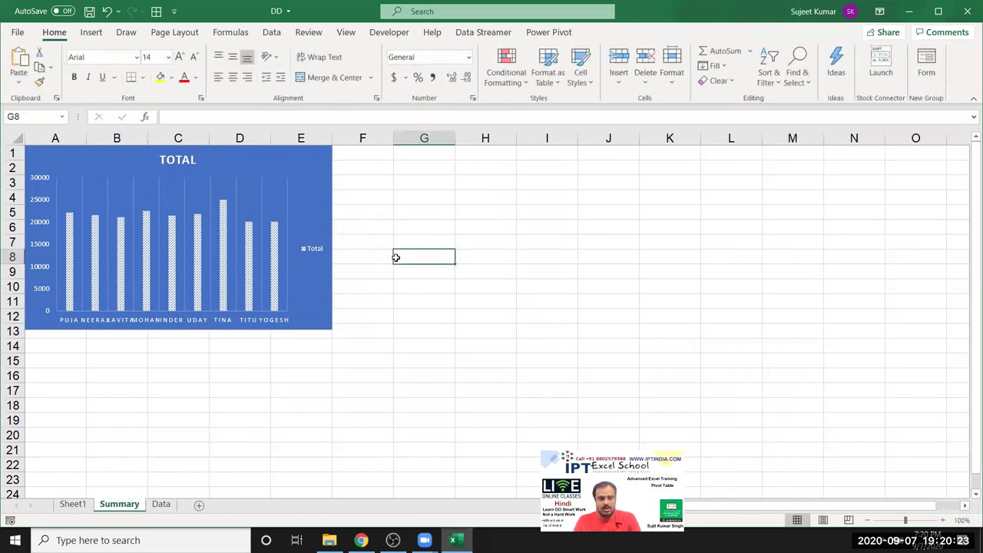
pyautogui.hotkey('ctrl', 'v')
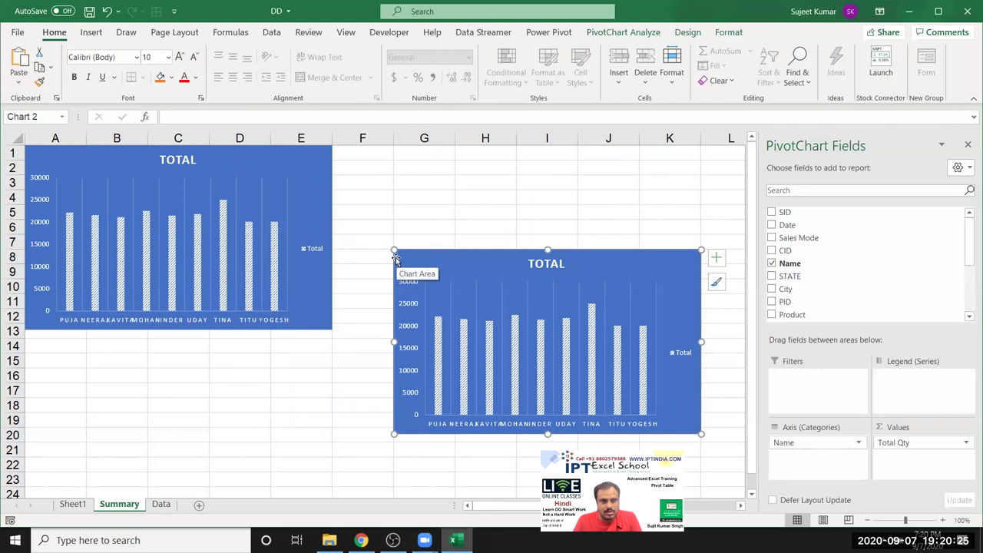
pyautogui.hotkey('ctrl', 'z')
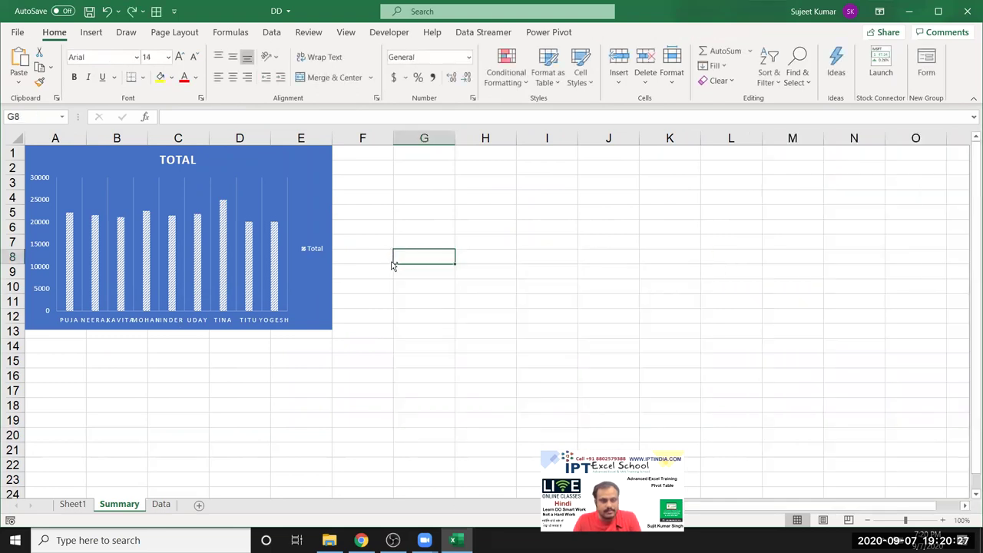
# - Recreate the Avg Amt chart with Alt+F1 and paste it at Summary G1 beside the TOTAL chart
pyautogui.hotkey('ctrl', 'pageup')
pyautogui.hotkey('alt', 'F1')
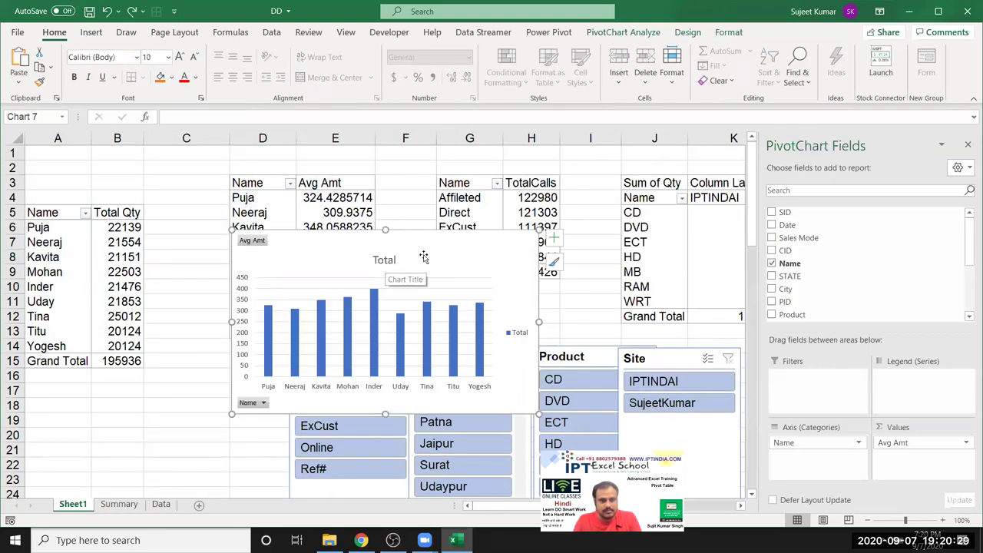
pyautogui.click(129, 503)
pyautogui.click(79, 508)
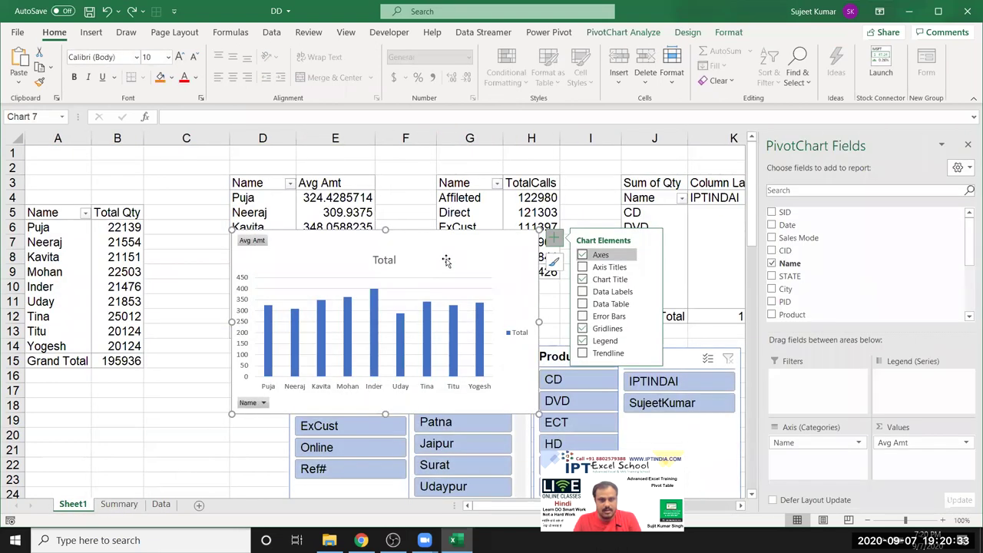
pyautogui.click(438, 260)
pyautogui.press('Delete')
pyautogui.click(123, 504)
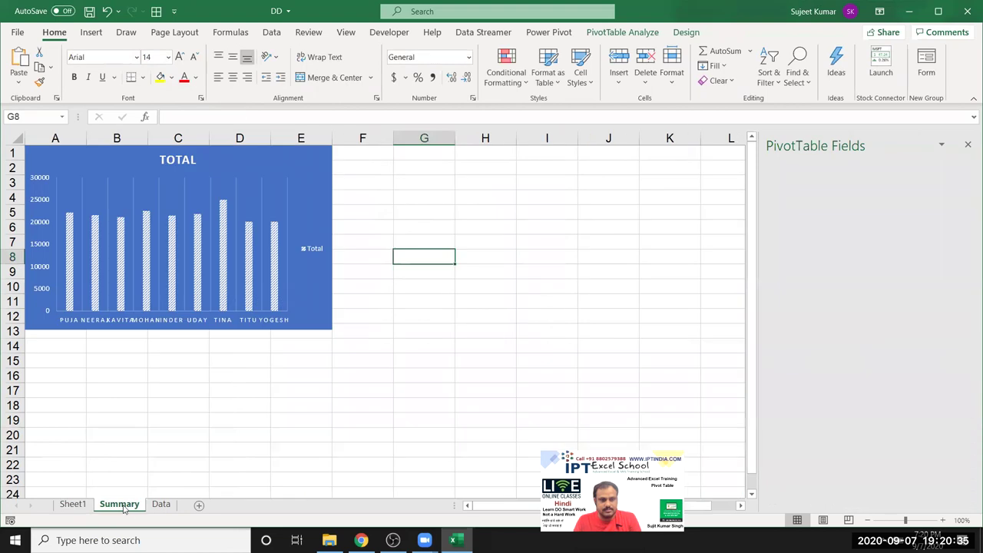
pyautogui.click(389, 156)
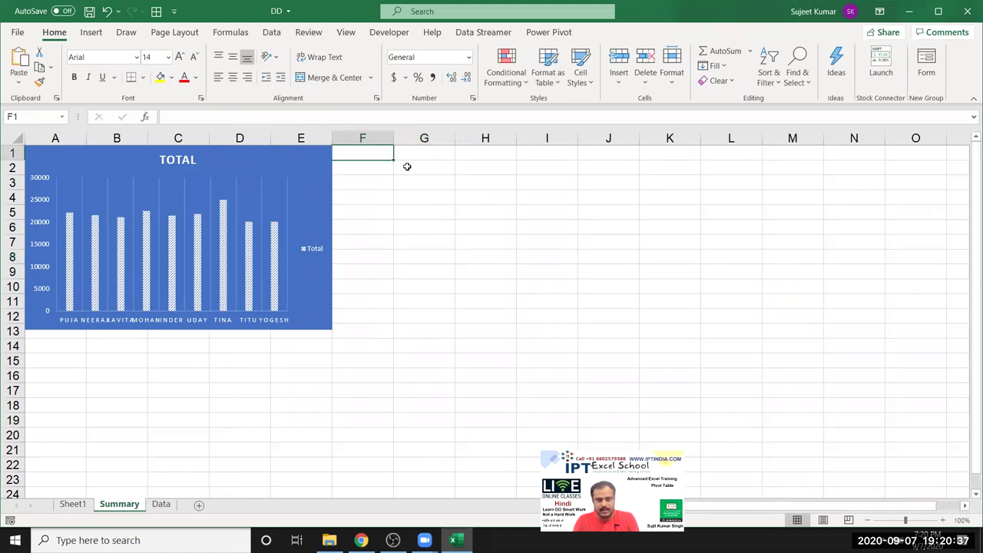
pyautogui.click(422, 150)
pyautogui.hotkey('ctrl', 'v')
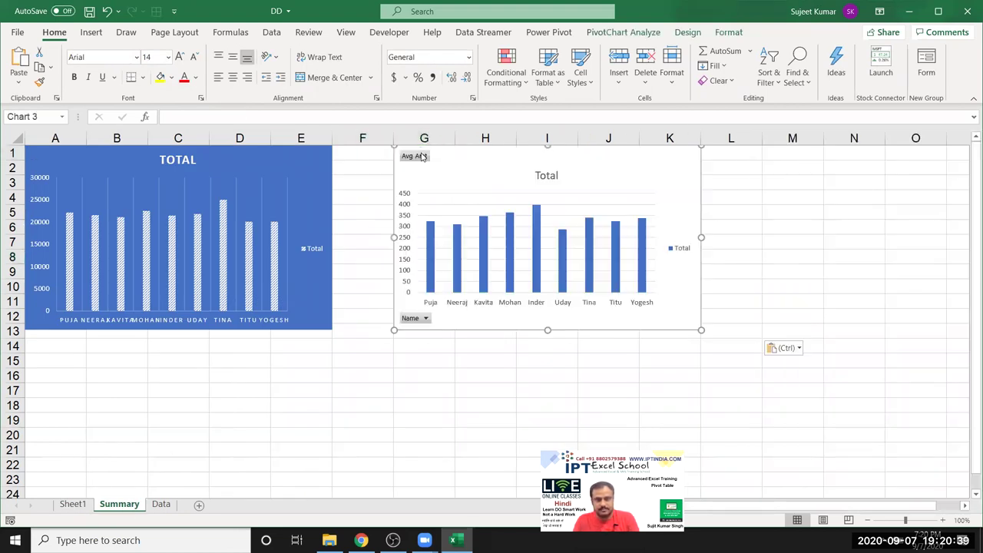
pyautogui.moveTo(449, 160); pyautogui.dragTo(359, 163)
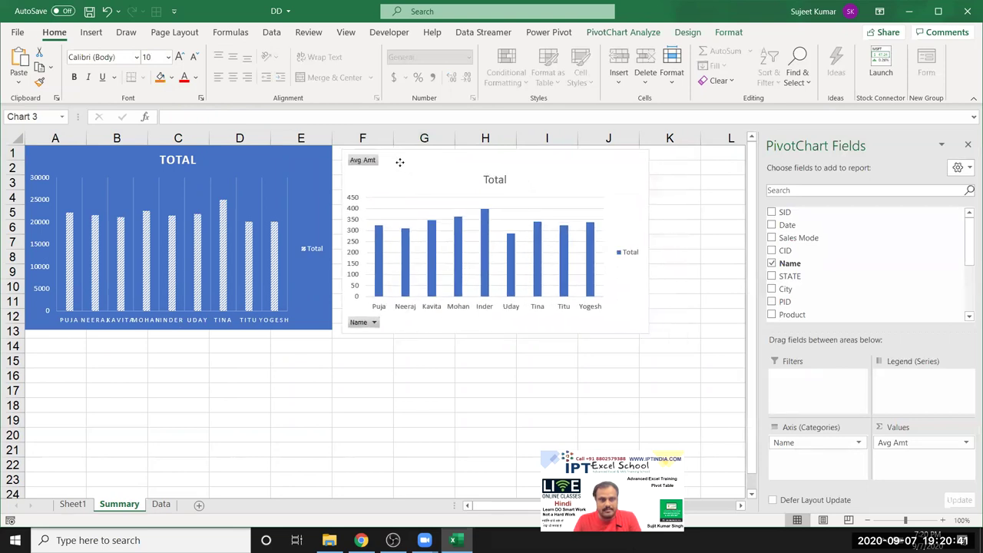
pyautogui.rightClick(359, 163)
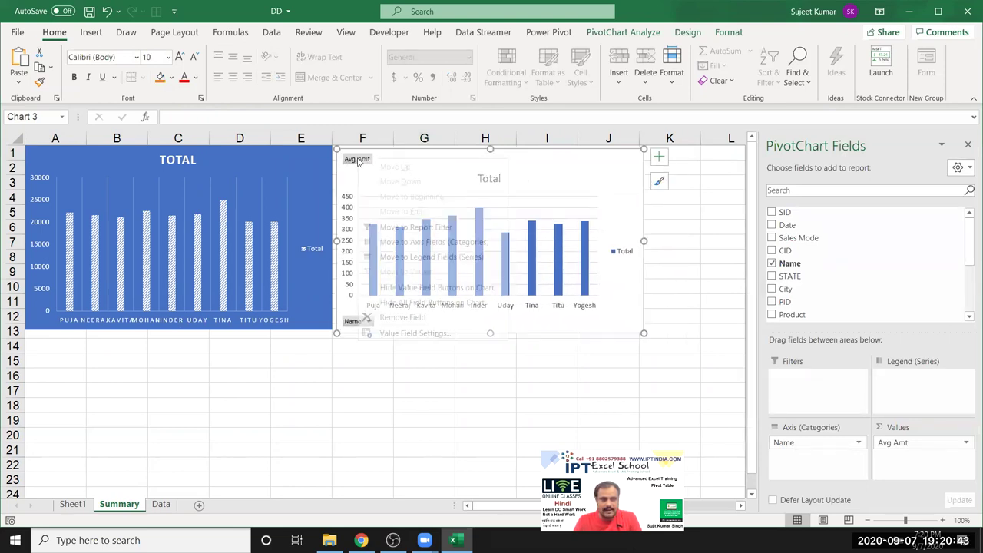
# - Hide the Avg Amt chart's field buttons, apply the dark chart style, and align it
pyautogui.click(390, 306)
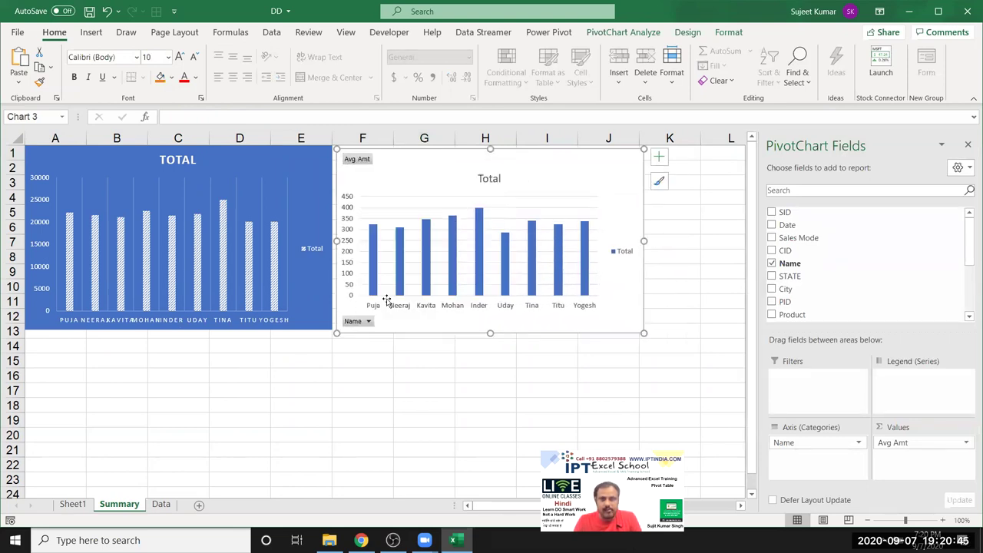
pyautogui.click(688, 32)
pyautogui.click(572, 86)
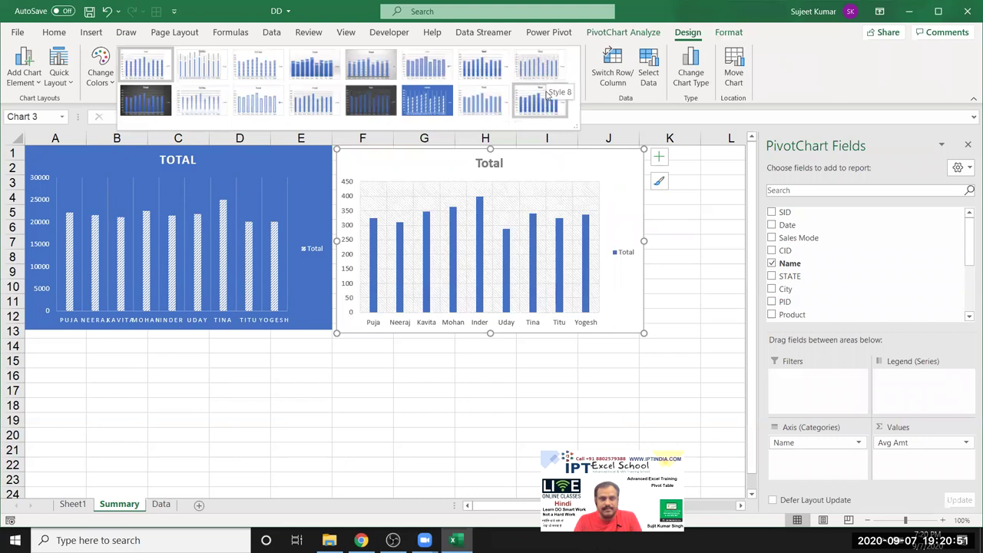
pyautogui.click(377, 96)
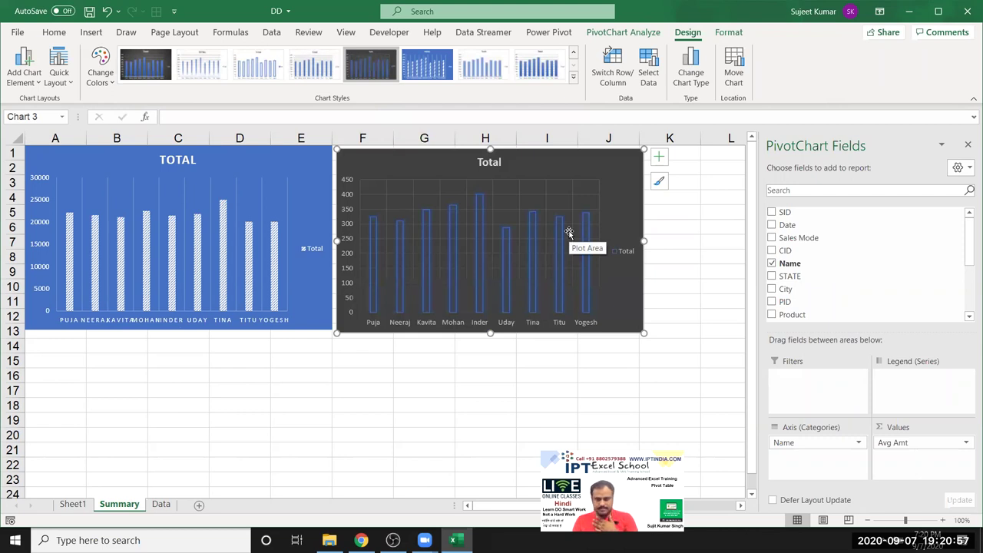
pyautogui.click(430, 360)
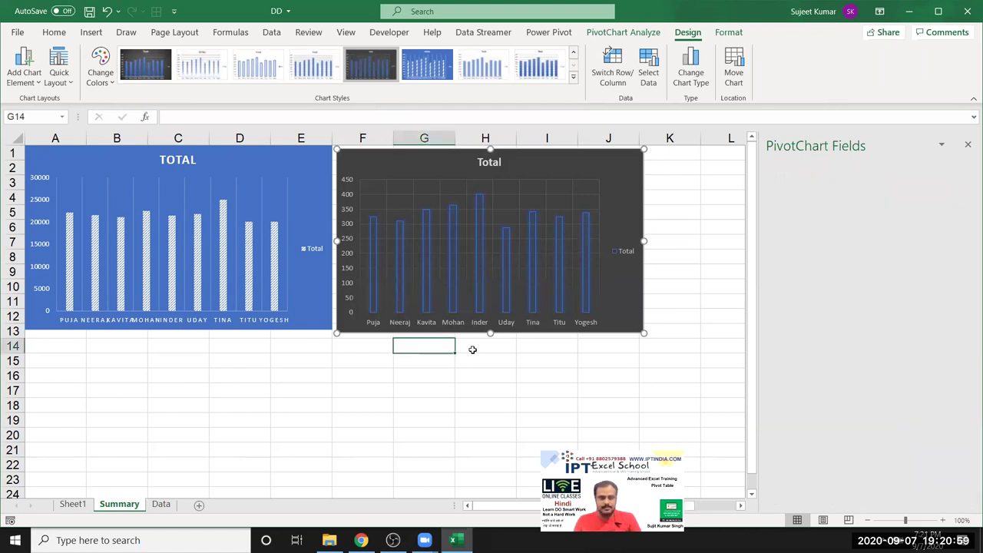
pyautogui.moveTo(352, 155); pyautogui.dragTo(349, 154)
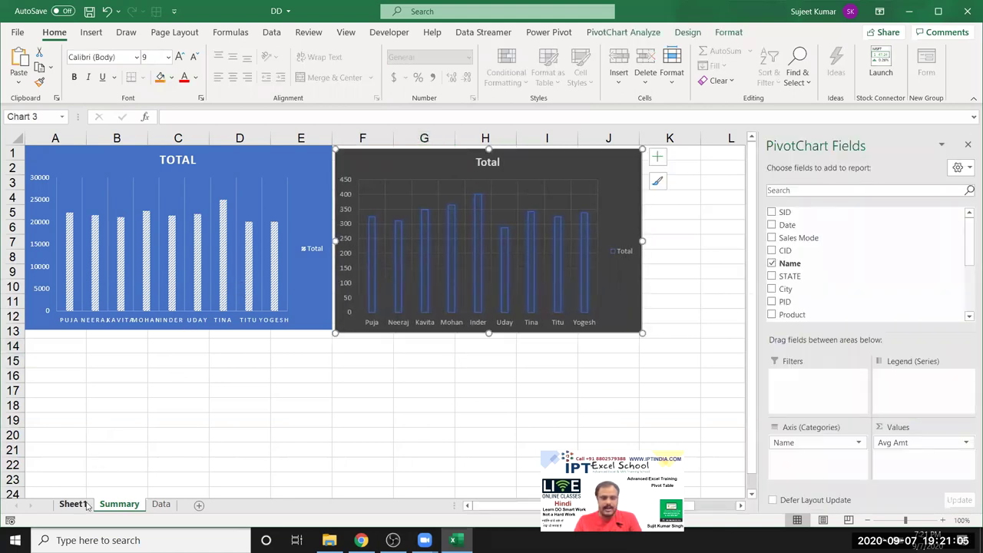
# - Insert a 3-D pie chart from the TotalCalls pivot on Sheet1
pyautogui.click(86, 505)
pyautogui.click(542, 225)
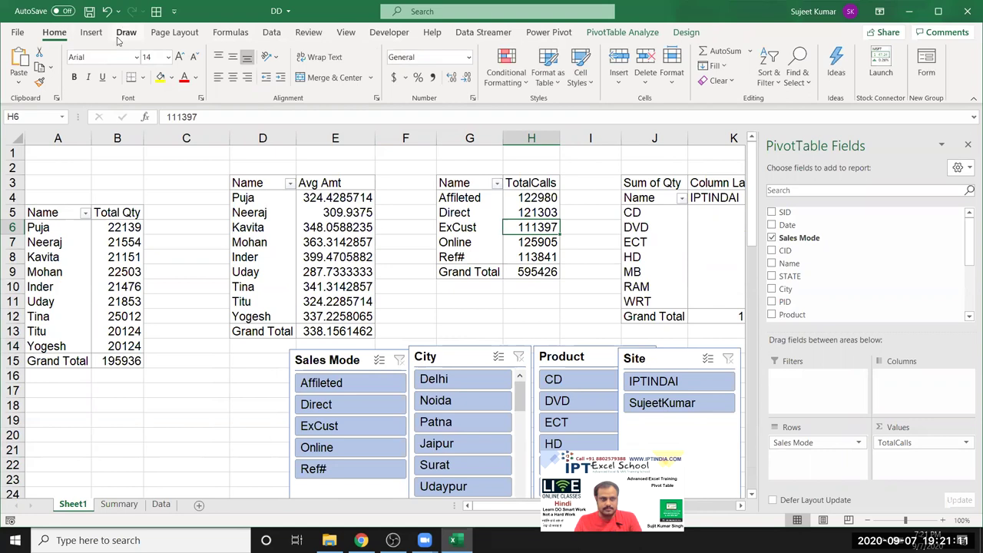
pyautogui.click(90, 33)
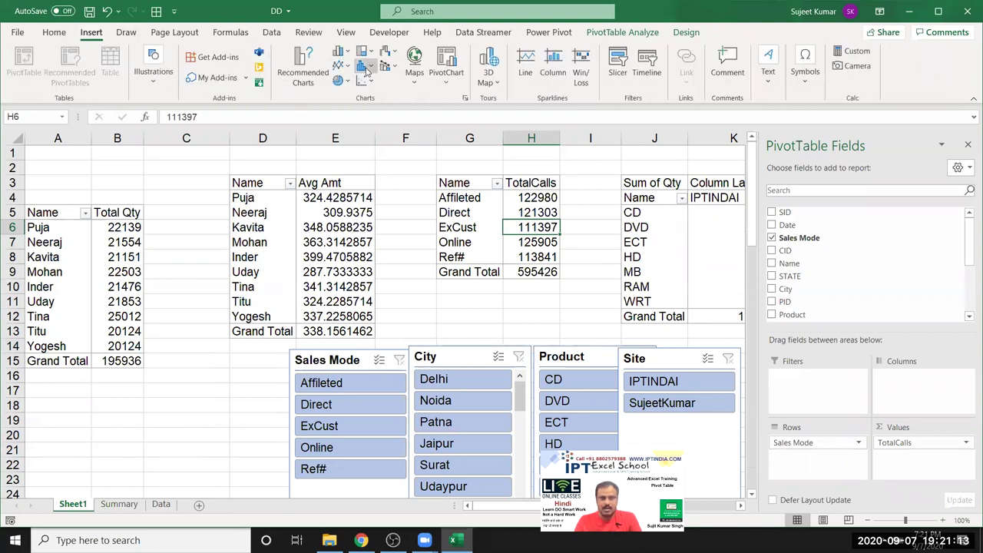
pyautogui.click(347, 54)
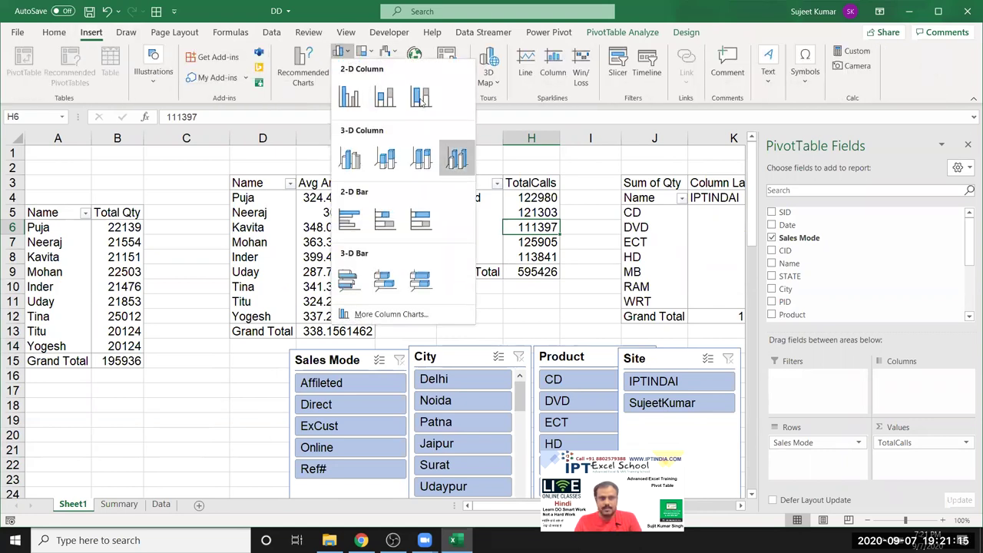
pyautogui.click(369, 53)
pyautogui.click(341, 80)
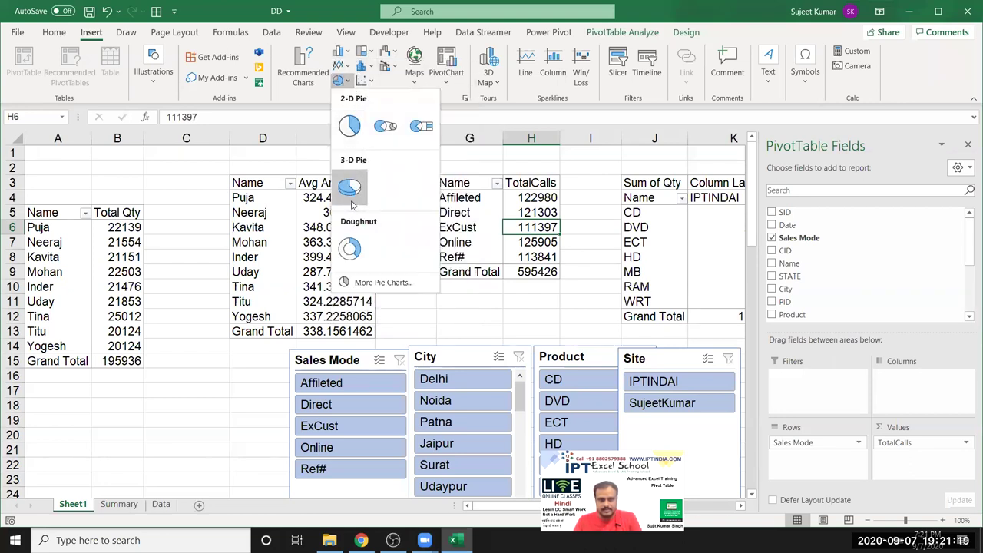
pyautogui.click(351, 187)
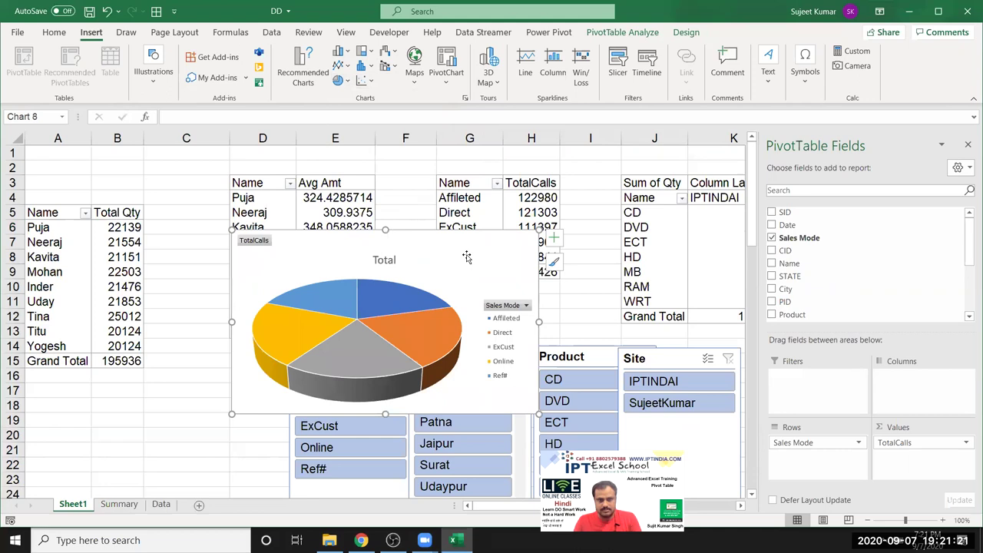
# - Move the 3-D pie chart to Summary cell A15, lined up under the TOTAL chart
pyautogui.press('Delete')
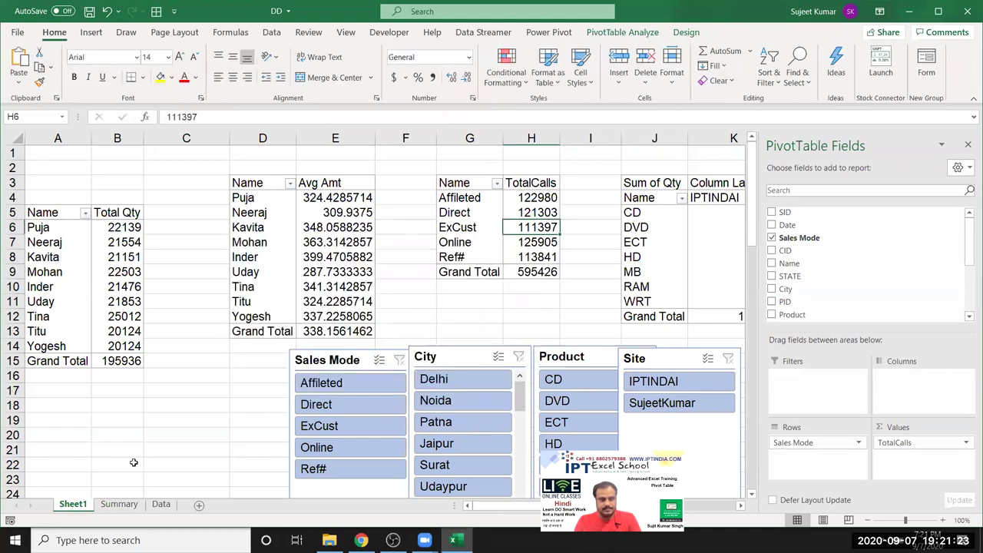
pyautogui.click(119, 505)
pyautogui.click(61, 364)
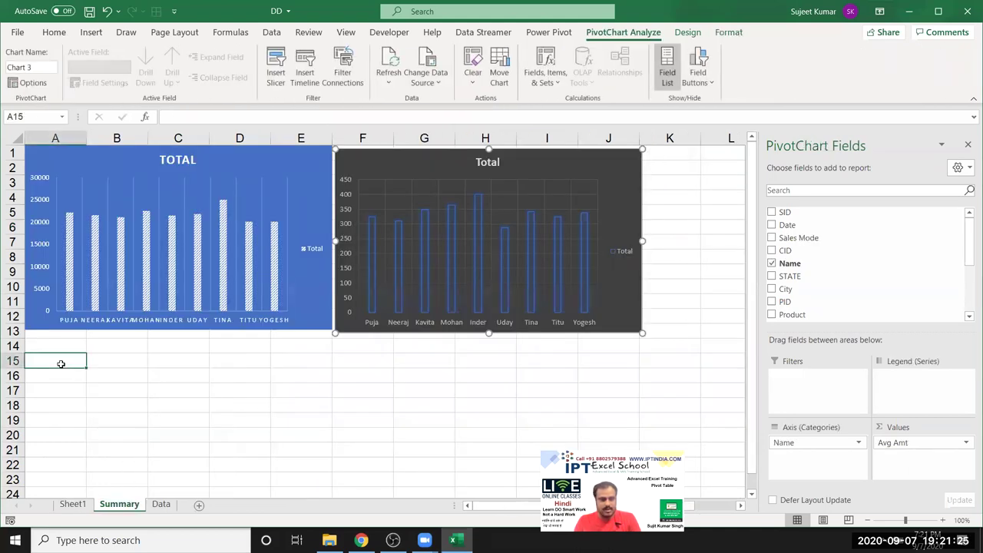
pyautogui.hotkey('ctrl', 'v')
pyautogui.moveTo(130, 355); pyautogui.dragTo(85, 353)
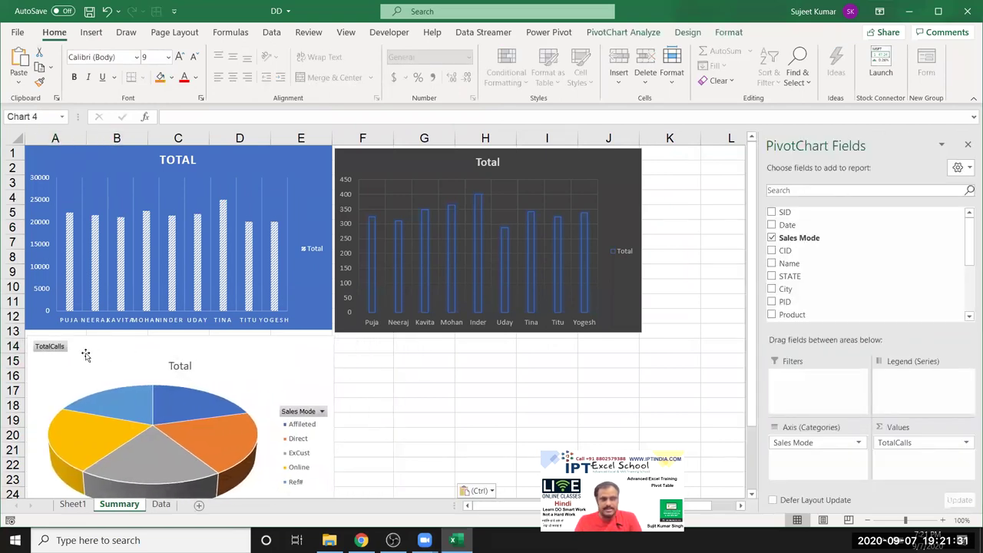
# - Apply the dark Style 7 to the pie, hide its field buttons, and return to Sheet1
pyautogui.click(687, 32)
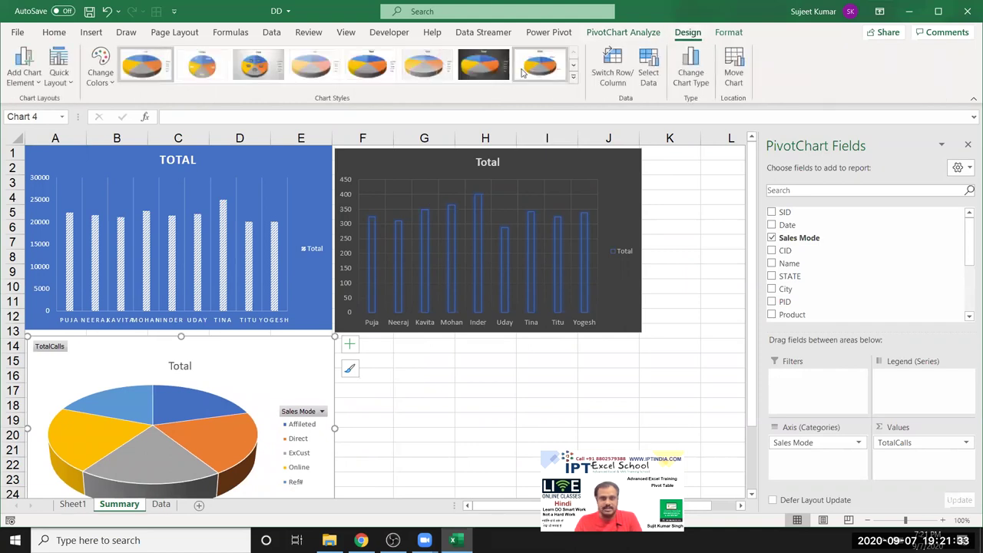
pyautogui.click(572, 79)
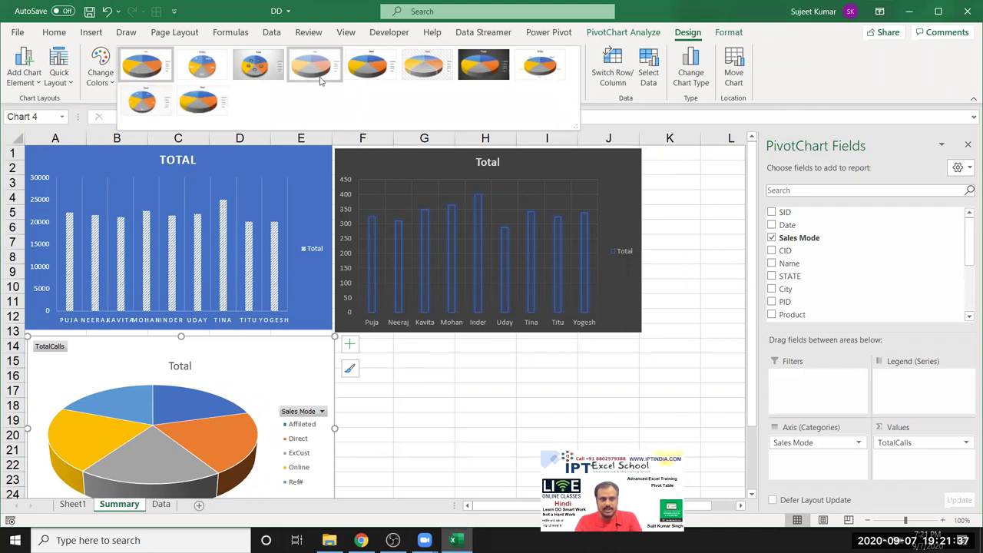
pyautogui.click(484, 69)
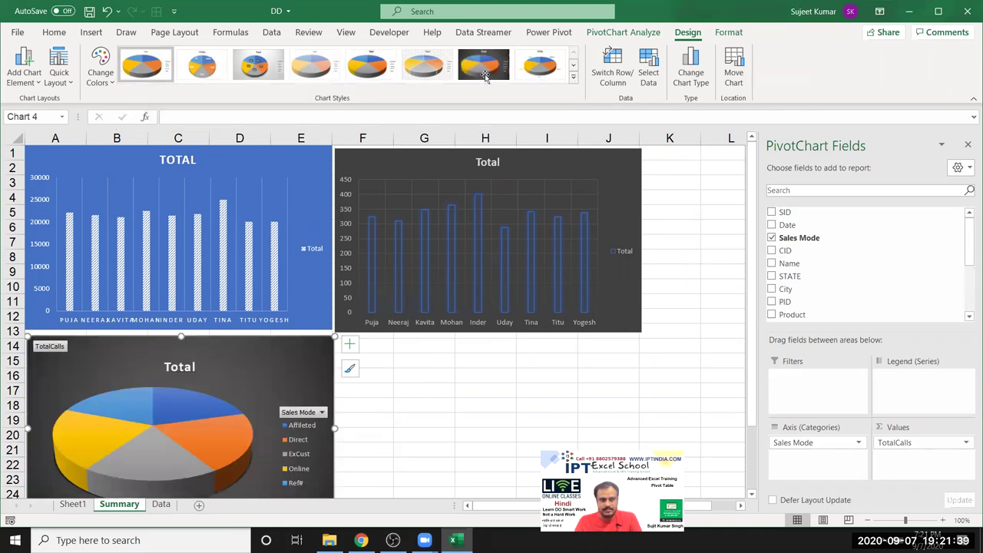
pyautogui.rightClick(50, 351)
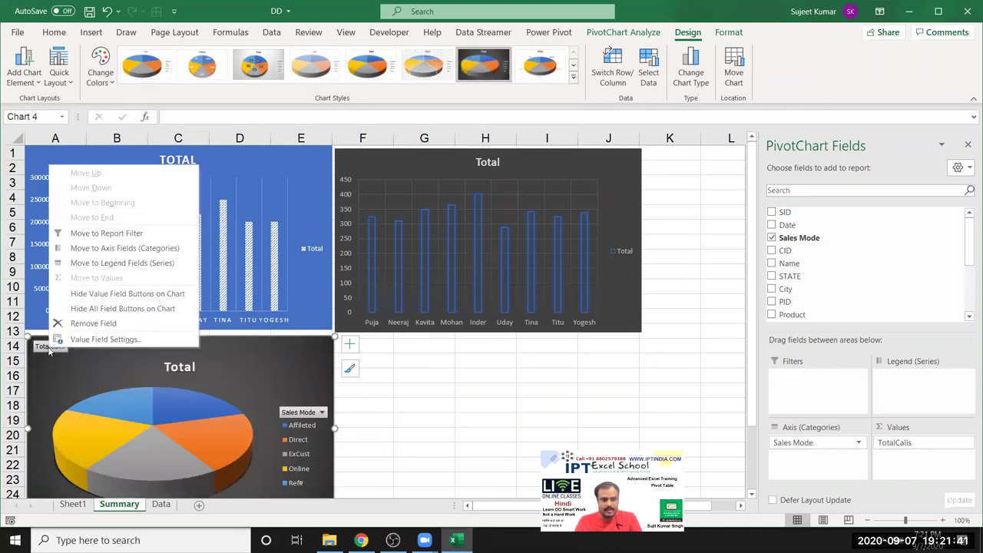
pyautogui.click(92, 307)
pyautogui.click(417, 377)
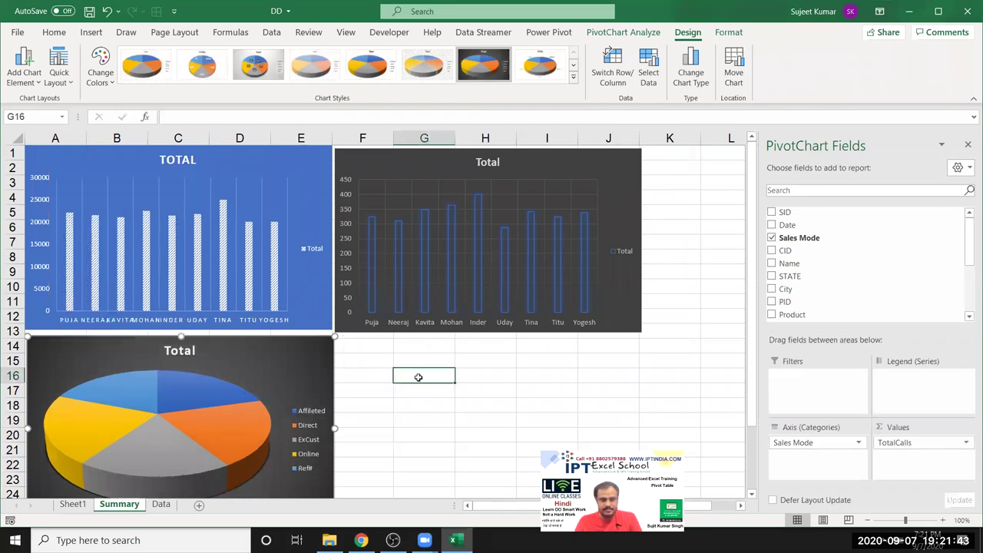
pyautogui.click(73, 504)
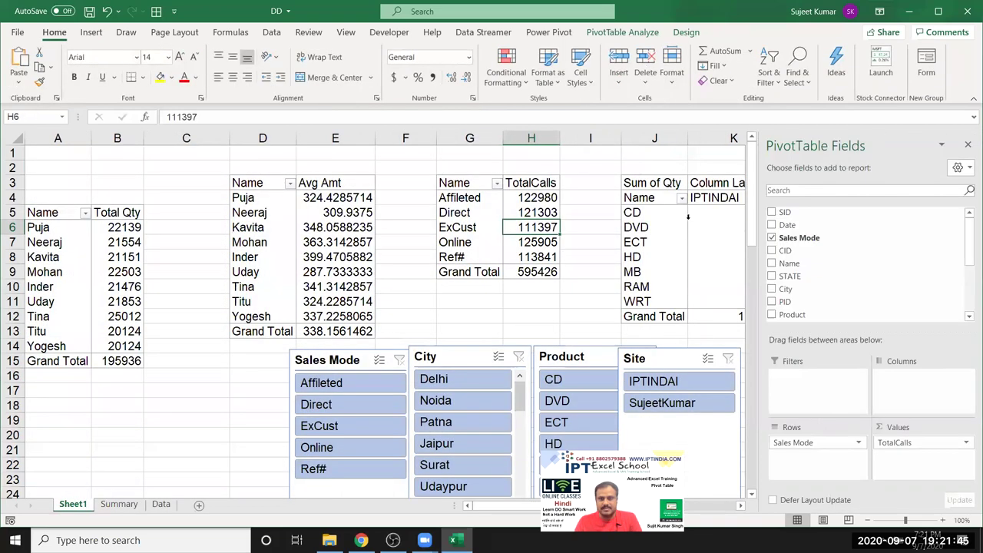
# - Insert a stacked column chart of product quantity by site, cut it, and go to Summary
pyautogui.click(688, 217)
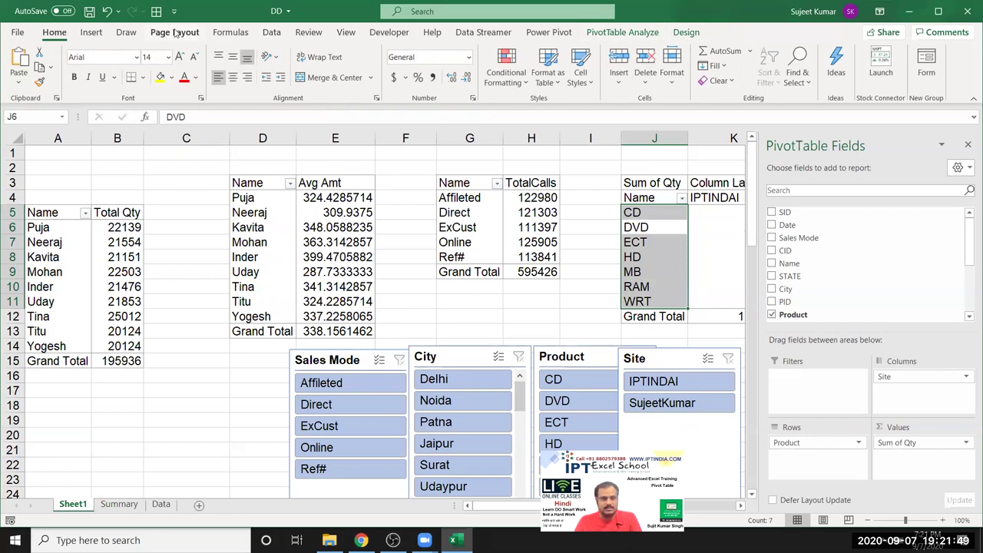
pyautogui.click(91, 32)
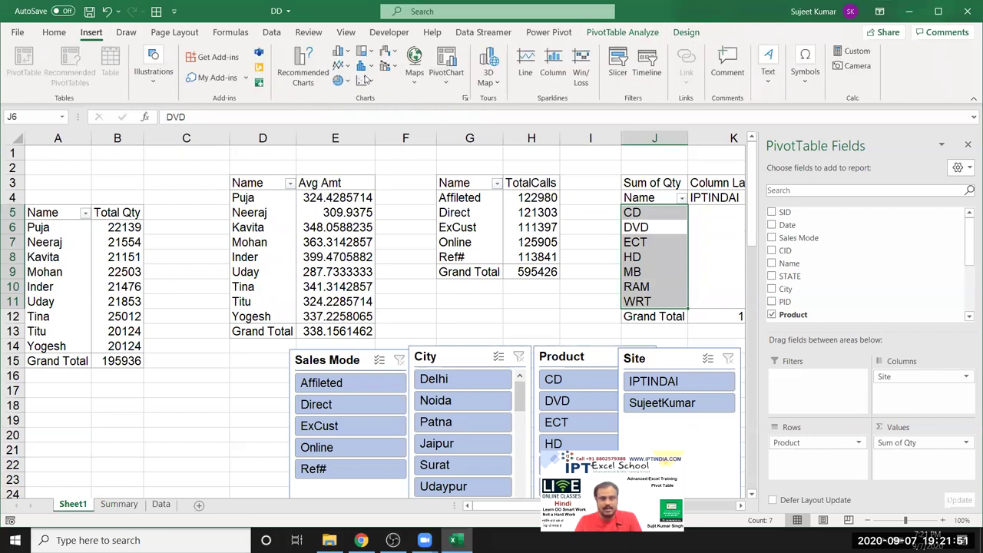
pyautogui.click(345, 53)
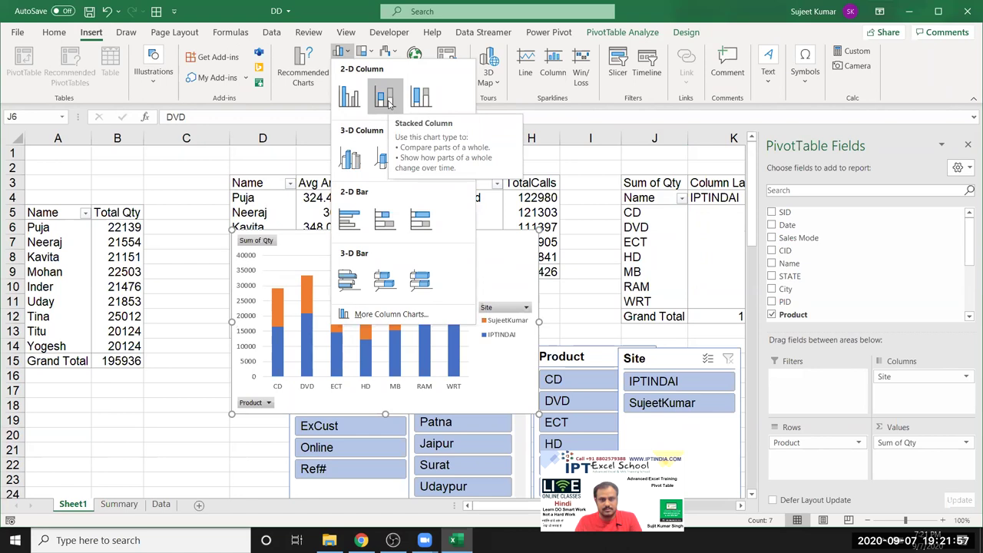
pyautogui.click(388, 98)
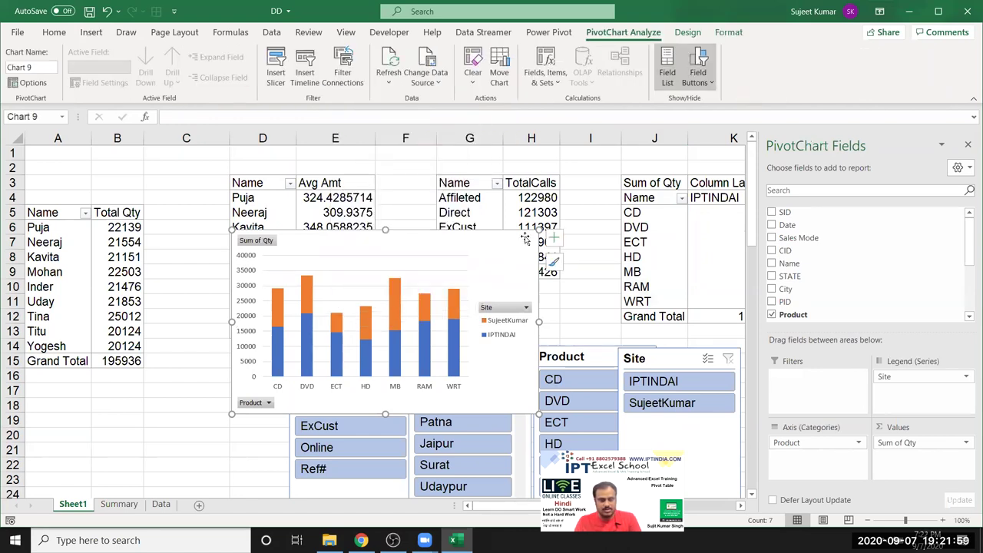
pyautogui.press('Delete')
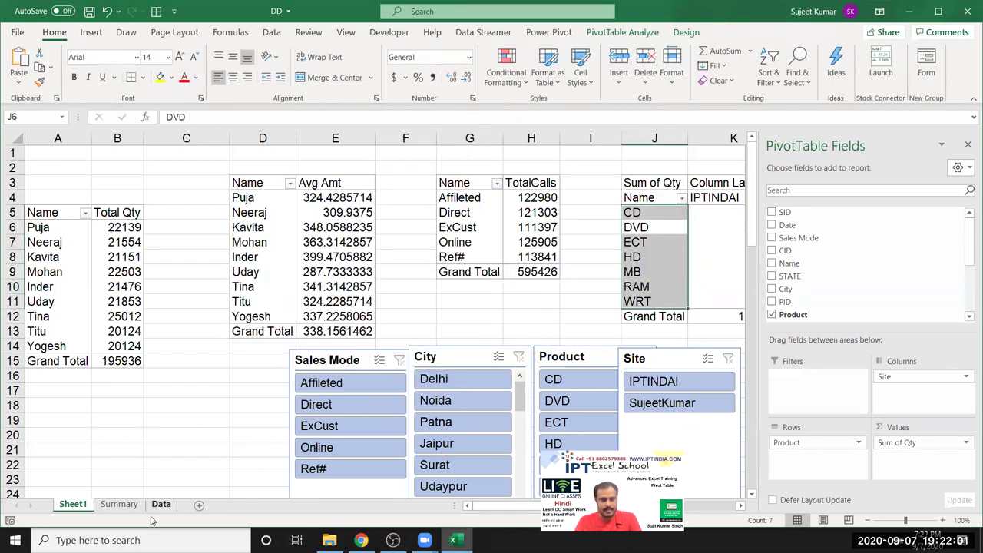
pyautogui.click(137, 503)
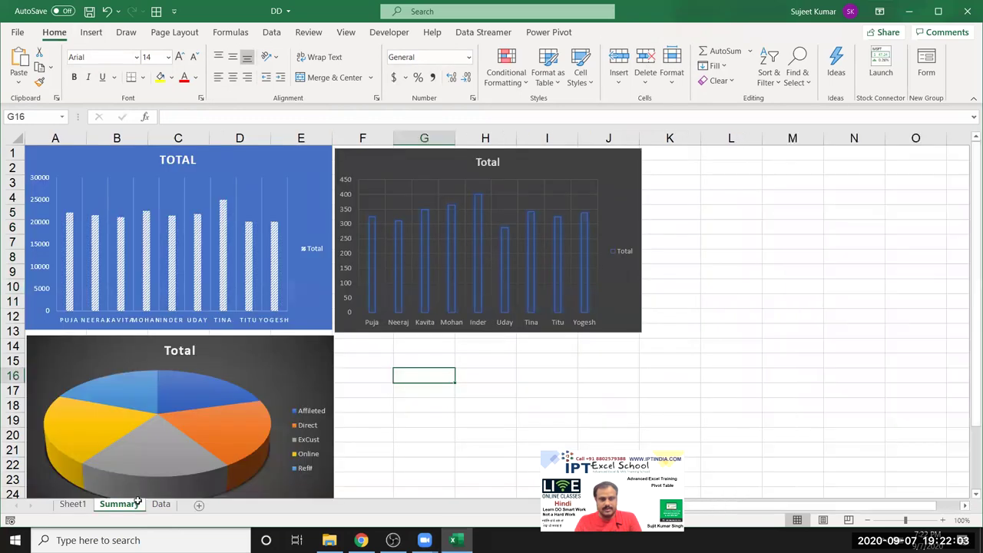
# - Paste the stacked chart at Summary F14, hide its field buttons, and apply a light labelled style
pyautogui.click(366, 345)
pyautogui.hotkey('ctrl', 'v')
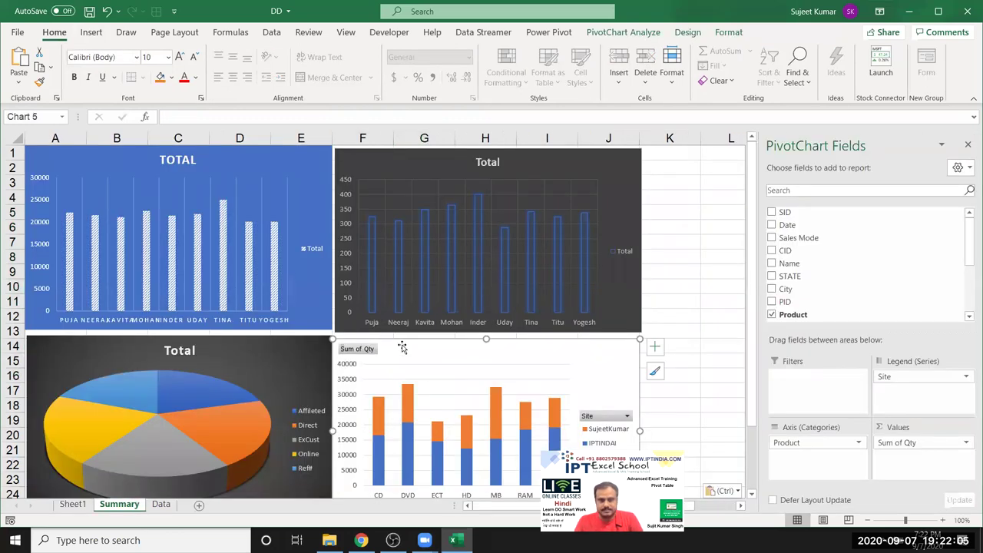
pyautogui.rightClick(374, 349)
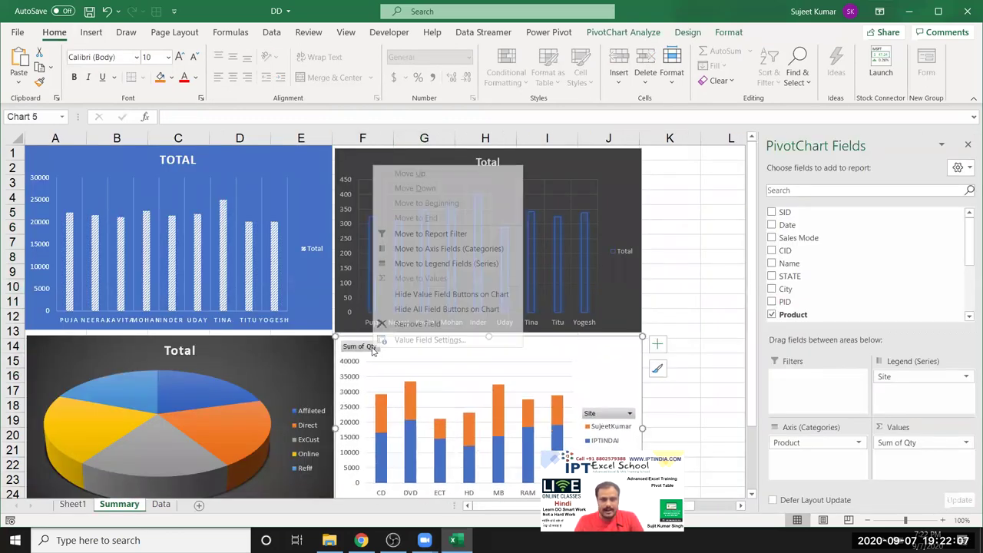
pyautogui.click(427, 310)
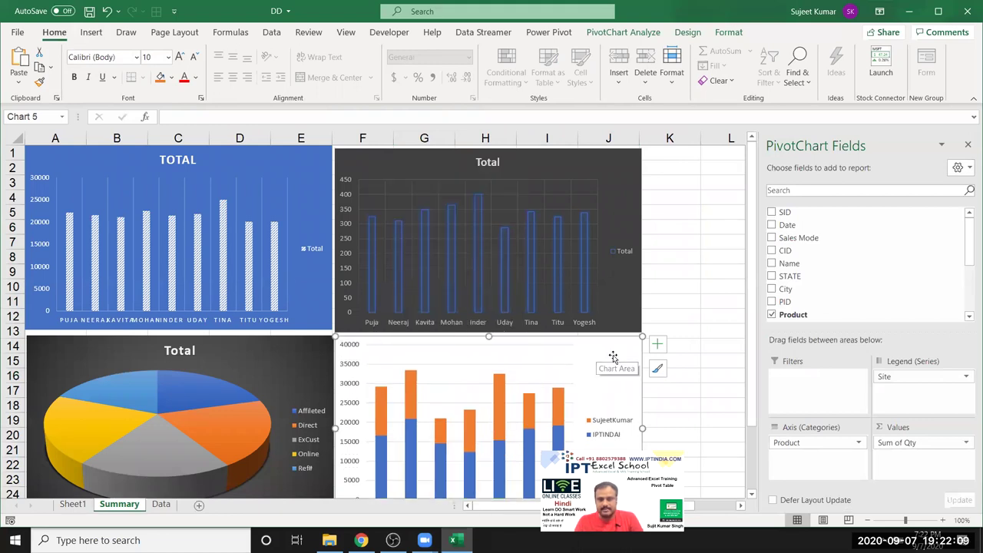
pyautogui.click(689, 33)
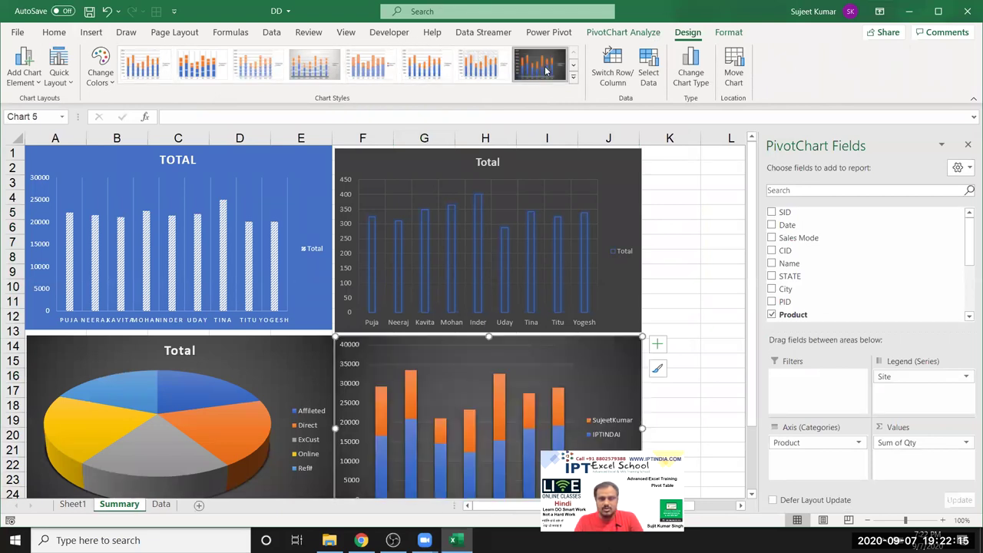
pyautogui.click(572, 79)
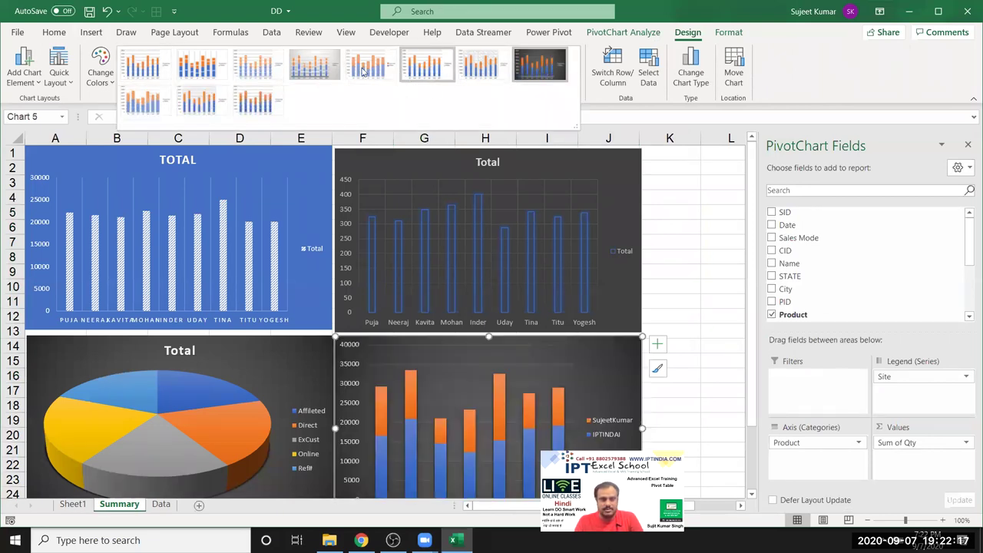
pyautogui.click(326, 70)
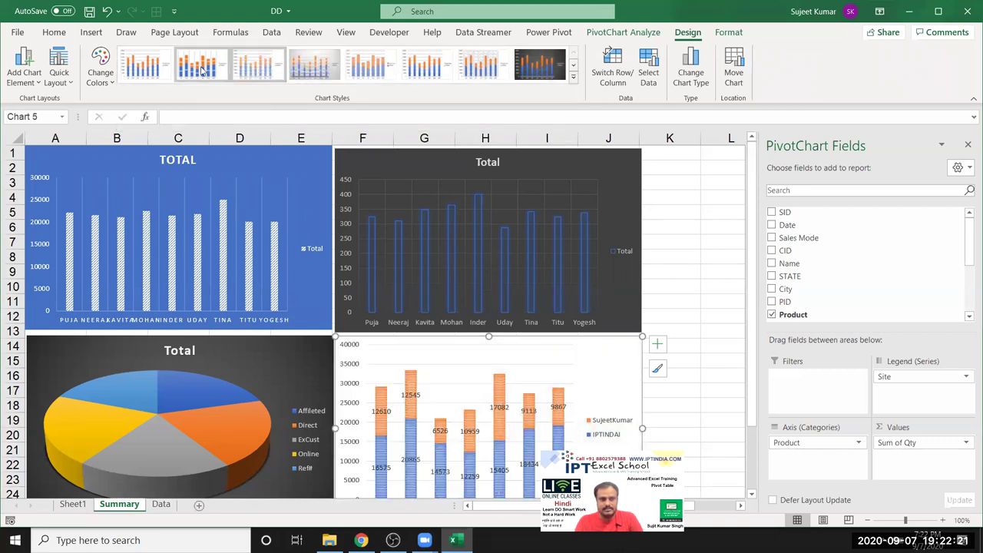
pyautogui.click(697, 384)
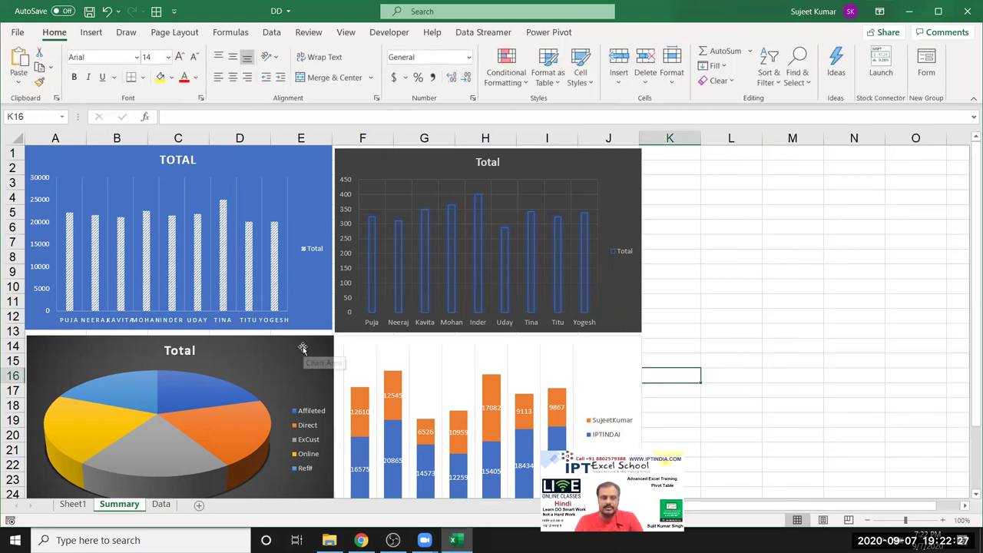
# - Nudge the pie into place, then cut the Sales Mode, City and Product slicers for Summary L2
pyautogui.moveTo(302, 347); pyautogui.dragTo(300, 342)
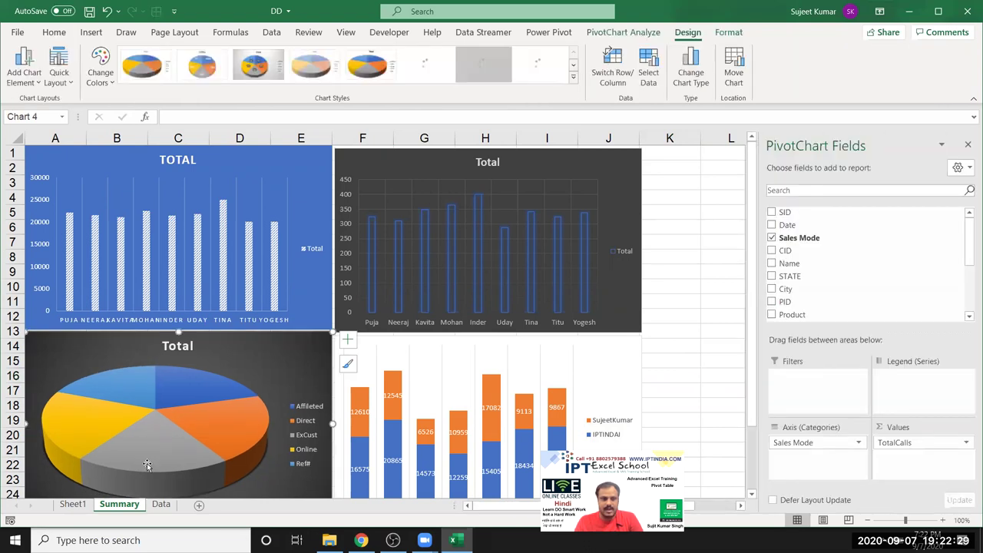
pyautogui.click(73, 504)
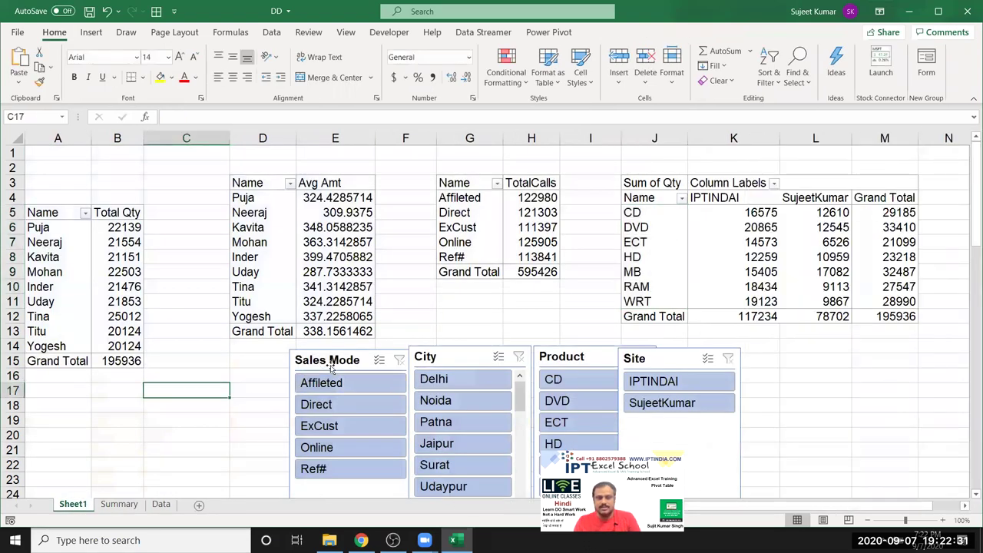
pyautogui.click(380, 368)
pyautogui.keyDown('ctrl'); pyautogui.click(455, 354); pyautogui.keyUp('ctrl')
pyautogui.keyDown('ctrl'); pyautogui.click(642, 362); pyautogui.keyUp('ctrl')
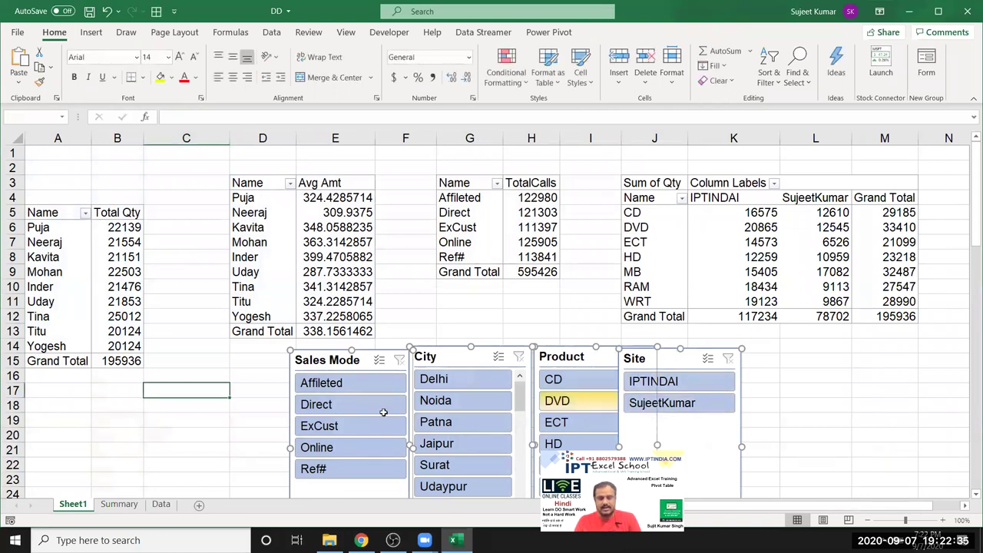
pyautogui.press('Delete')
pyautogui.click(119, 505)
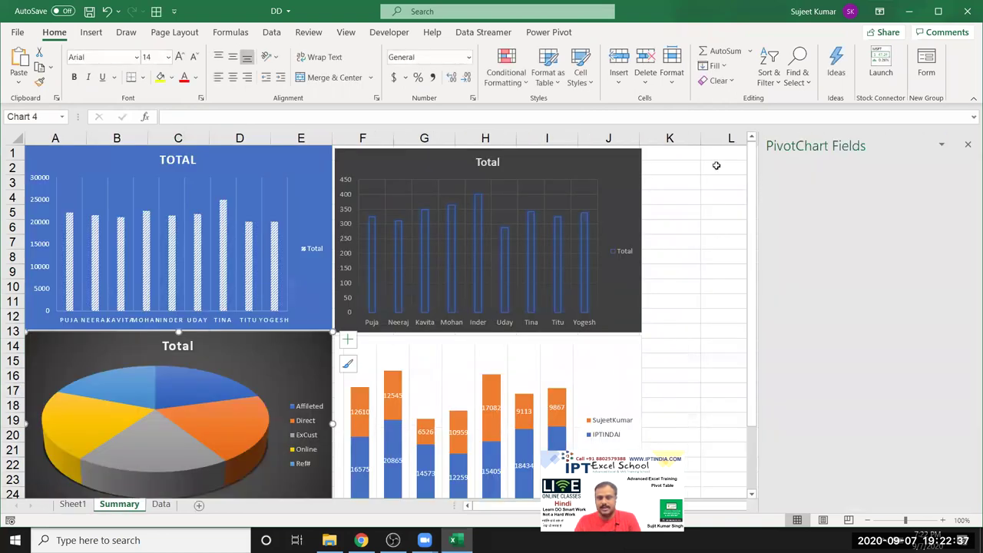
pyautogui.click(703, 166)
# - Paste the slicers, shorten Sales Mode beside the charts and move City beneath it
pyautogui.hotkey('ctrl', 'v')
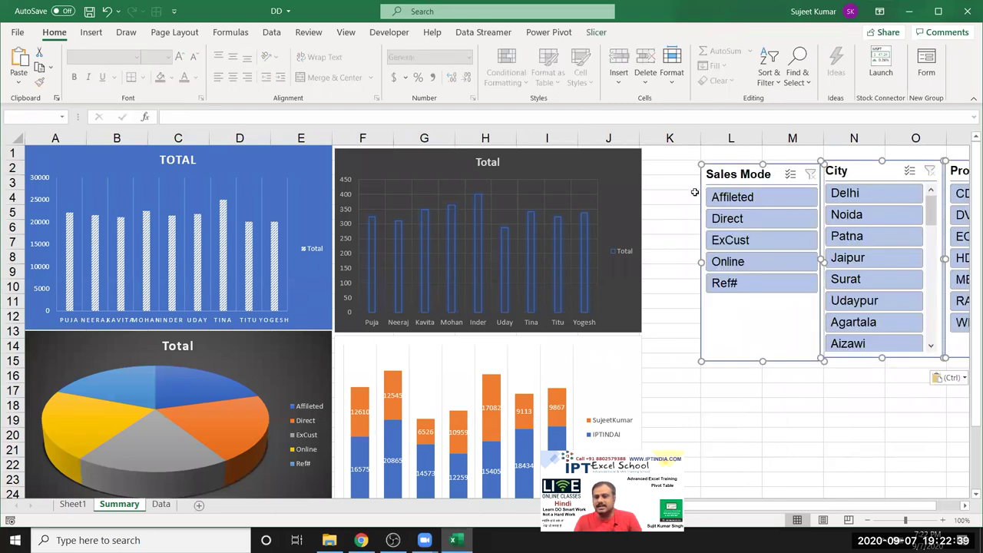
pyautogui.click(736, 387)
pyautogui.moveTo(744, 174); pyautogui.dragTo(688, 156)
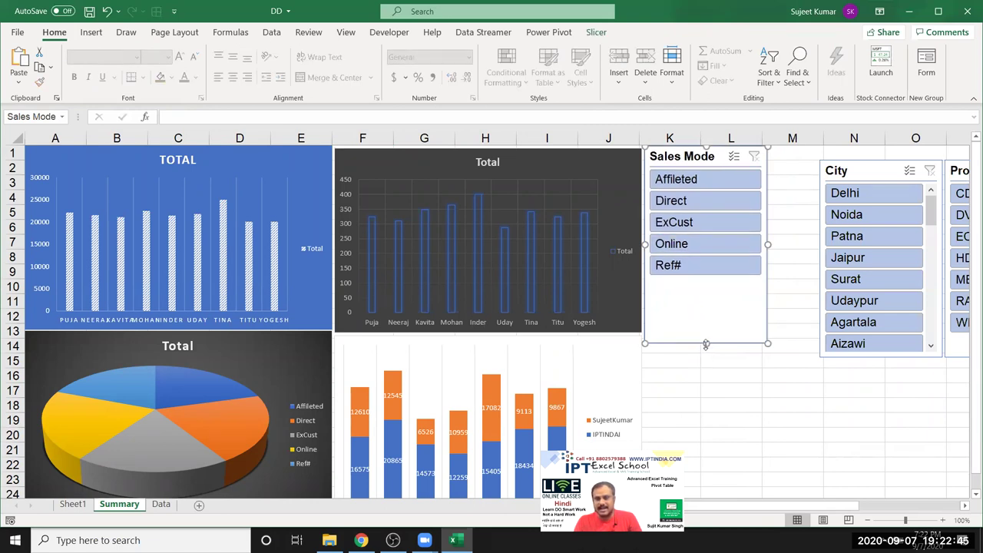
pyautogui.moveTo(705, 343); pyautogui.dragTo(705, 284)
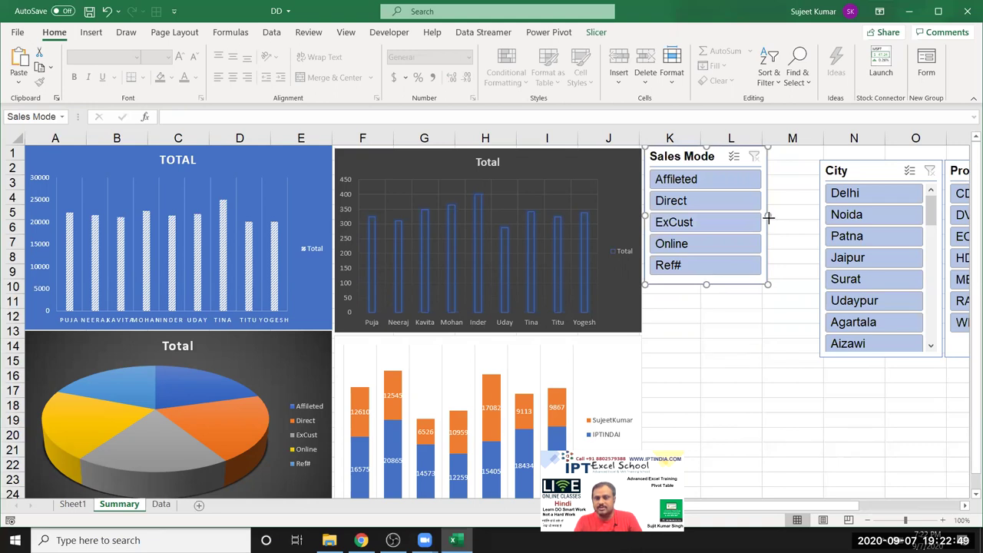
pyautogui.moveTo(841, 171); pyautogui.dragTo(789, 158)
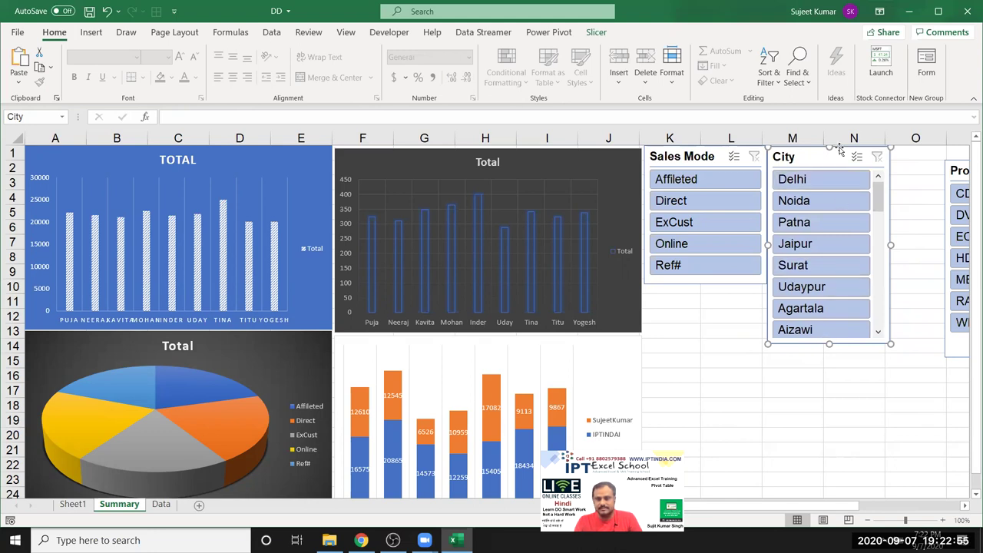
pyautogui.moveTo(825, 160); pyautogui.dragTo(700, 295)
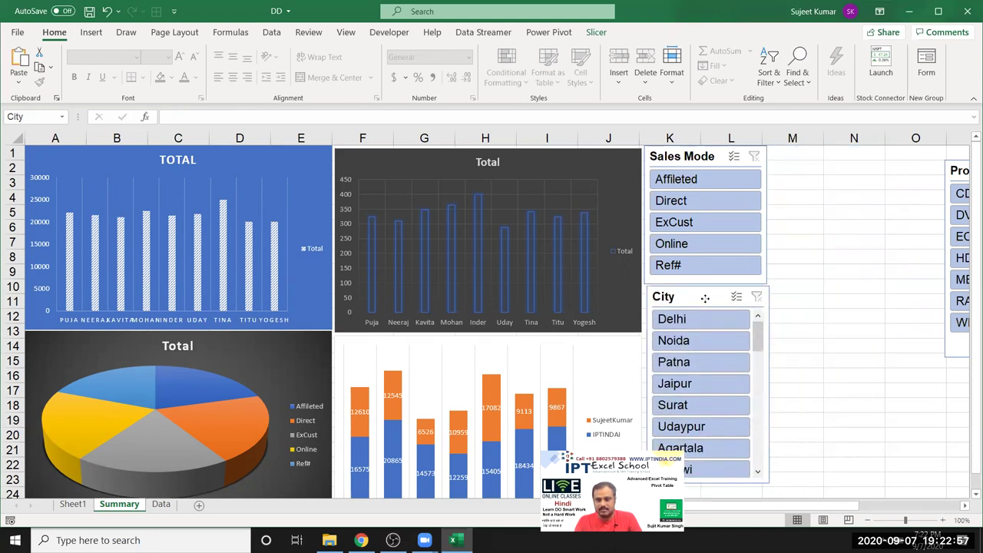
pyautogui.moveTo(700, 295); pyautogui.dragTo(704, 295)
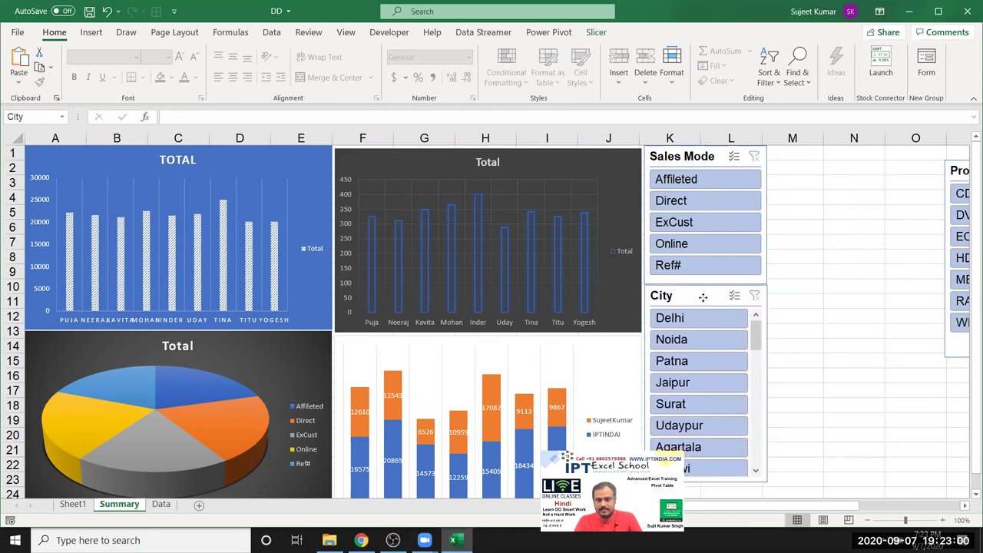
# - Stretch the City slicer down to row 25 and place the Product slicer beside Sales Mode
pyautogui.click(836, 374)
pyautogui.scroll(-3, 791, 374)
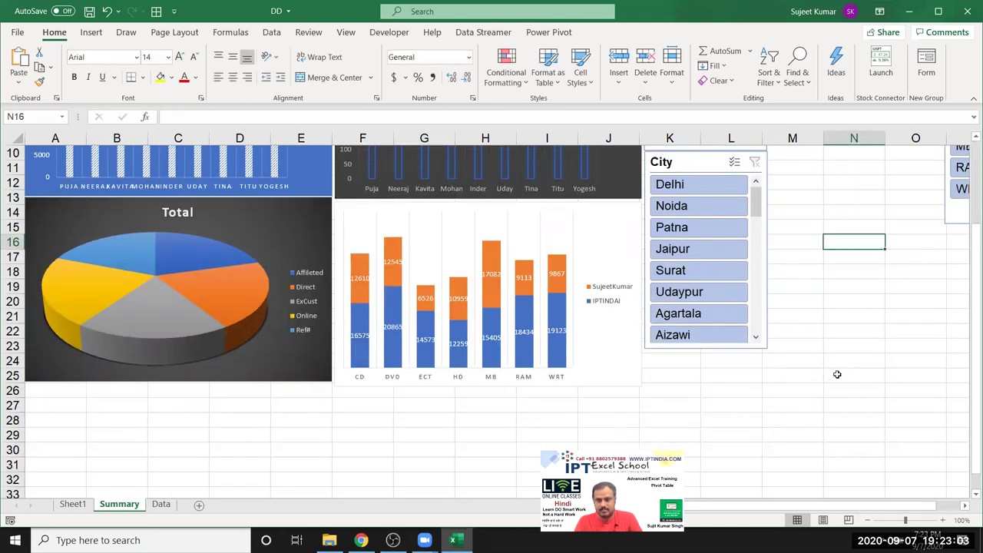
pyautogui.click(752, 348)
pyautogui.moveTo(707, 350); pyautogui.dragTo(706, 384)
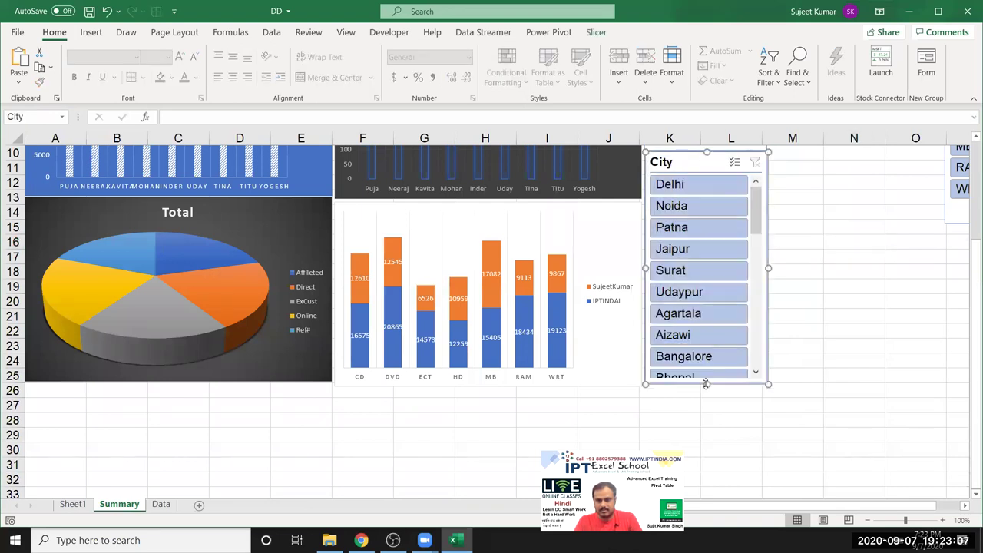
pyautogui.click(814, 351)
pyautogui.scroll(3, 814, 352)
pyautogui.moveTo(962, 175); pyautogui.dragTo(776, 154)
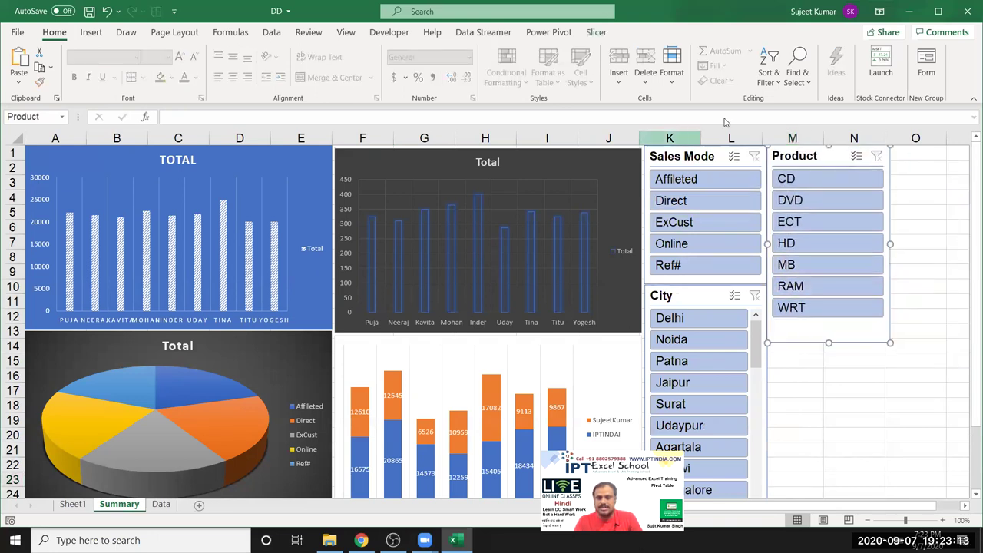
pyautogui.click(595, 32)
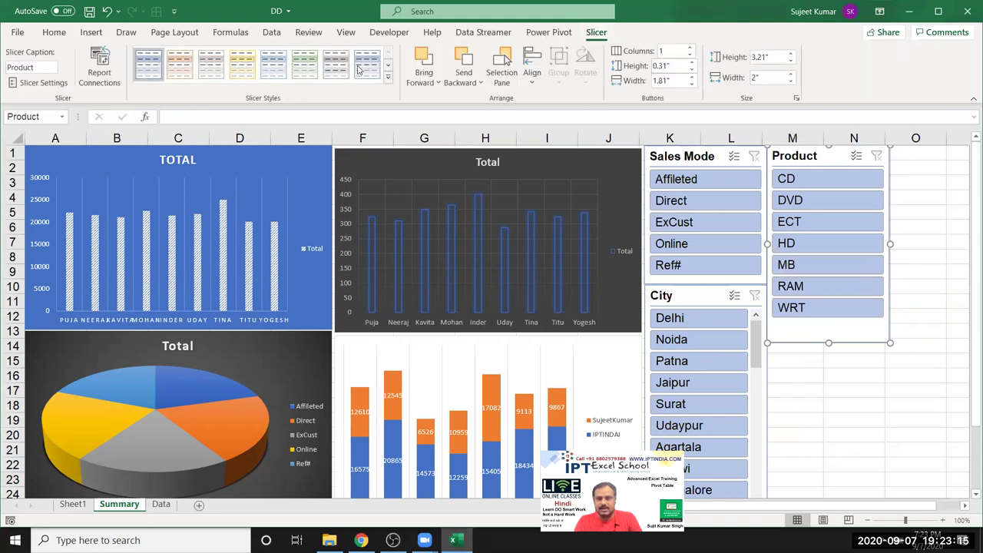
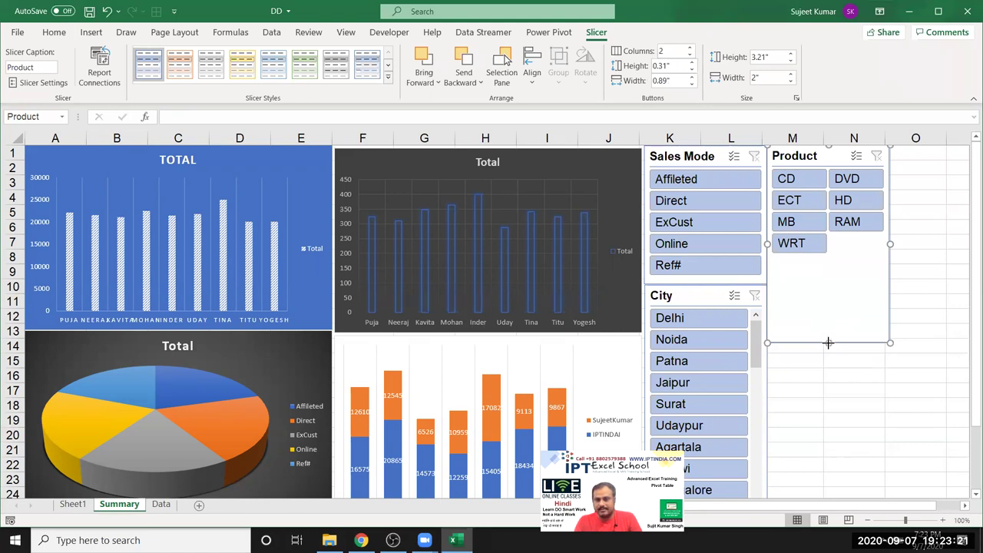
# - Shorten the Product slicer so it fits its items
pyautogui.moveTo(828, 343); pyautogui.dragTo(826, 262)
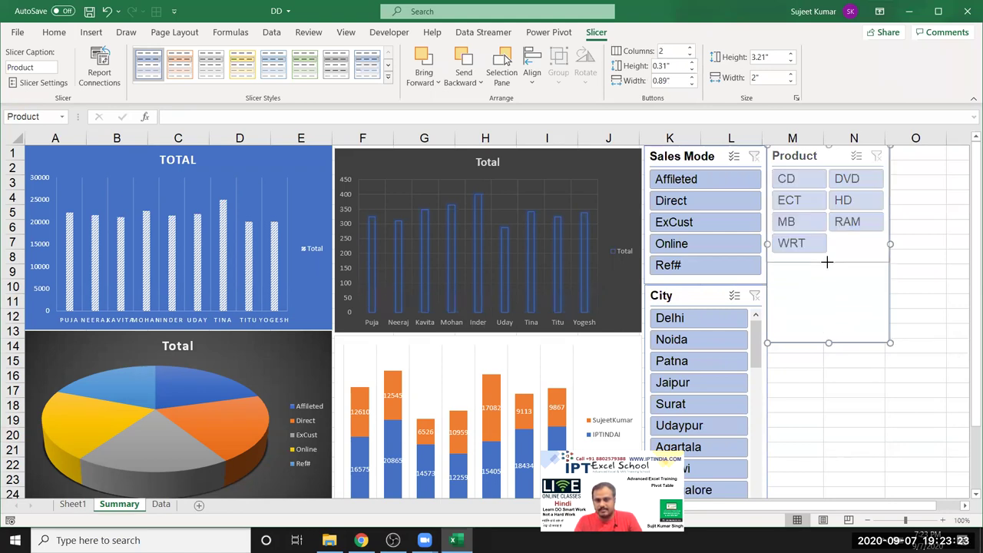
pyautogui.click(853, 346)
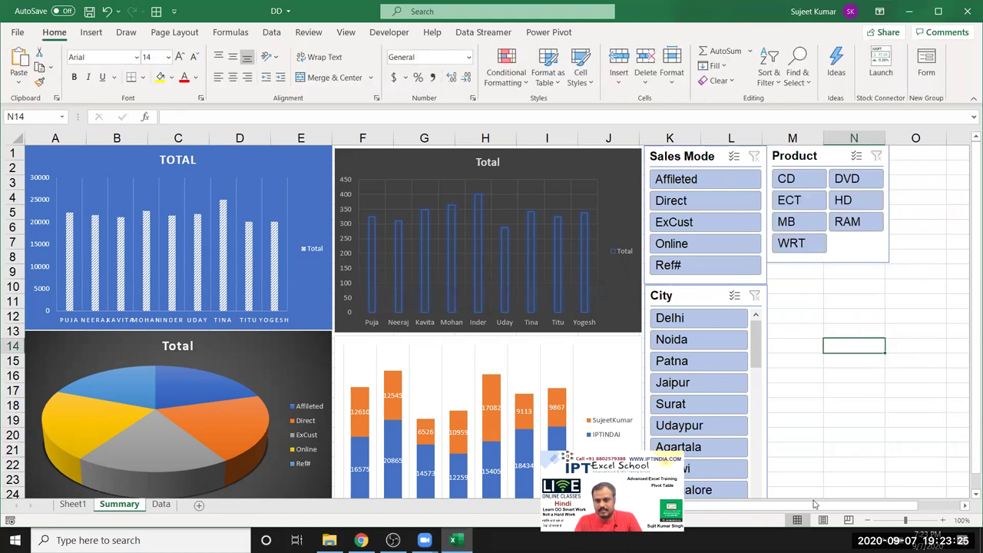
pyautogui.hscroll(2, 912, 511)
# - Place the Site slicer below the Product slicer and trim it to its two items
pyautogui.moveTo(938, 179); pyautogui.dragTo(671, 278)
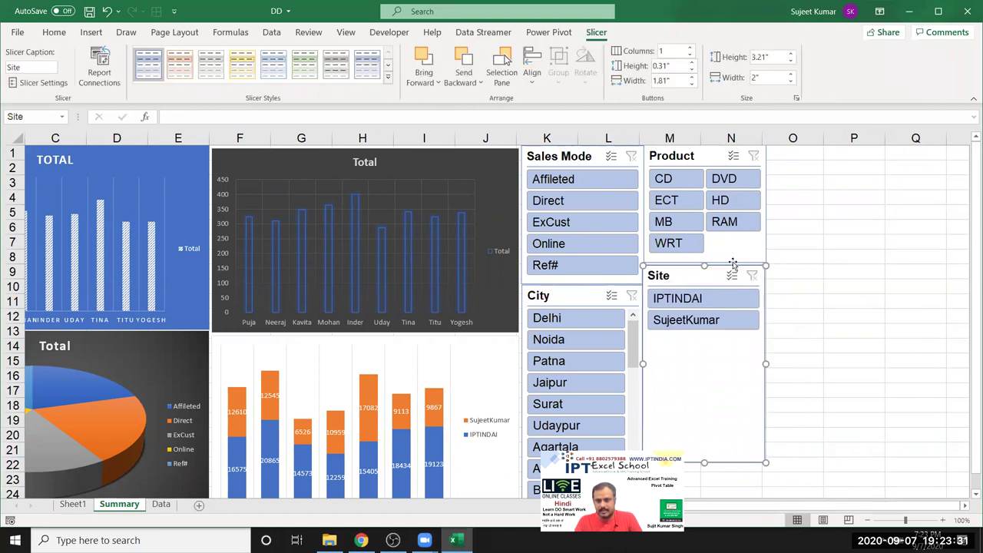
pyautogui.moveTo(704, 464); pyautogui.dragTo(723, 337)
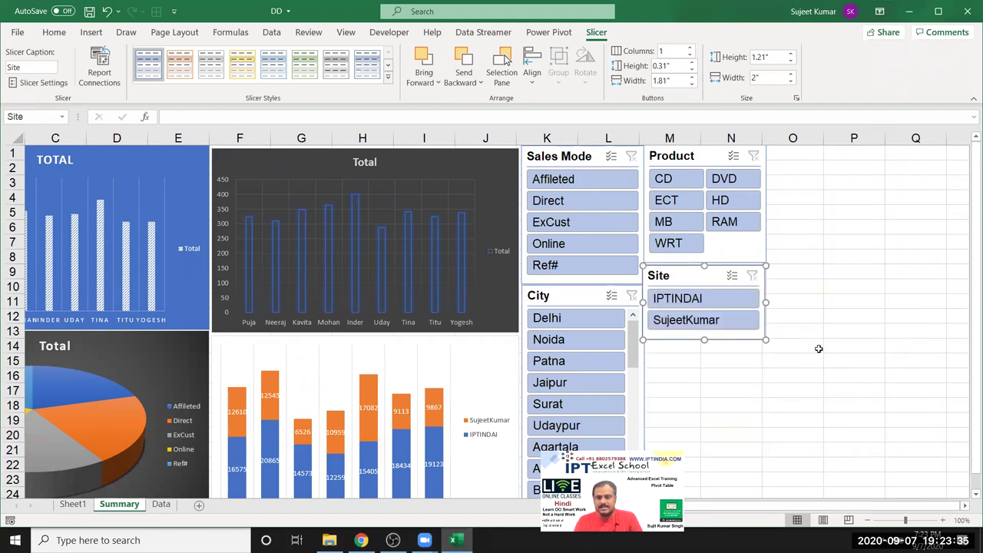
pyautogui.click(816, 346)
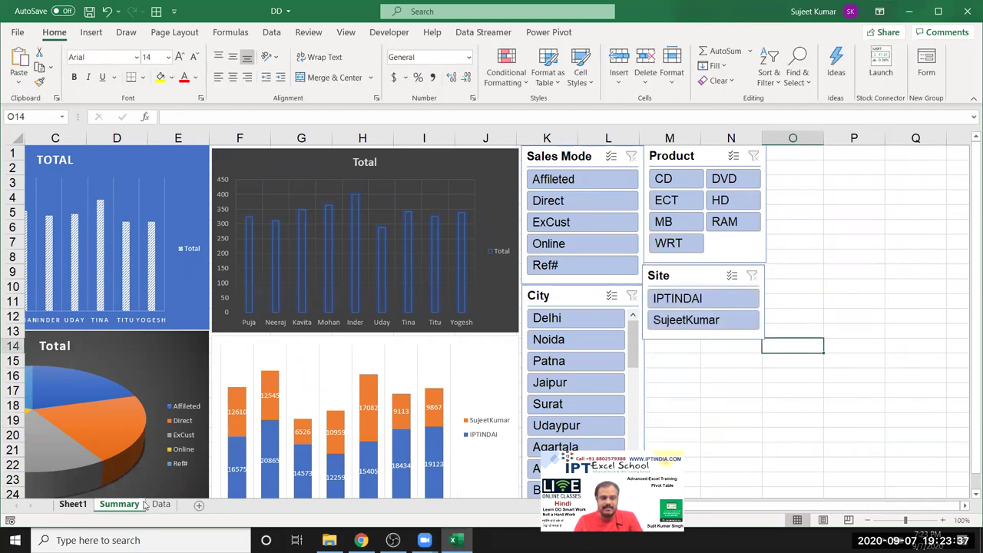
pyautogui.click(73, 504)
# - Insert a Date timeline for the Total Qty pivot table on Sheet1
pyautogui.click(160, 504)
pyautogui.moveTo(165, 184); pyautogui.dragTo(166, 310)
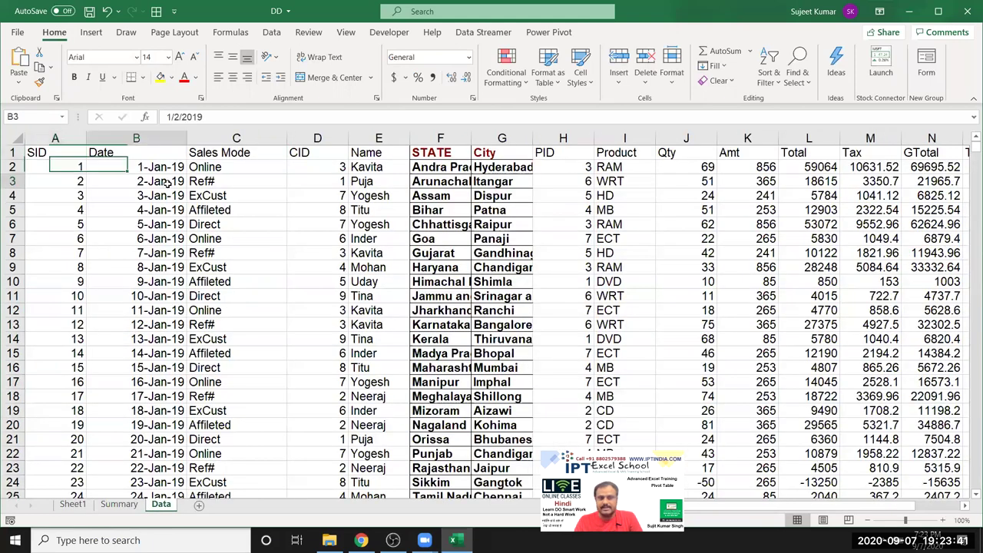
pyautogui.click(109, 507)
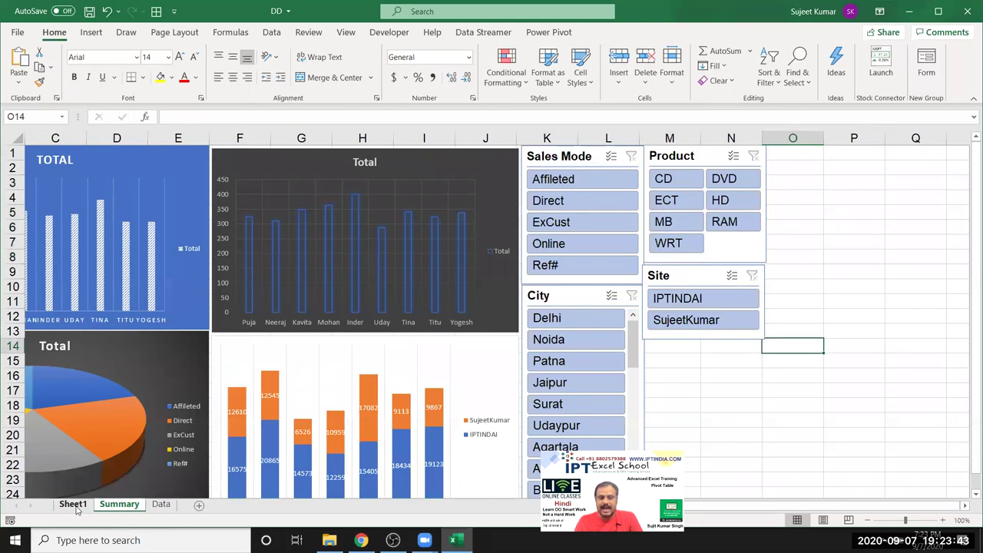
pyautogui.click(74, 506)
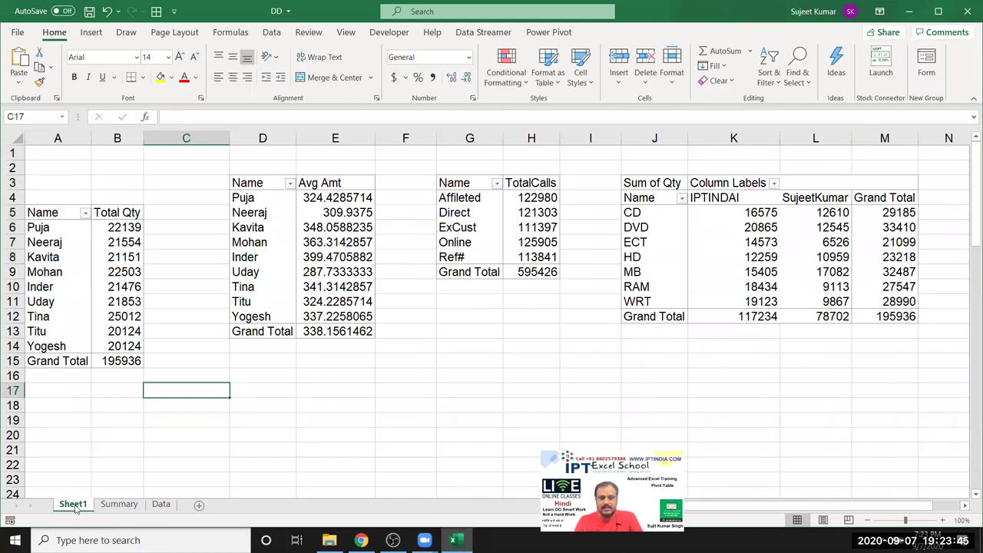
pyautogui.click(127, 304)
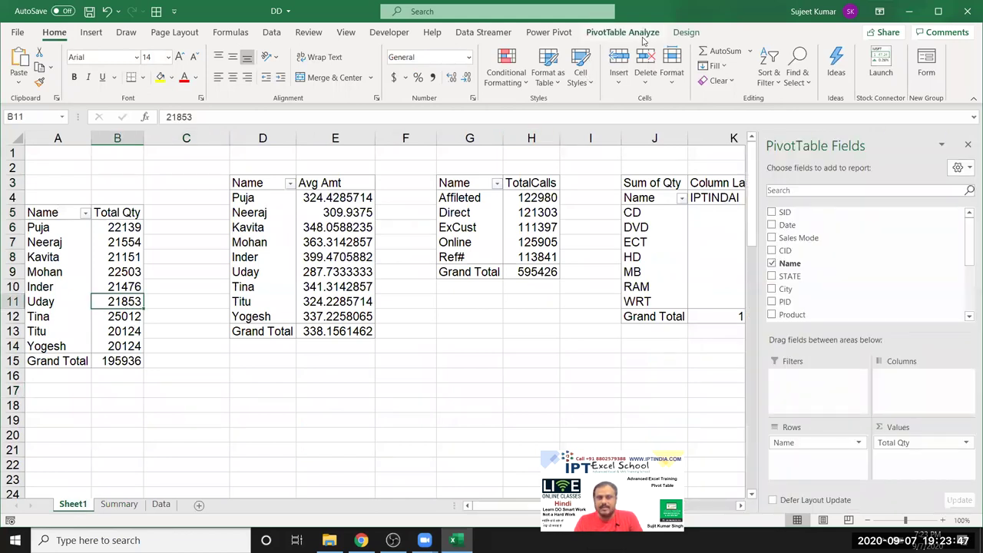
pyautogui.click(642, 35)
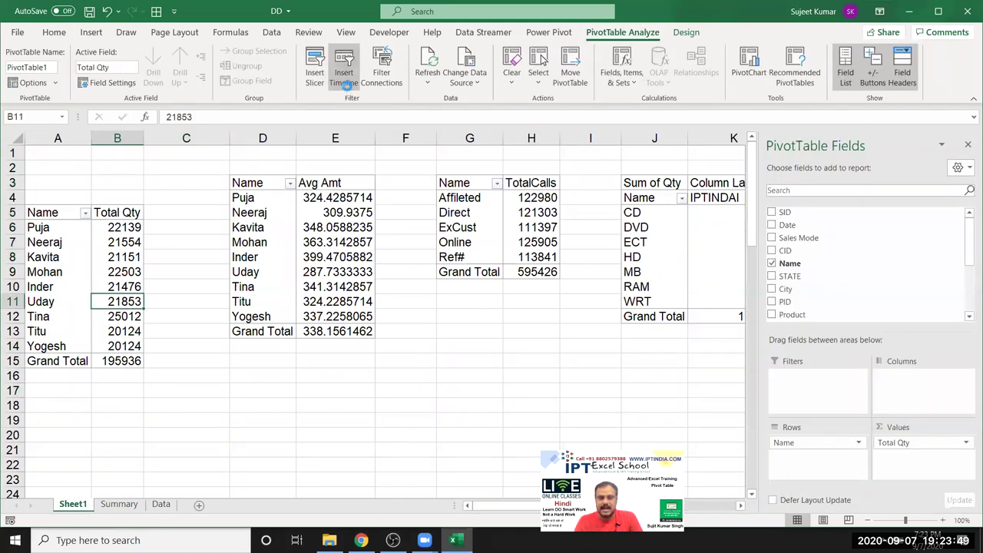
pyautogui.click(411, 247)
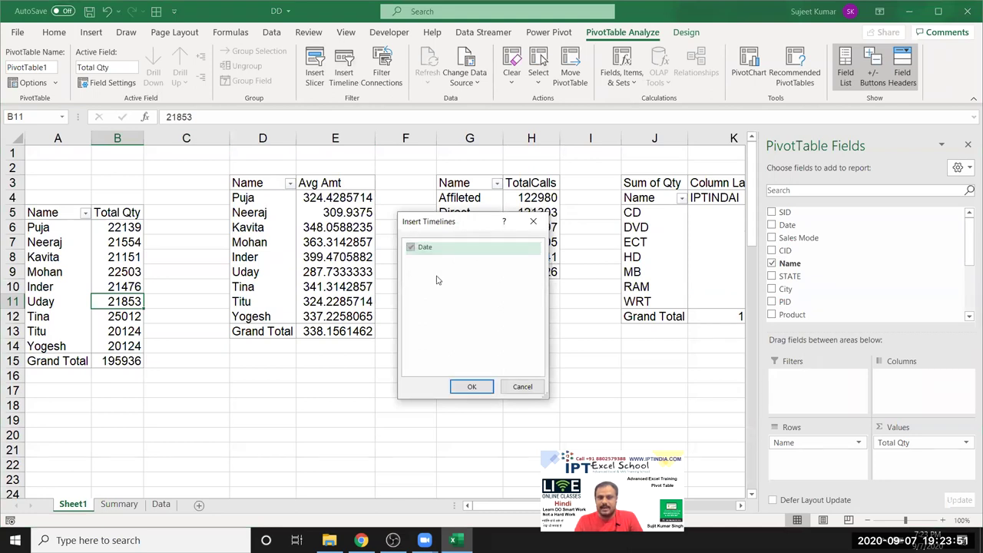
pyautogui.click(472, 385)
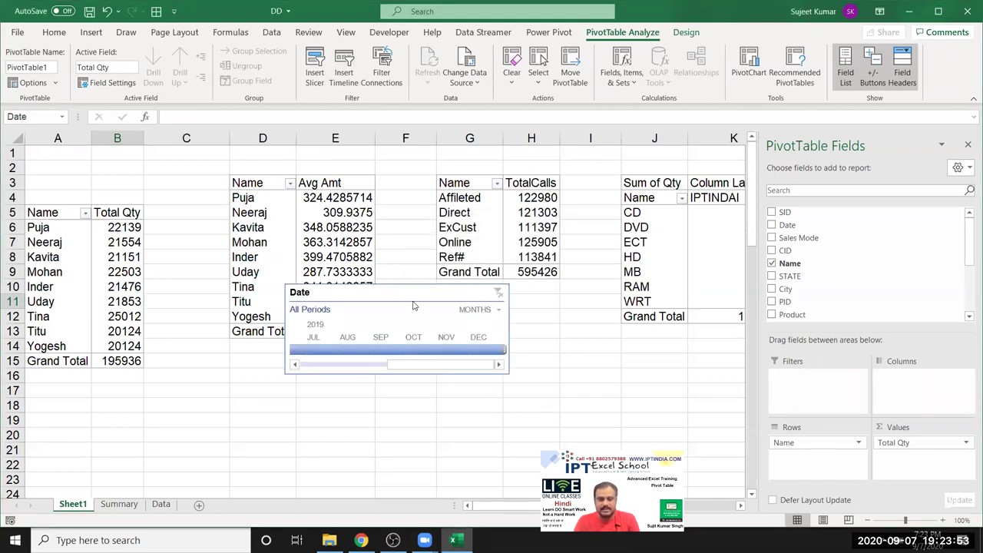
# - Take the timeline to the Summary dashboard, choosing cell N16 as its spot
pyautogui.click(117, 301)
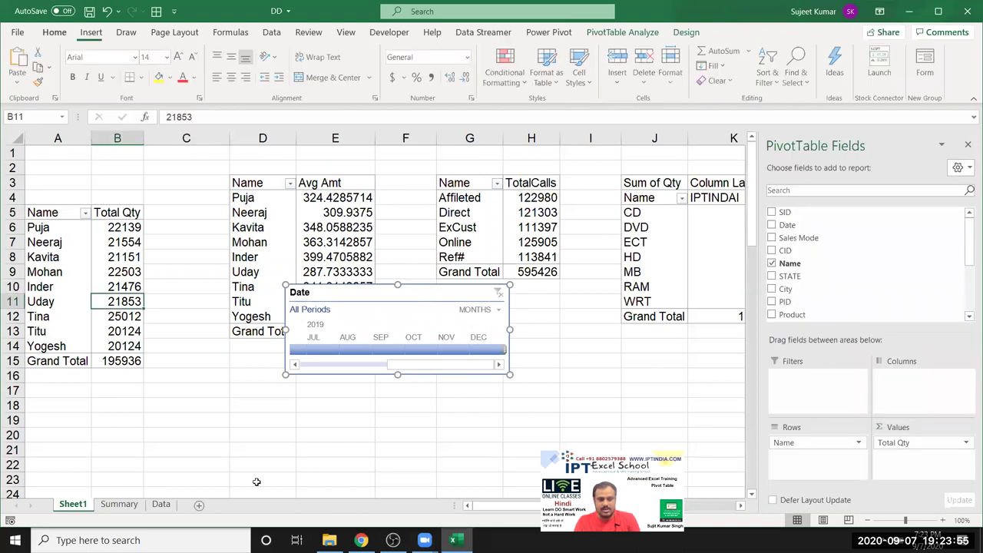
pyautogui.click(161, 504)
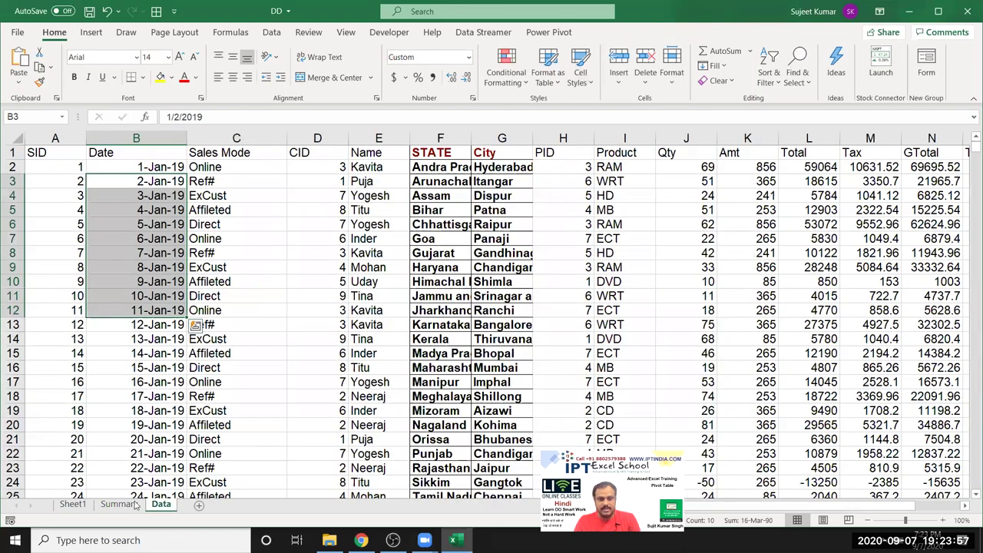
pyautogui.click(133, 505)
pyautogui.click(709, 373)
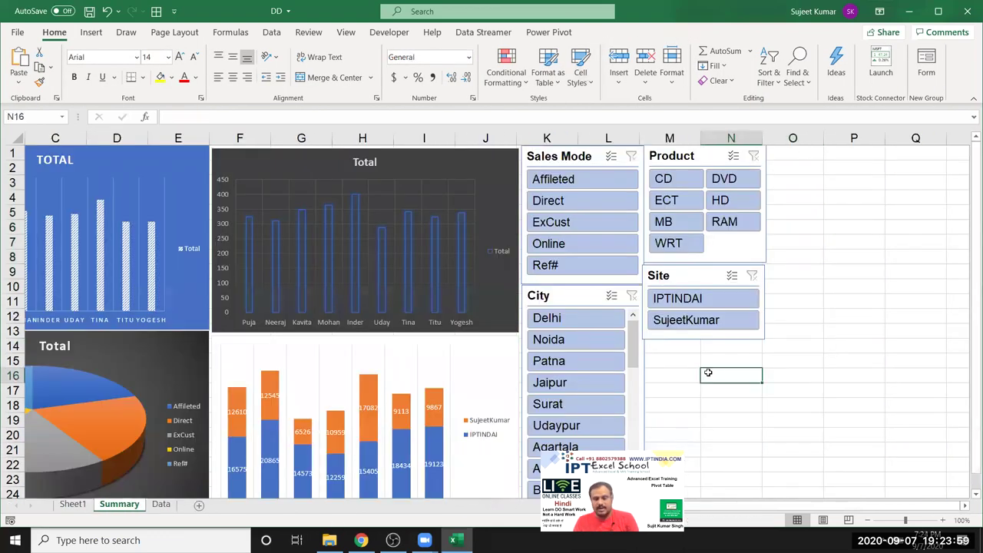
# - Paste the Date timeline, move Site beside Product, and set the timeline under the Product slicer
pyautogui.hotkey('ctrl', 'v')
pyautogui.moveTo(734, 372); pyautogui.dragTo(686, 348)
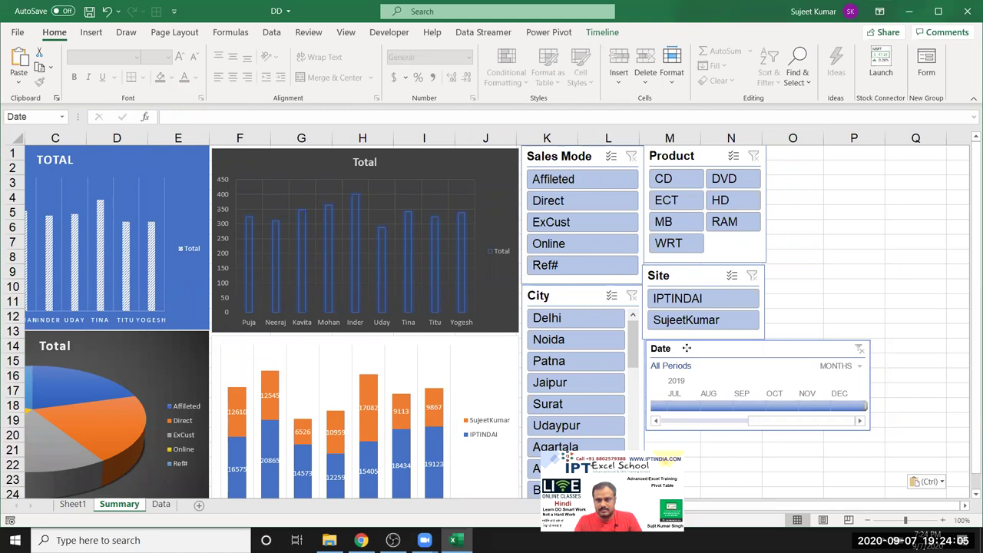
pyautogui.moveTo(704, 261)
pyautogui.mouseDown()
pyautogui.moveTo(834, 193)
pyautogui.moveTo(822, 162)
pyautogui.mouseUp()
pyautogui.moveTo(720, 354); pyautogui.dragTo(721, 279)
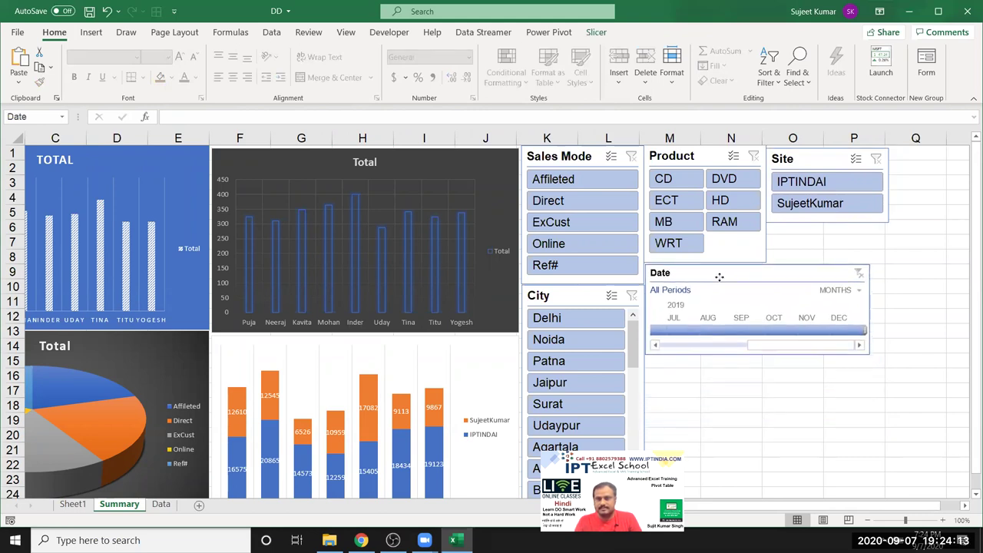
pyautogui.moveTo(720, 279); pyautogui.dragTo(721, 276)
pyautogui.click(733, 392)
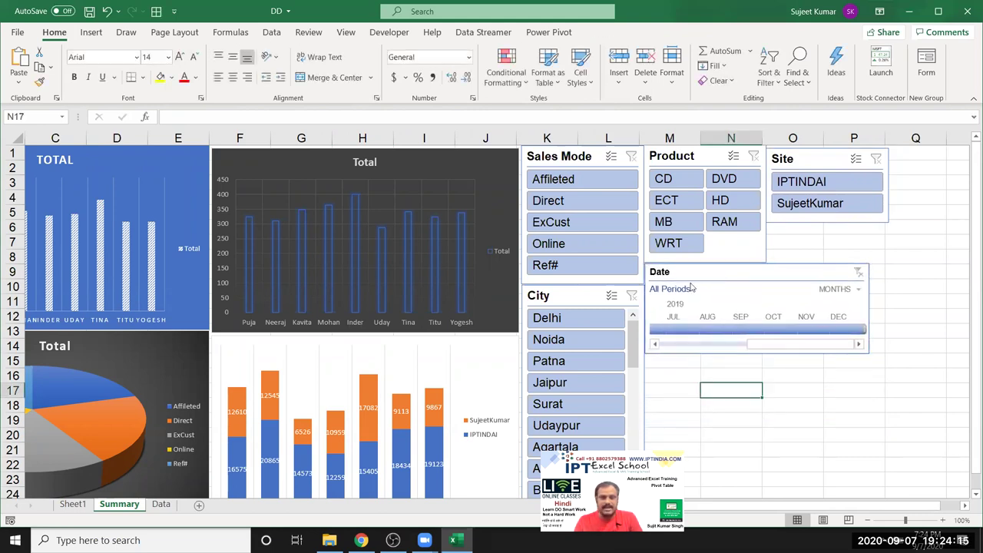
pyautogui.click(73, 504)
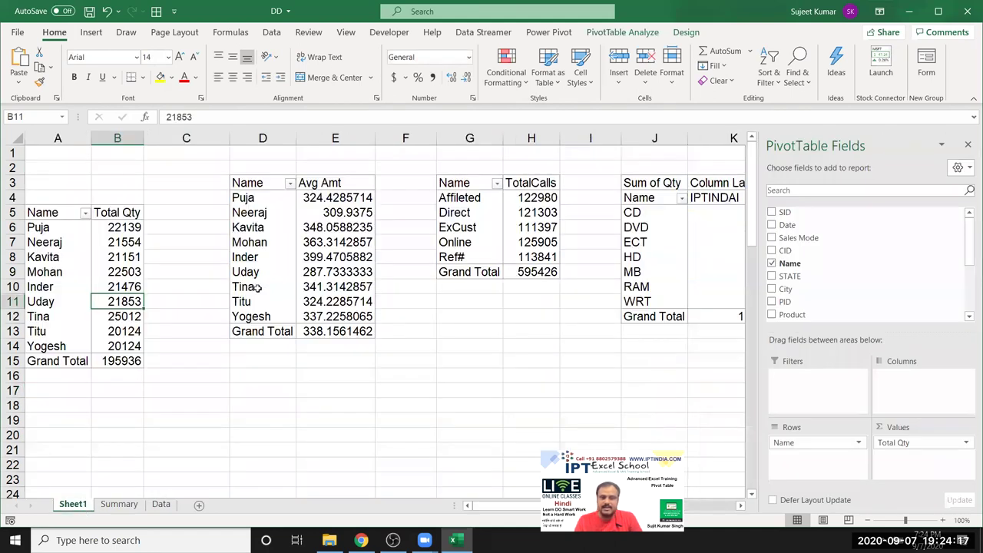
# - Connect the Date timeline to the Avg Amt and TotalCalls pivot tables
pyautogui.click(275, 269)
pyautogui.click(641, 33)
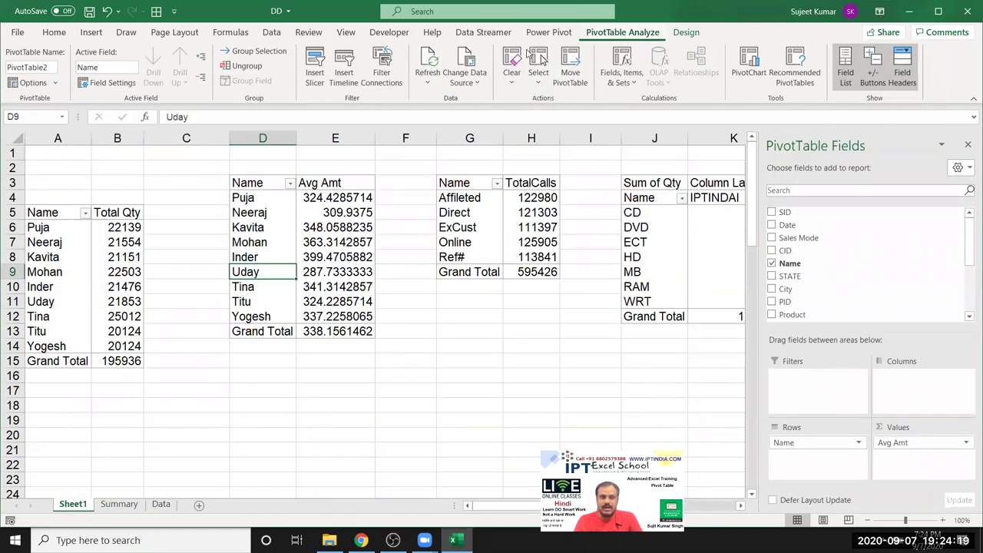
pyautogui.click(377, 77)
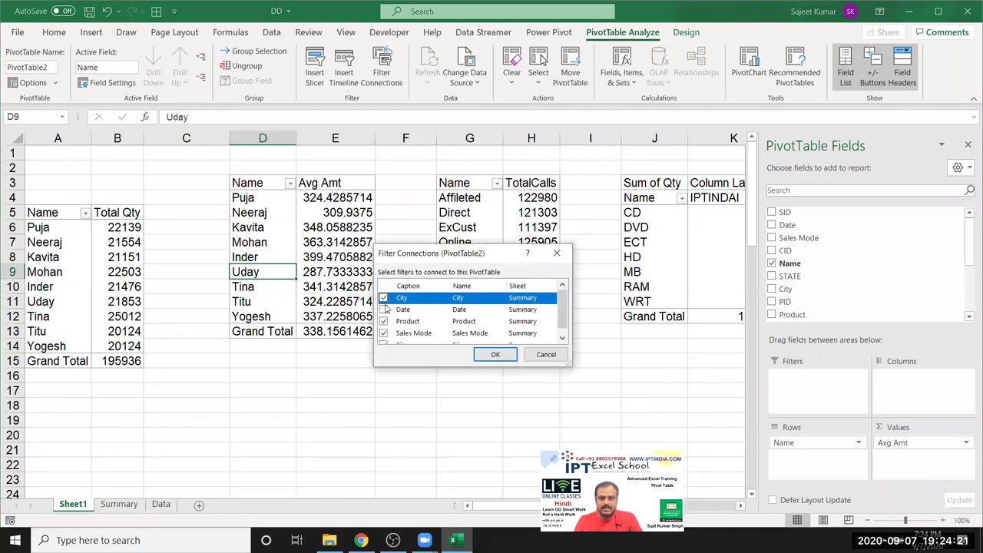
pyautogui.click(383, 310)
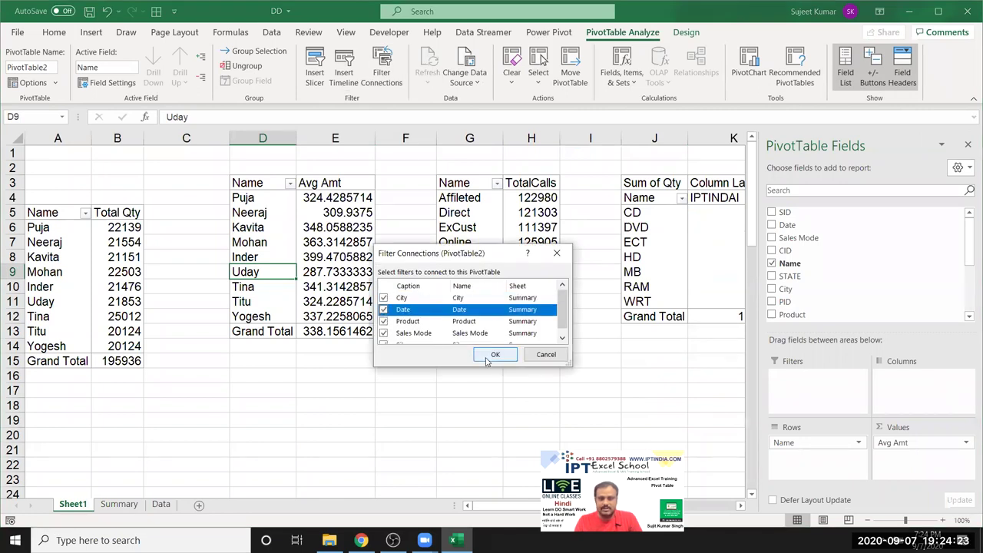
pyautogui.click(495, 354)
pyautogui.click(490, 216)
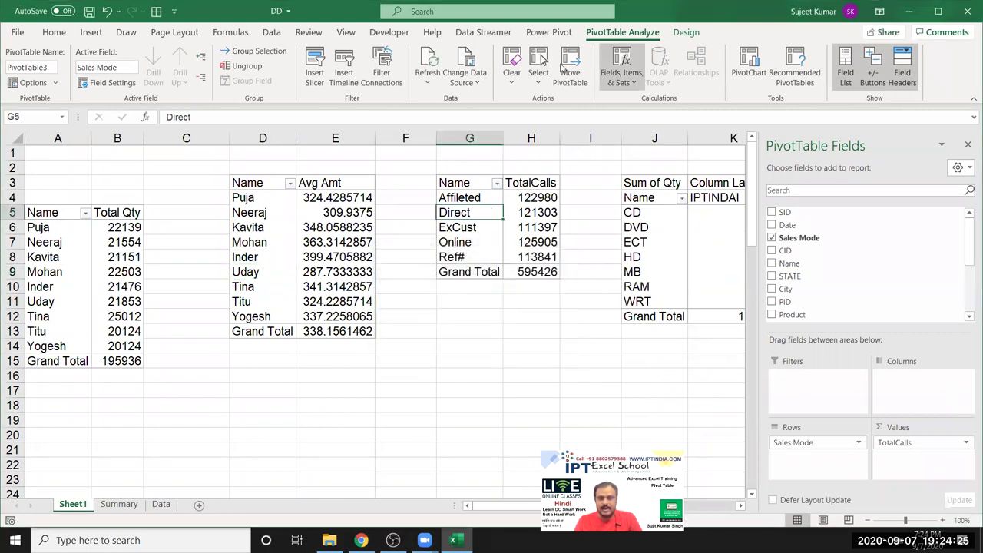
pyautogui.click(394, 72)
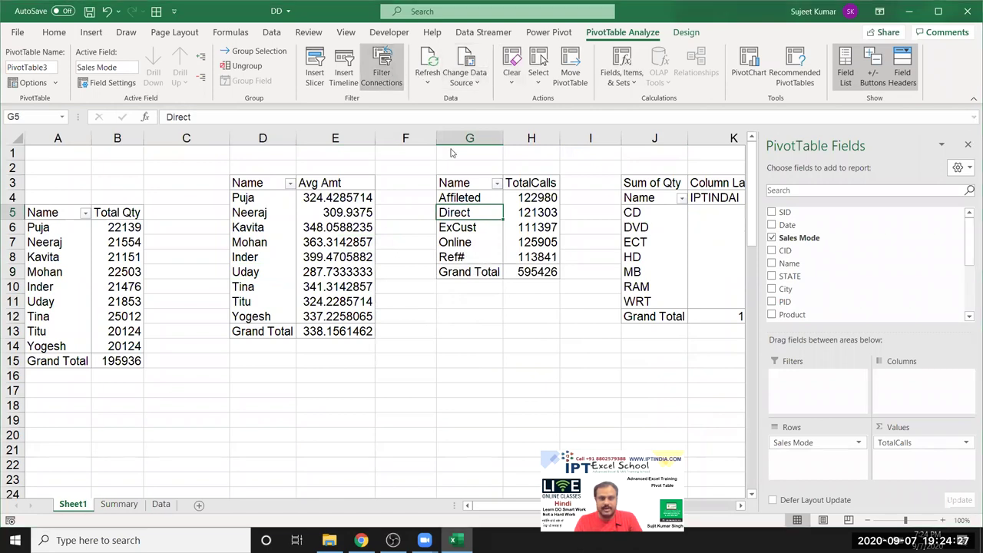
pyautogui.click(383, 310)
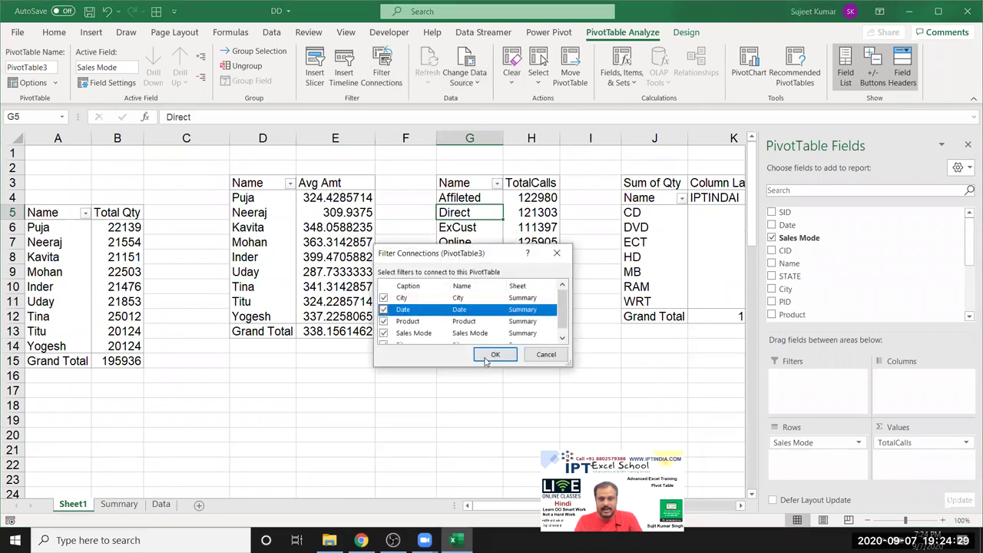
pyautogui.click(487, 358)
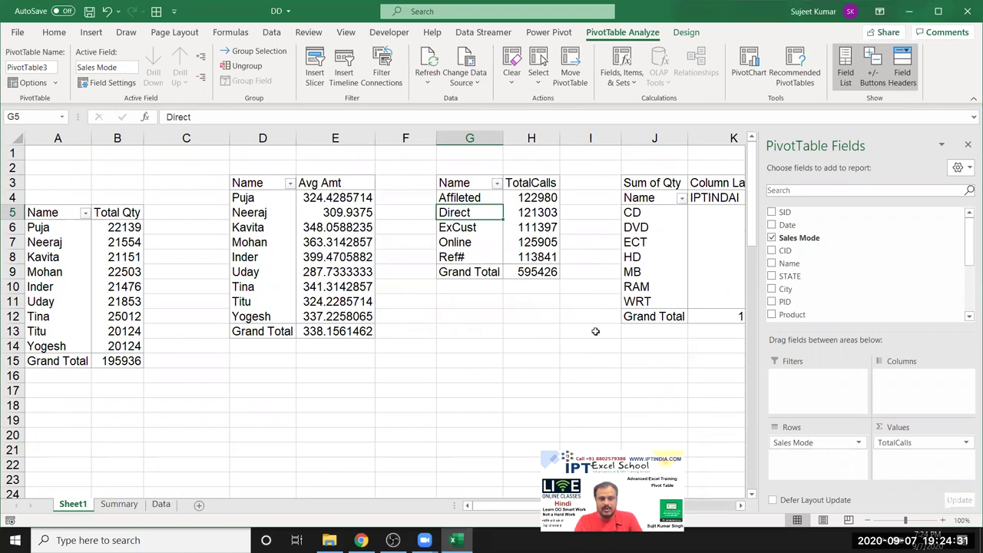
# - Connect the Date timeline to the Sum of Qty pivot table as well
pyautogui.click(679, 248)
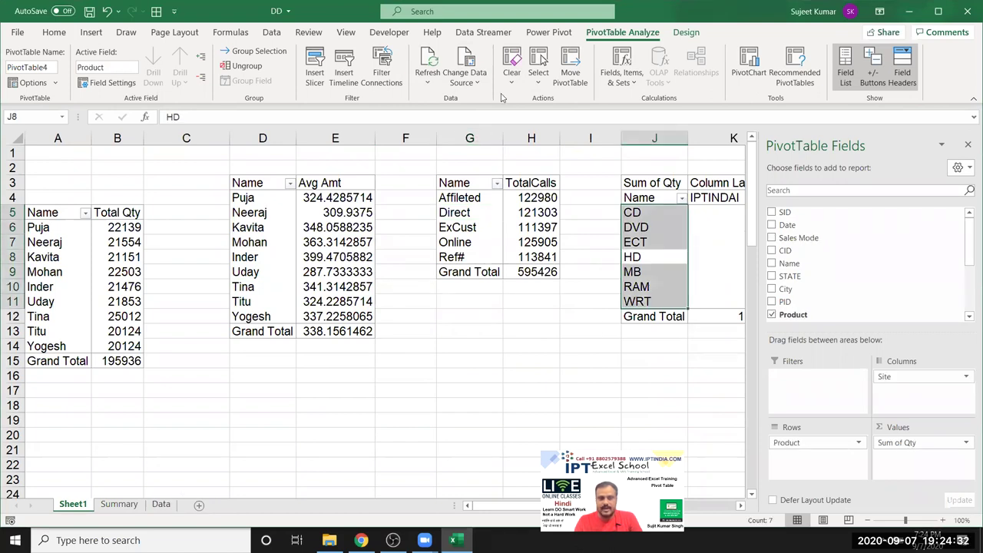
pyautogui.click(401, 80)
pyautogui.click(384, 309)
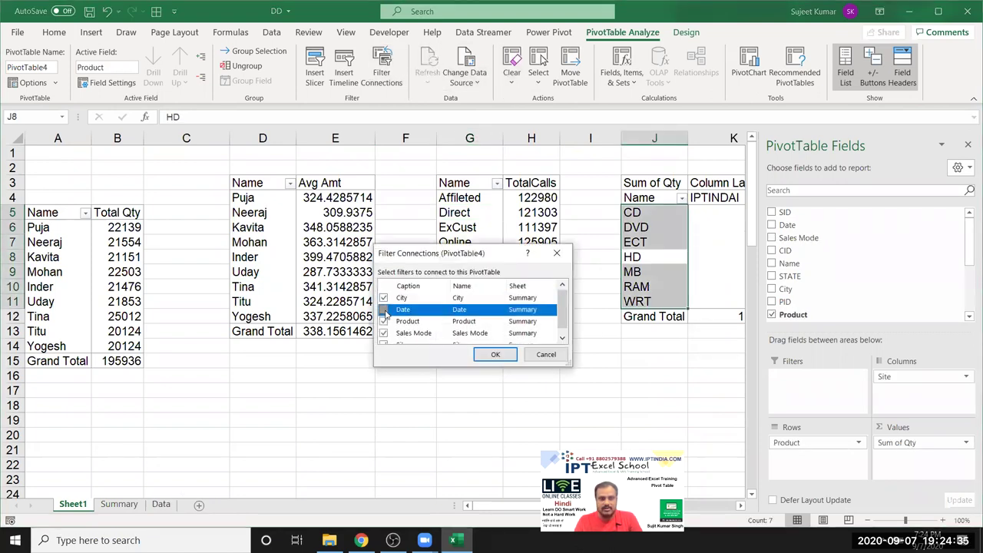
pyautogui.click(495, 354)
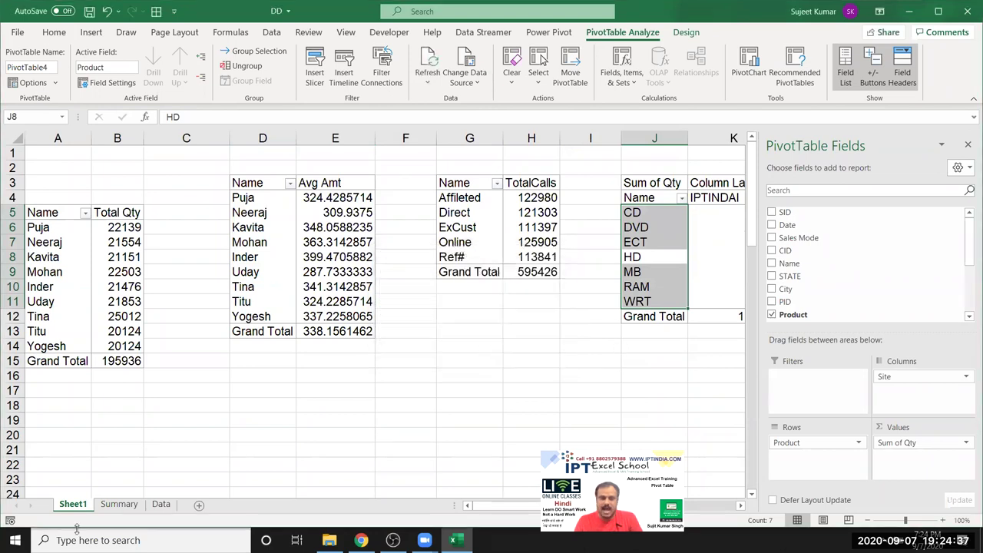
pyautogui.click(119, 504)
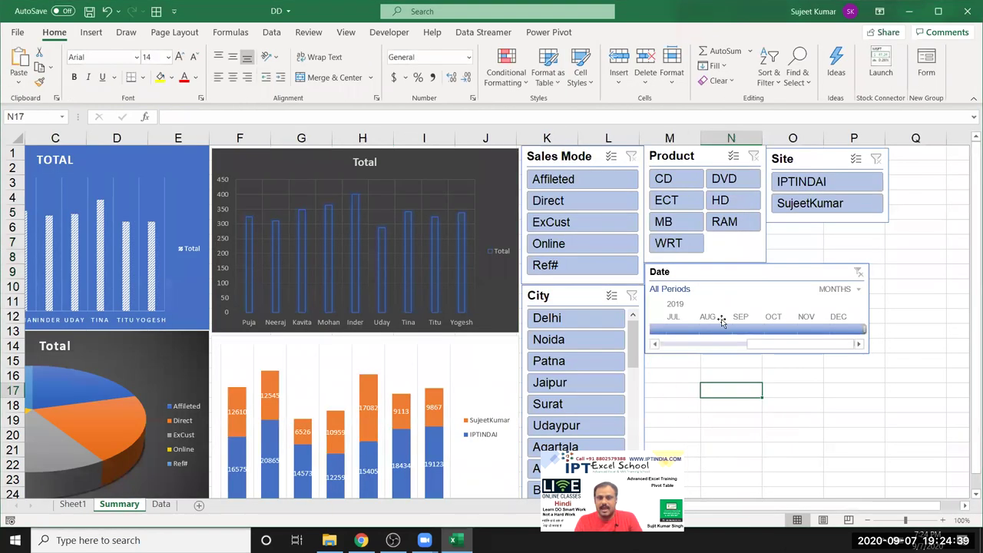
pyautogui.click(829, 432)
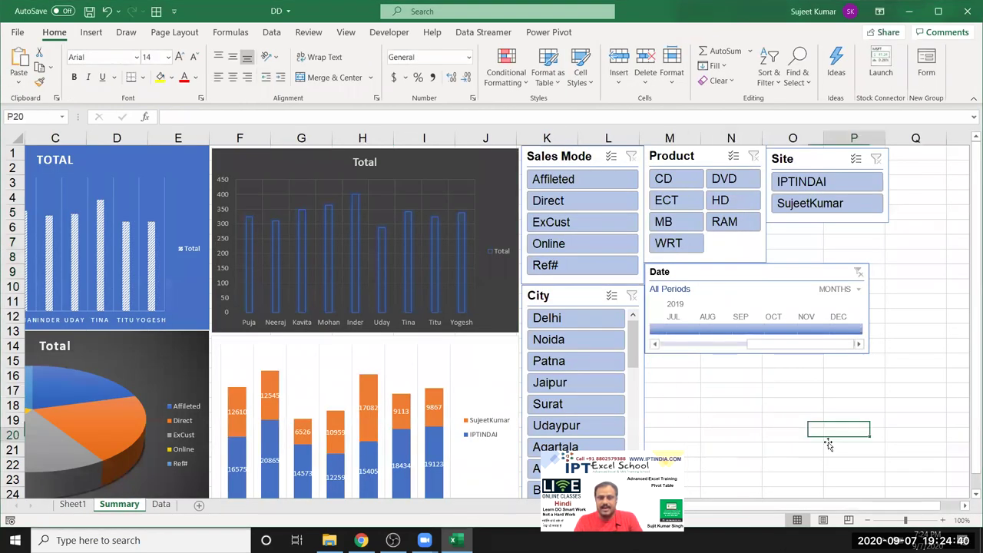
pyautogui.click(670, 184)
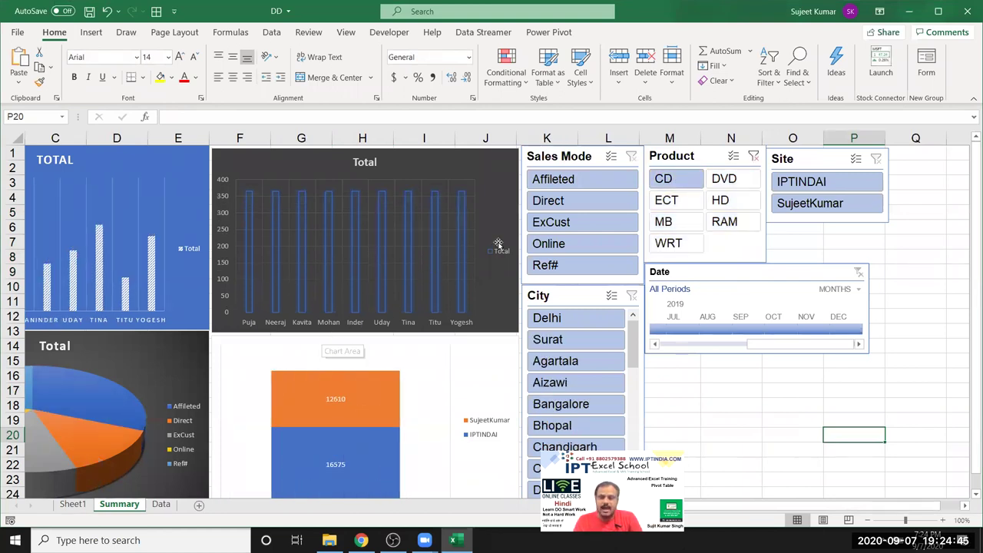
pyautogui.moveTo(677, 181)
pyautogui.mouseDown()
pyautogui.moveTo(677, 221)
pyautogui.moveTo(726, 181)
pyautogui.mouseUp()
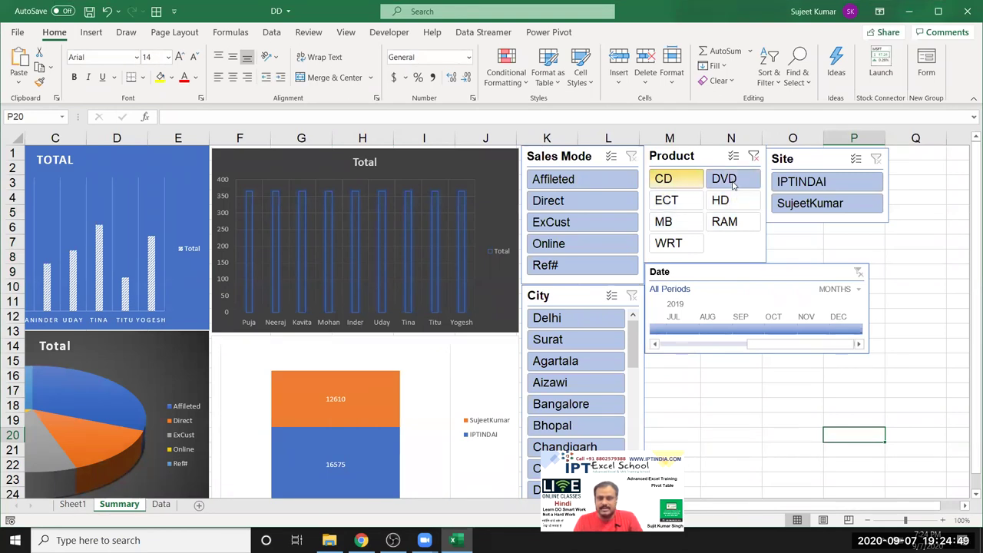
pyautogui.click(729, 199)
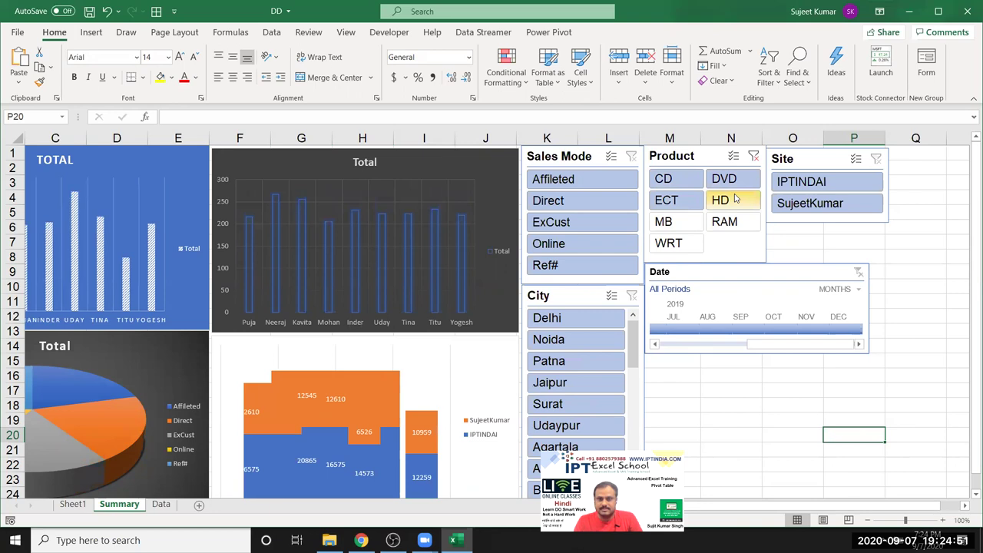
pyautogui.moveTo(611, 179); pyautogui.dragTo(591, 223)
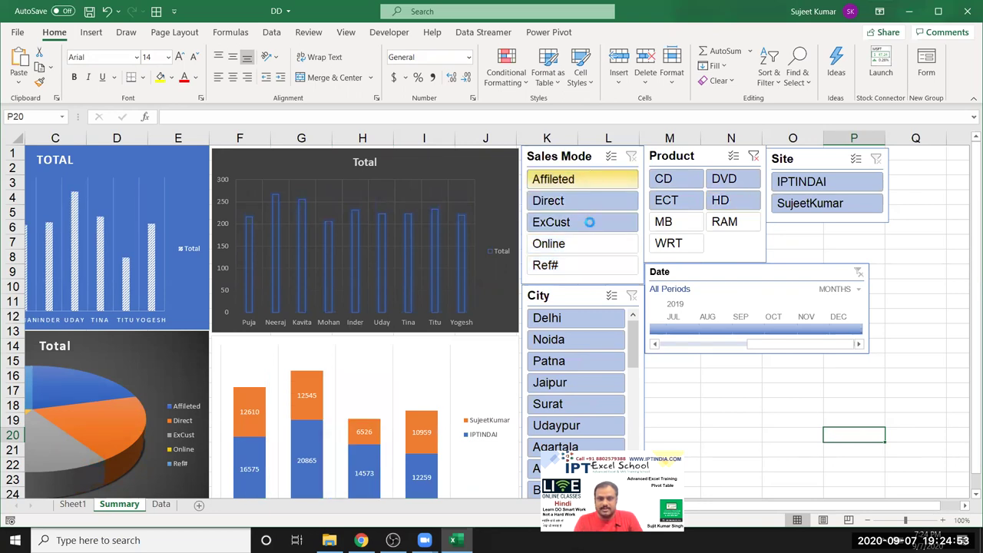
pyautogui.click(745, 328)
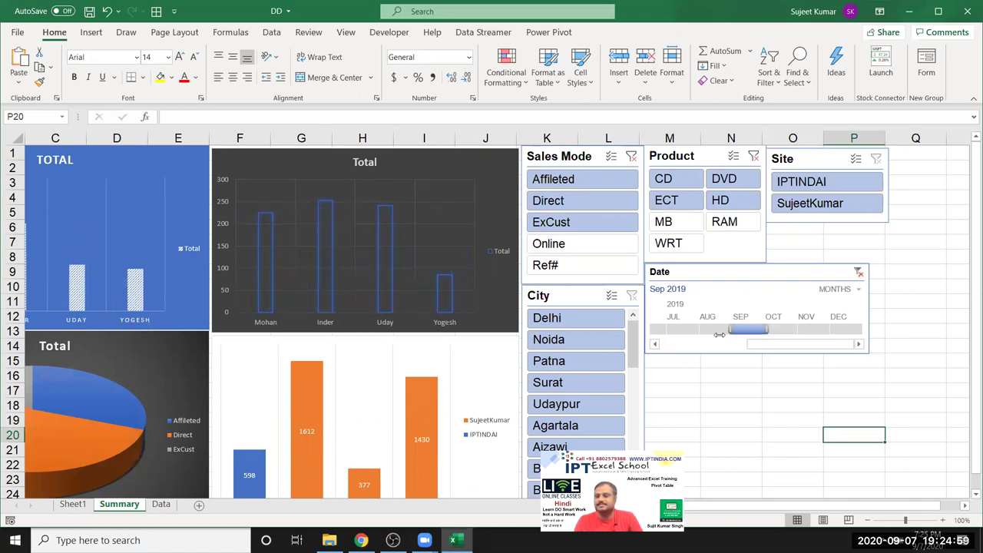
pyautogui.click(858, 274)
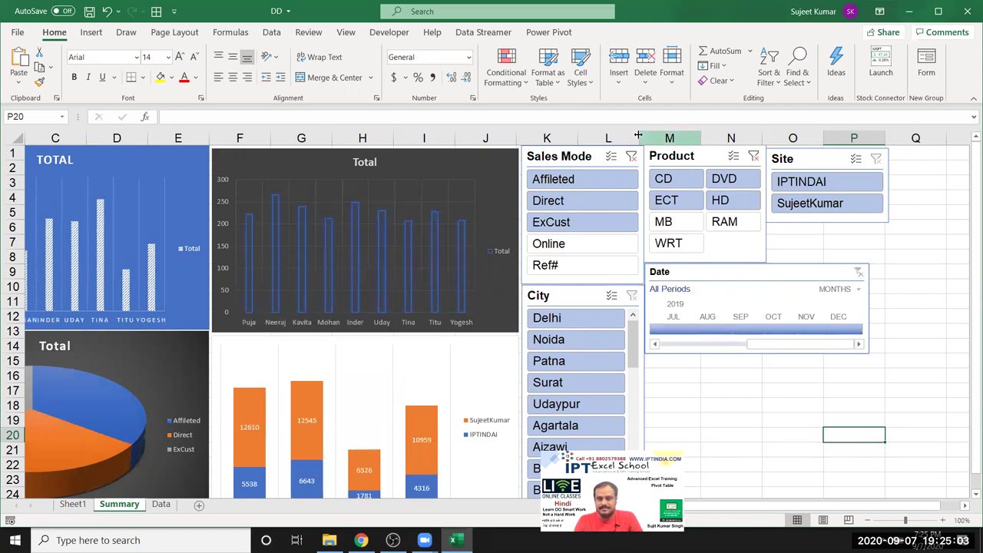
pyautogui.click(630, 156)
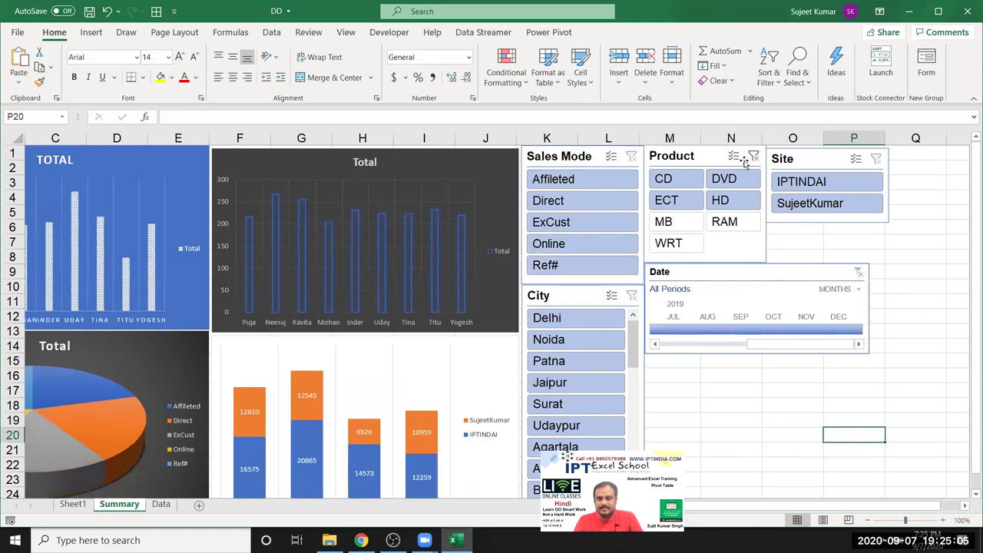
pyautogui.click(754, 157)
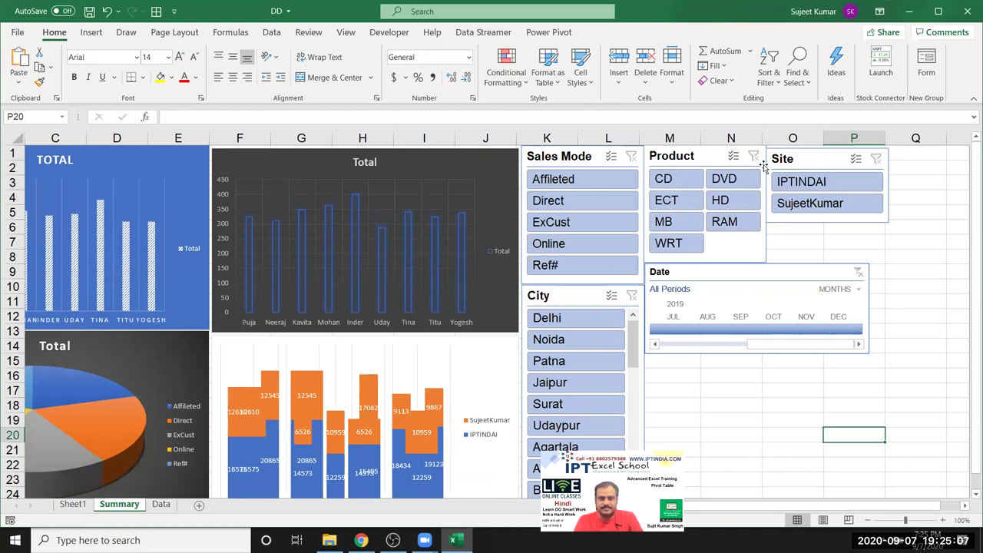
pyautogui.click(750, 363)
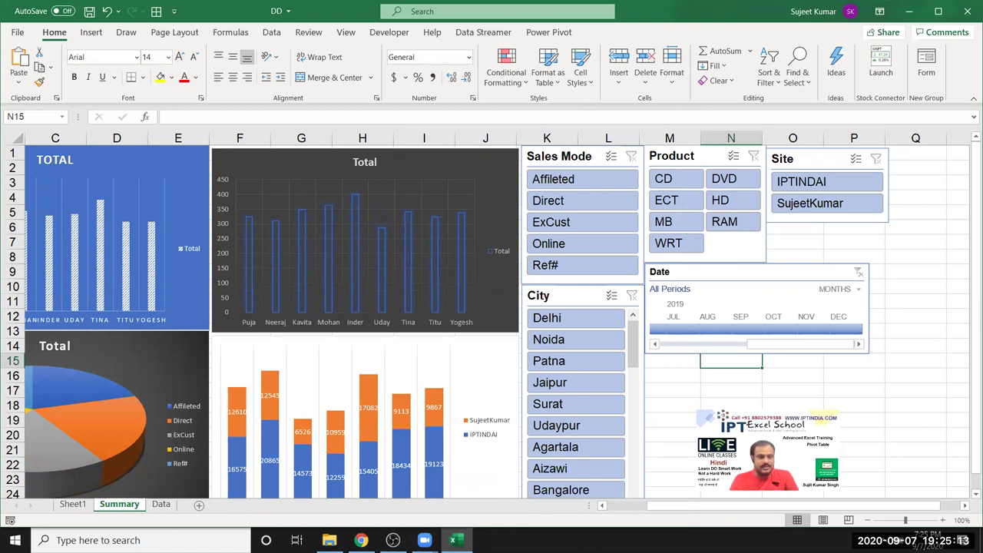
# - Insert blank rows above row 1 of the dashboard with Ctrl+Shift+=
pyautogui.click(700, 390)
pyautogui.scroll(-1, 700, 389)
pyautogui.hscroll(-2, 306, 337)
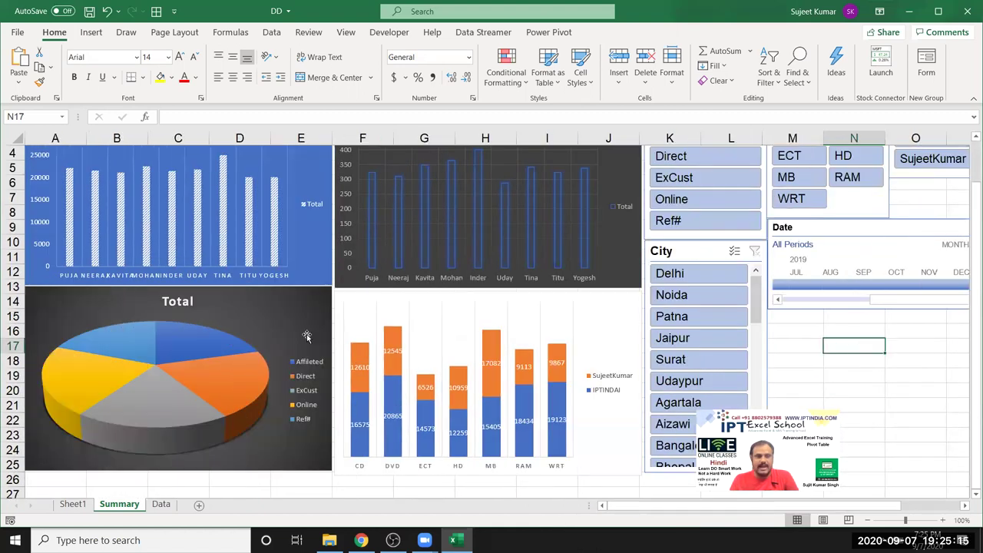
pyautogui.scroll(1, 181, 185)
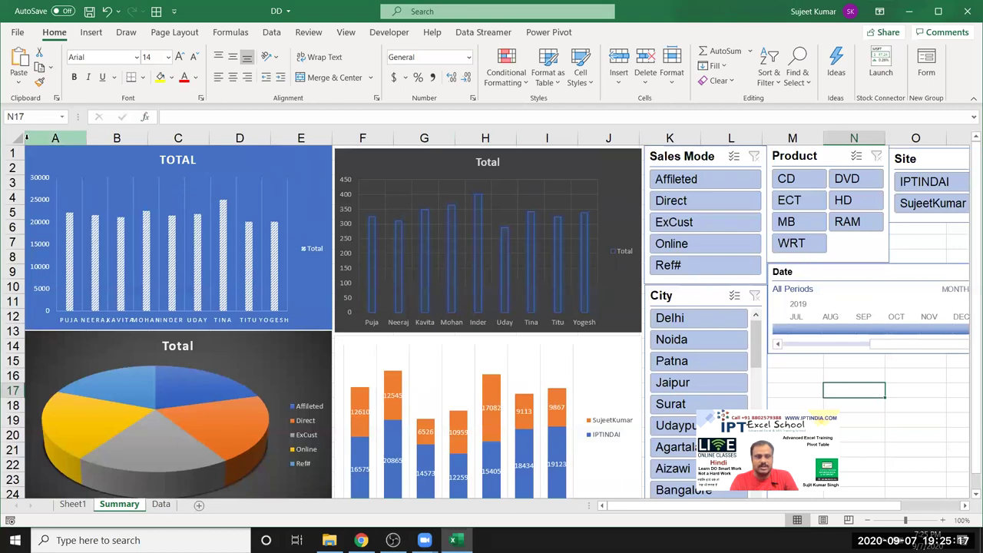
pyautogui.click(14, 153)
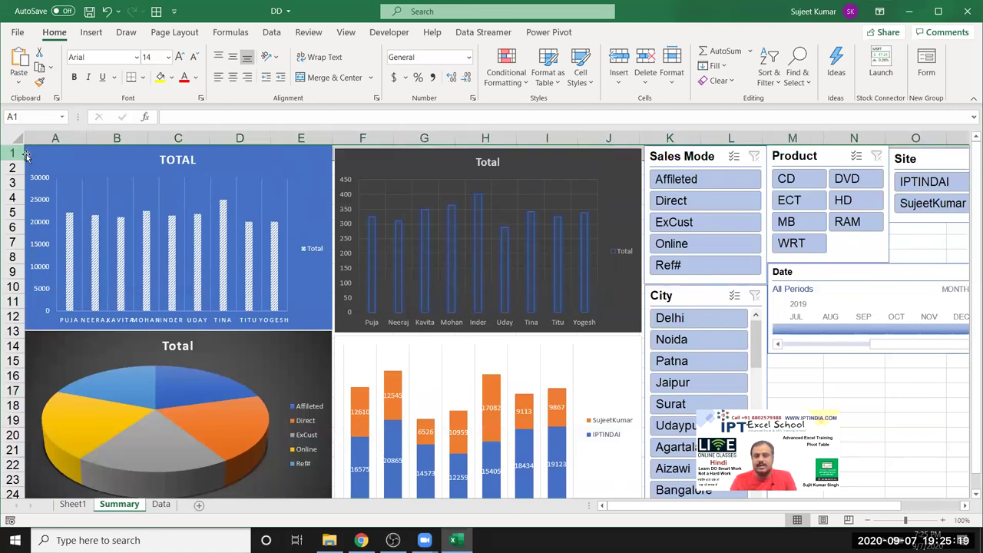
pyautogui.moveTo(147, 303)
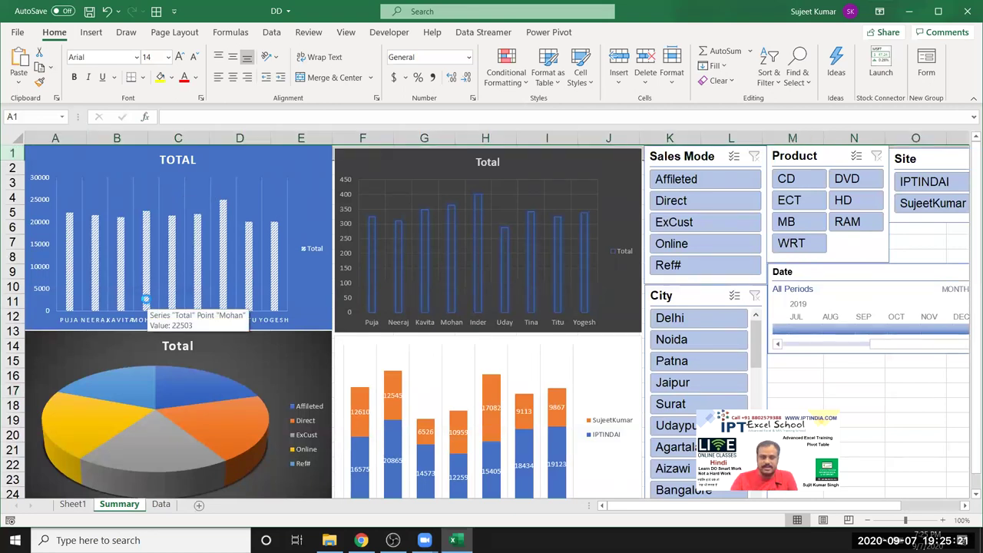
pyautogui.hotkey('ctrl', 'shift', '+')
pyautogui.hotkey('ctrl', 'shift', '+')
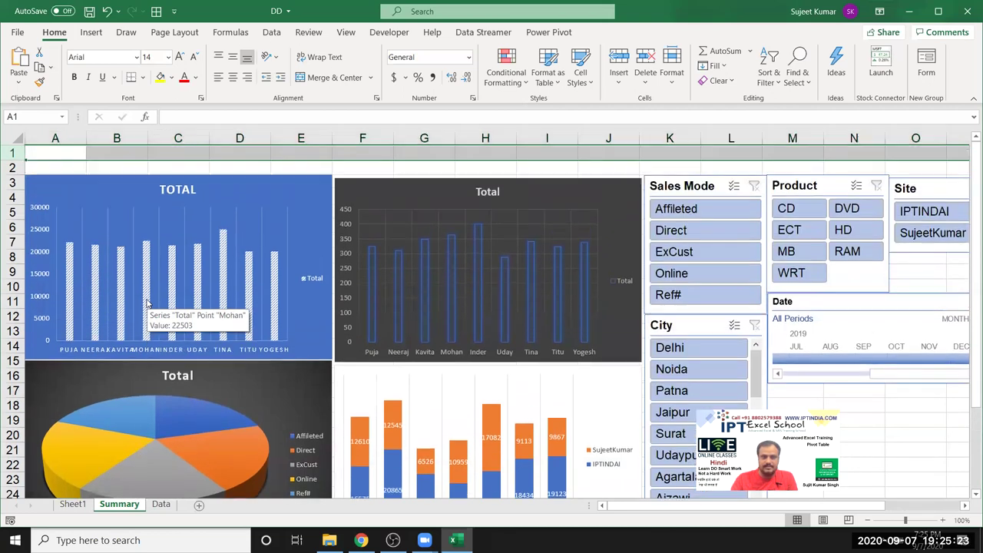
pyautogui.hotkey('ctrl', 'shift', '+')
pyautogui.hotkey('ctrl', 'shift', '+')
pyautogui.hotkey('ctrl', 'shift', '+')
pyautogui.hotkey('ctrl', 'shift', '+')
pyautogui.hotkey('ctrl', 'shift', '+')
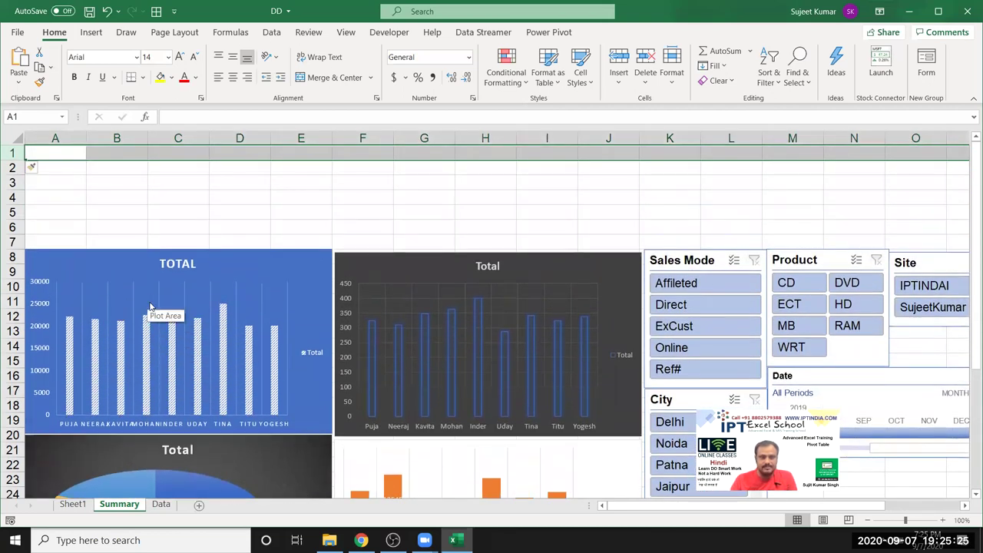
# - Reduce row 1's height to a thin strip
pyautogui.click(212, 165)
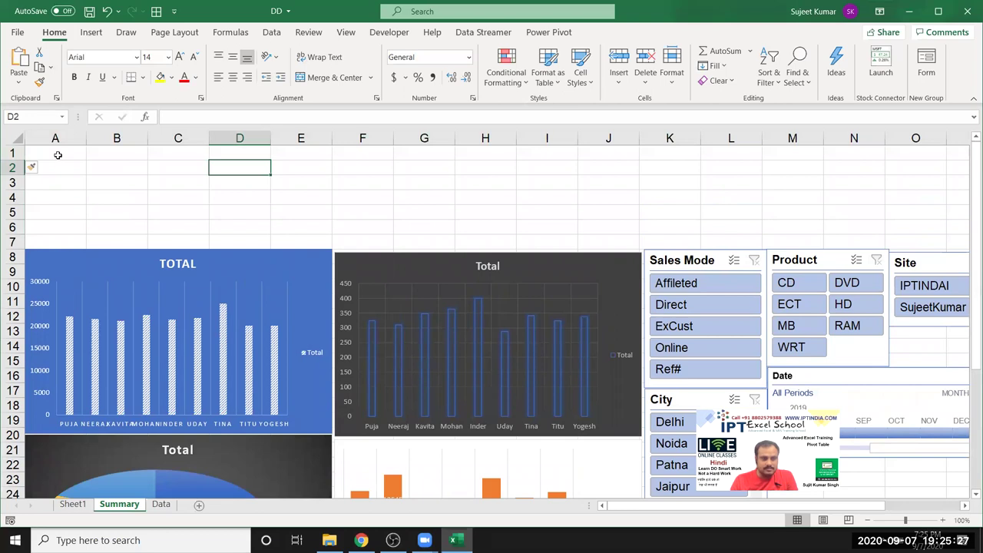
pyautogui.moveTo(58, 155); pyautogui.dragTo(191, 215)
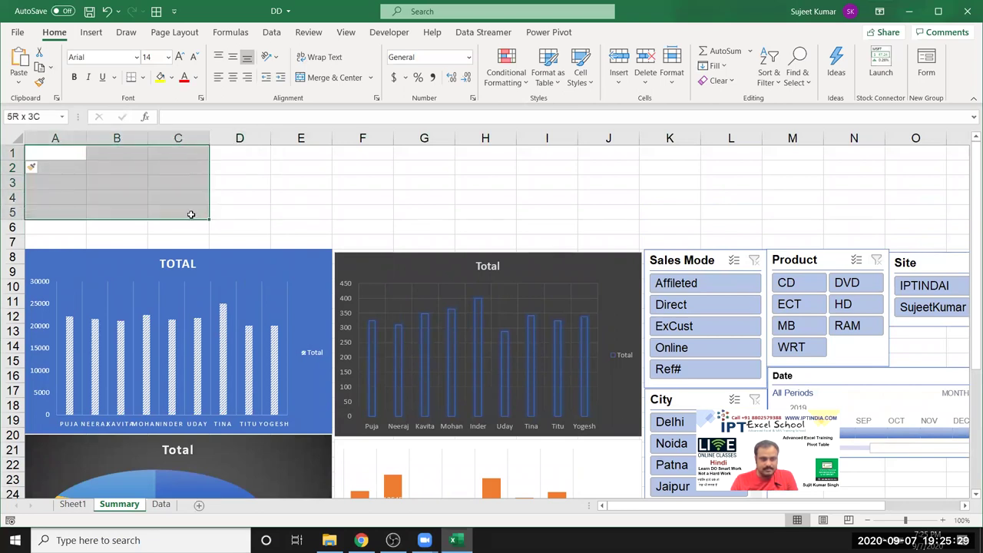
pyautogui.click(300, 182)
pyautogui.moveTo(13, 160)
pyautogui.mouseDown()
pyautogui.moveTo(17, 150)
pyautogui.moveTo(764, 149)
pyautogui.moveTo(612, 139)
pyautogui.moveTo(636, 135)
pyautogui.mouseUp()
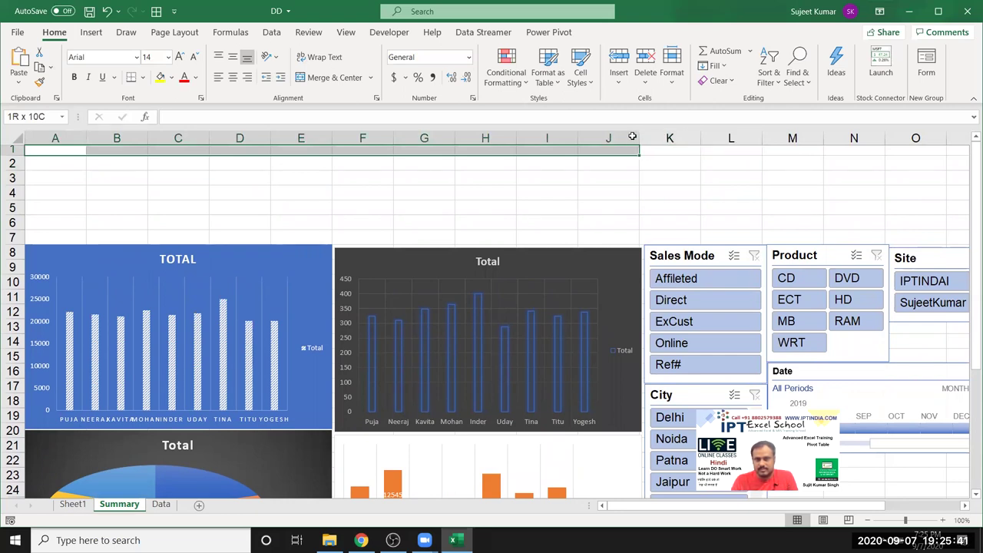
# - Fill the thin top row across the dashboard width blue
pyautogui.moveTo(632, 136)
pyautogui.mouseDown()
pyautogui.moveTo(666, 137)
pyautogui.moveTo(632, 142)
pyautogui.mouseUp()
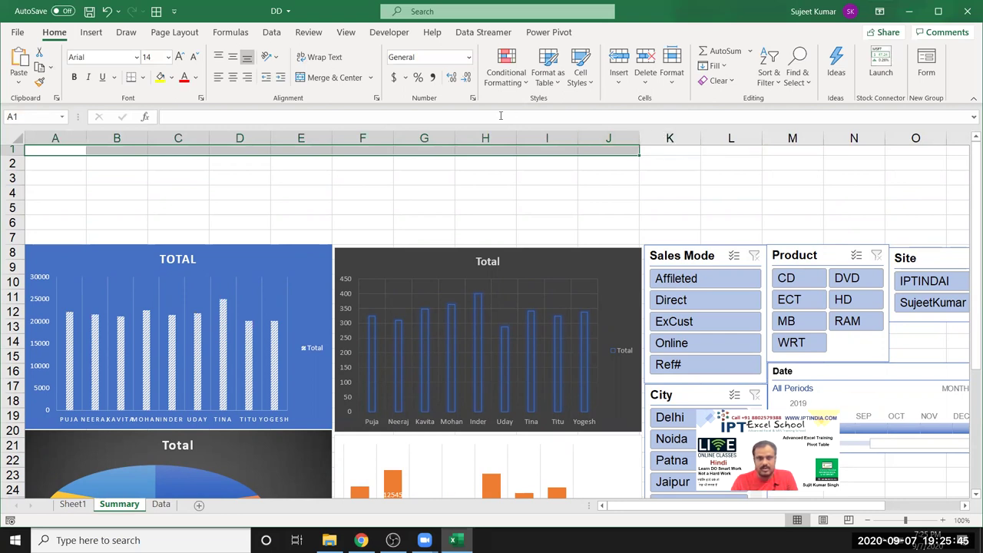
pyautogui.click(171, 77)
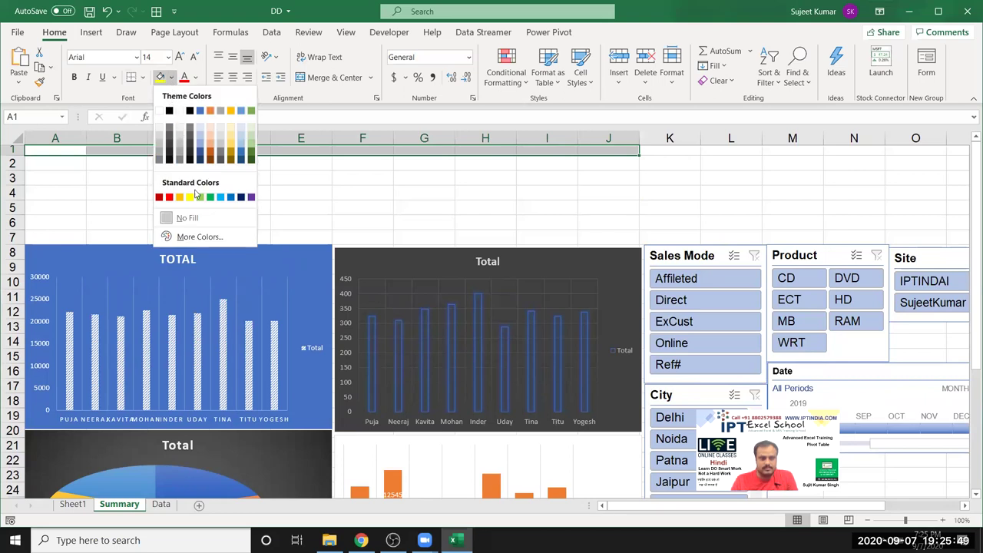
pyautogui.click(221, 200)
pyautogui.click(218, 195)
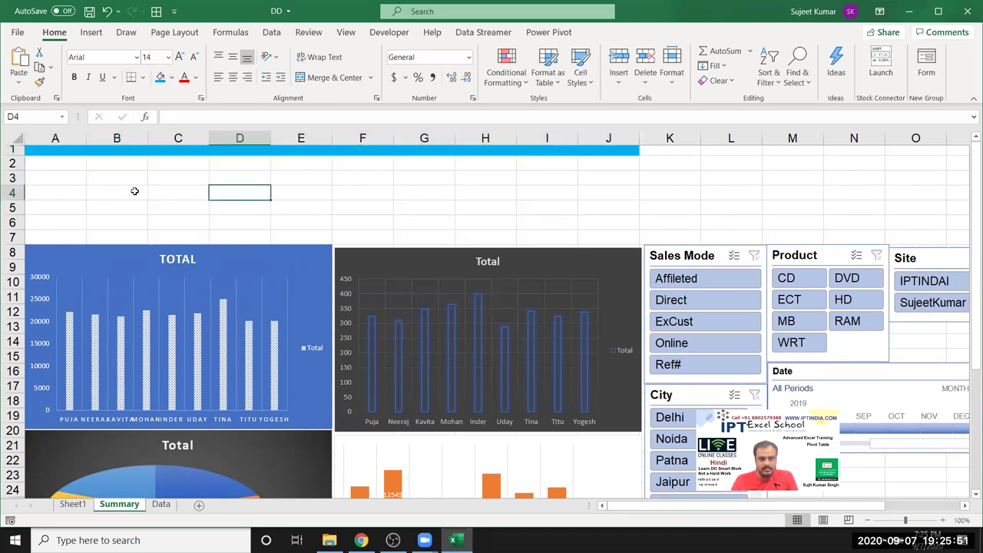
# - Narrow columns C and F into thin stripes and fill C2:C7 and F2:F7 blue
pyautogui.moveTo(70, 160); pyautogui.dragTo(125, 180)
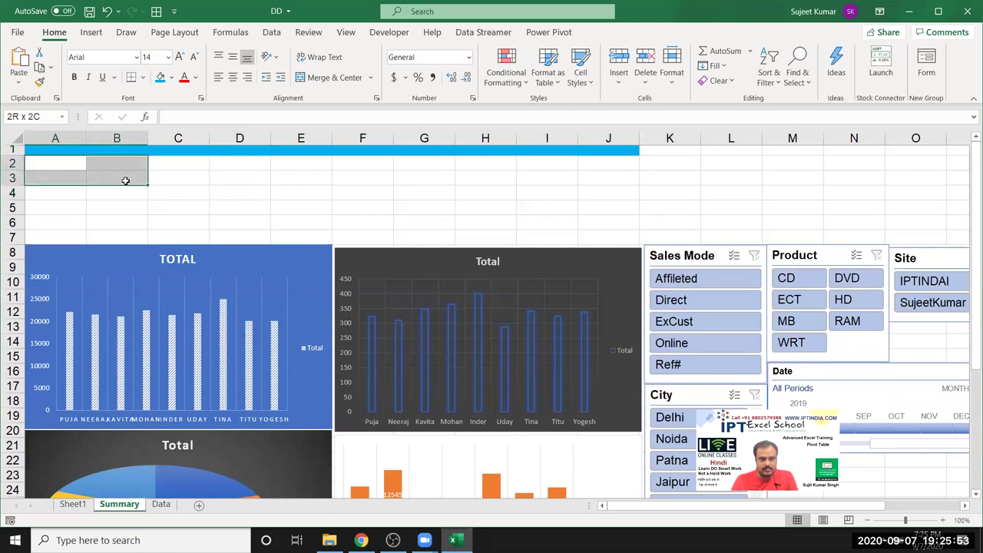
pyautogui.click(211, 165)
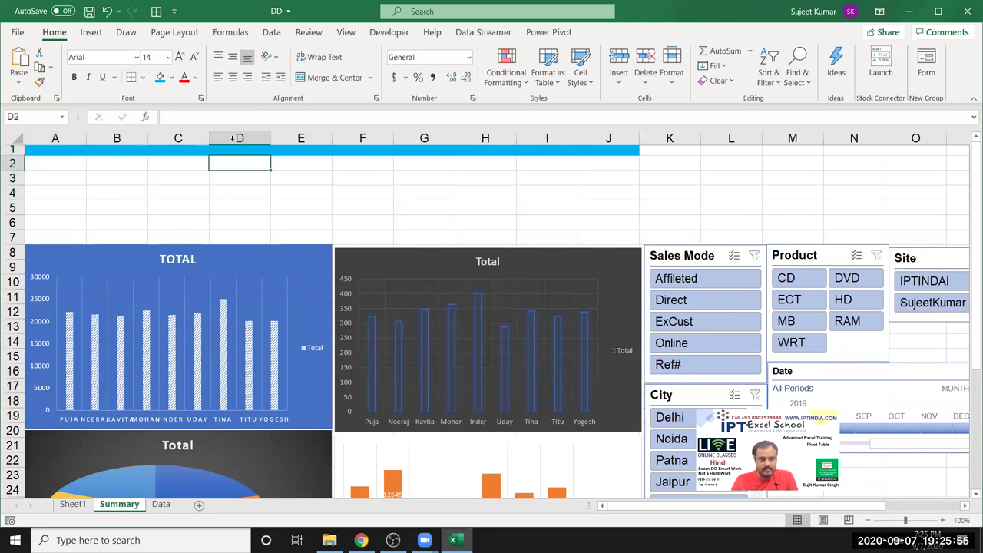
pyautogui.moveTo(209, 138)
pyautogui.mouseDown()
pyautogui.moveTo(158, 138)
pyautogui.moveTo(152, 237)
pyautogui.mouseUp()
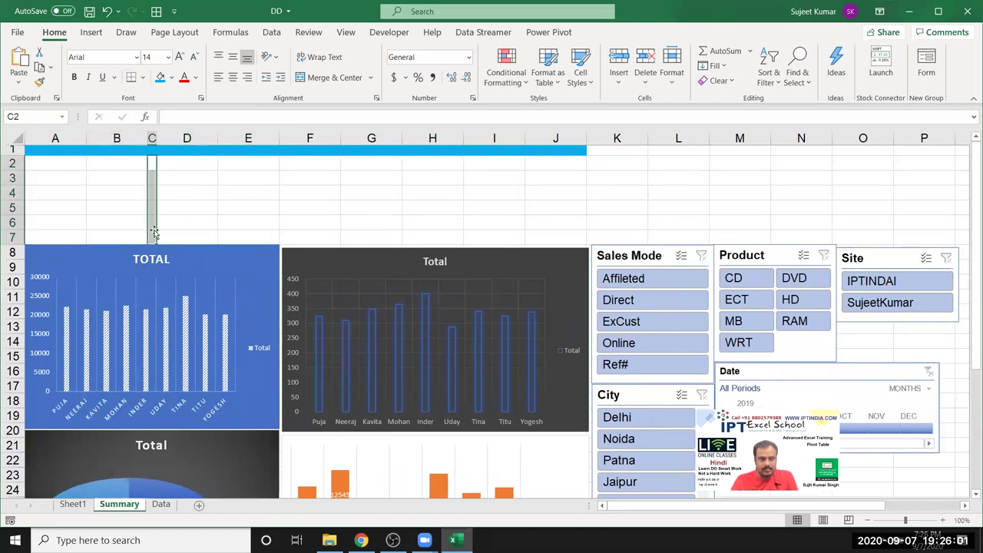
pyautogui.click(263, 187)
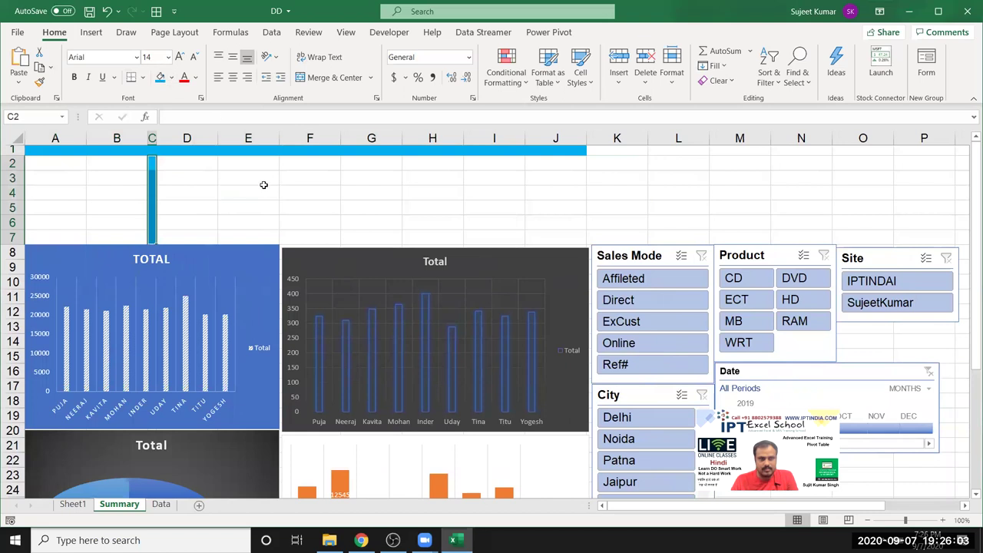
pyautogui.moveTo(341, 144)
pyautogui.mouseDown()
pyautogui.moveTo(291, 144)
pyautogui.moveTo(285, 233)
pyautogui.mouseUp()
pyautogui.click(293, 174)
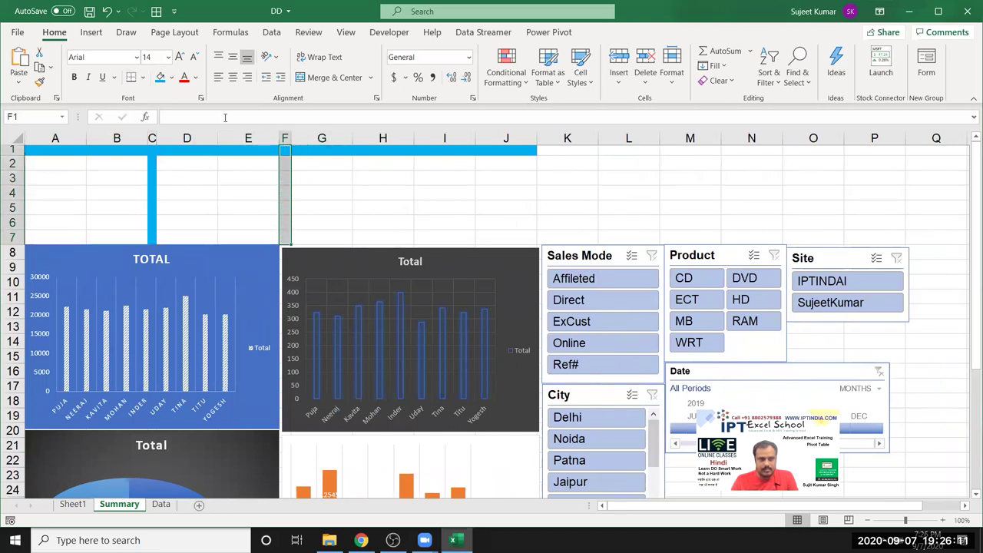
pyautogui.click(160, 77)
pyautogui.click(335, 181)
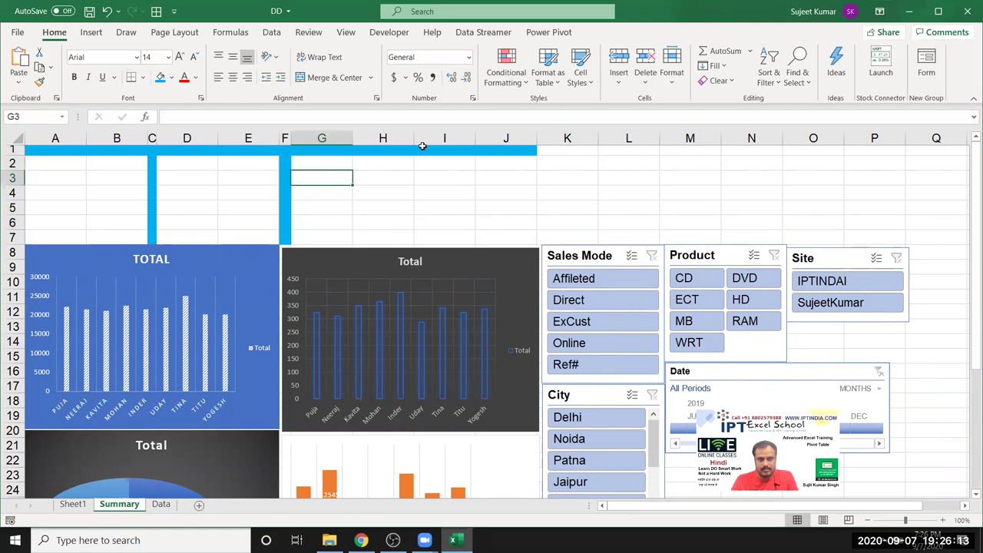
# - Narrow columns I and K into thin stripes and fill I1:I7 and K1:K7 blue
pyautogui.moveTo(476, 141)
pyautogui.mouseDown()
pyautogui.moveTo(424, 145)
pyautogui.moveTo(416, 233)
pyautogui.mouseUp()
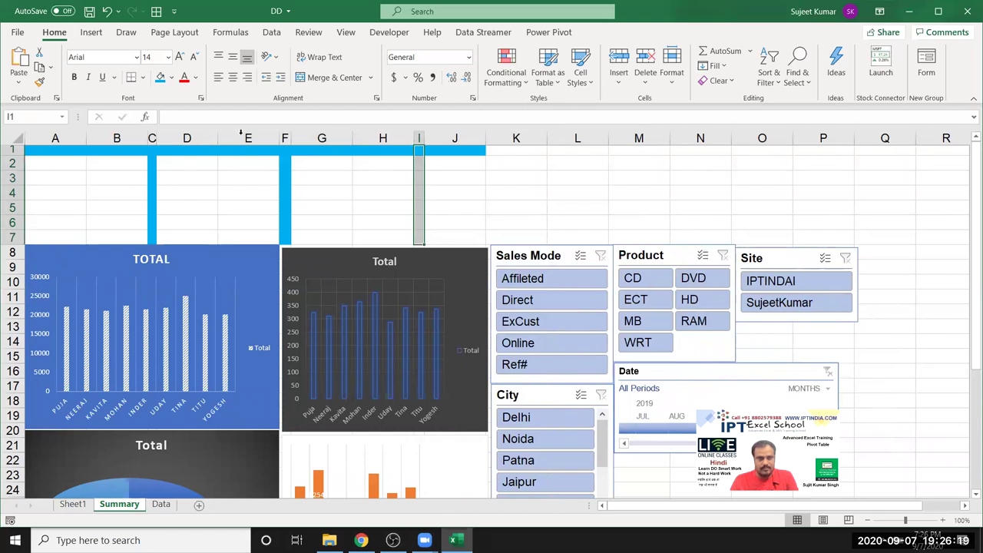
pyautogui.press('F4')
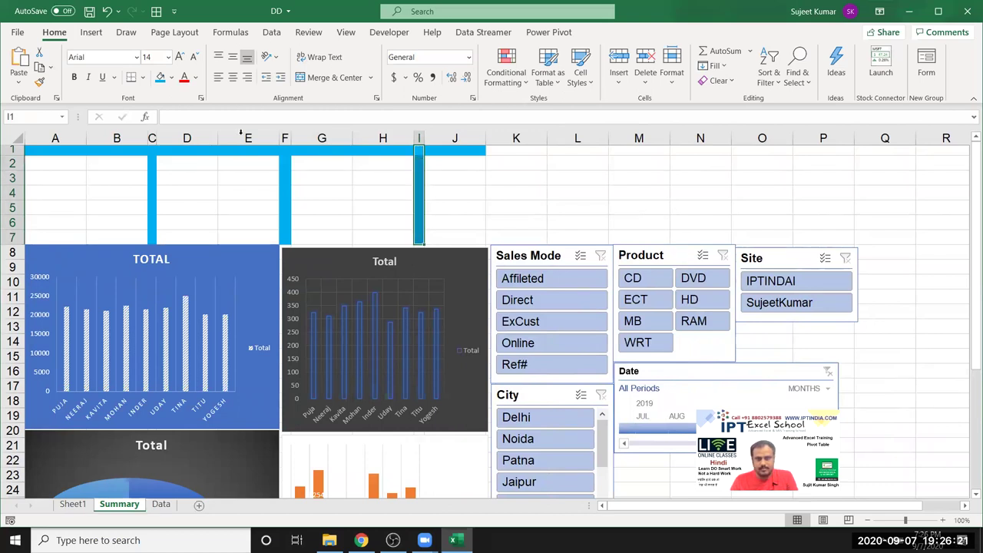
pyautogui.click(580, 161)
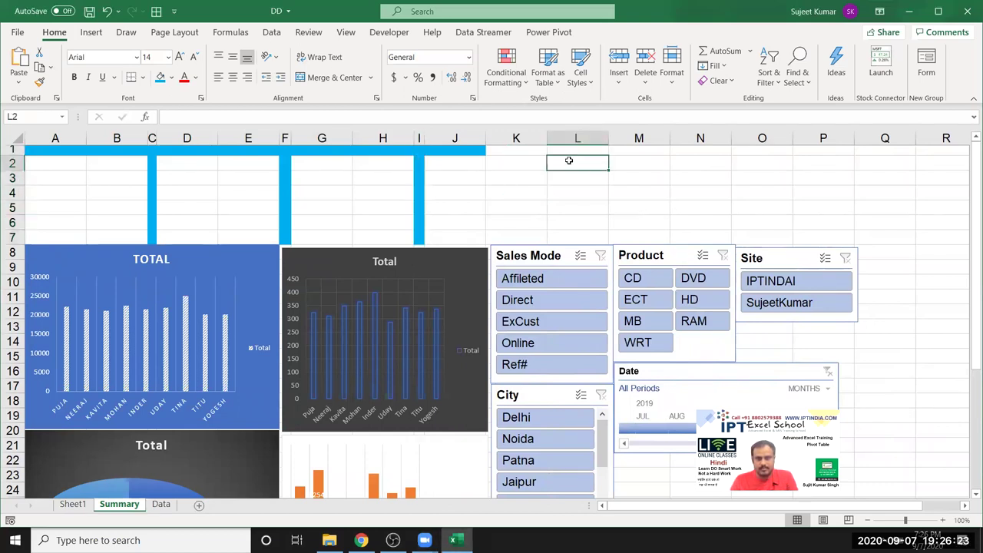
pyautogui.click(476, 149)
pyautogui.moveTo(552, 141)
pyautogui.mouseDown()
pyautogui.moveTo(495, 146)
pyautogui.moveTo(487, 232)
pyautogui.mouseUp()
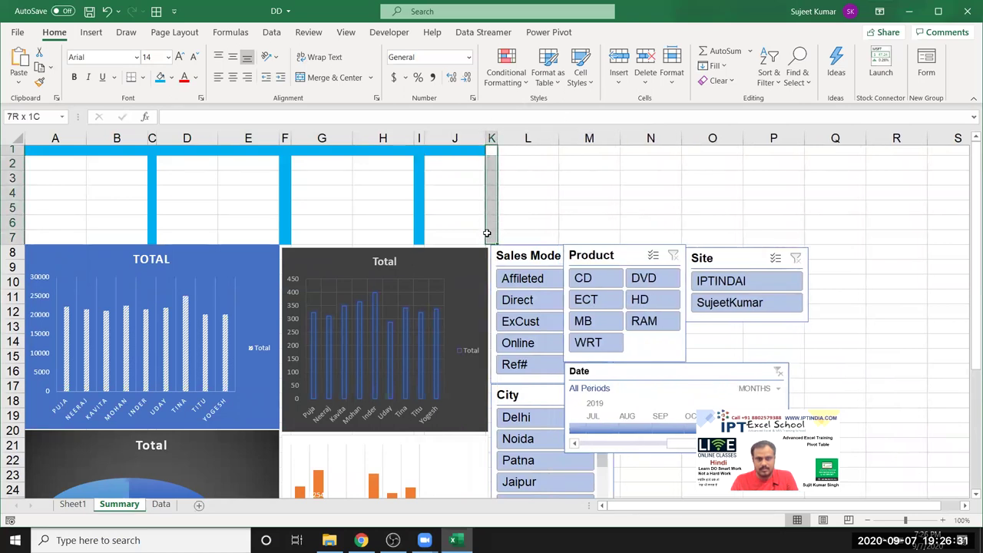
pyautogui.click(160, 77)
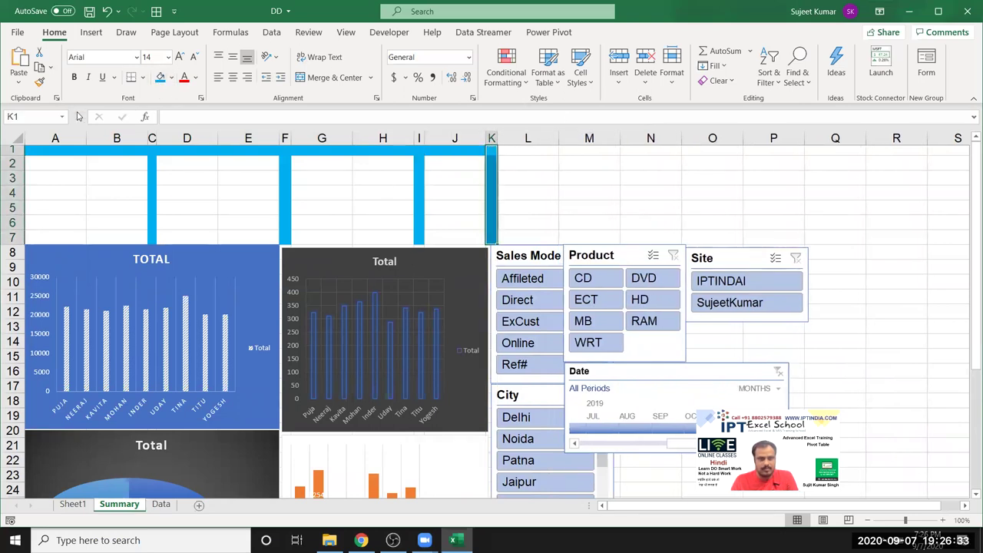
# - Shorten row 7 into a thin bar closing the bottom of the KPI boxes
pyautogui.moveTo(45, 237); pyautogui.dragTo(492, 238)
pyautogui.moveTo(16, 242); pyautogui.dragTo(16, 237)
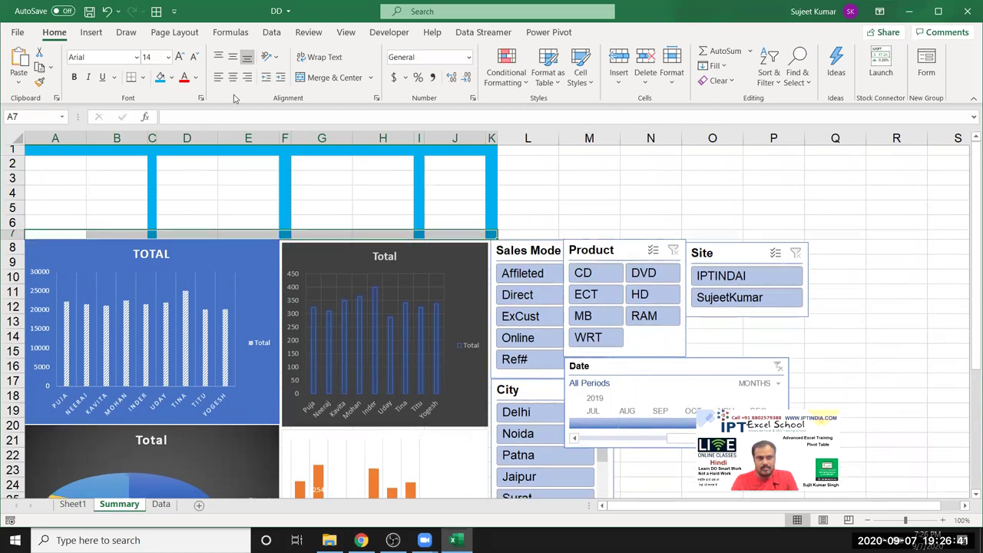
pyautogui.click(195, 190)
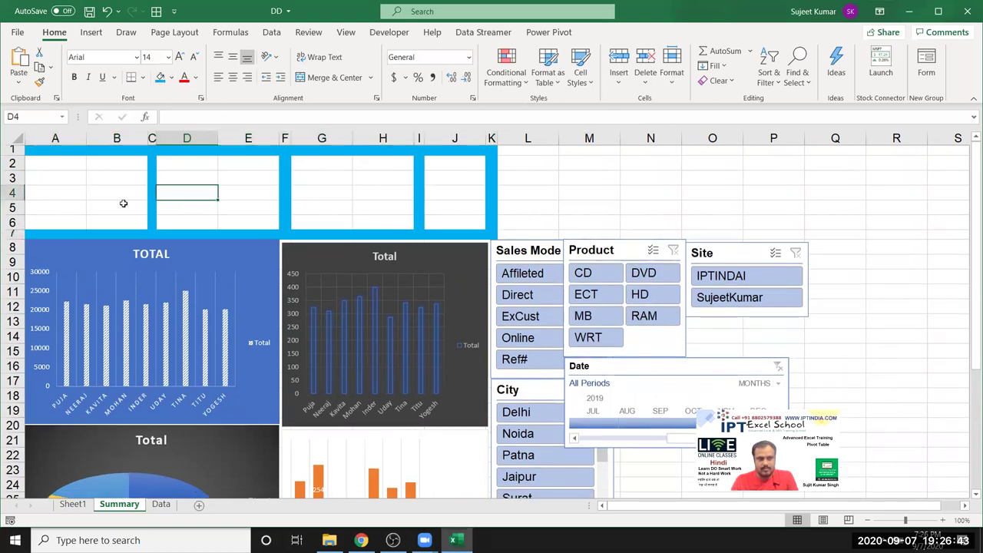
# - Merge and centre L1:Q3 and enter the title 'Monthly Sales Report'
pyautogui.click(533, 247)
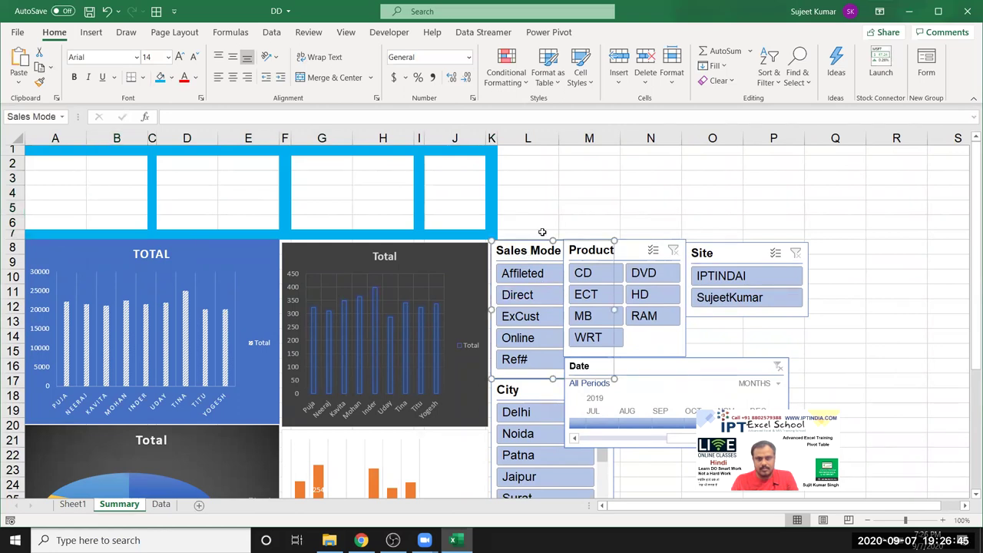
pyautogui.moveTo(538, 151); pyautogui.dragTo(820, 217)
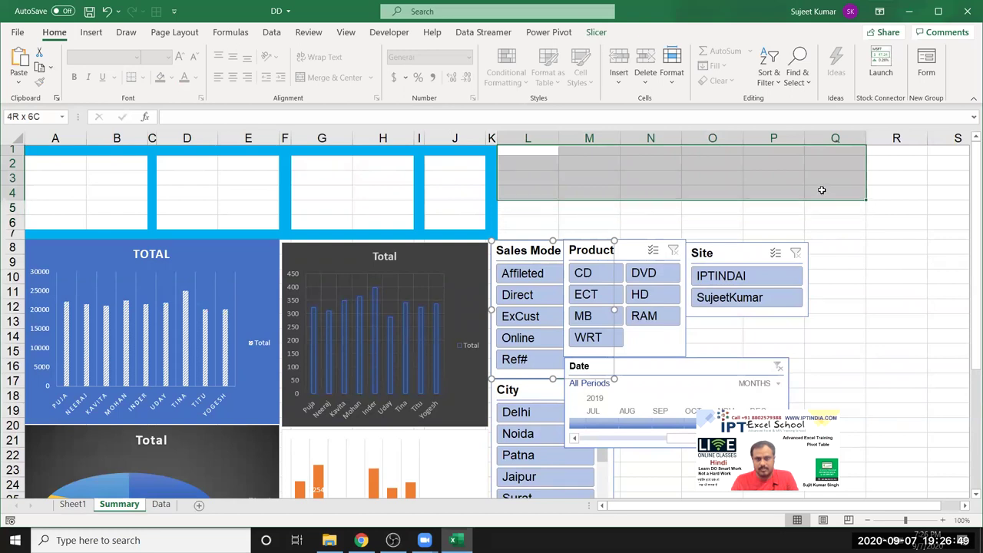
pyautogui.moveTo(820, 229); pyautogui.dragTo(826, 180)
pyautogui.click(335, 76)
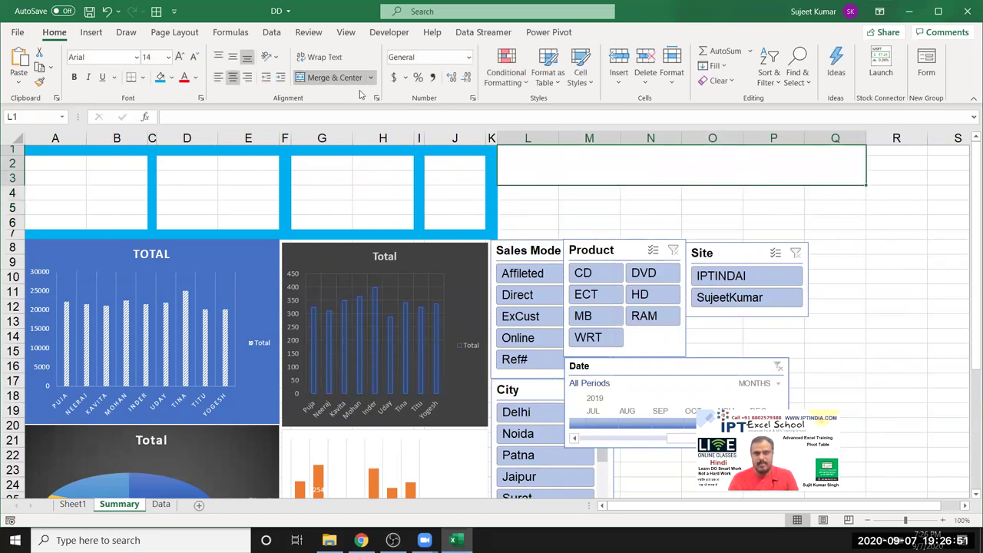
pyautogui.write('Mo')
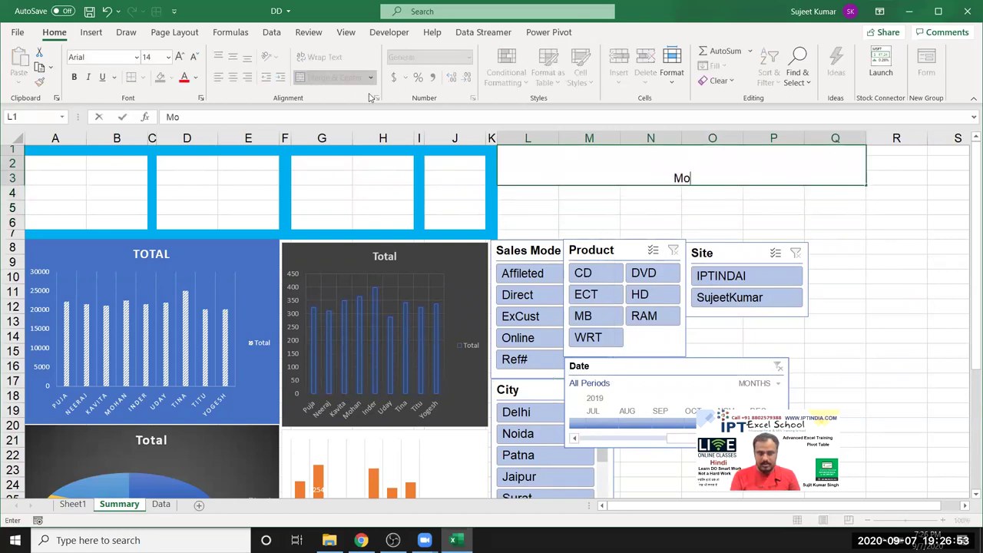
pyautogui.write('nthly Sales Report')
pyautogui.click(599, 214)
pyautogui.click(634, 165)
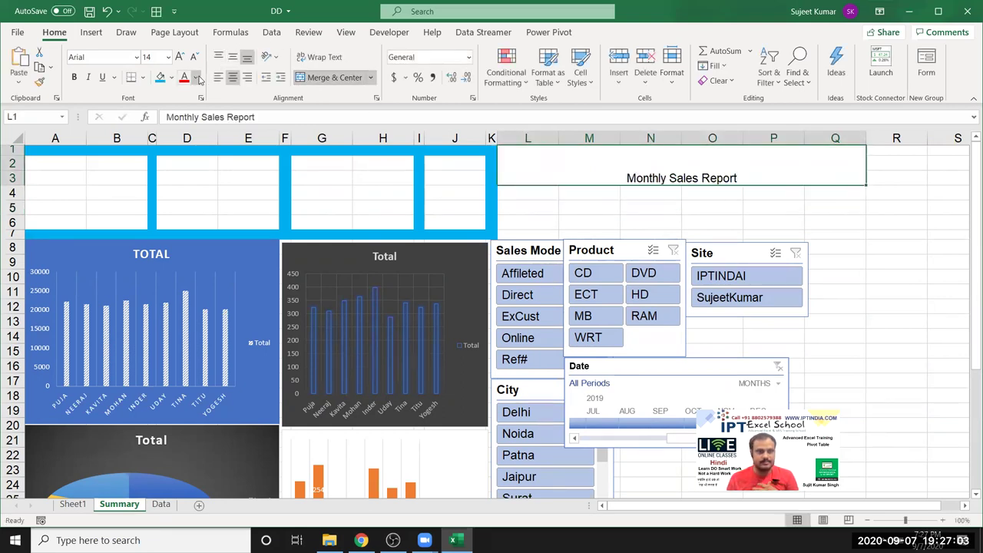
# - Enlarge the title to 36-point font and underline it
pyautogui.doubleClick(179, 57)
pyautogui.doubleClick(179, 58)
pyautogui.click(179, 58)
pyautogui.doubleClick(179, 58)
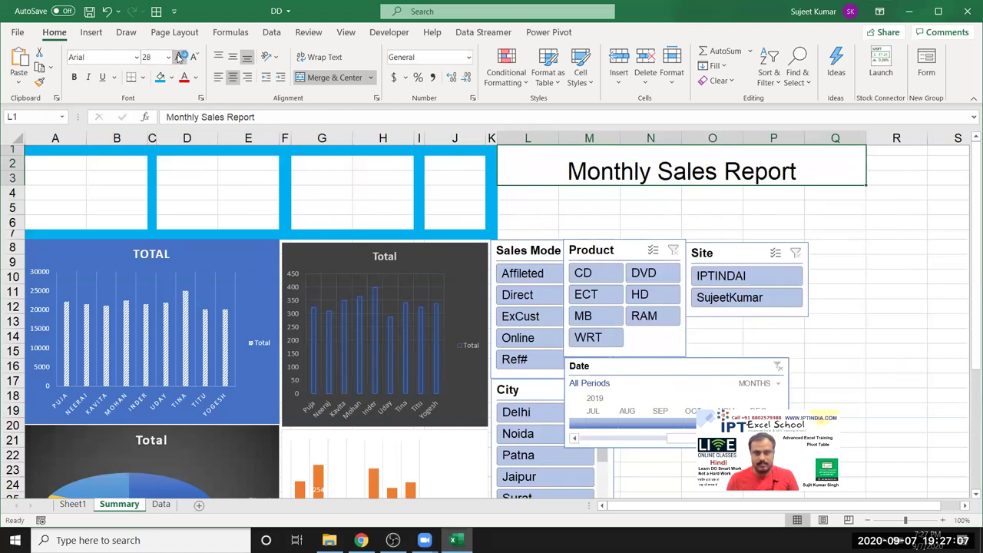
pyautogui.click(179, 57)
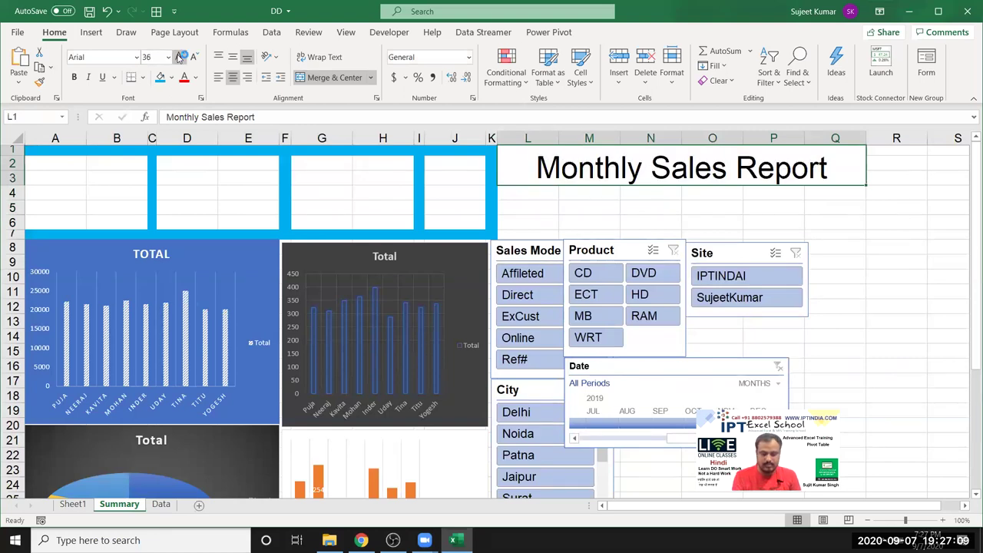
pyautogui.hotkey('ctrl', 'u')
# - Enter Month in L5, Sep in M5, 2020 in N5 and INDIA in P5
pyautogui.click(543, 203)
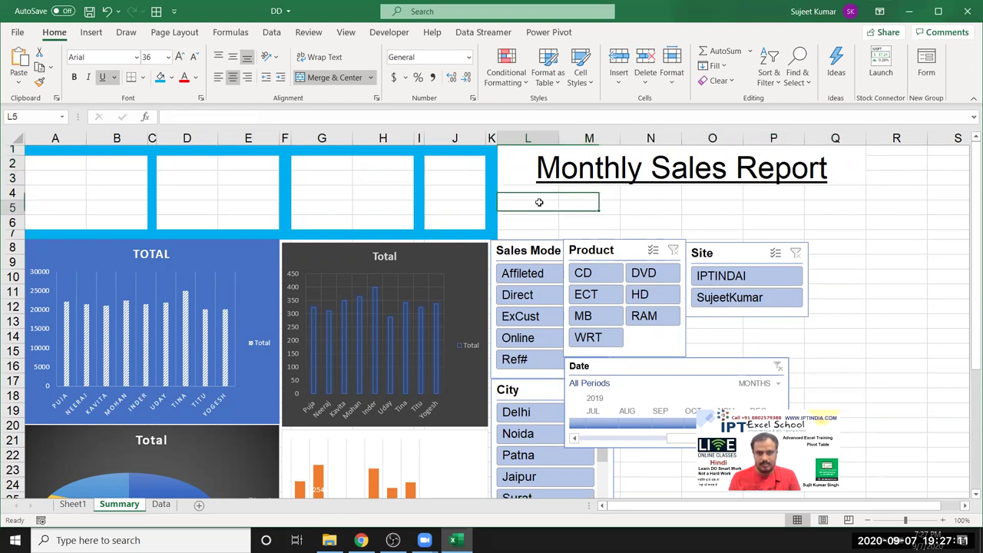
pyautogui.write('Month')
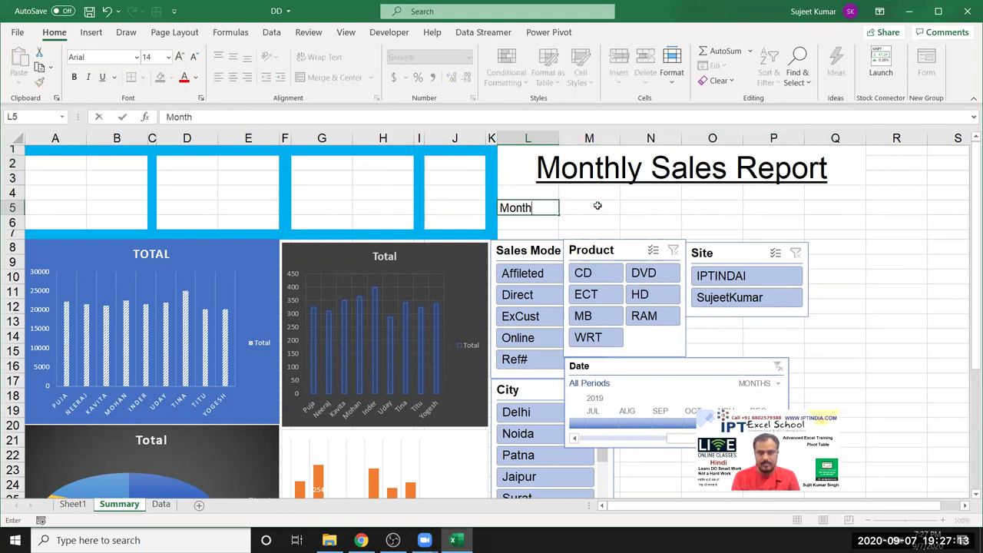
pyautogui.click(598, 206)
pyautogui.write('Sep')
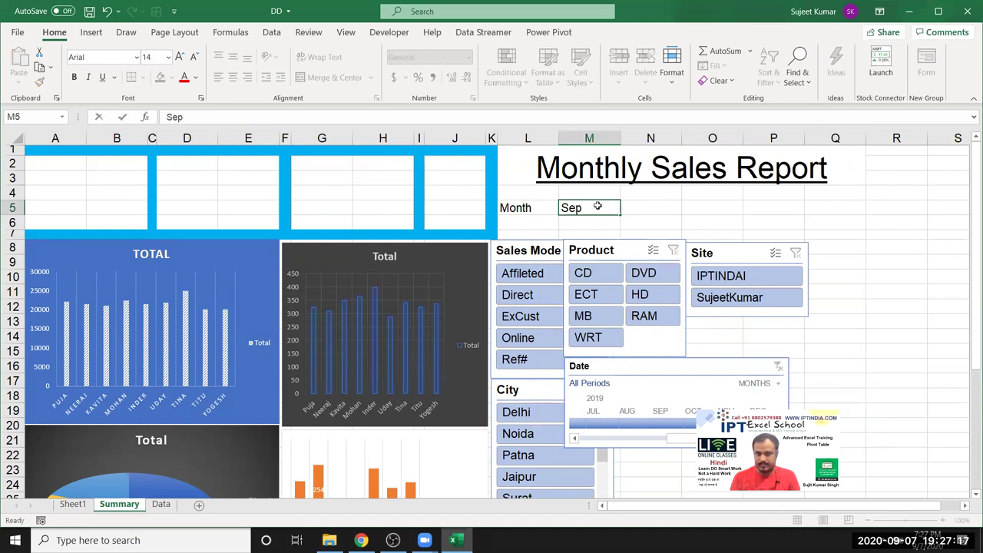
pyautogui.press('Left')
pyautogui.press('Right')
pyautogui.press('Right')
pyautogui.write('20')
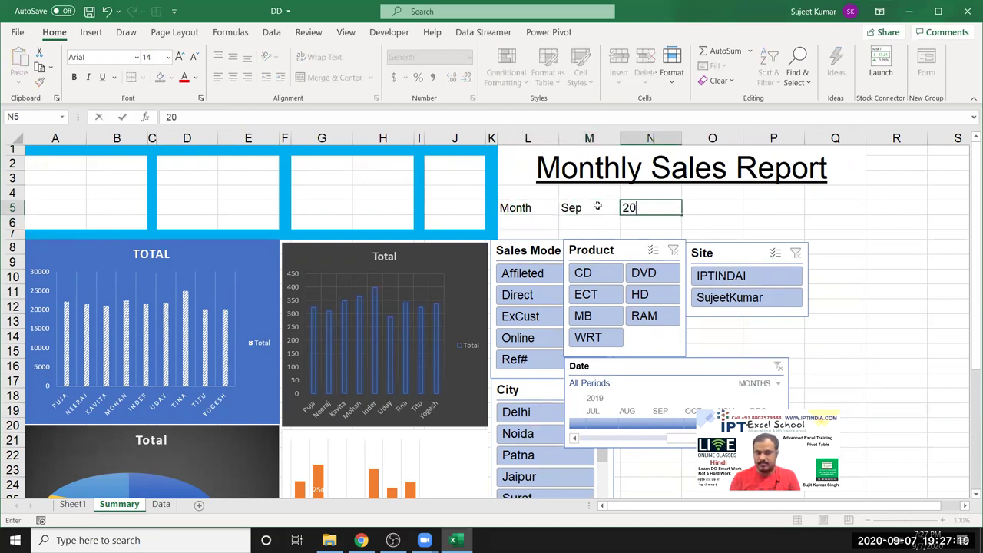
pyautogui.press('Right')
pyautogui.press('Right')
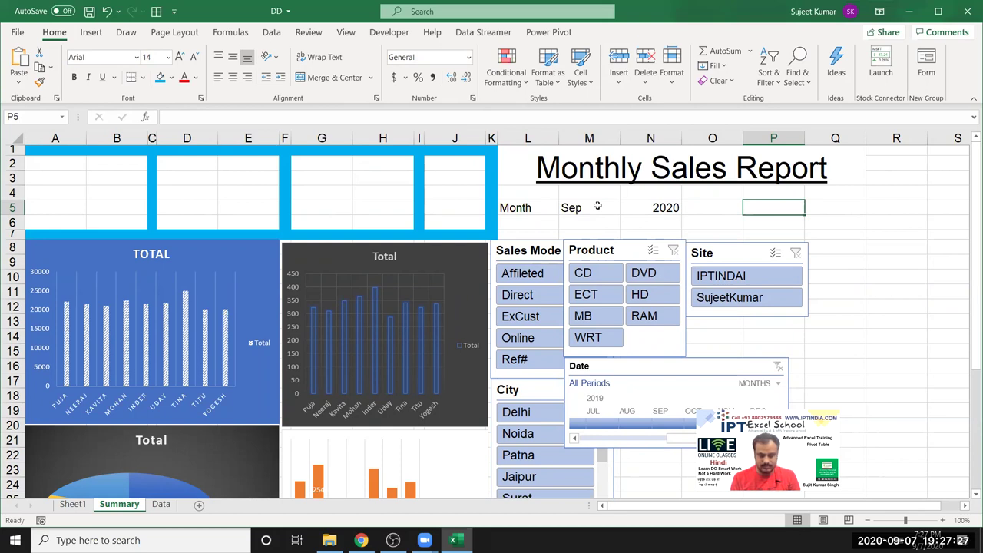
pyautogui.write('INDIA')
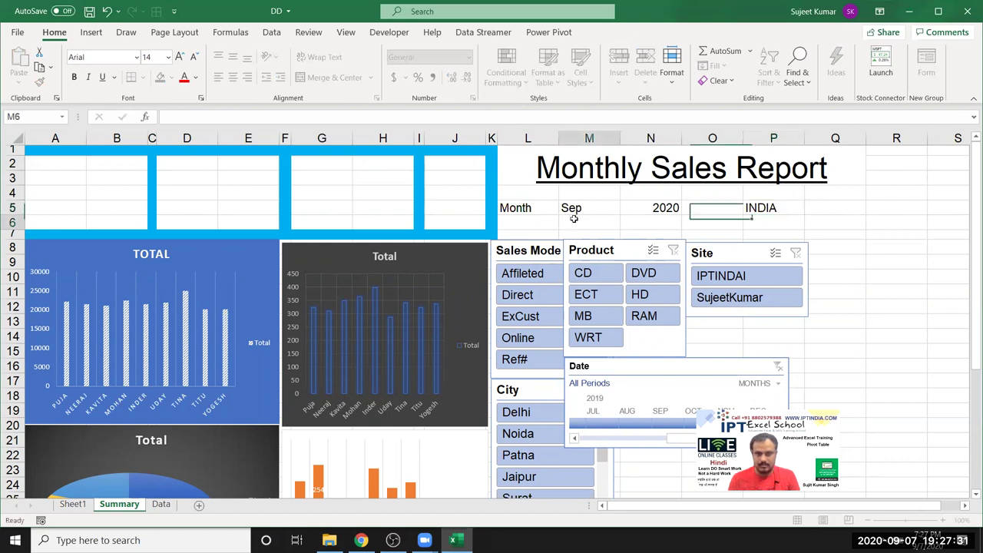
# - Make the L5:P5 details line bold
pyautogui.moveTo(530, 208); pyautogui.dragTo(767, 209)
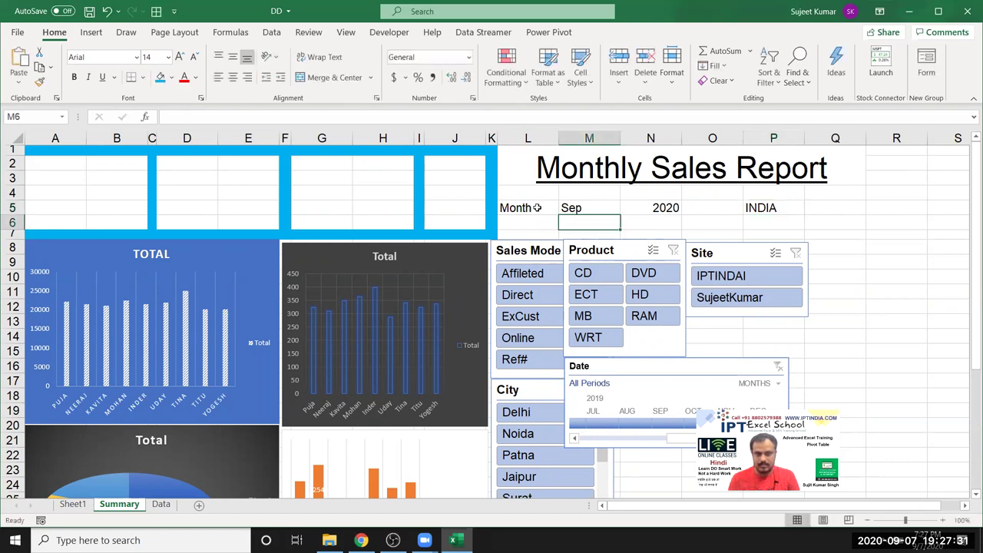
pyautogui.hotkey('ctrl', 'b')
pyautogui.click(845, 235)
pyautogui.moveTo(541, 232); pyautogui.dragTo(827, 230)
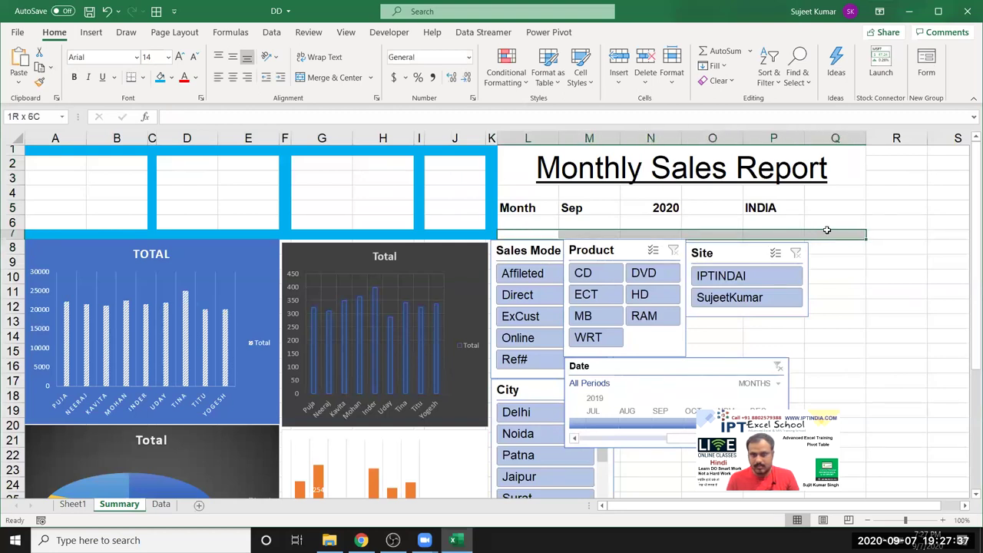
# - Fill L7:Q7 and a narrowed R1:R6 stripe blue, then shift the Site slicer right
pyautogui.click(159, 77)
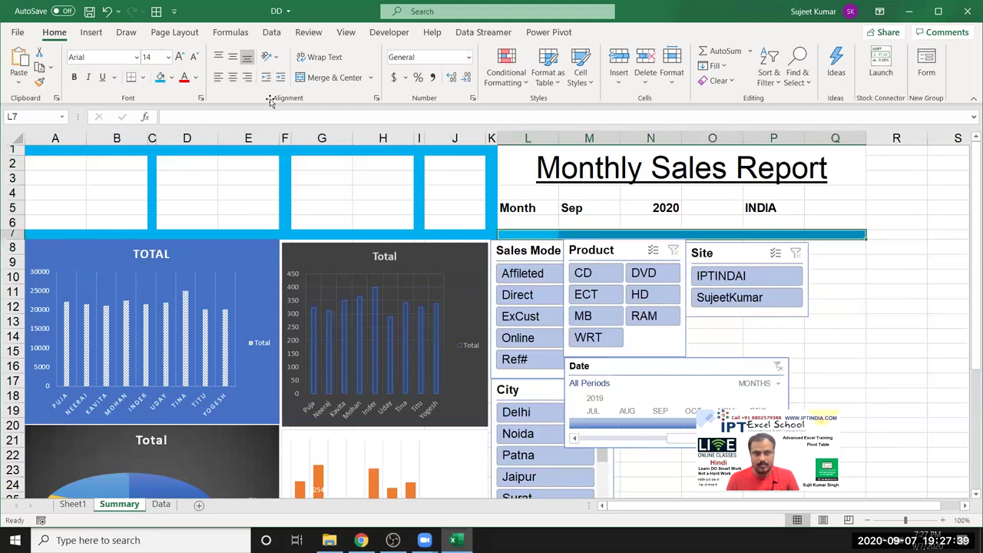
pyautogui.click(878, 235)
pyautogui.moveTo(928, 137); pyautogui.dragTo(514, 223)
pyautogui.moveTo(861, 225); pyautogui.dragTo(868, 226)
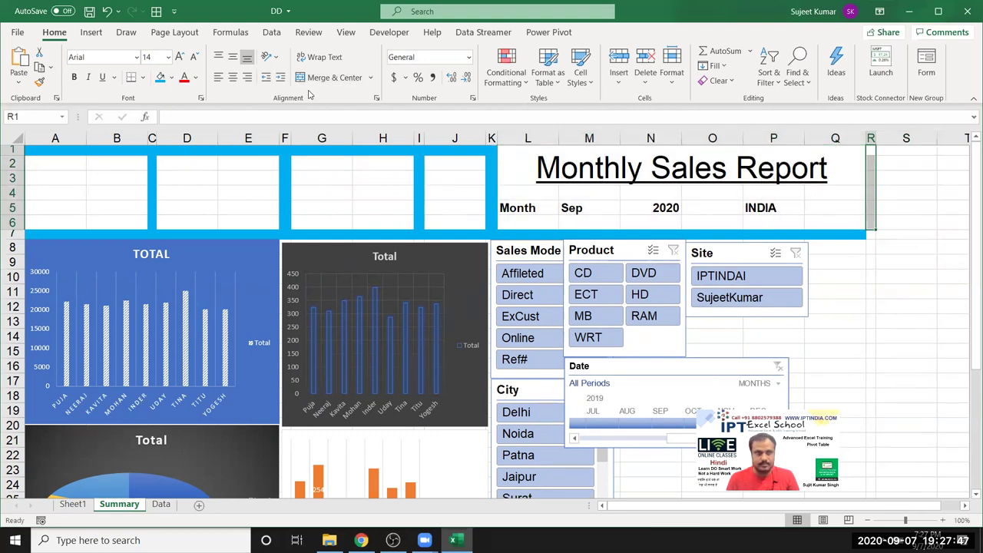
pyautogui.click(160, 79)
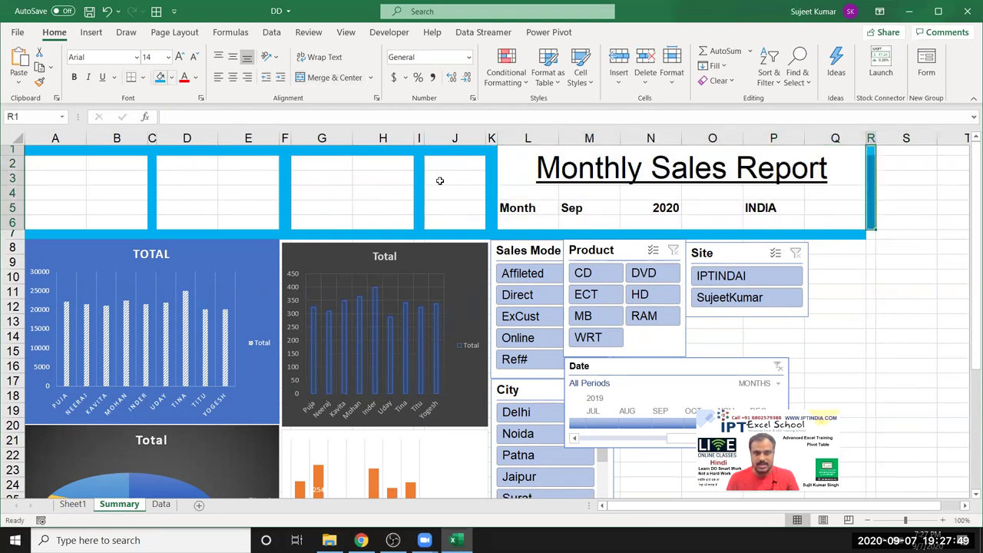
pyautogui.click(892, 357)
pyautogui.moveTo(737, 251)
pyautogui.mouseDown()
pyautogui.moveTo(880, 263)
pyautogui.moveTo(870, 251)
pyautogui.mouseUp()
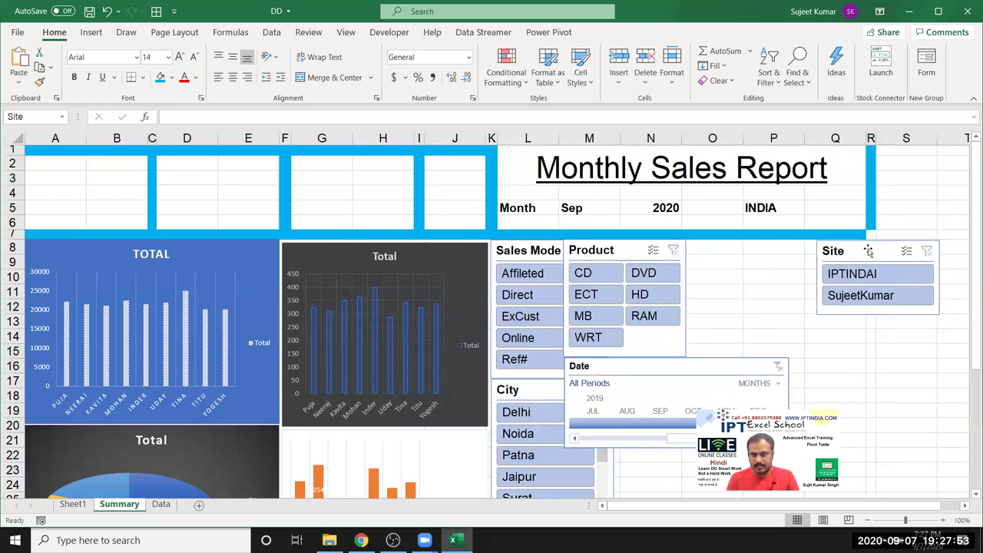
# - Line up the Sales Mode, Product and Site slicers with the Date timeline beneath
pyautogui.moveTo(628, 250); pyautogui.dragTo(757, 248)
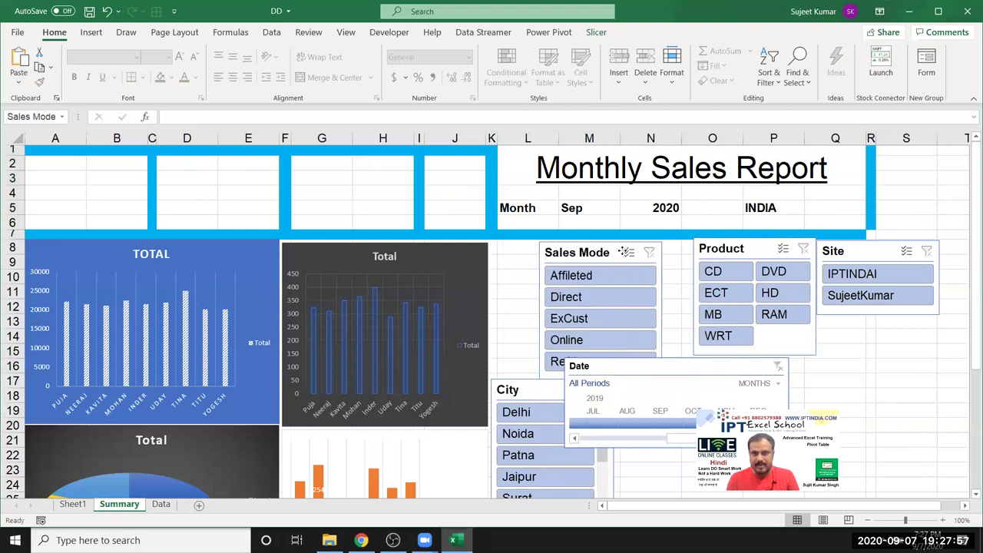
pyautogui.moveTo(562, 250); pyautogui.dragTo(641, 252)
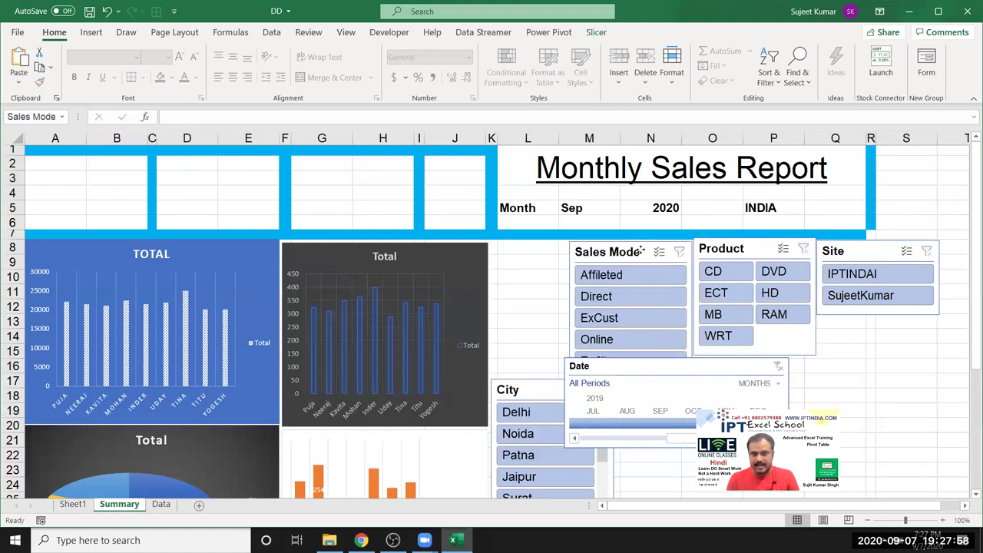
pyautogui.click(543, 305)
pyautogui.moveTo(691, 366); pyautogui.dragTo(819, 364)
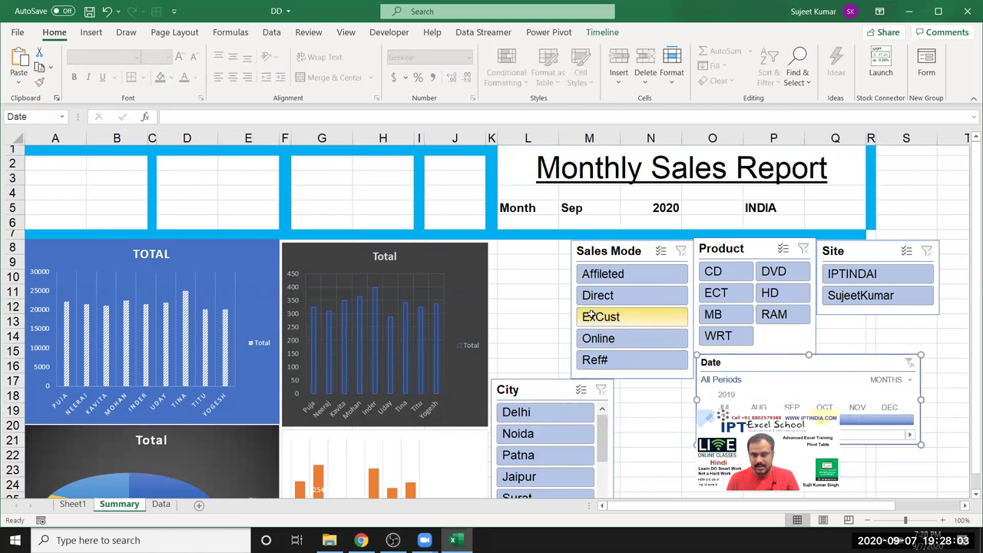
pyautogui.click(563, 307)
# - Widen the dark Total bar chart and position it starting at column G
pyautogui.scroll(-3, 557, 308)
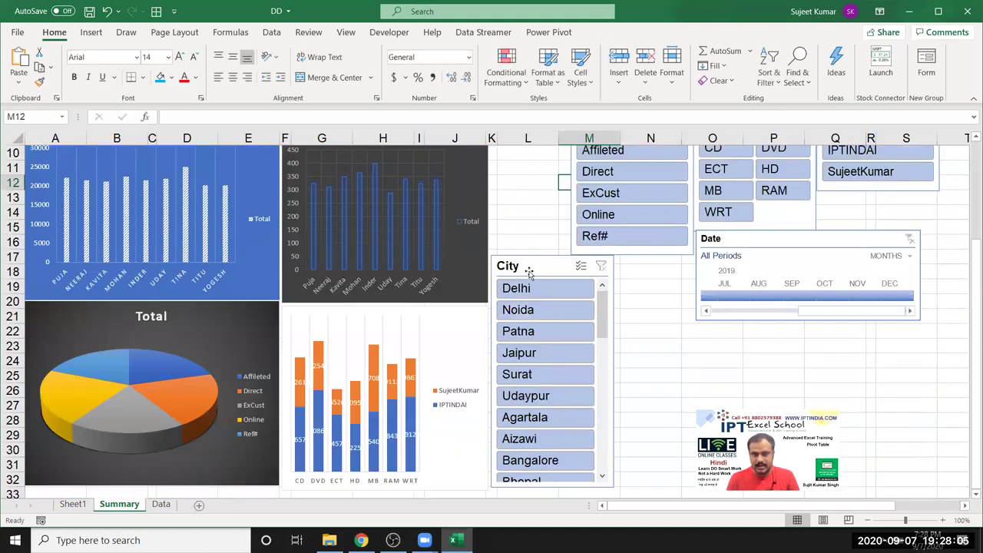
pyautogui.moveTo(528, 264); pyautogui.dragTo(609, 273)
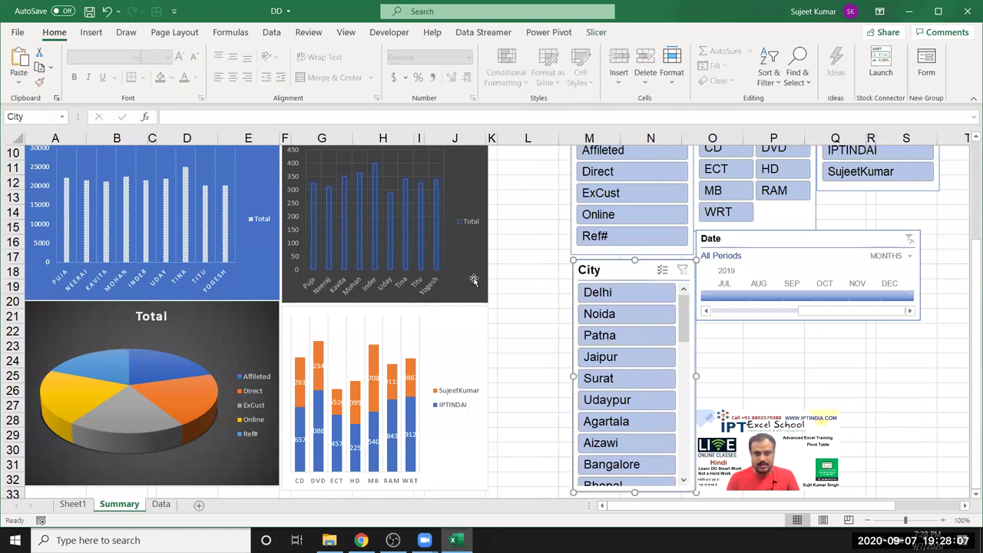
pyautogui.click(474, 281)
pyautogui.scroll(3, 476, 284)
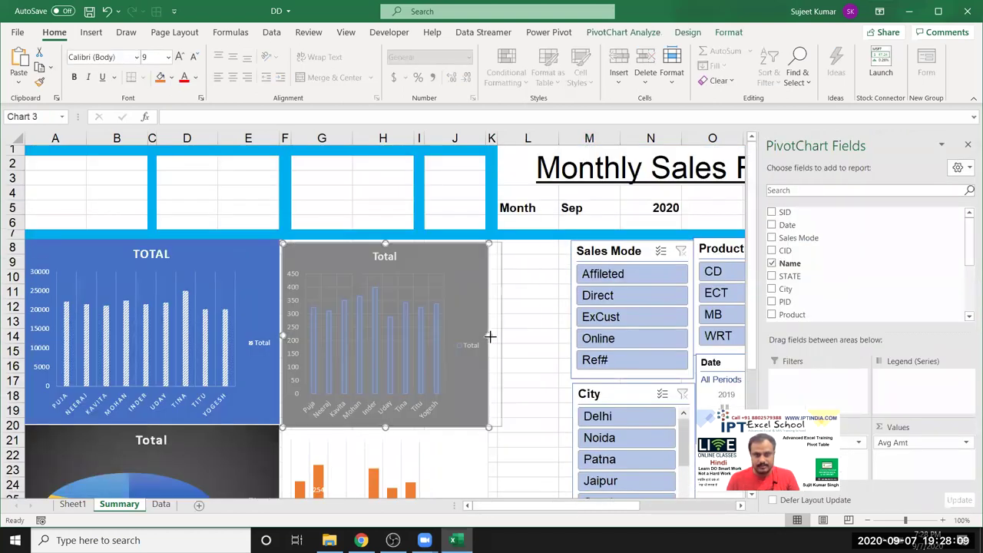
pyautogui.moveTo(490, 335); pyautogui.dragTo(534, 341)
pyautogui.moveTo(444, 265); pyautogui.dragTo(479, 258)
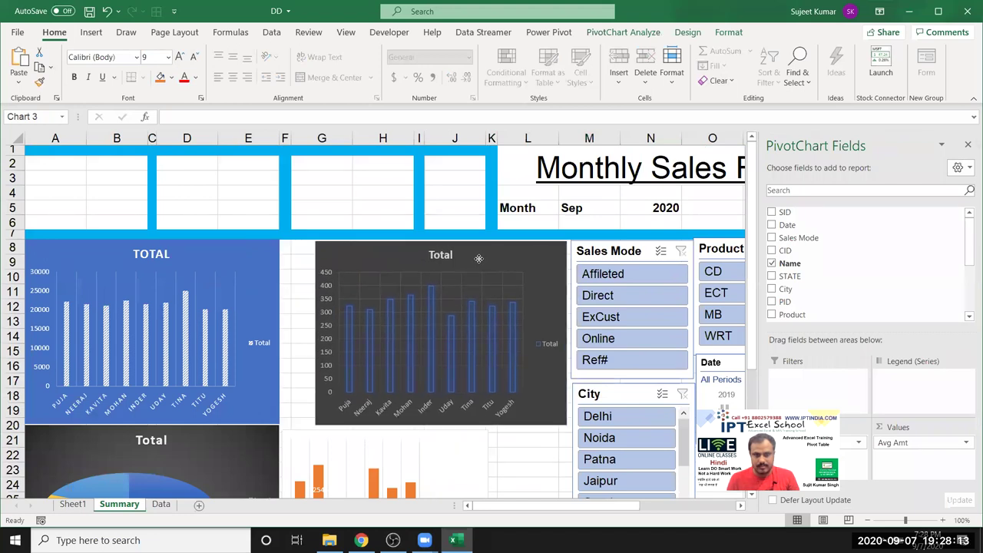
pyautogui.click(279, 284)
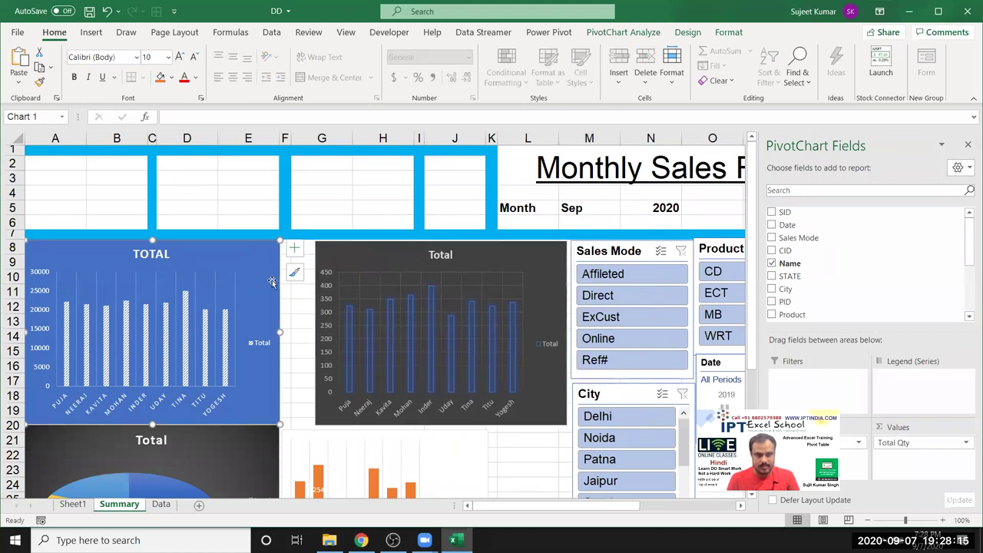
pyautogui.click(306, 335)
pyautogui.click(316, 334)
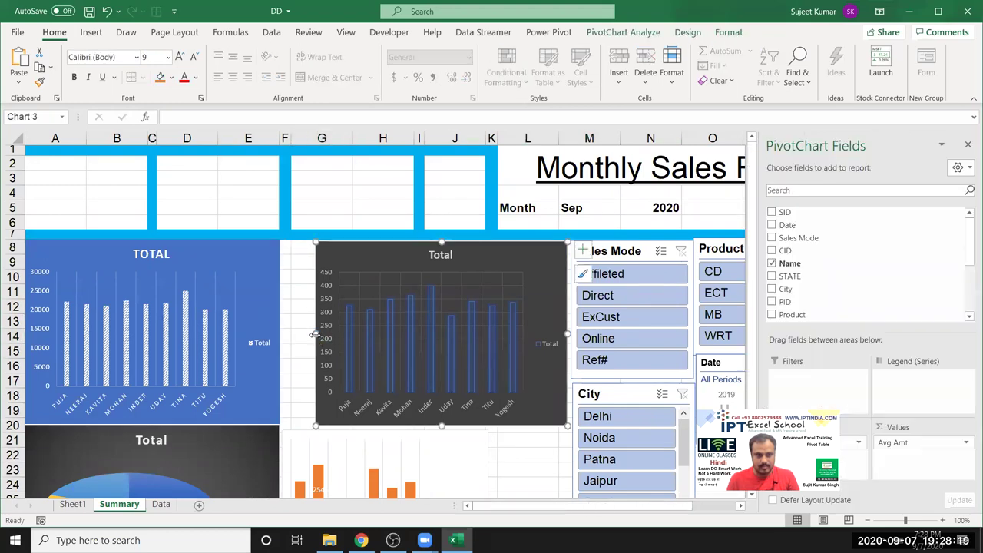
pyautogui.moveTo(303, 335); pyautogui.dragTo(291, 335)
# - Align and widen the product stacked chart under the dark chart, then select column F's divider cells
pyautogui.scroll(-1, 332, 268)
pyautogui.scroll(-4, 332, 268)
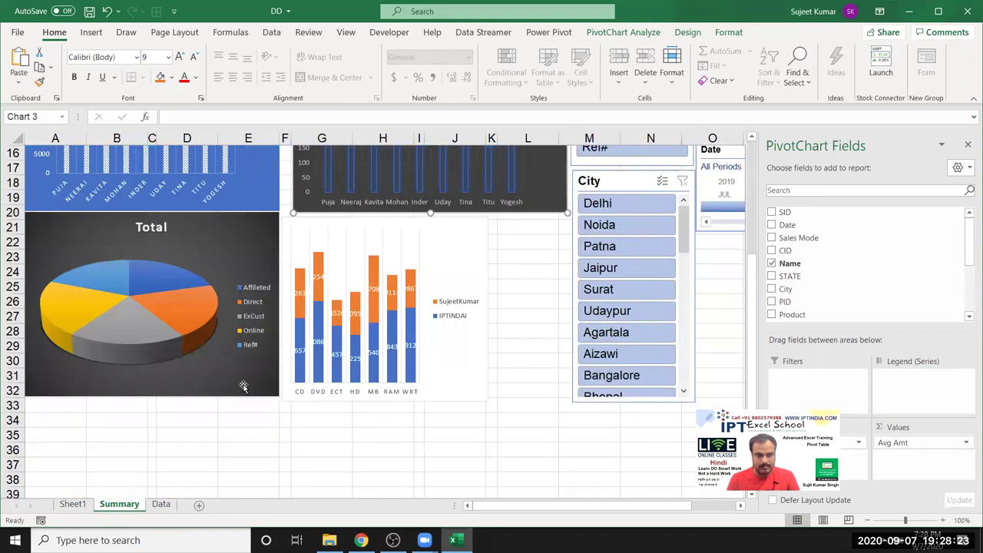
pyautogui.moveTo(337, 238); pyautogui.dragTo(347, 238)
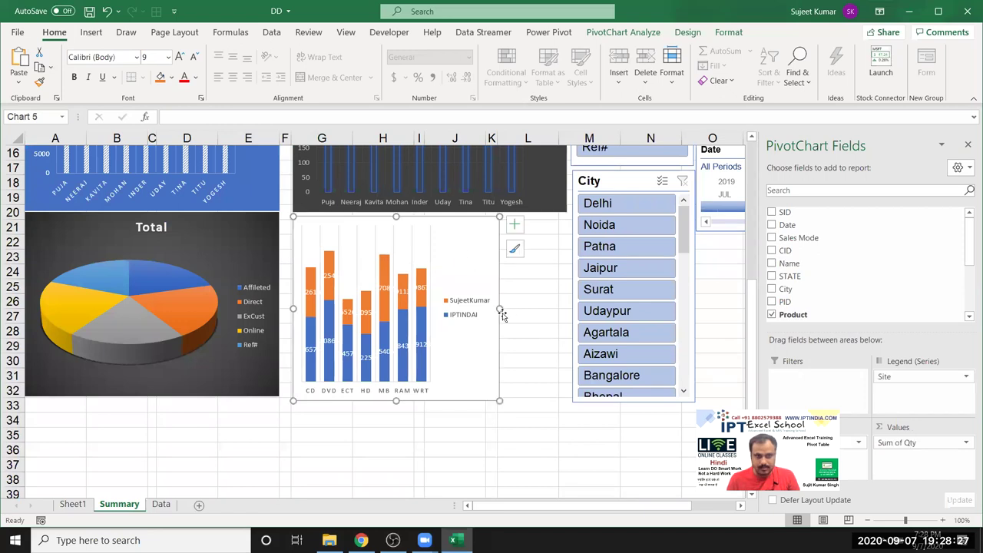
pyautogui.moveTo(500, 309); pyautogui.dragTo(567, 307)
pyautogui.click(296, 451)
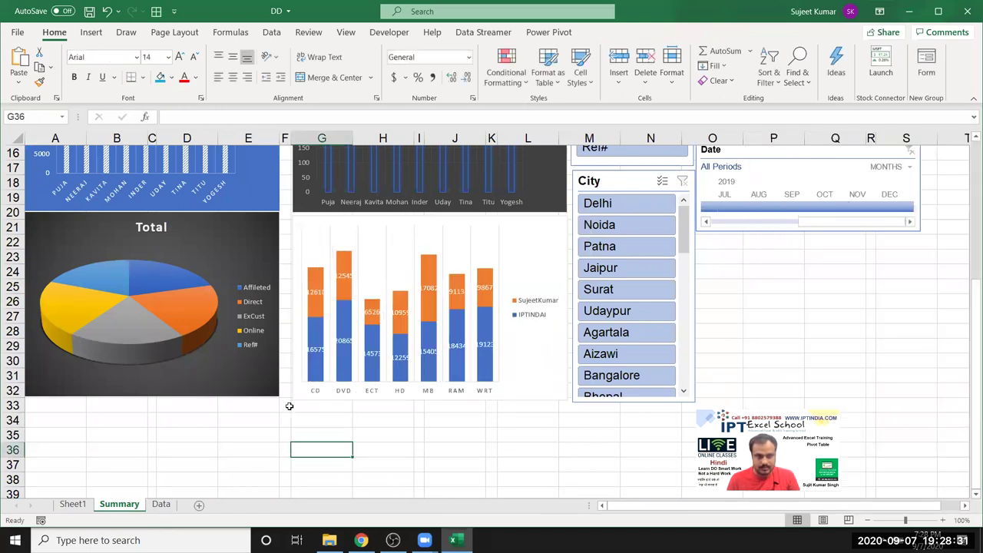
pyautogui.moveTo(285, 396)
pyautogui.mouseDown()
pyautogui.moveTo(286, 156)
pyautogui.moveTo(284, 178)
pyautogui.mouseUp()
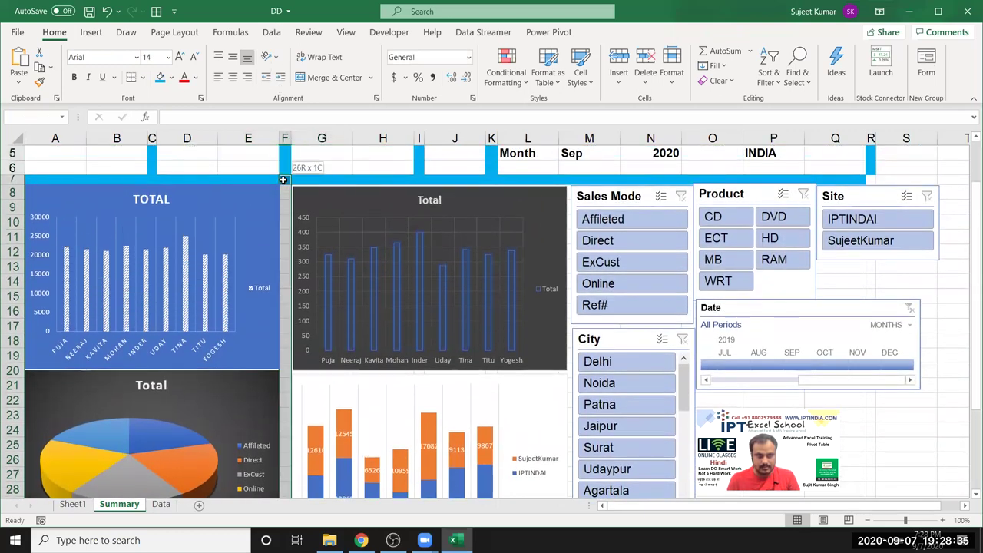
# - Fill row 33 (A33:S33) blue and shrink it to a thin strip
pyautogui.scroll(-5, 171, 367)
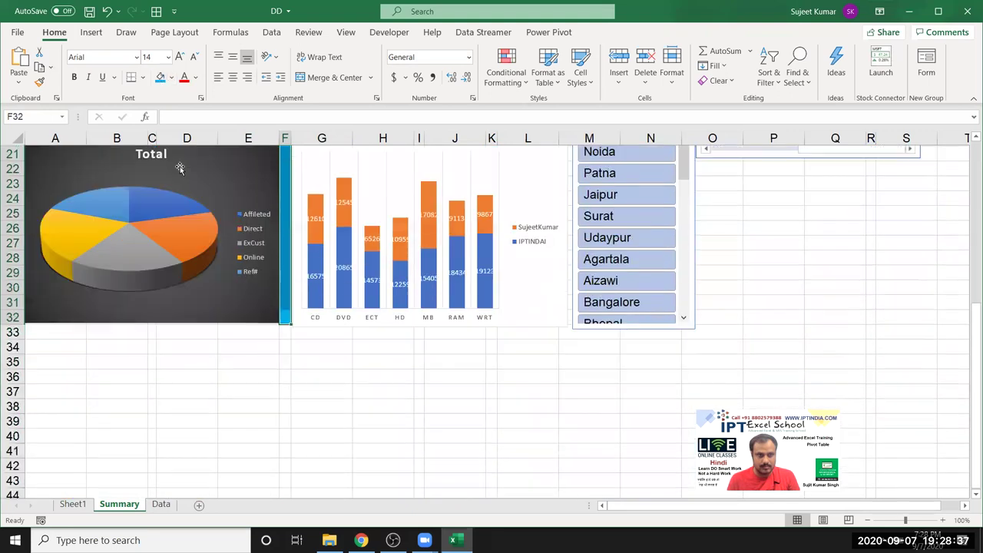
pyautogui.click(50, 335)
pyautogui.moveTo(49, 334)
pyautogui.mouseDown()
pyautogui.moveTo(693, 352)
pyautogui.moveTo(906, 335)
pyautogui.mouseUp()
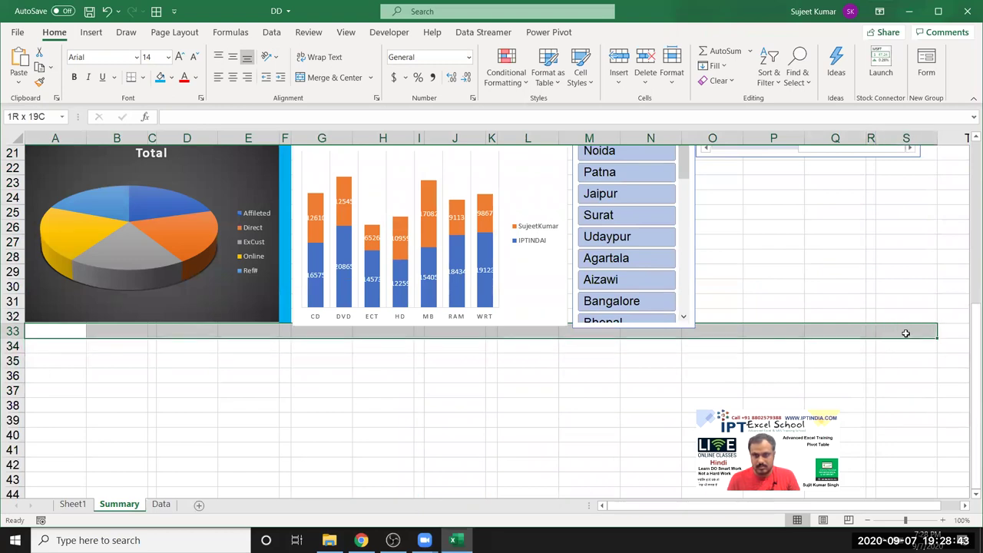
pyautogui.click(160, 77)
pyautogui.moveTo(4, 339); pyautogui.dragTo(12, 330)
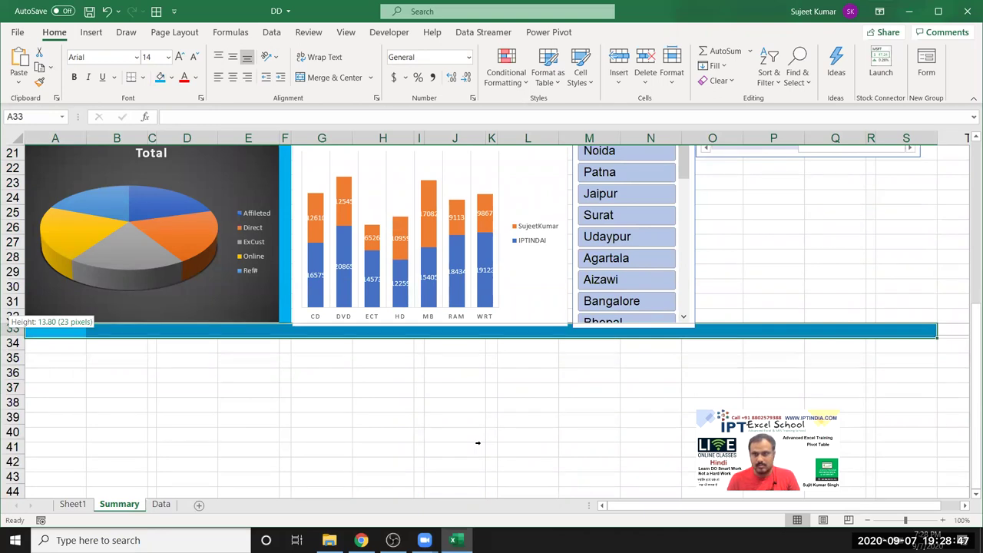
# - Fill R7:R32 blue so the right-edge stripe meets row 33
pyautogui.scroll(6, 913, 394)
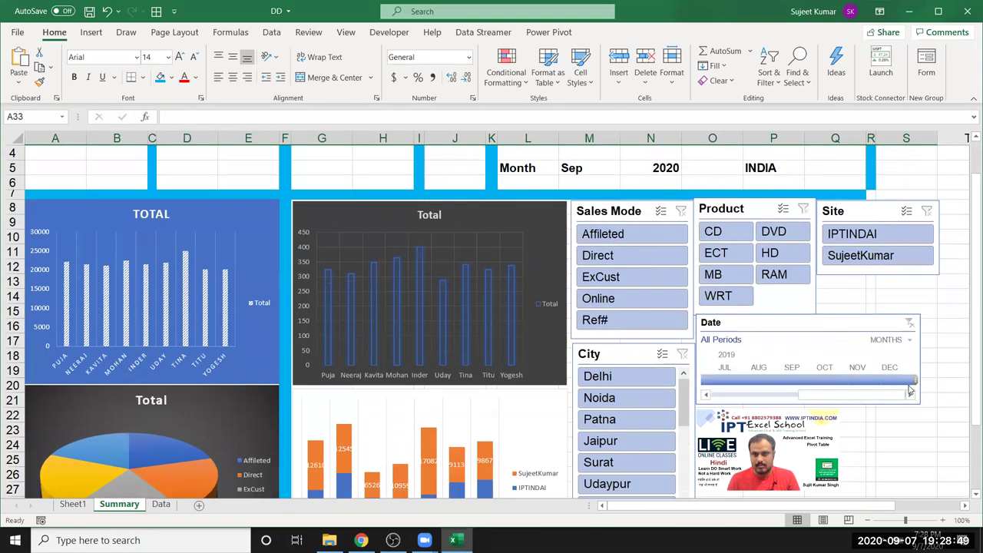
pyautogui.scroll(-2, 881, 463)
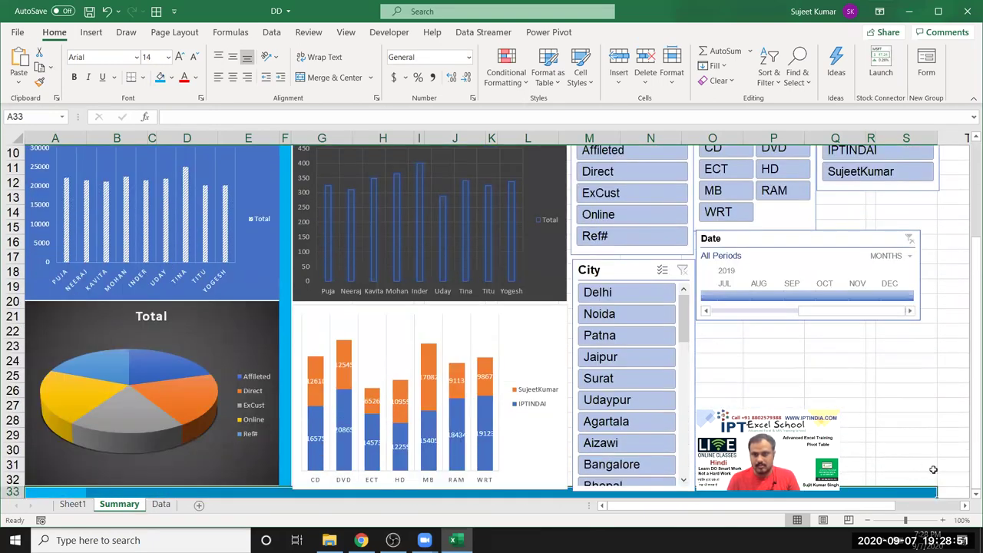
pyautogui.click(874, 478)
pyautogui.scroll(3, 875, 468)
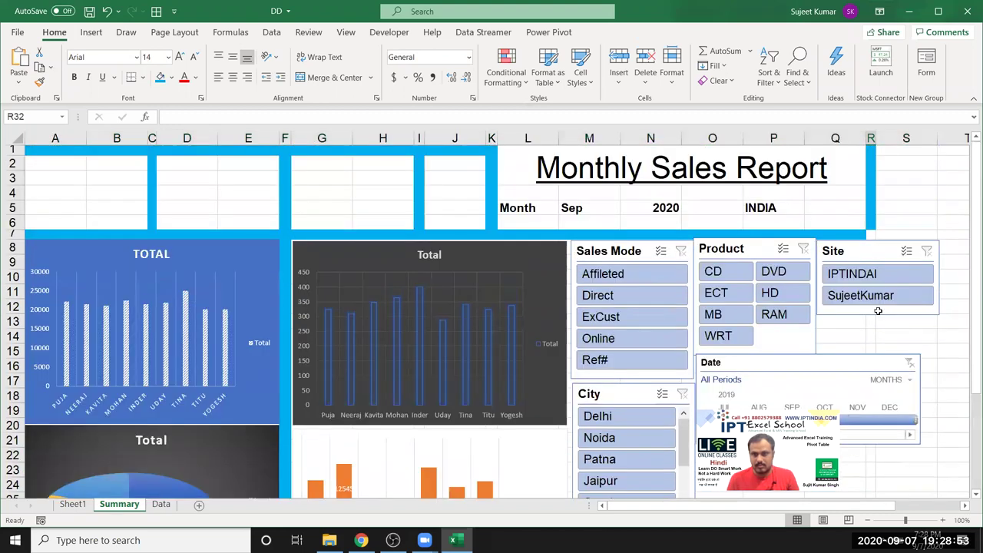
pyautogui.keyDown('shift'); pyautogui.click(870, 232); pyautogui.keyUp('shift')
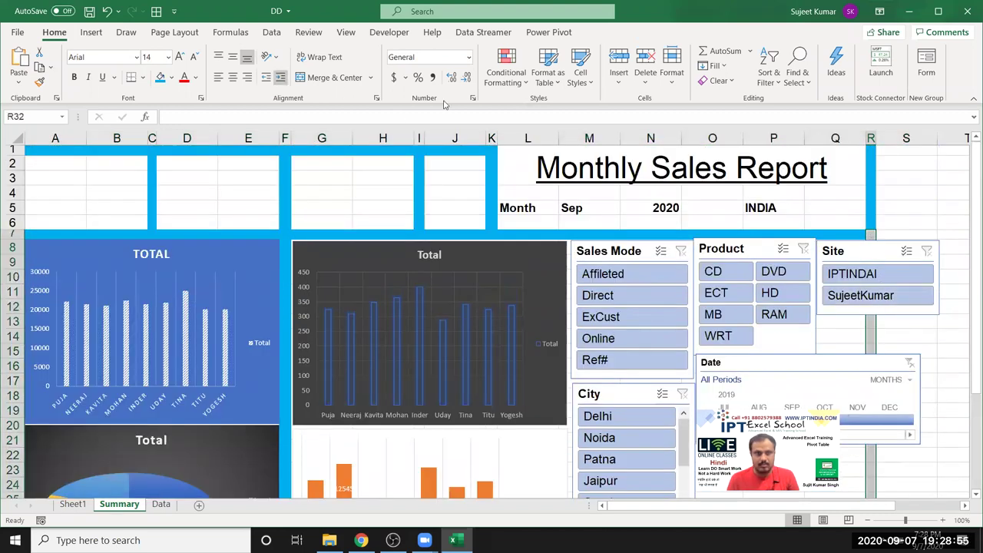
pyautogui.click(160, 76)
pyautogui.scroll(-7, 773, 224)
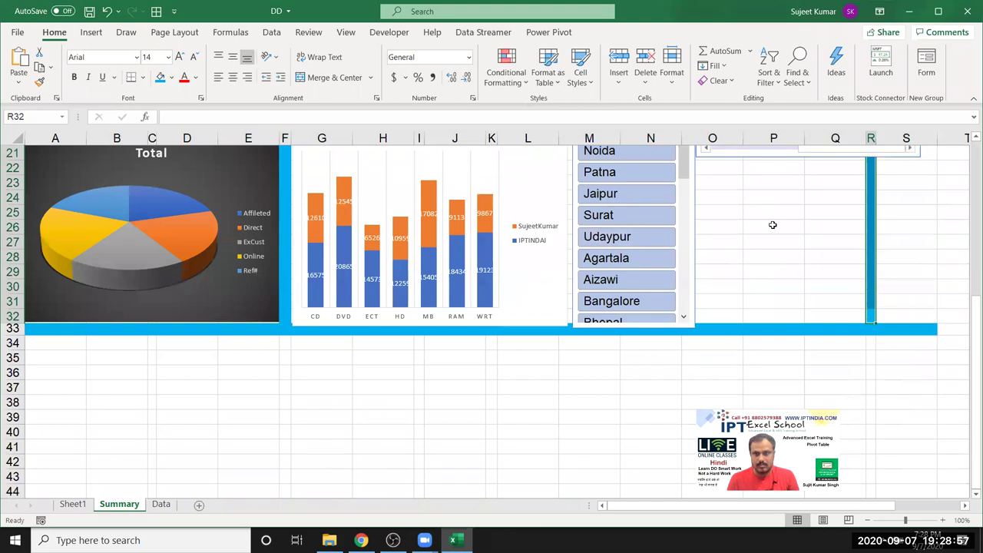
pyautogui.click(965, 245)
# - Set column S to No Fill
pyautogui.click(922, 137)
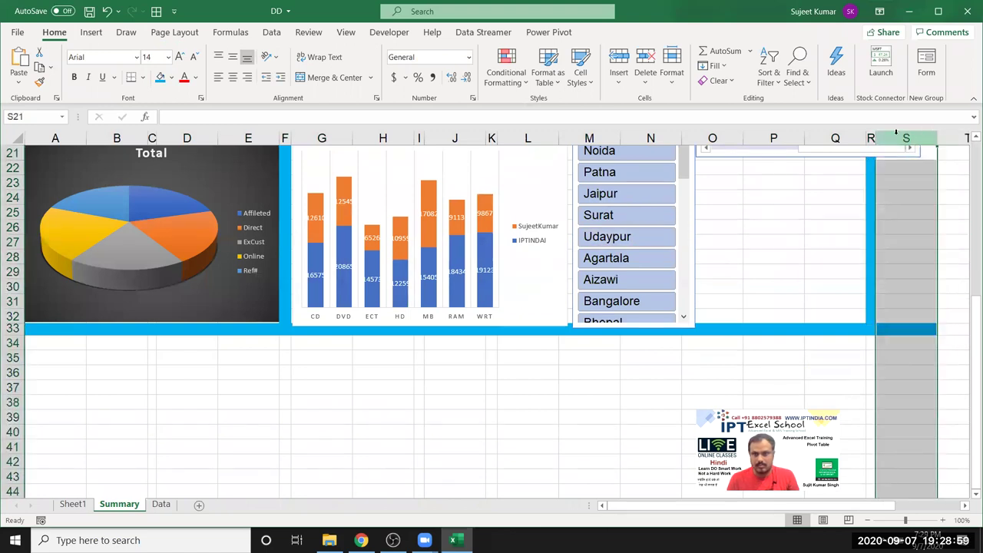
pyautogui.click(172, 77)
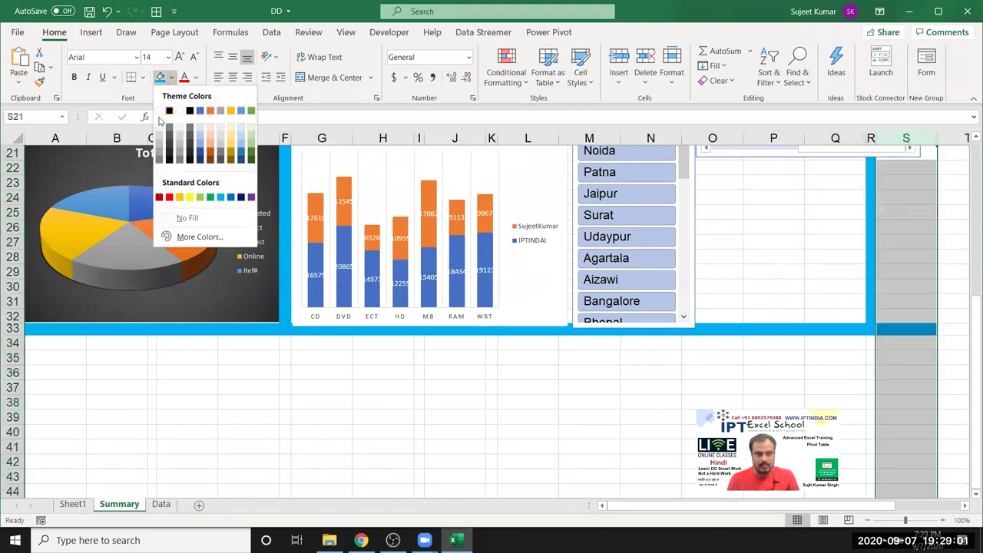
pyautogui.click(177, 218)
pyautogui.click(418, 358)
pyautogui.scroll(1, 599, 386)
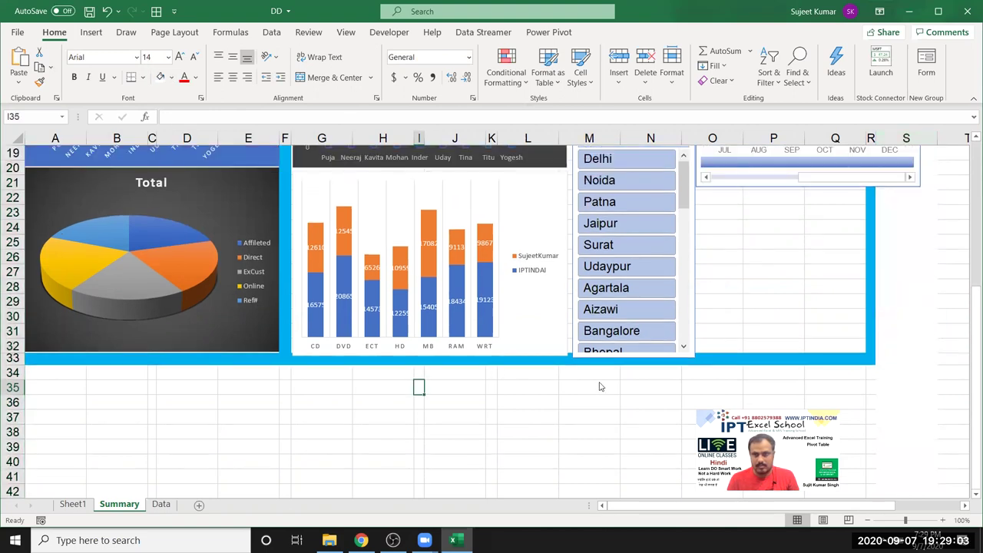
pyautogui.scroll(2, 691, 323)
# - Move the Date timeline lower and the Site slicer below the Product slicer
pyautogui.moveTo(848, 212); pyautogui.dragTo(843, 232)
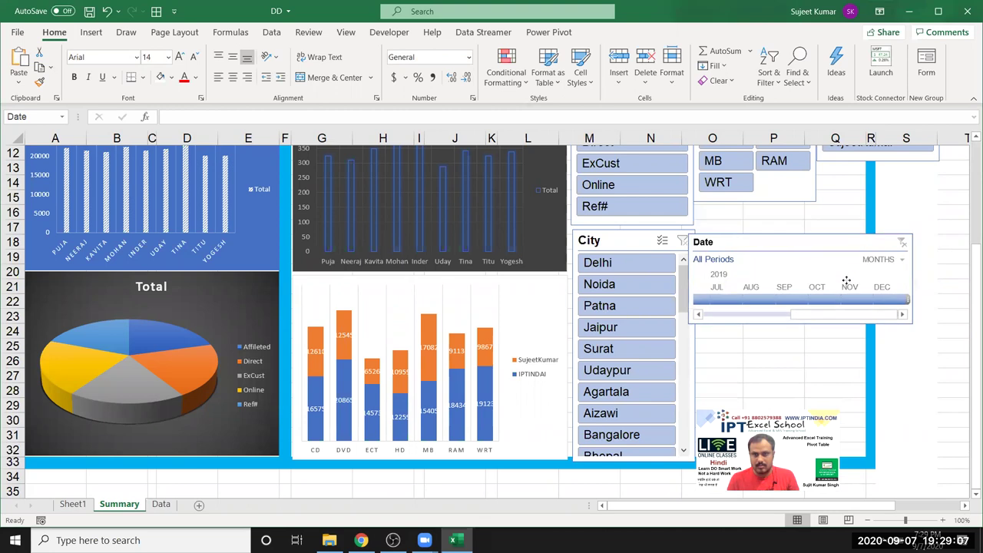
pyautogui.moveTo(843, 232); pyautogui.dragTo(862, 349)
pyautogui.scroll(4, 862, 349)
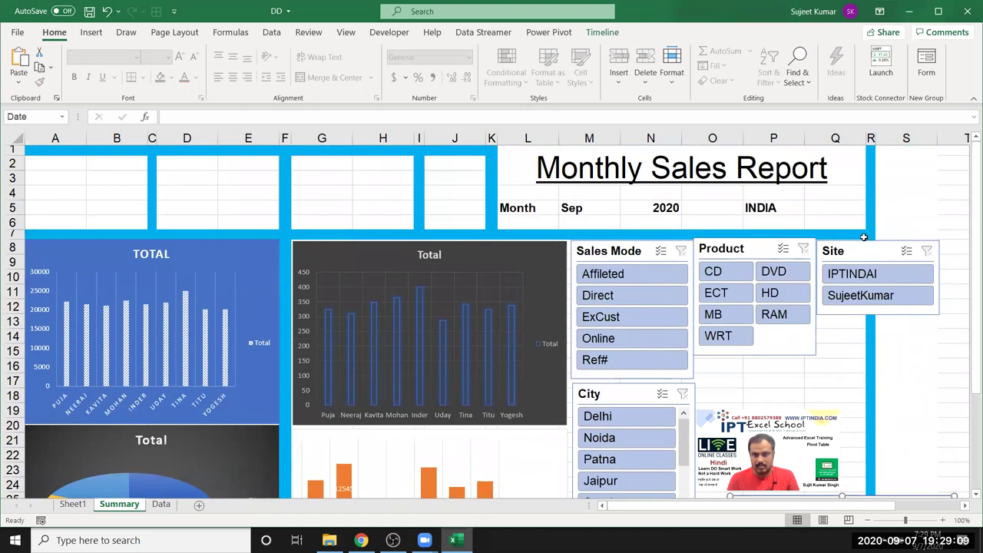
pyautogui.moveTo(866, 250)
pyautogui.mouseDown()
pyautogui.moveTo(737, 365)
pyautogui.moveTo(746, 363)
pyautogui.mouseUp()
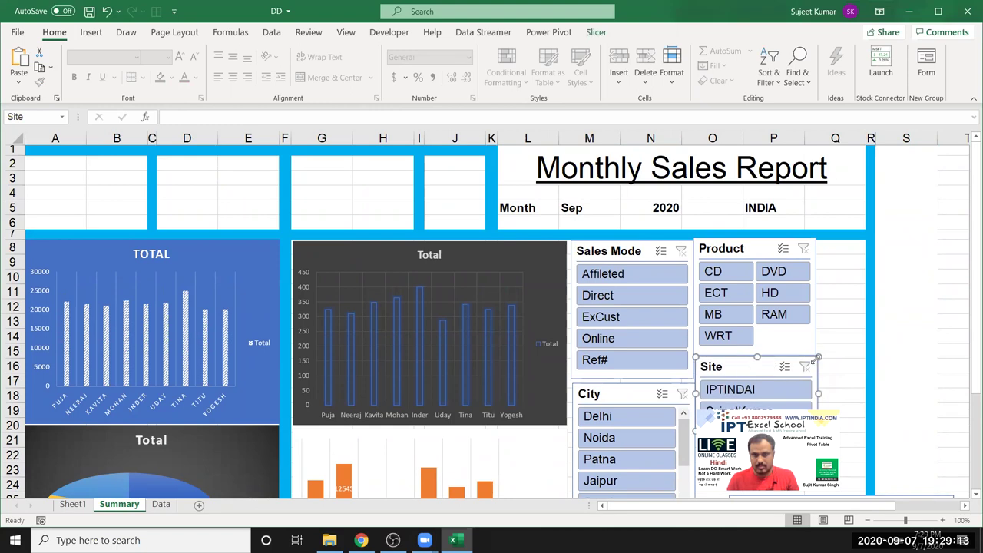
pyautogui.click(813, 335)
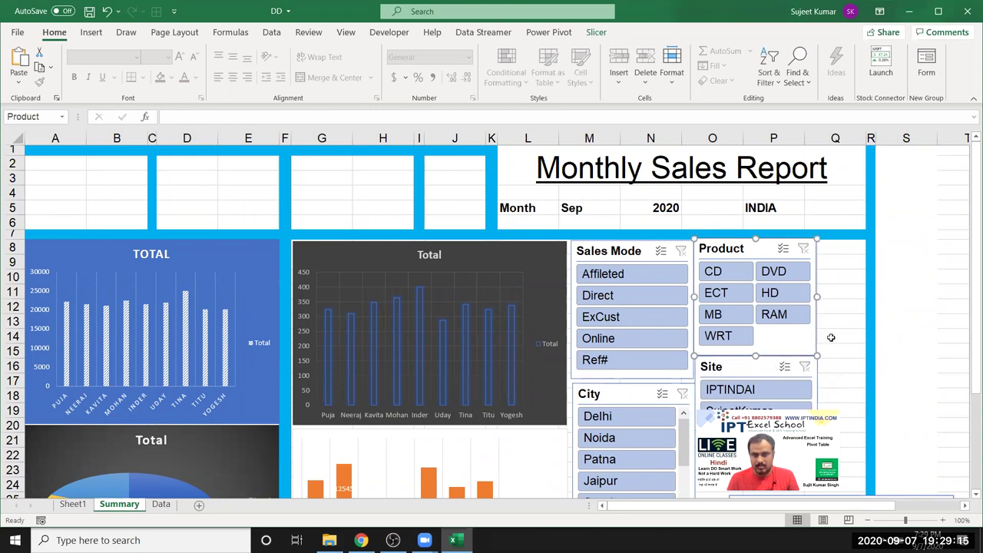
pyautogui.click(845, 330)
pyautogui.scroll(-3, 845, 330)
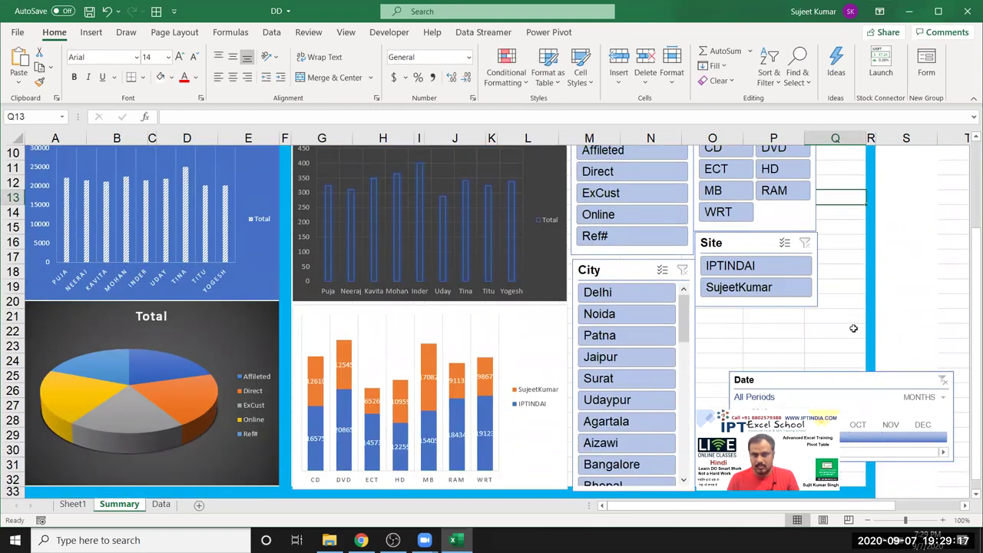
pyautogui.scroll(-1, 844, 334)
pyautogui.scroll(-1, 843, 334)
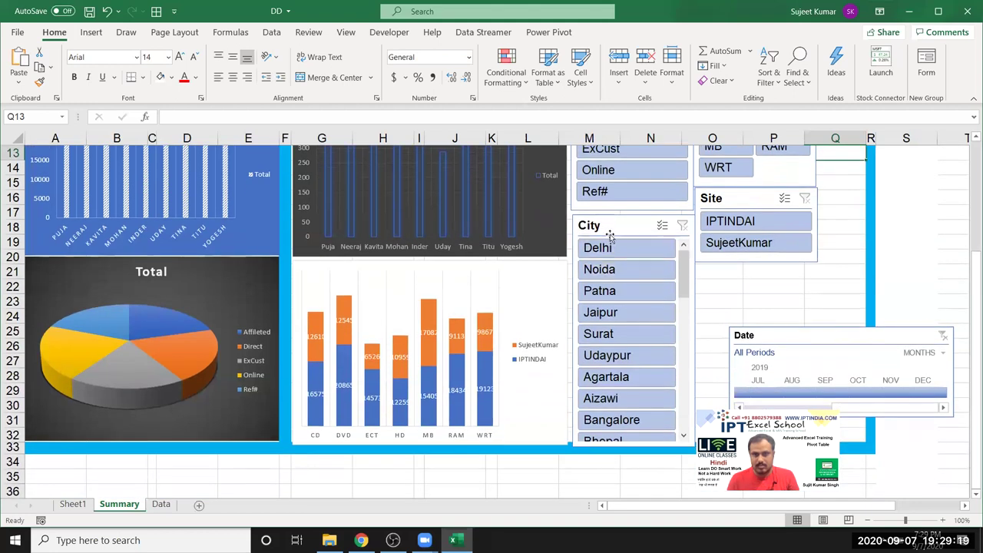
# - Shift the City and Site slicers to the right edge and park the timeline below Sales Mode
pyautogui.moveTo(610, 227); pyautogui.dragTo(629, 255)
pyautogui.moveTo(686, 287); pyautogui.dragTo(907, 318)
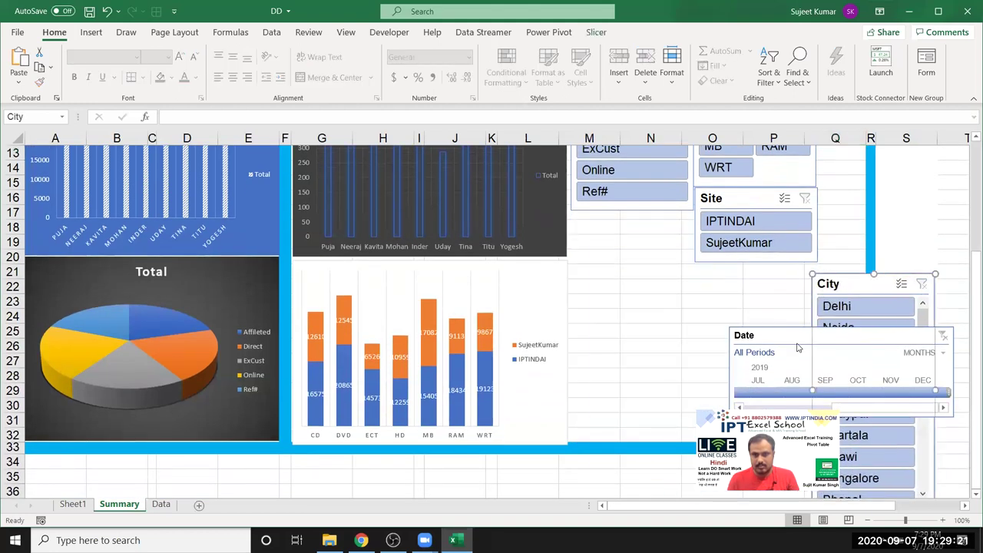
pyautogui.moveTo(782, 334); pyautogui.dragTo(581, 341)
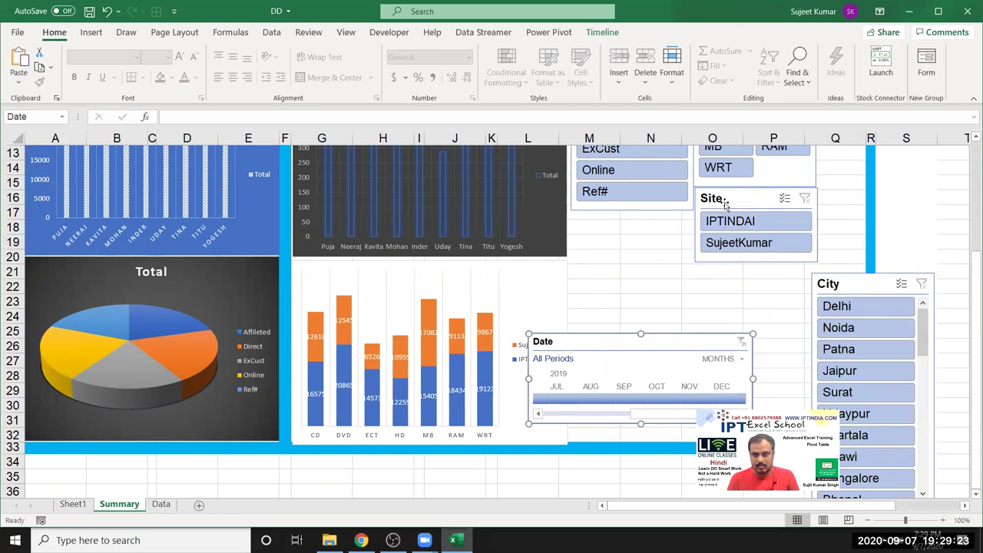
pyautogui.moveTo(724, 204); pyautogui.dragTo(908, 223)
pyautogui.moveTo(573, 348); pyautogui.dragTo(615, 223)
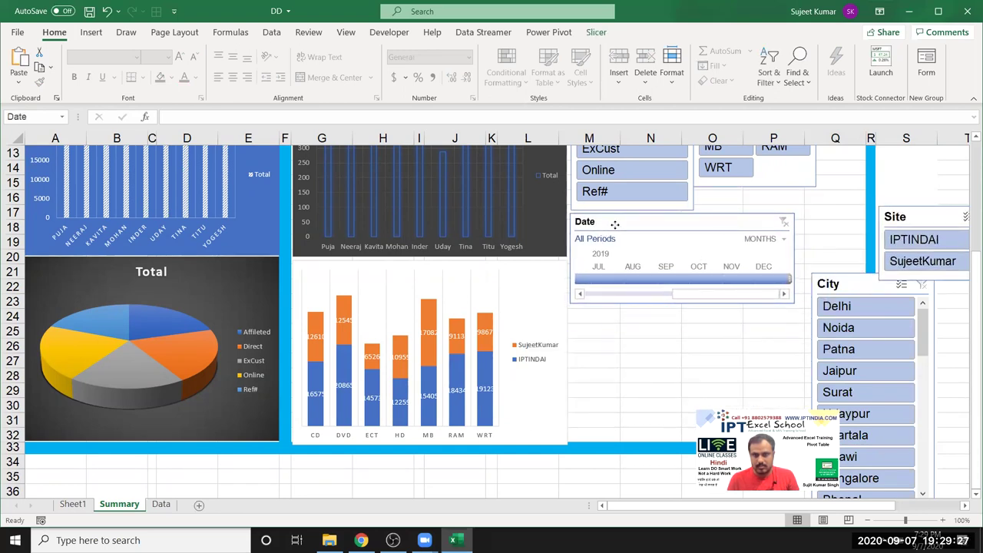
pyautogui.click(614, 223)
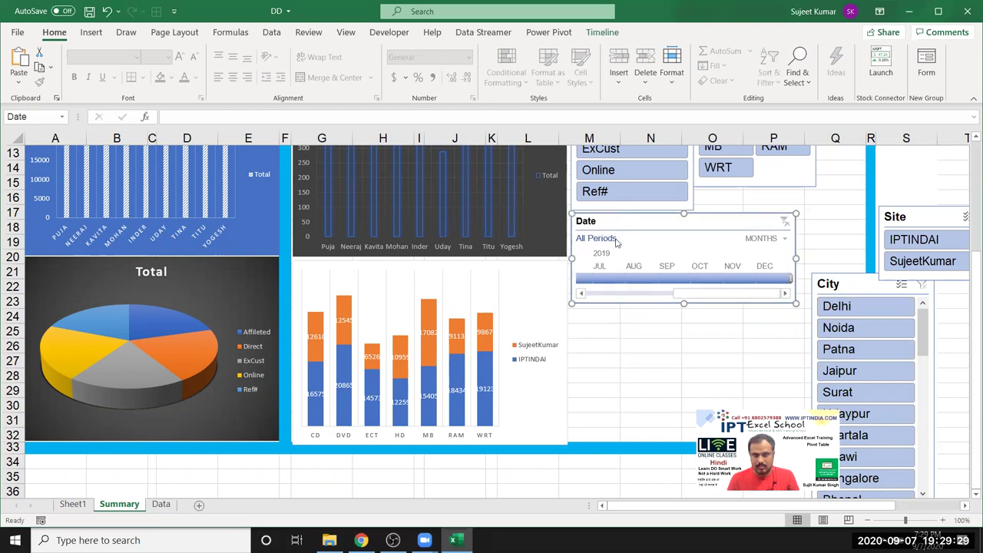
pyautogui.scroll(3, 613, 321)
pyautogui.scroll(-3, 676, 335)
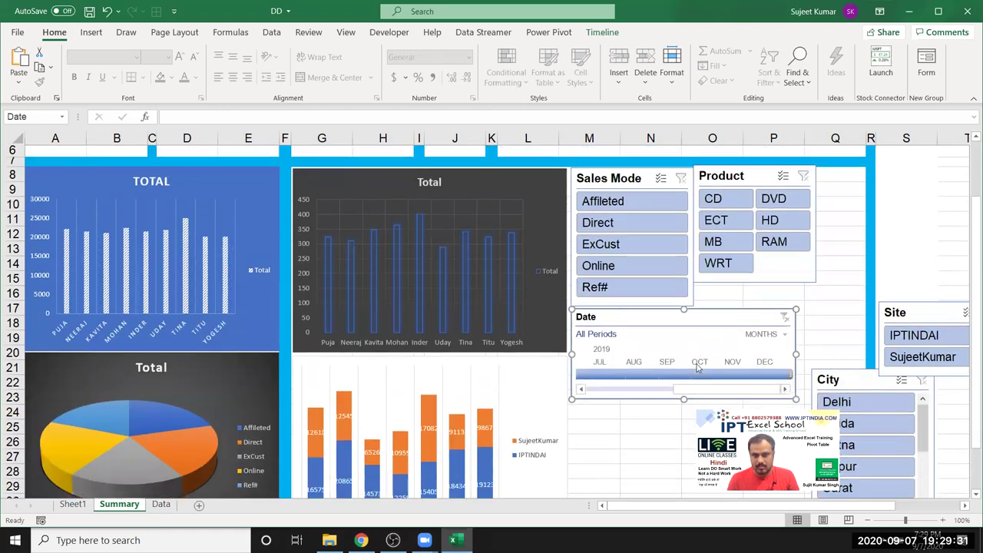
# - Move the City slicer left and push the Sales Mode slicer aside
pyautogui.moveTo(849, 295)
pyautogui.mouseDown()
pyautogui.moveTo(633, 329)
pyautogui.moveTo(607, 318)
pyautogui.mouseUp()
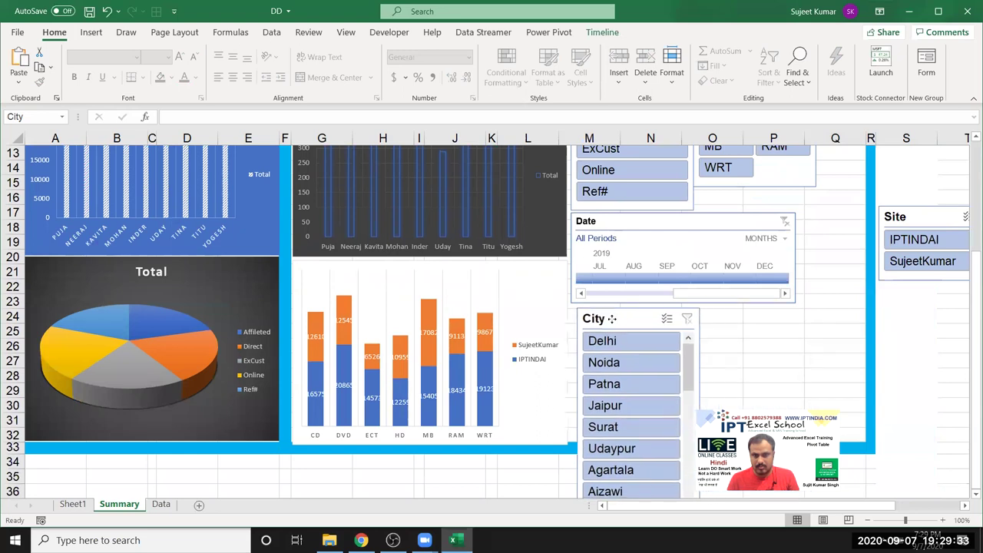
pyautogui.click(607, 318)
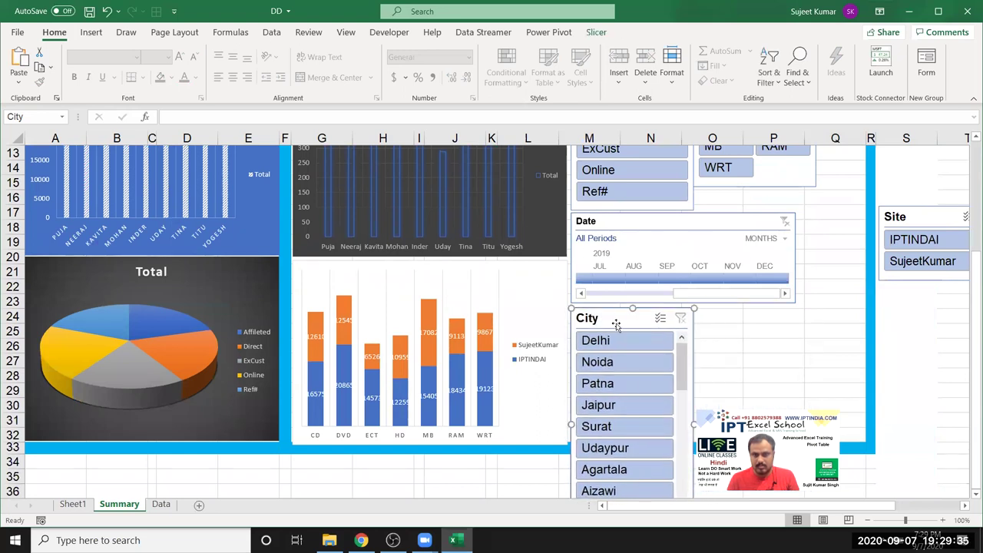
pyautogui.click(827, 371)
pyautogui.scroll(4, 814, 373)
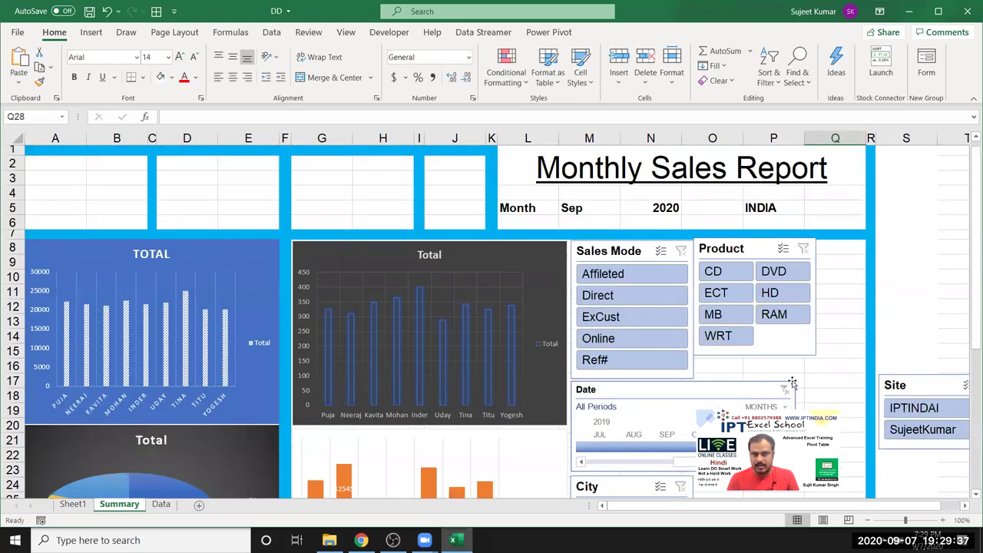
pyautogui.moveTo(733, 251); pyautogui.dragTo(880, 295)
pyautogui.moveTo(628, 252); pyautogui.dragTo(888, 308)
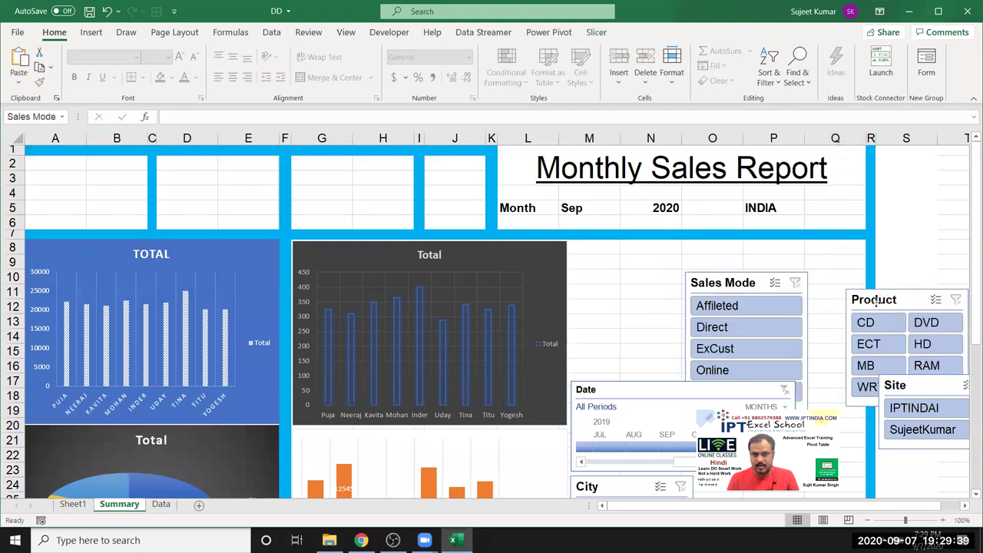
# - Widen the Date timeline under the header, with Product and Sales Mode slicers beneath
pyautogui.moveTo(648, 391)
pyautogui.mouseDown()
pyautogui.moveTo(661, 294)
pyautogui.moveTo(645, 268)
pyautogui.mouseUp()
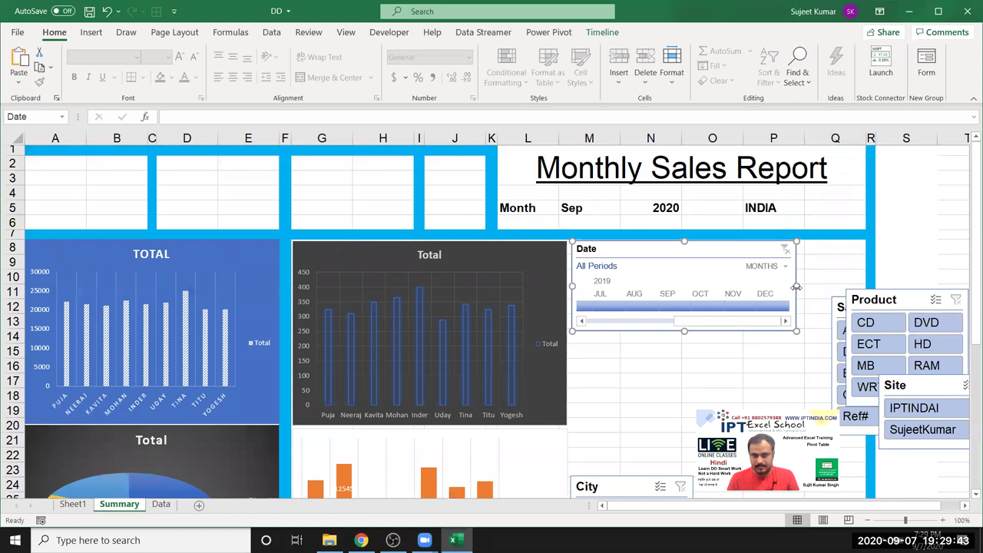
pyautogui.moveTo(797, 287); pyautogui.dragTo(860, 278)
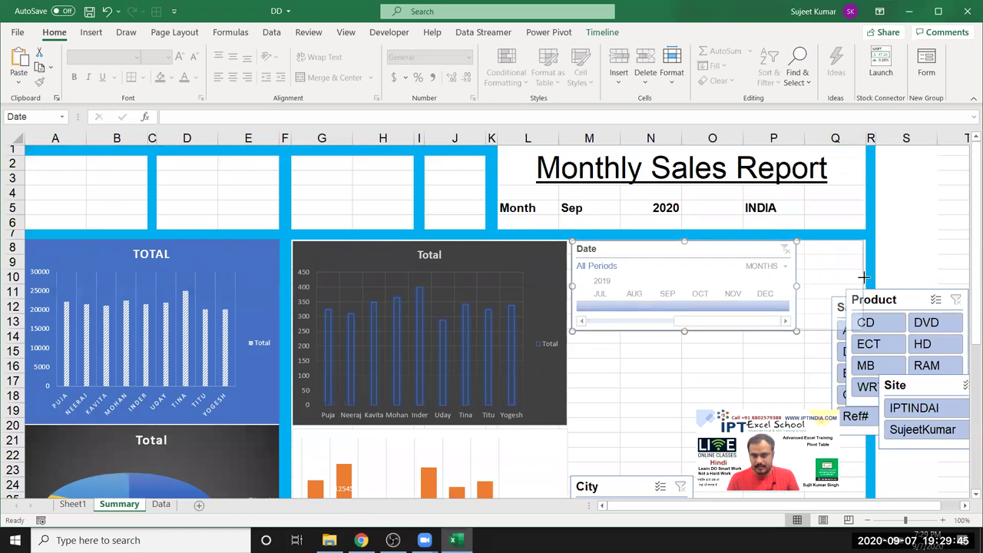
pyautogui.click(773, 349)
pyautogui.moveTo(871, 301)
pyautogui.mouseDown()
pyautogui.moveTo(779, 350)
pyautogui.moveTo(595, 346)
pyautogui.mouseUp()
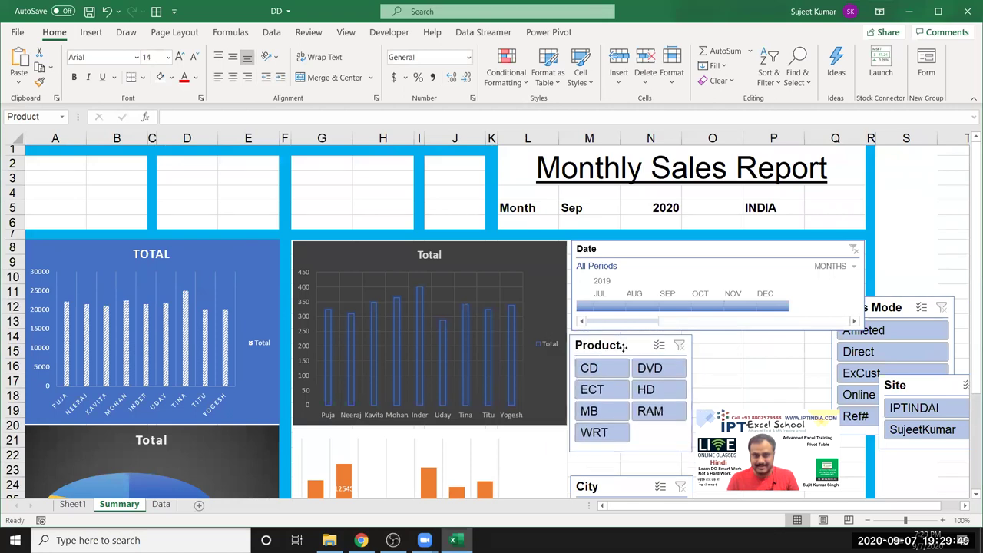
pyautogui.moveTo(908, 307); pyautogui.dragTo(768, 346)
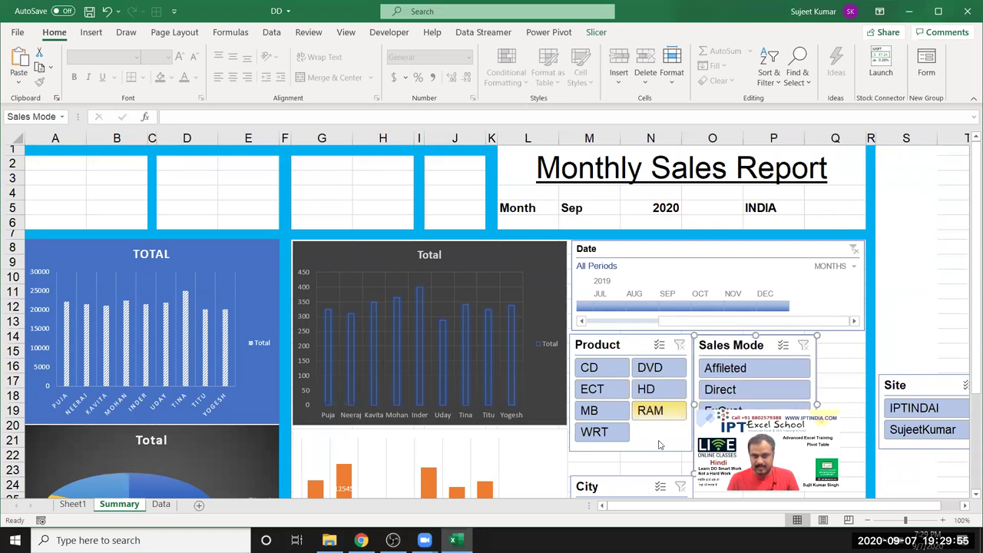
pyautogui.click(906, 334)
# - Place the City slicer under Product and the Site slicer under Sales Mode
pyautogui.scroll(-3, 716, 376)
pyautogui.moveTo(636, 363); pyautogui.dragTo(633, 338)
pyautogui.moveTo(921, 261)
pyautogui.mouseDown()
pyautogui.moveTo(780, 369)
pyautogui.moveTo(750, 364)
pyautogui.mouseUp()
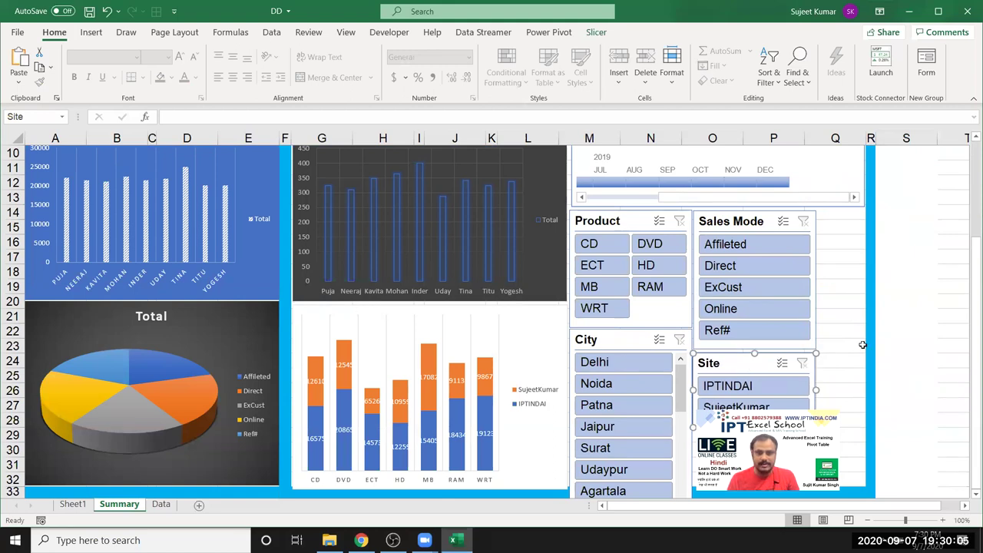
pyautogui.click(850, 319)
pyautogui.scroll(3, 849, 320)
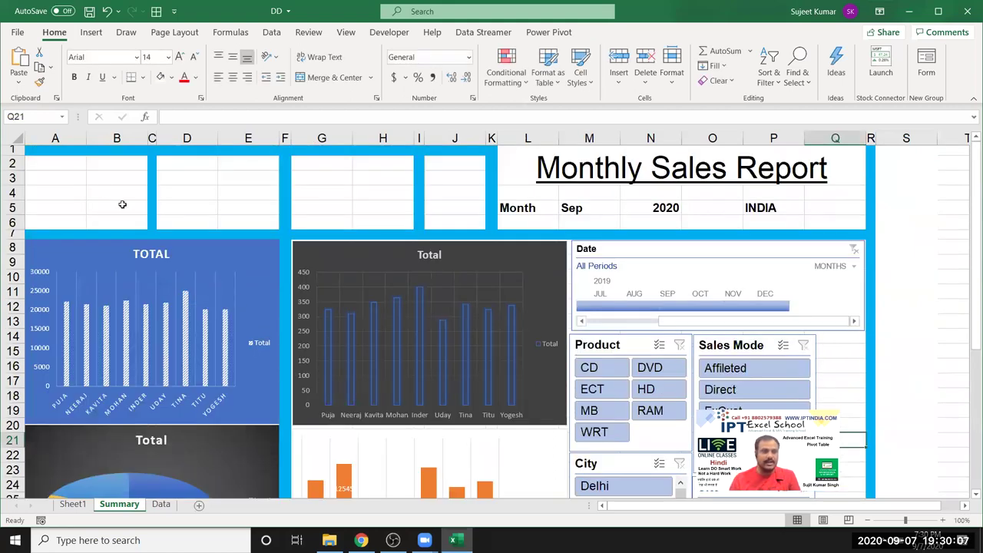
pyautogui.click(116, 193)
# - Copy Sheet1's Name and Total Qty pivot (A5:B15) to cell A20
pyautogui.click(73, 504)
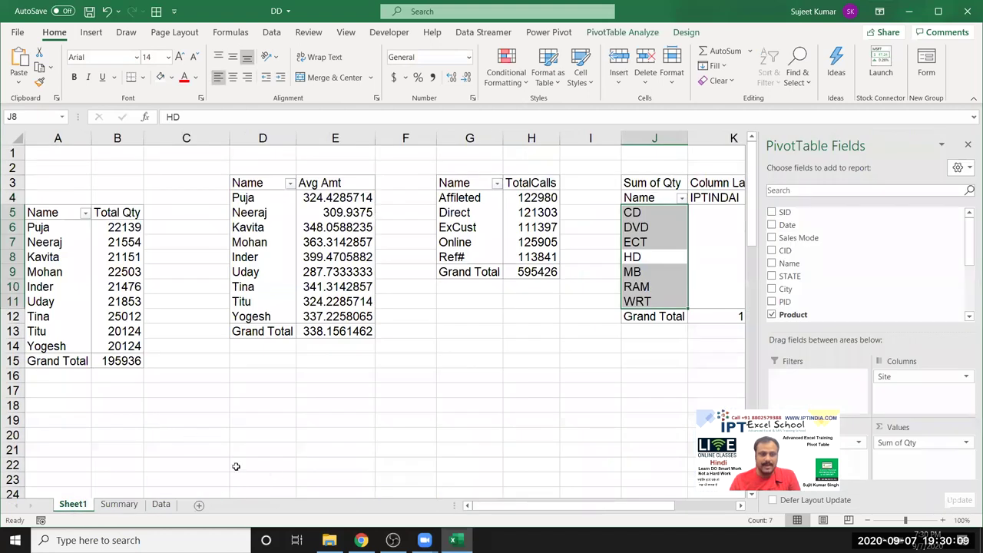
pyautogui.moveTo(45, 216); pyautogui.dragTo(119, 361)
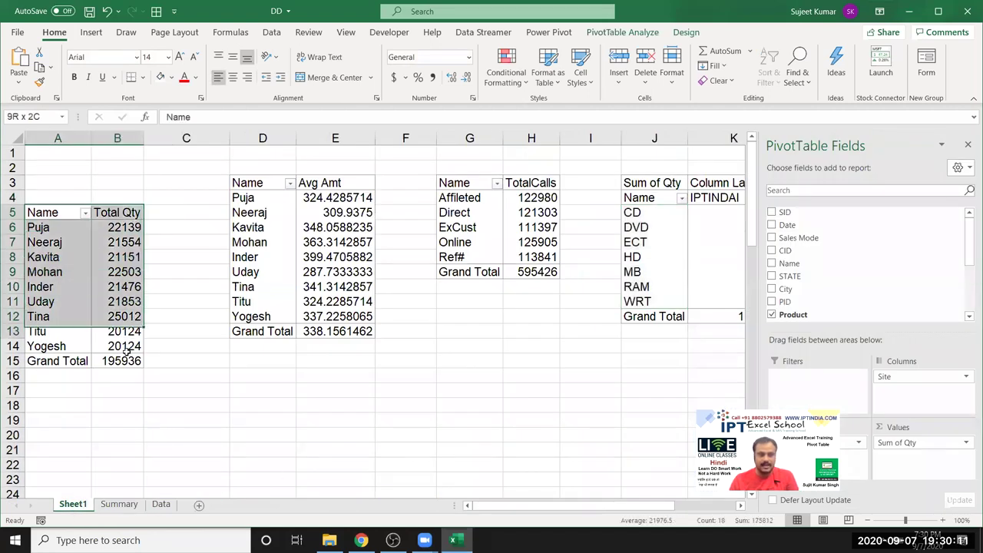
pyautogui.hotkey('ctrl', 'c')
pyautogui.click(60, 436)
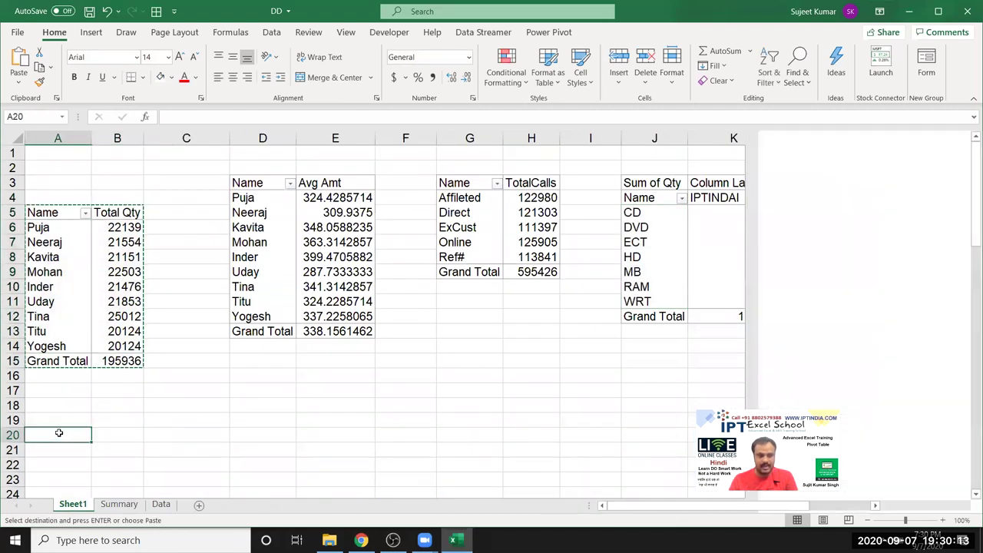
pyautogui.hotkey('ctrl', 'v')
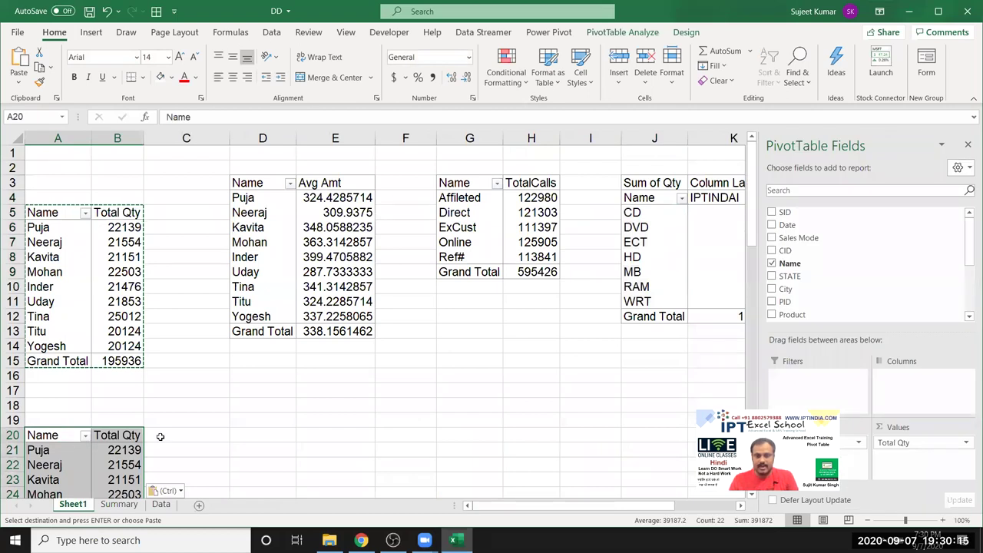
pyautogui.scroll(-1, 159, 437)
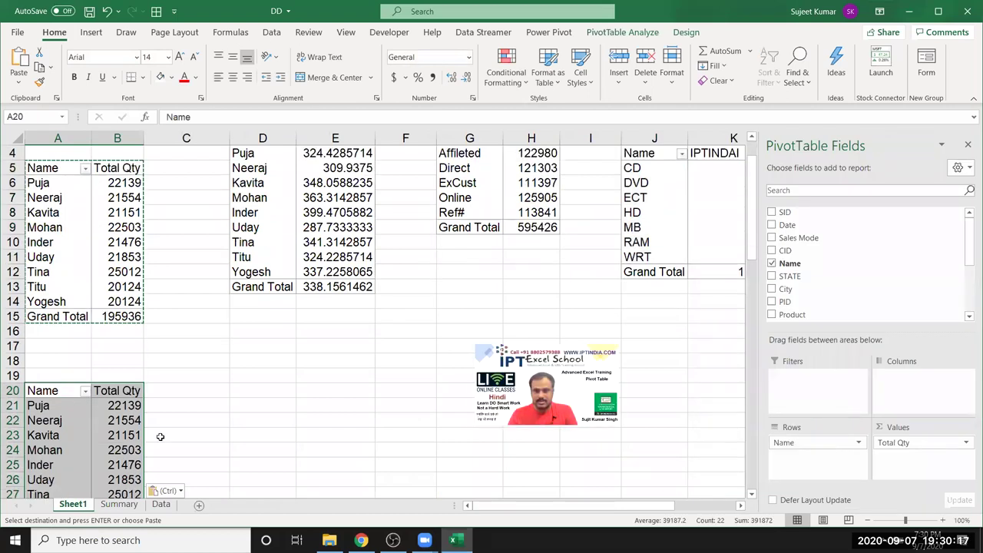
pyautogui.scroll(-1, 807, 307)
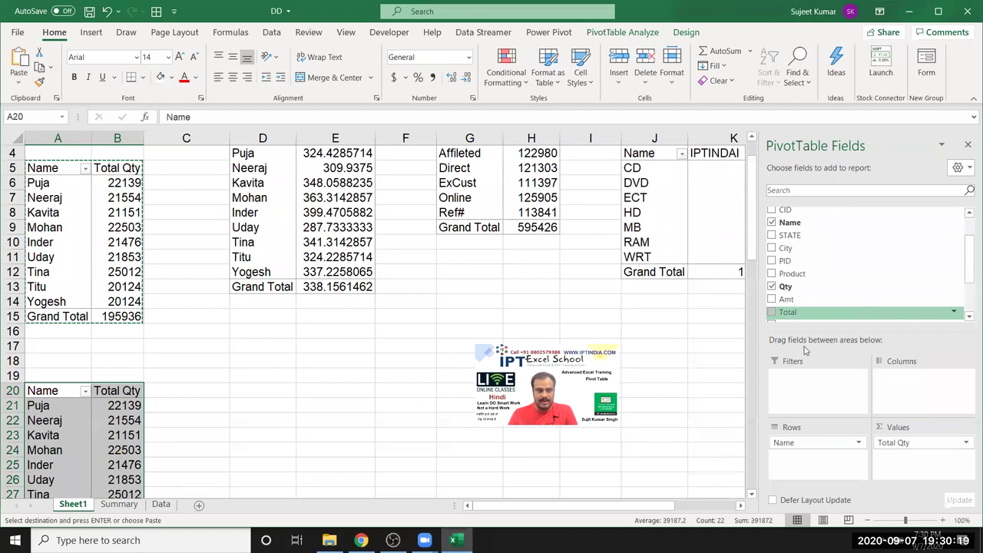
# - Rename the copied pivot's header to Total Sales and autofit column A
pyautogui.click(52, 392)
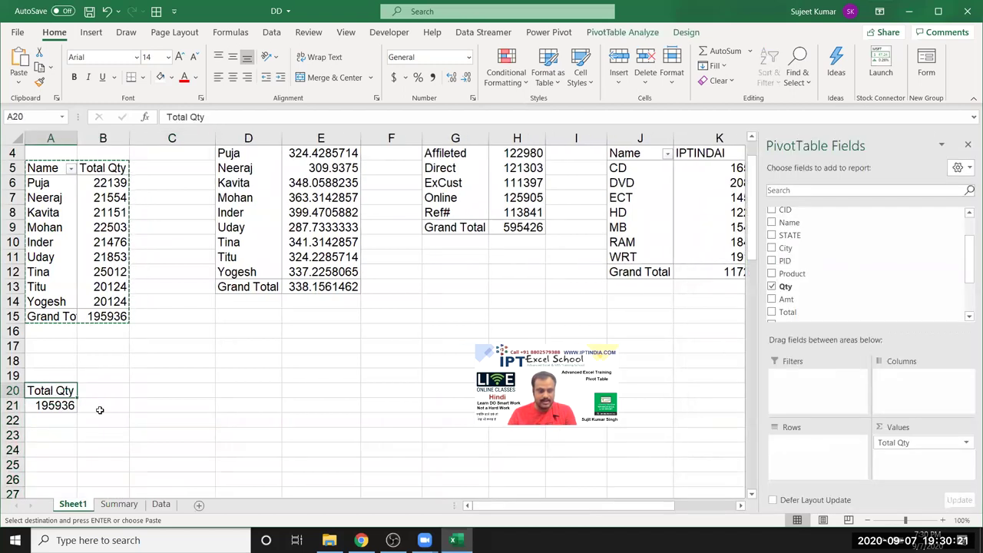
pyautogui.write('Tota')
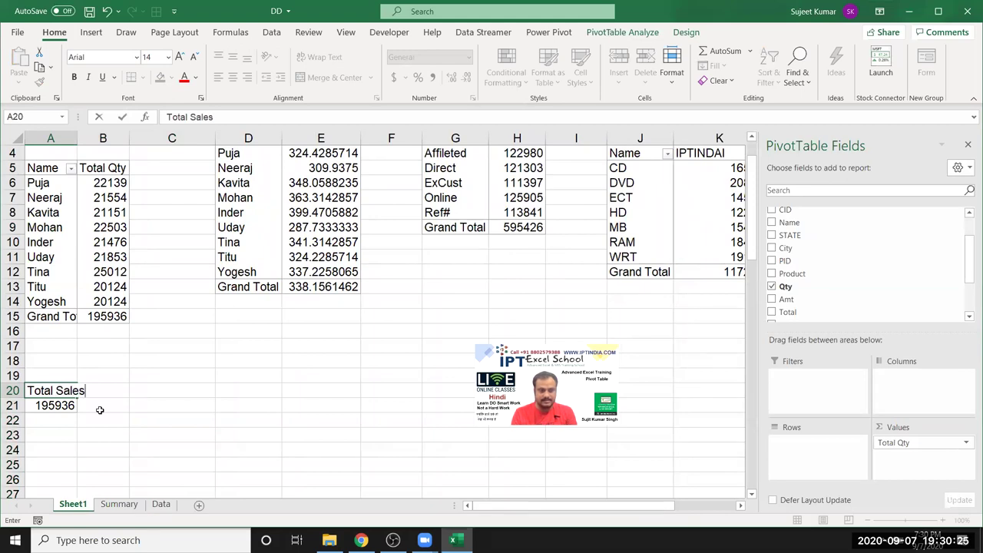
pyautogui.press('Return')
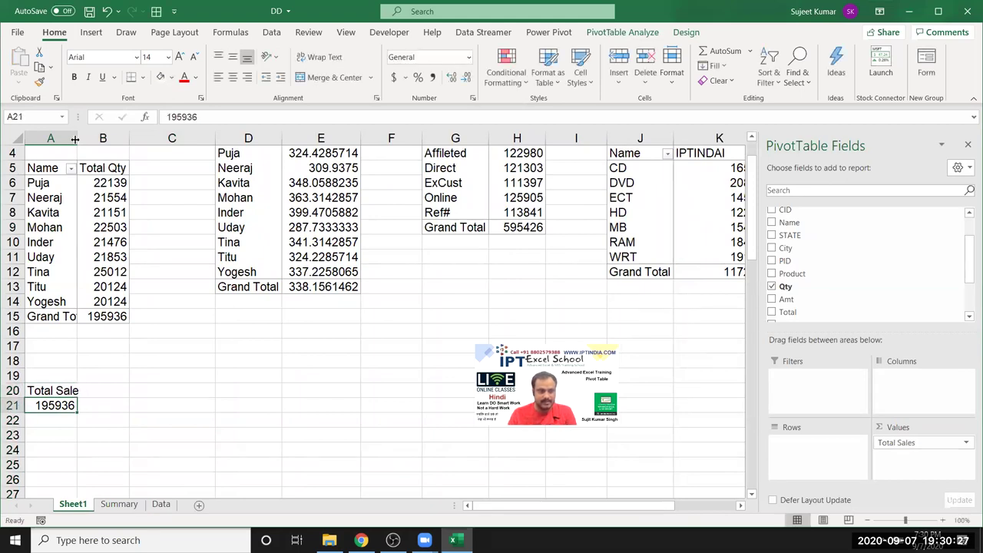
pyautogui.doubleClick(77, 138)
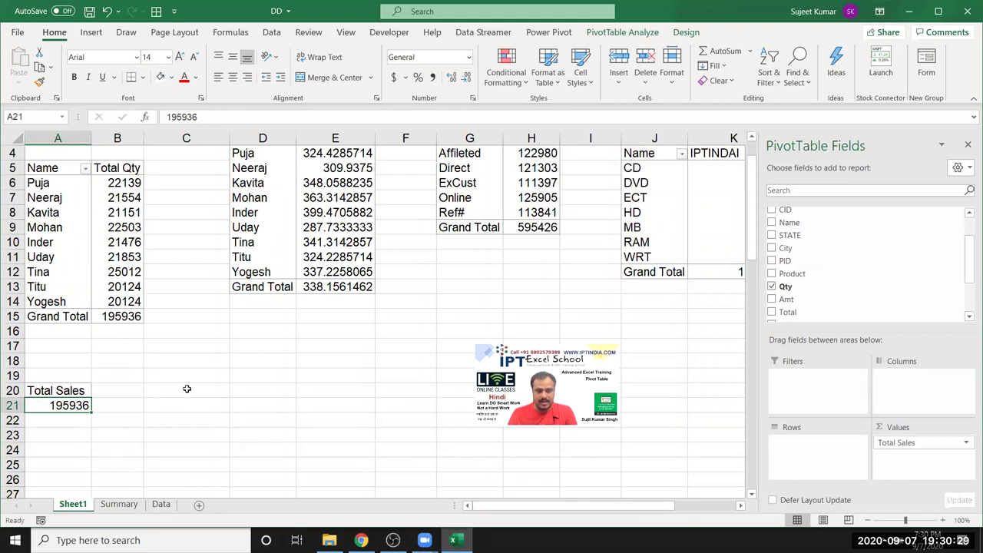
pyautogui.click(186, 389)
pyautogui.click(33, 387)
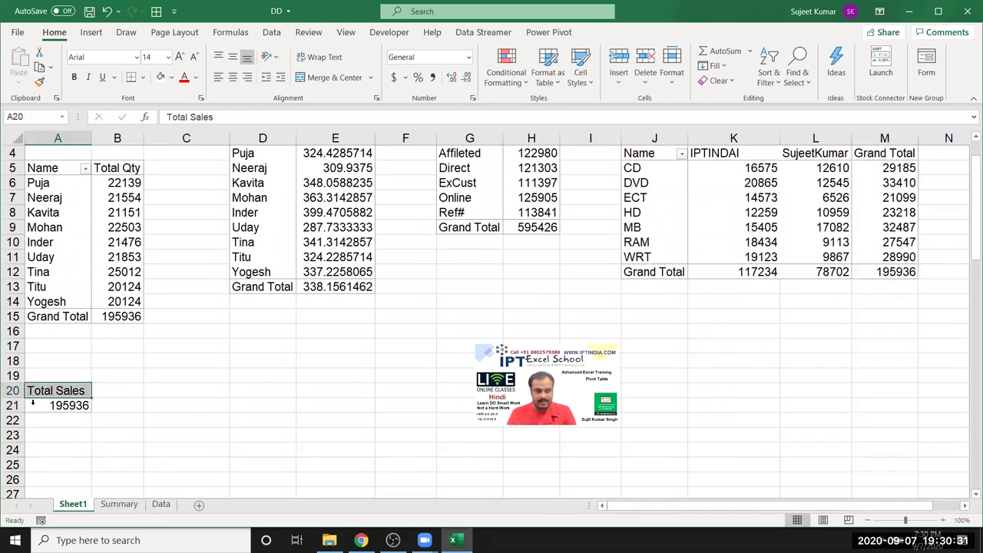
# - Paste a copy of the Total Sales pivot at C20 and swap its value to Amt
pyautogui.moveTo(34, 406); pyautogui.dragTo(52, 390)
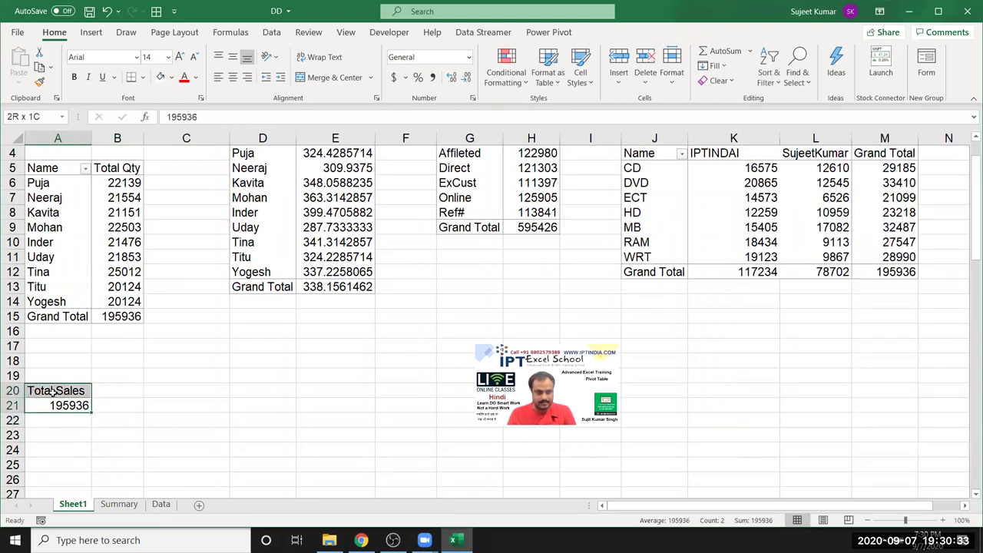
pyautogui.hotkey('ctrl', 'c')
pyautogui.click(201, 389)
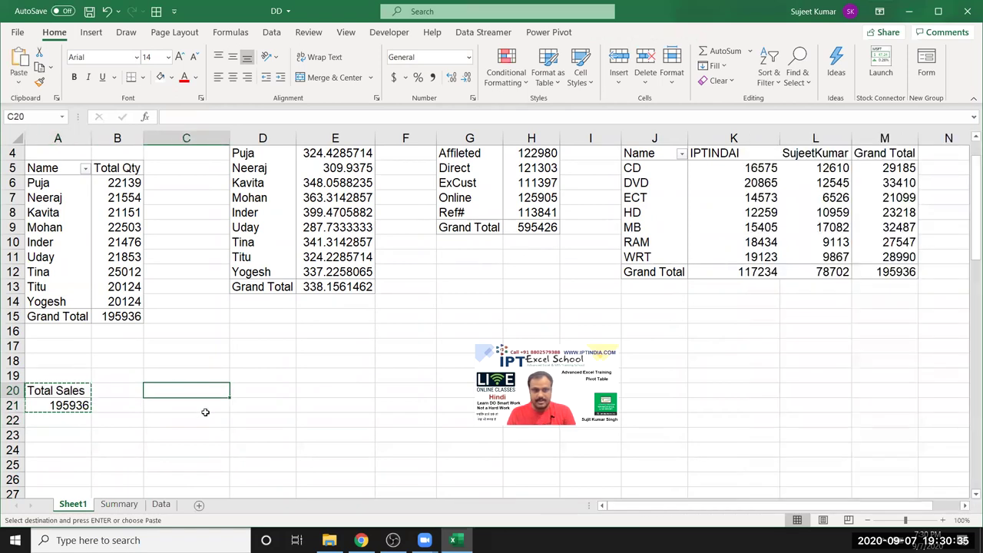
pyautogui.hotkey('ctrl', 'v')
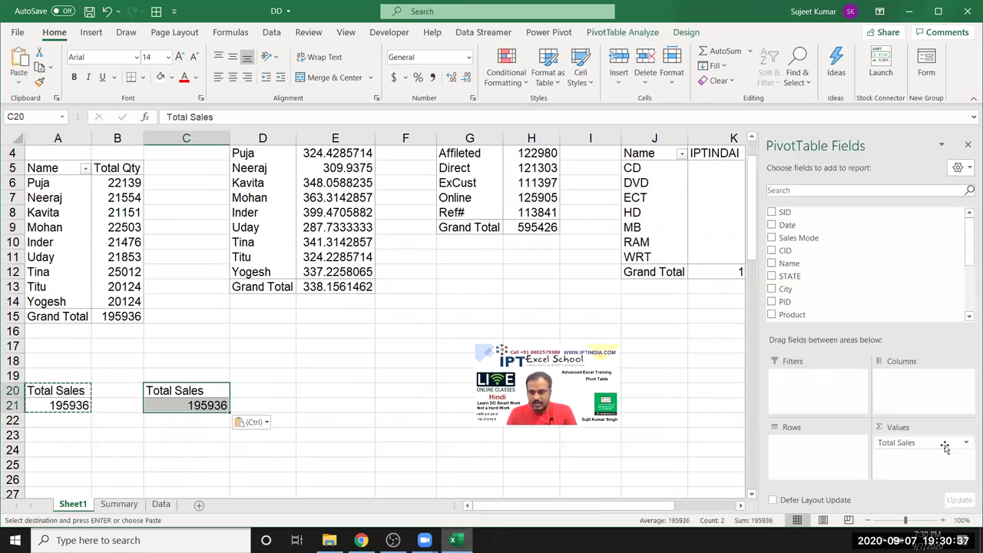
pyautogui.moveTo(941, 444); pyautogui.dragTo(854, 290)
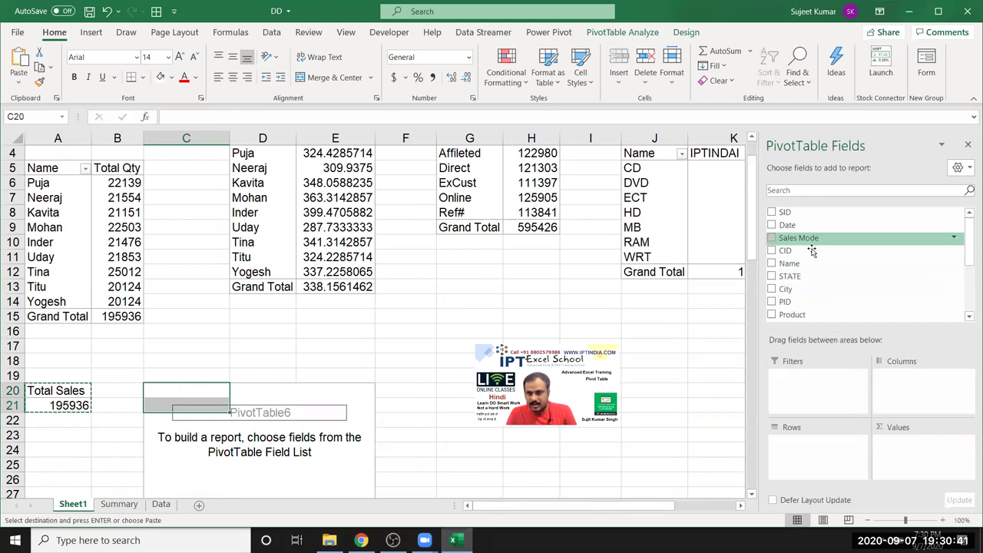
pyautogui.scroll(-3, 830, 304)
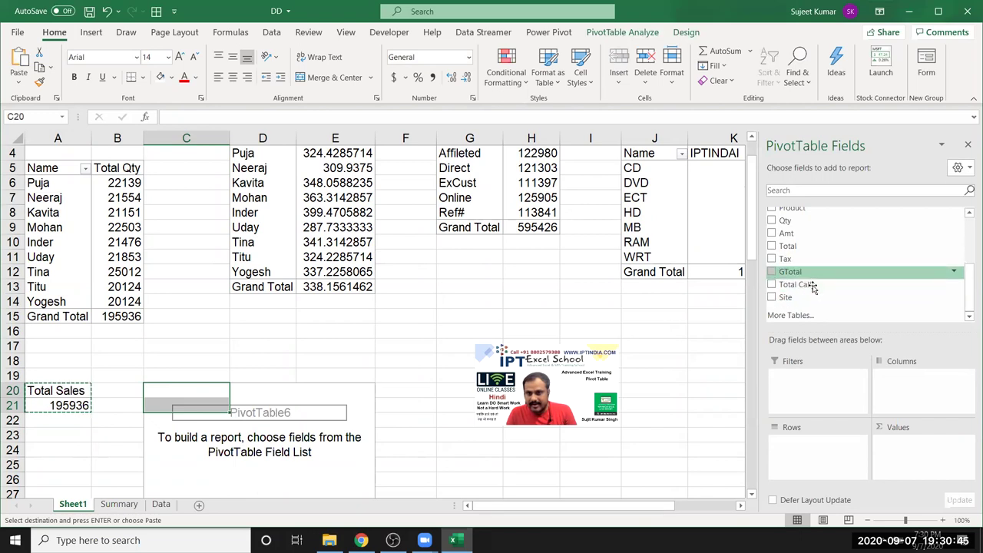
pyautogui.scroll(2, 808, 276)
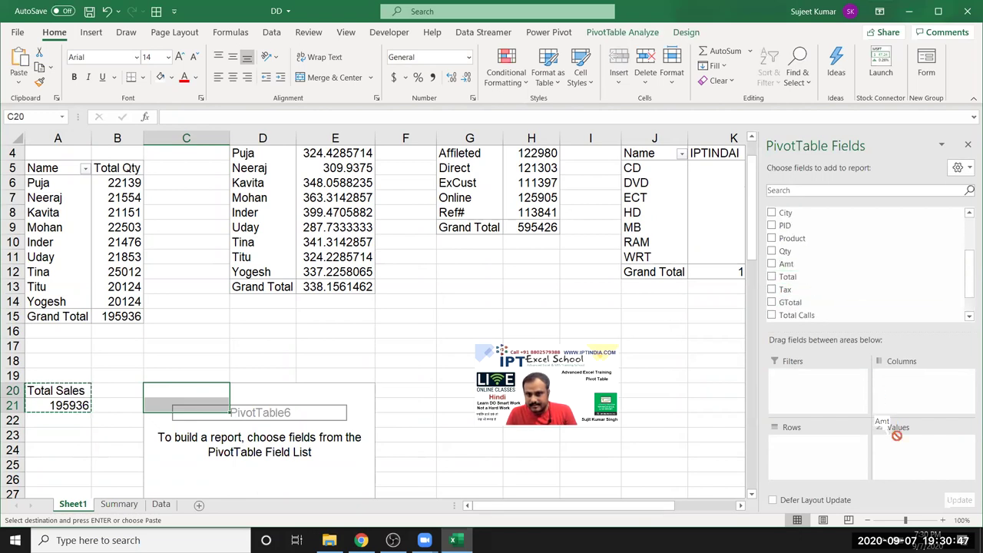
pyautogui.moveTo(788, 263); pyautogui.dragTo(910, 453)
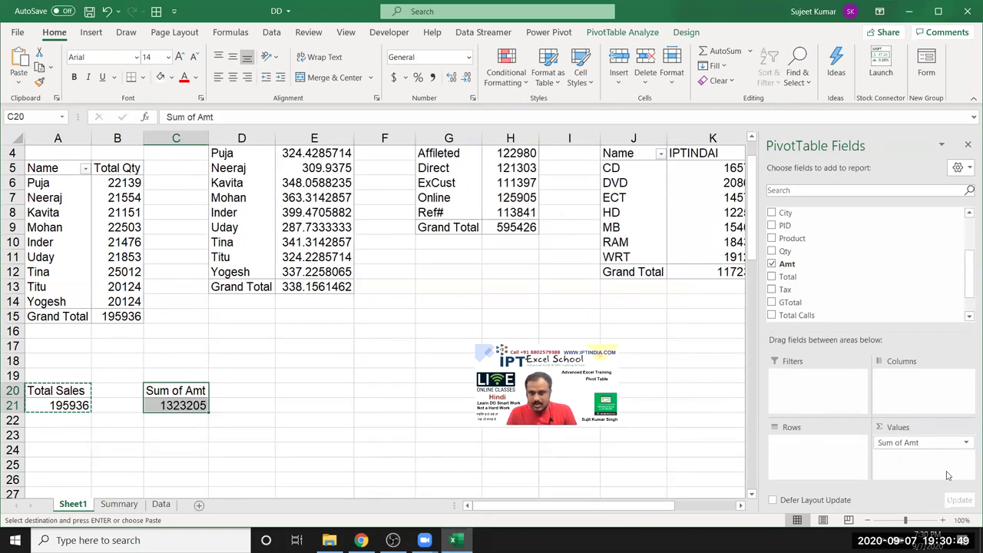
# - Summarize the Amt value field as an Average instead of Sum
pyautogui.click(965, 442)
pyautogui.click(826, 490)
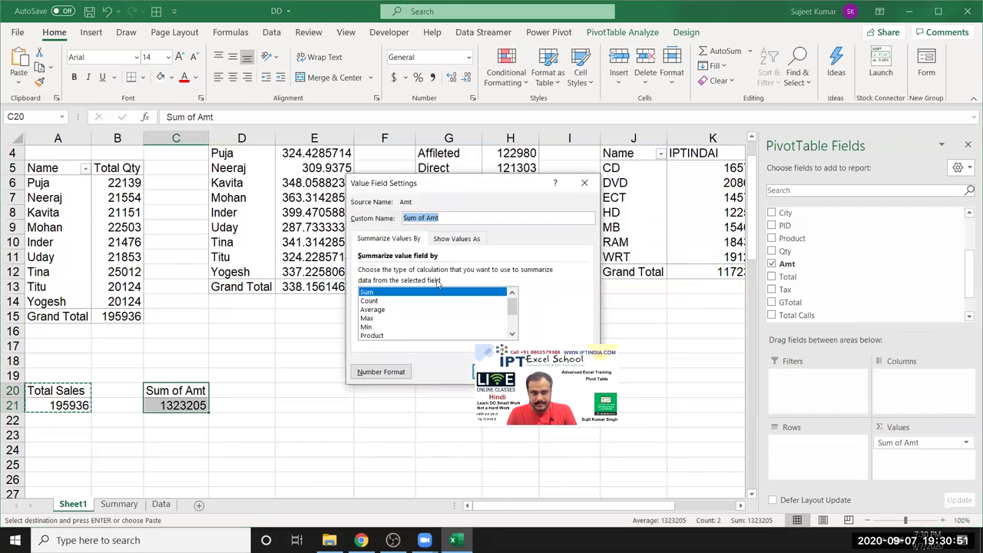
pyautogui.click(373, 309)
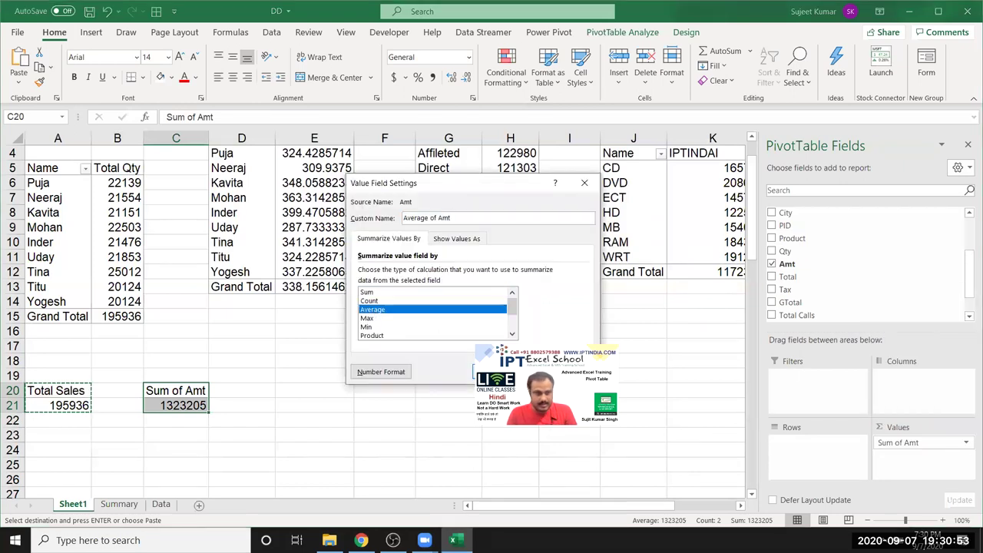
pyautogui.click(495, 372)
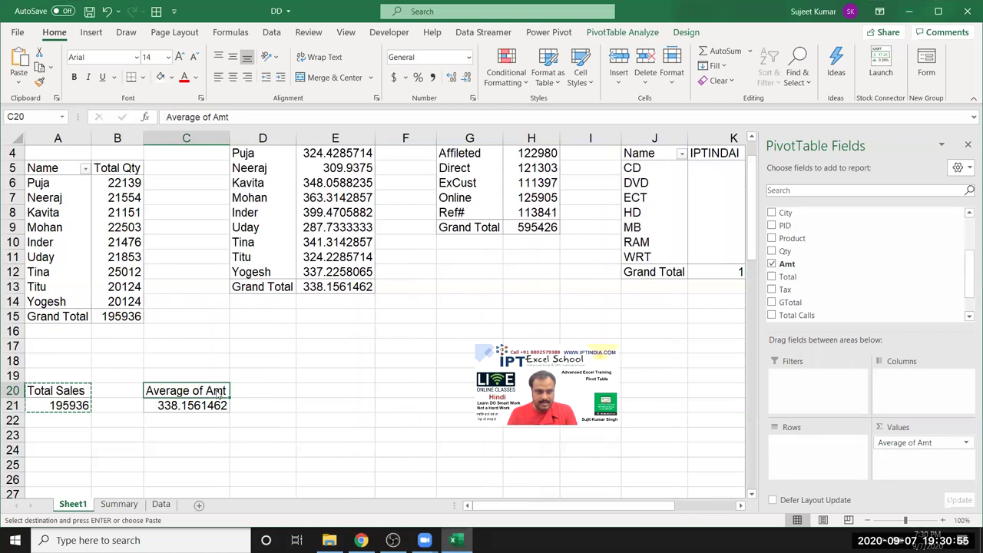
pyautogui.doubleClick(218, 394)
pyautogui.press('Escape')
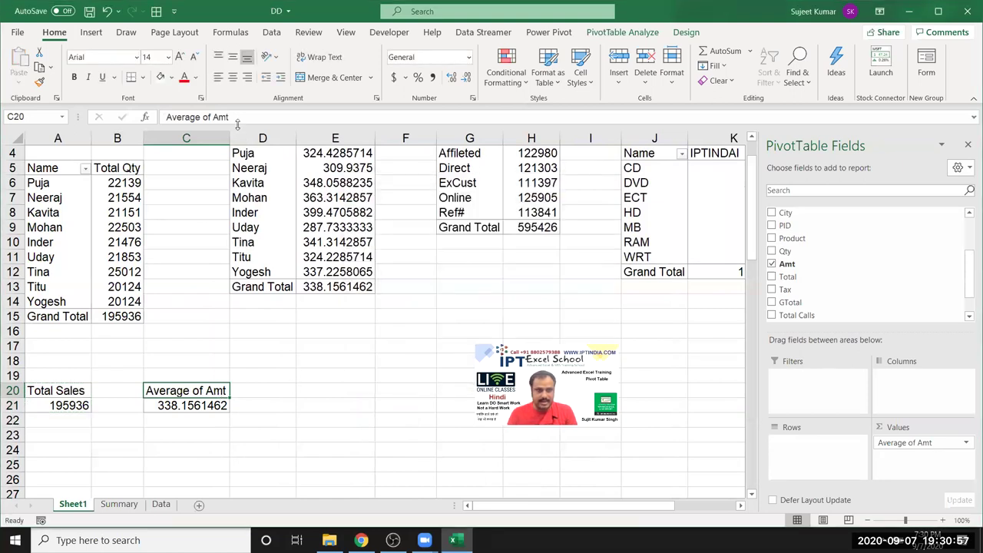
# - Retitle the C20 header 'Average of MRP' and autofit column C
pyautogui.click(238, 123)
pyautogui.doubleClick(238, 123)
pyautogui.write('MR ')
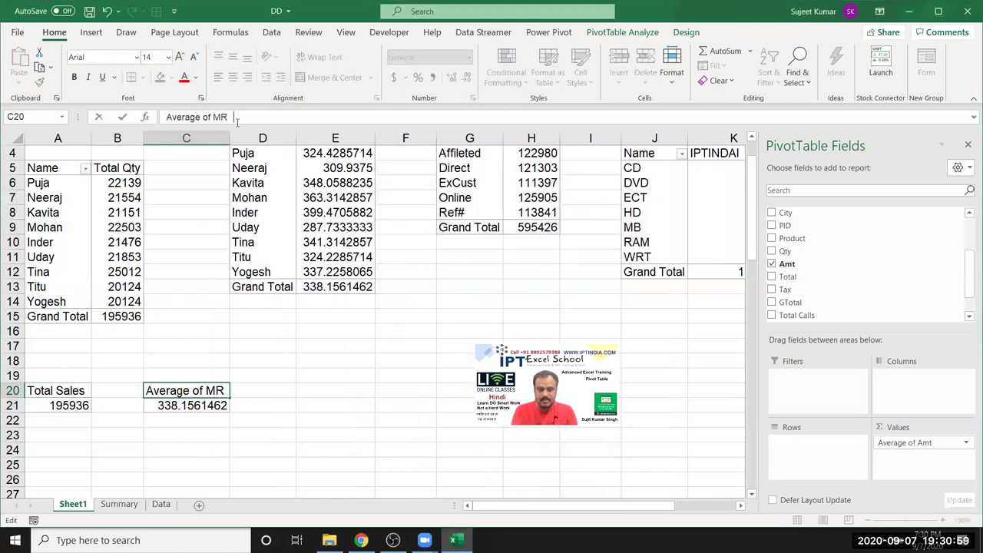
pyautogui.write('P')
pyautogui.click(300, 404)
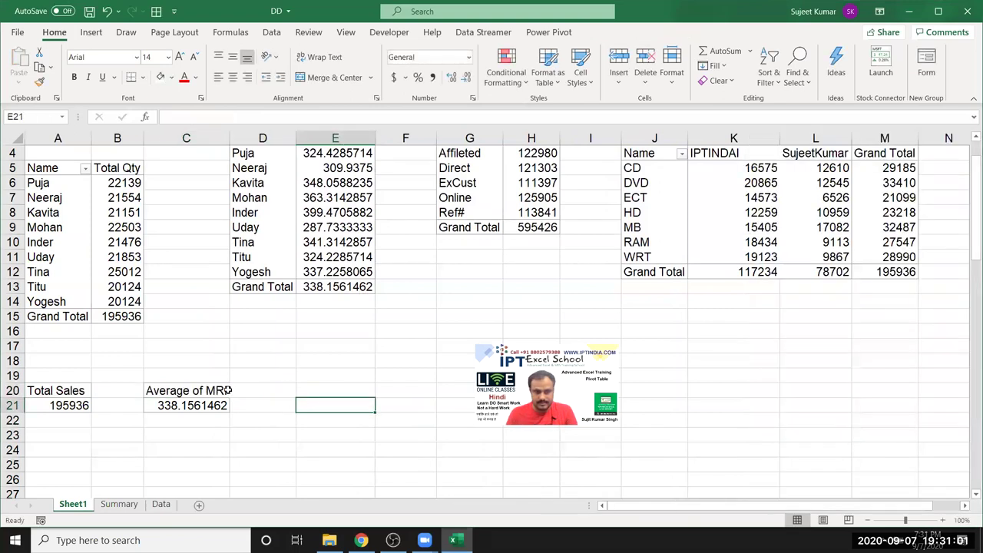
pyautogui.click(228, 390)
pyautogui.doubleClick(229, 138)
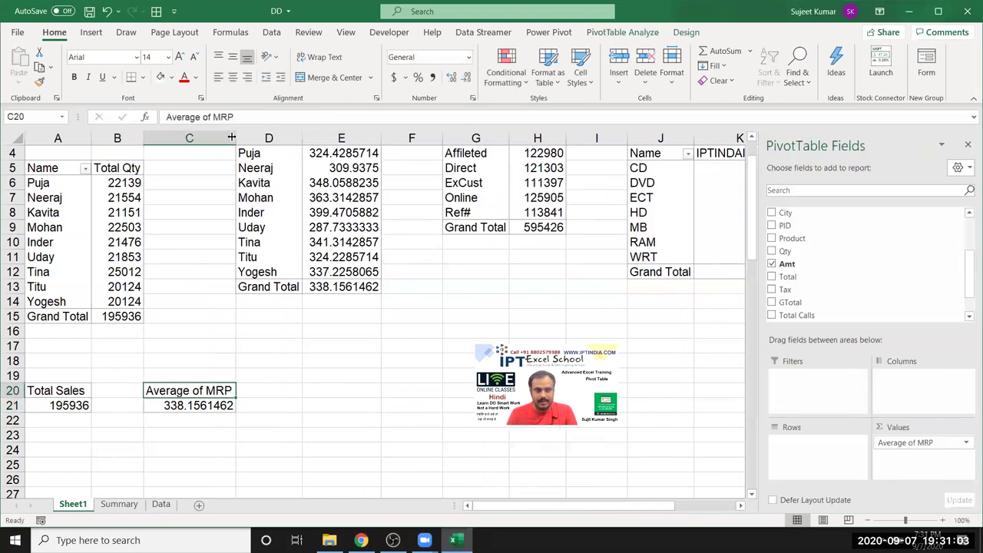
# - Reduce C21 to two decimals (338.16) and copy the C20:C21 pivot
pyautogui.click(229, 407)
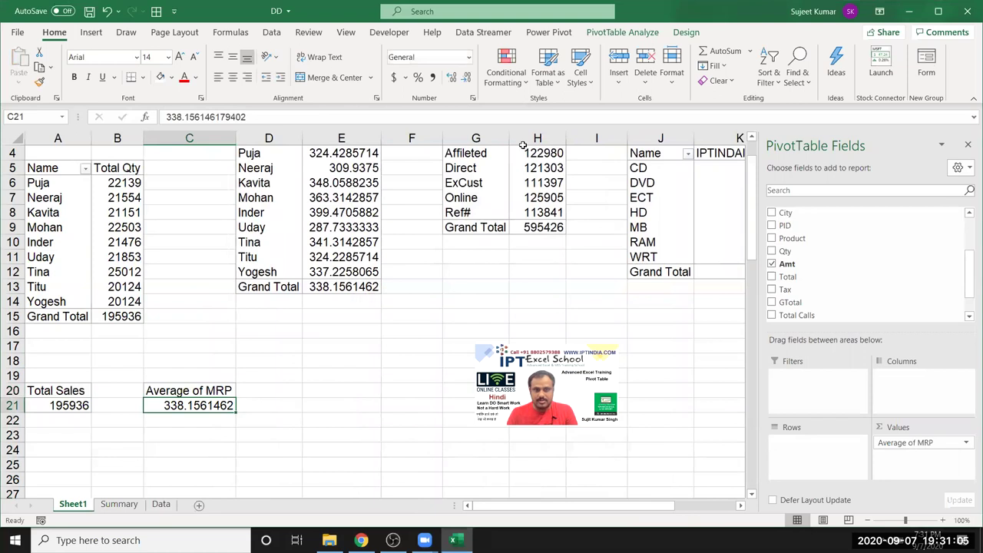
pyautogui.click(465, 80)
pyautogui.click(466, 79)
pyautogui.click(466, 79)
pyautogui.click(466, 79)
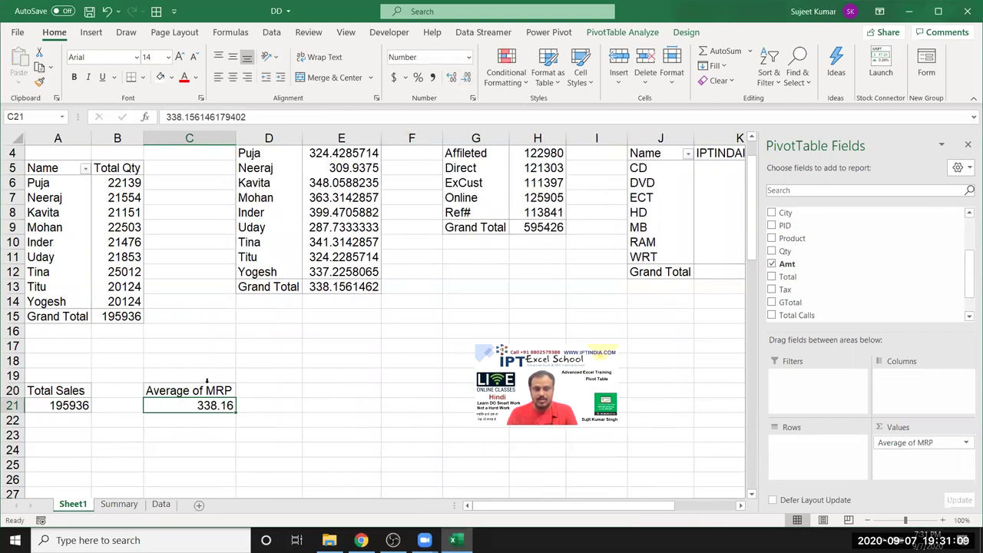
pyautogui.moveTo(209, 391); pyautogui.dragTo(209, 406)
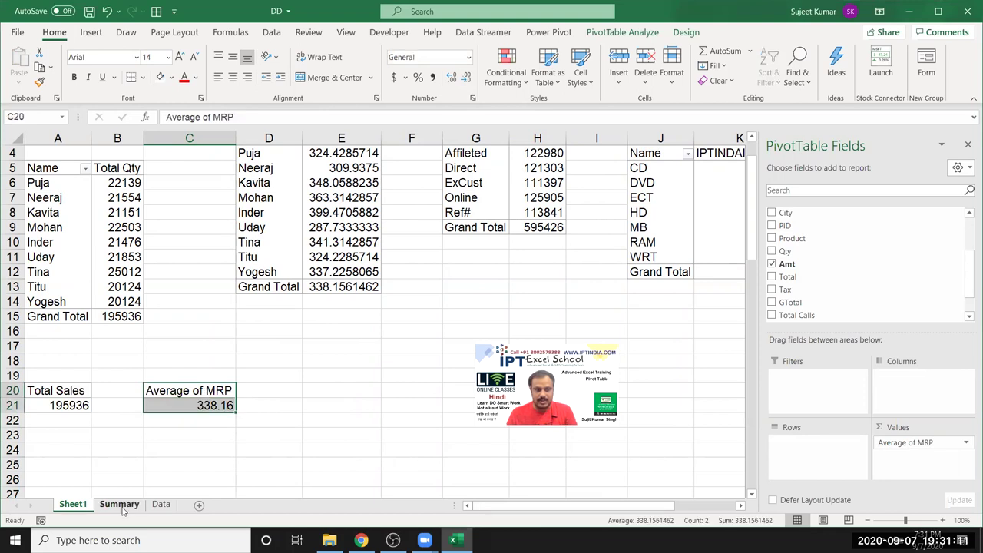
pyautogui.hotkey('ctrl', 'pagedown')
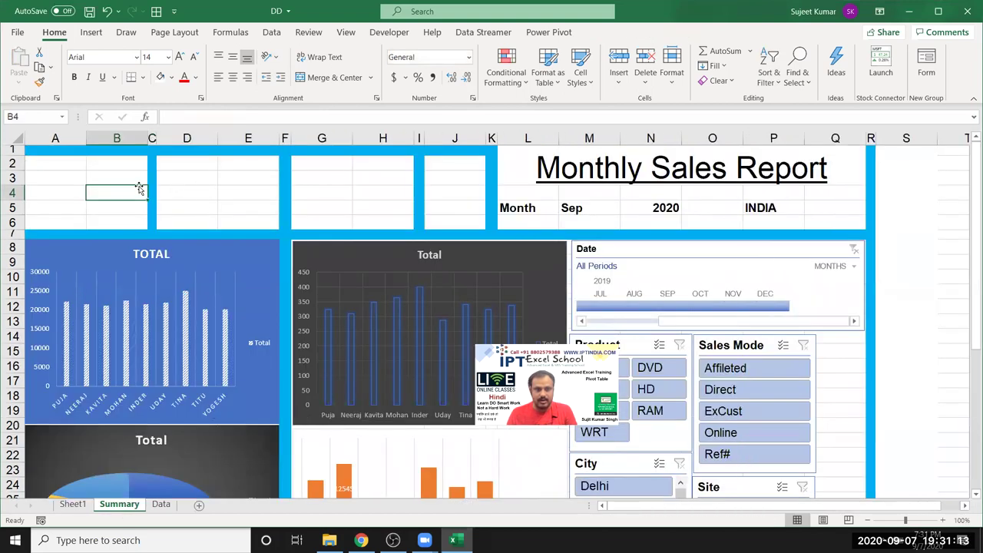
pyautogui.click(89, 505)
pyautogui.hotkey('ctrl', 'c')
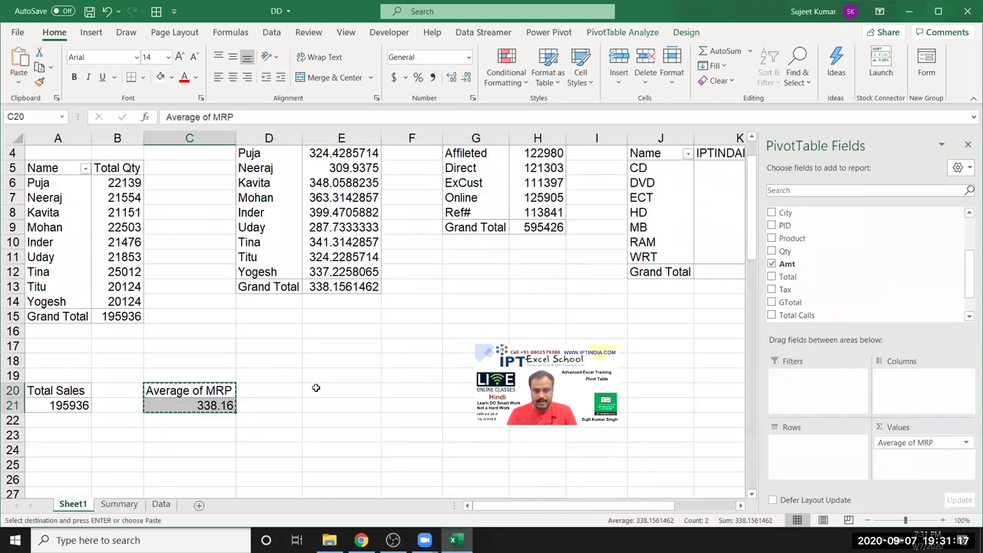
# - Paste the pivot at E20, make it sum GTotal, and title it 'Total Rev'
pyautogui.click(315, 388)
pyautogui.hotkey('ctrl', 'v')
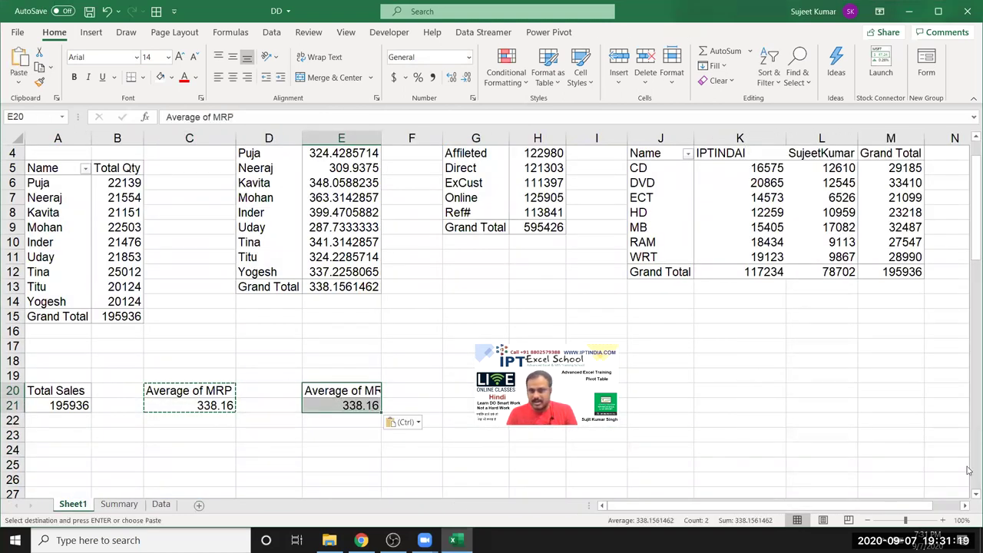
pyautogui.moveTo(898, 443); pyautogui.dragTo(914, 315)
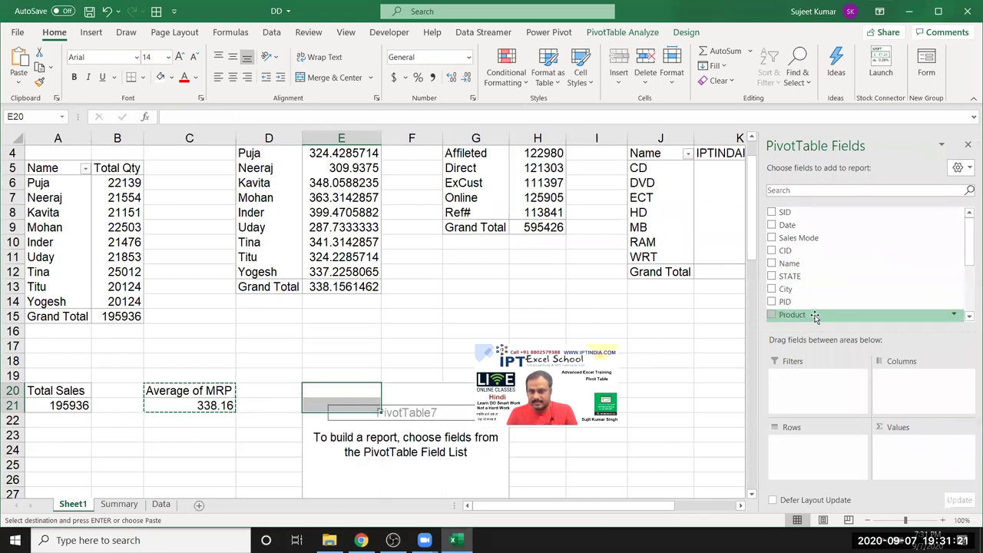
pyautogui.scroll(-3, 814, 315)
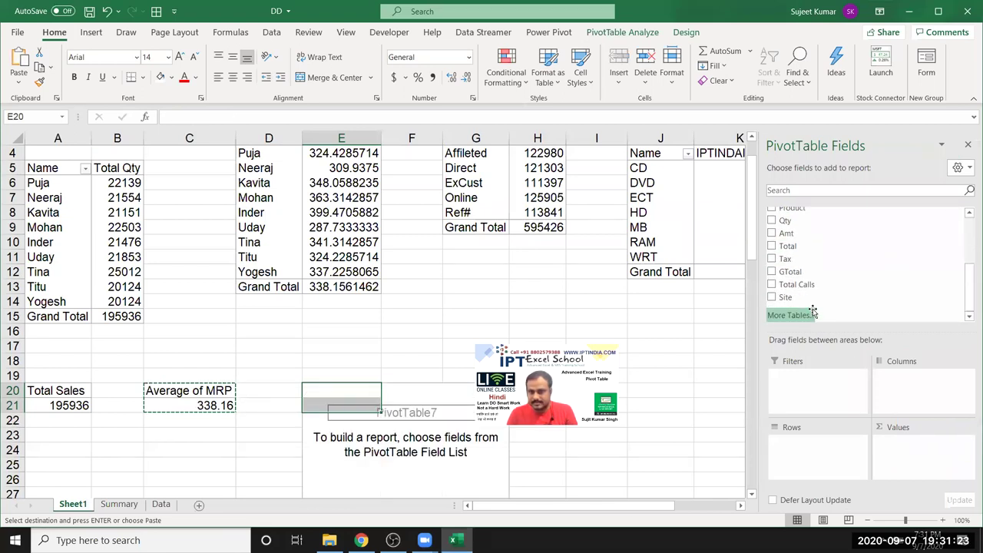
pyautogui.moveTo(796, 284); pyautogui.dragTo(908, 432)
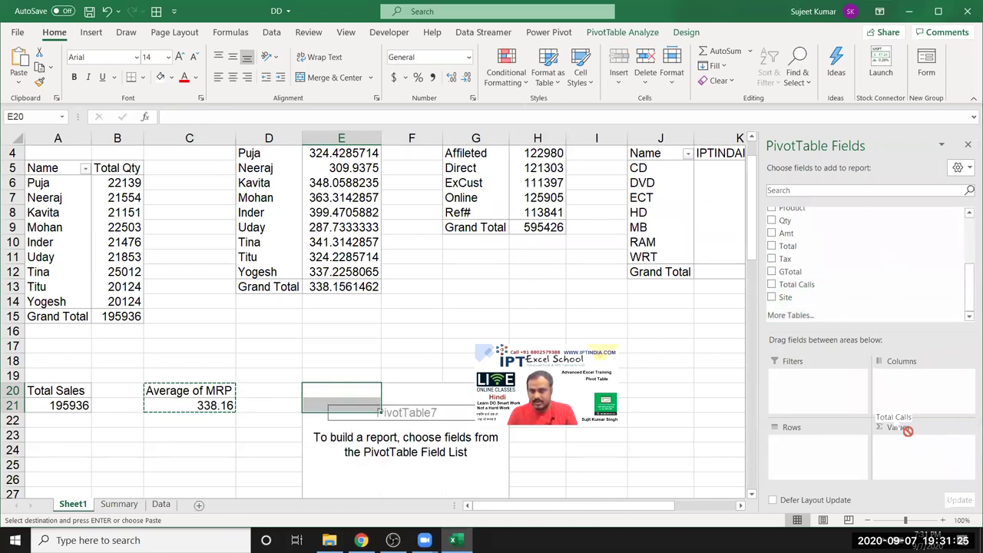
pyautogui.moveTo(790, 271)
pyautogui.mouseDown()
pyautogui.moveTo(910, 470)
pyautogui.moveTo(834, 456)
pyautogui.mouseUp()
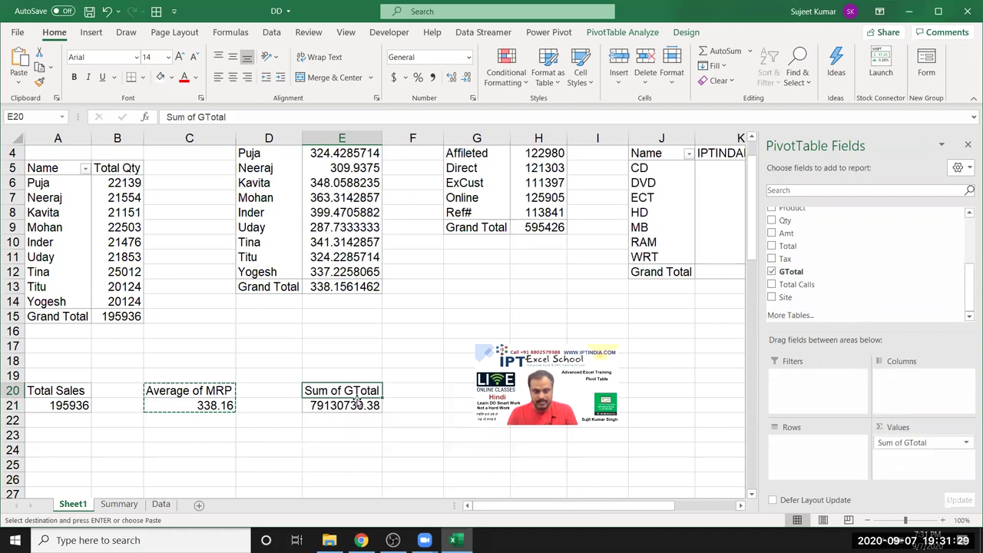
pyautogui.write('Total')
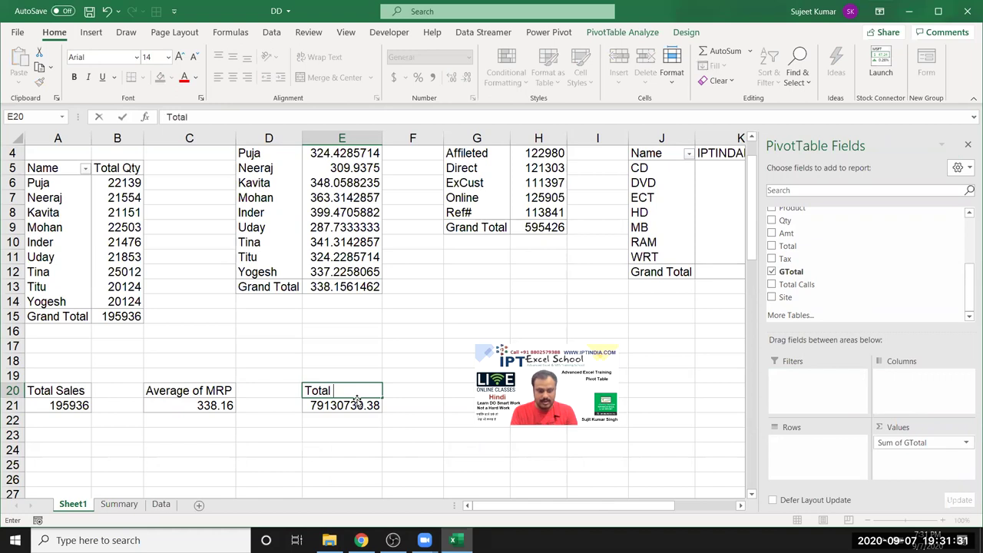
pyautogui.press('Return')
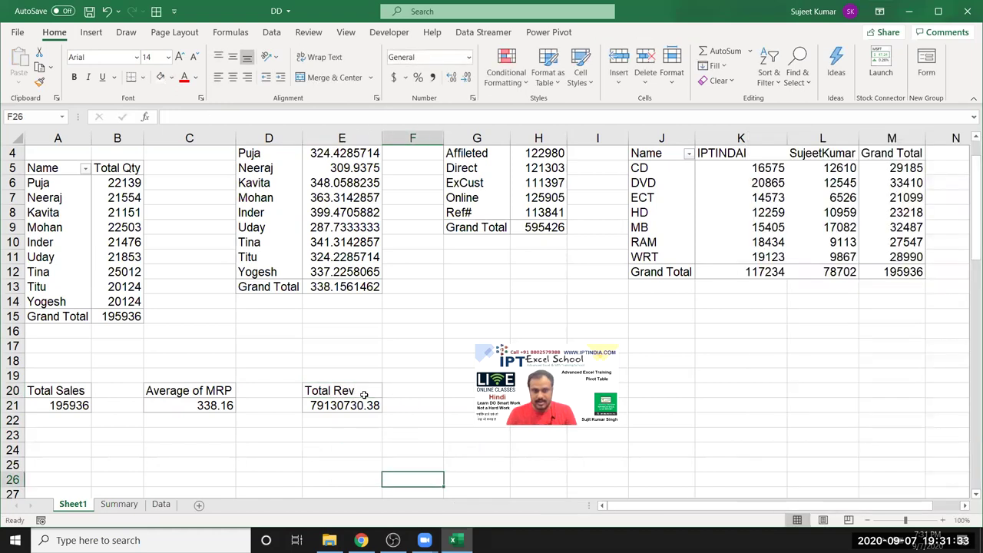
# - Copy the Total Rev pivot E20:E21 to G20
pyautogui.moveTo(346, 392); pyautogui.dragTo(365, 407)
pyautogui.hotkey('ctrl', 'c')
pyautogui.click(450, 392)
pyautogui.hotkey('ctrl', 'v')
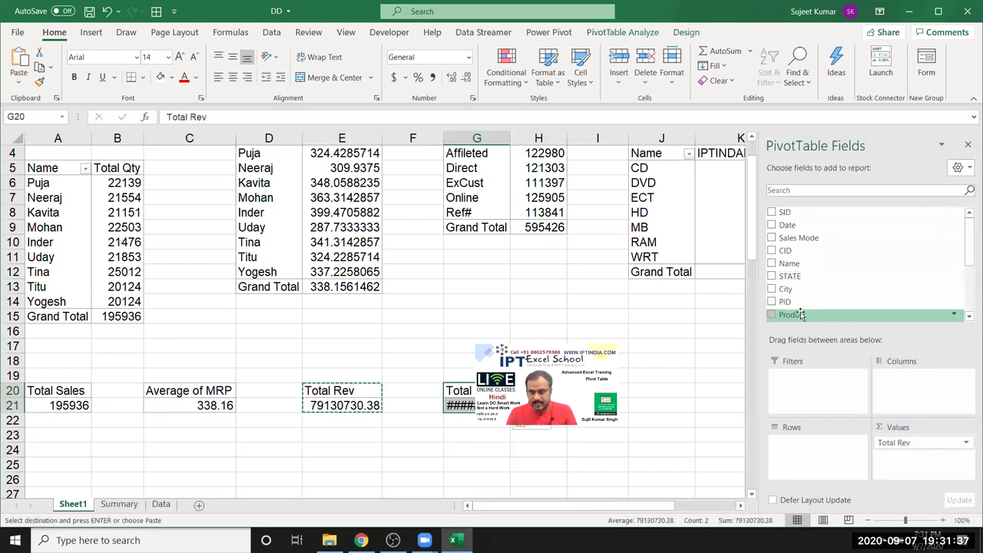
# - Make the G20 pivot sum Total Calls, showing 595426.00
pyautogui.moveTo(891, 443)
pyautogui.mouseDown()
pyautogui.moveTo(813, 303)
pyautogui.moveTo(895, 443)
pyautogui.mouseUp()
pyautogui.scroll(-3, 813, 307)
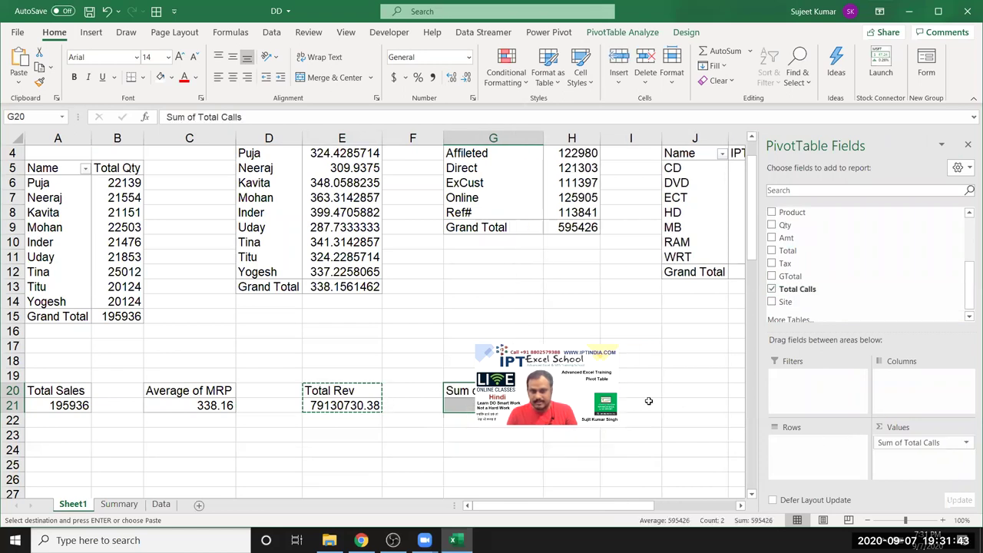
pyautogui.doubleClick(500, 394)
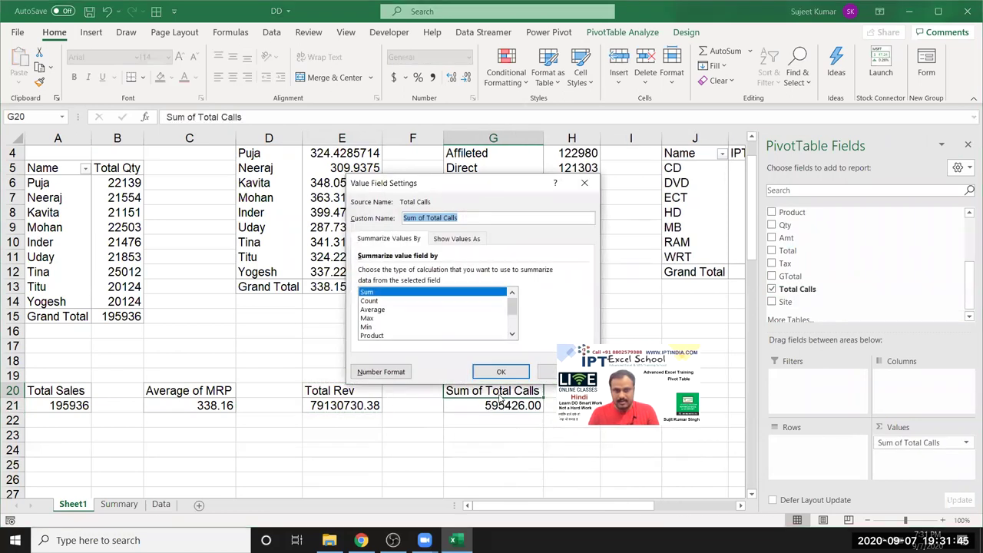
pyautogui.press('Return')
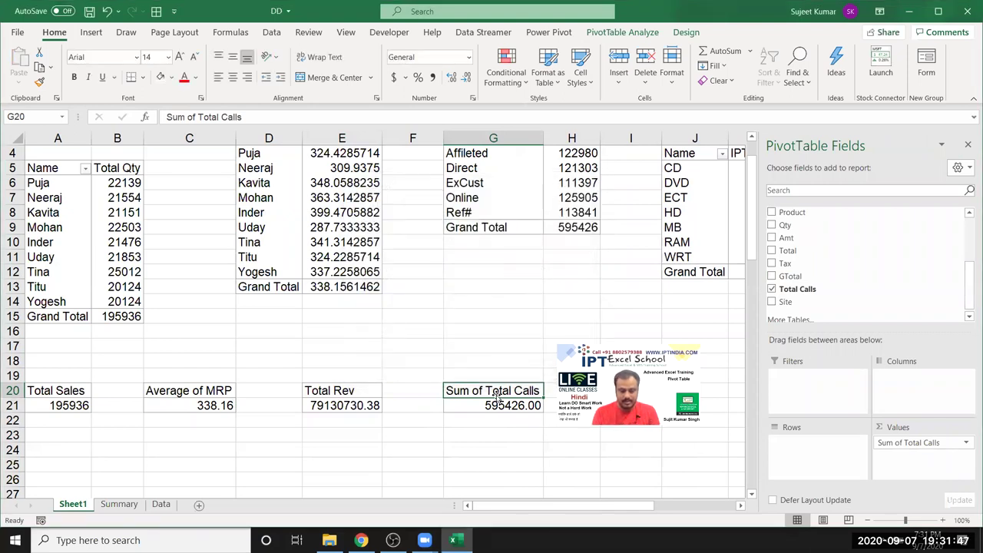
# - Retitle the G20 pivot header as 'Total Calls'
pyautogui.write('Total')
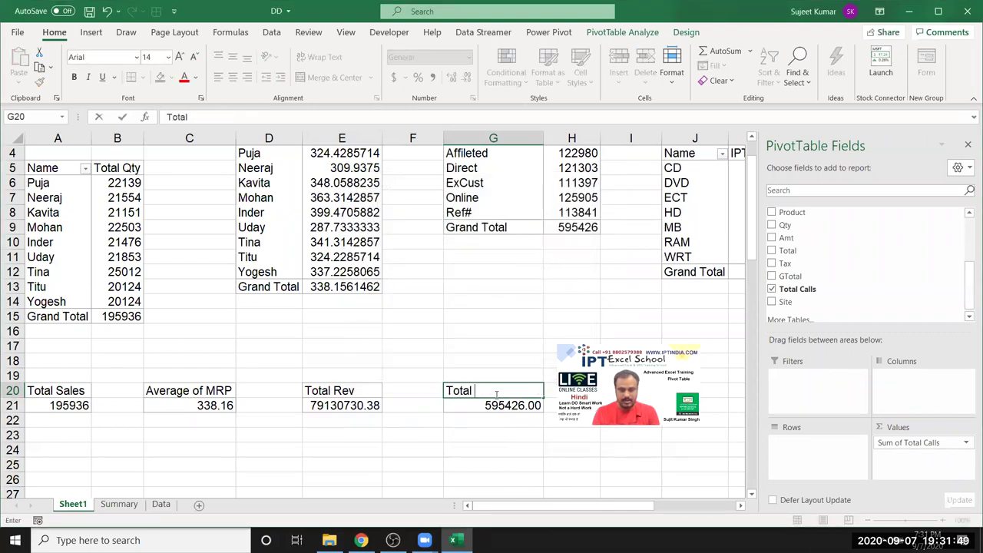
pyautogui.press('Return')
pyautogui.press('Up')
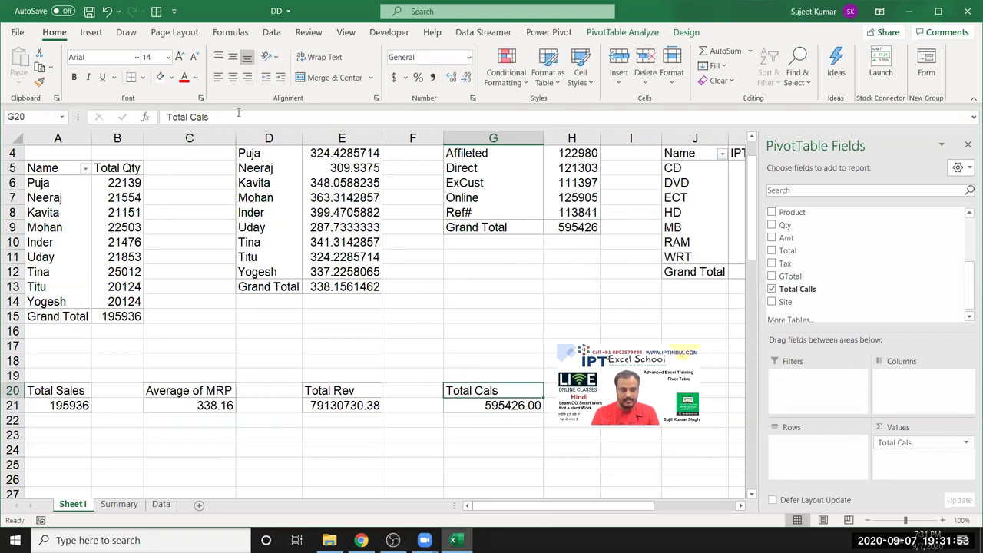
pyautogui.click(238, 114)
pyautogui.press('BackSpace')
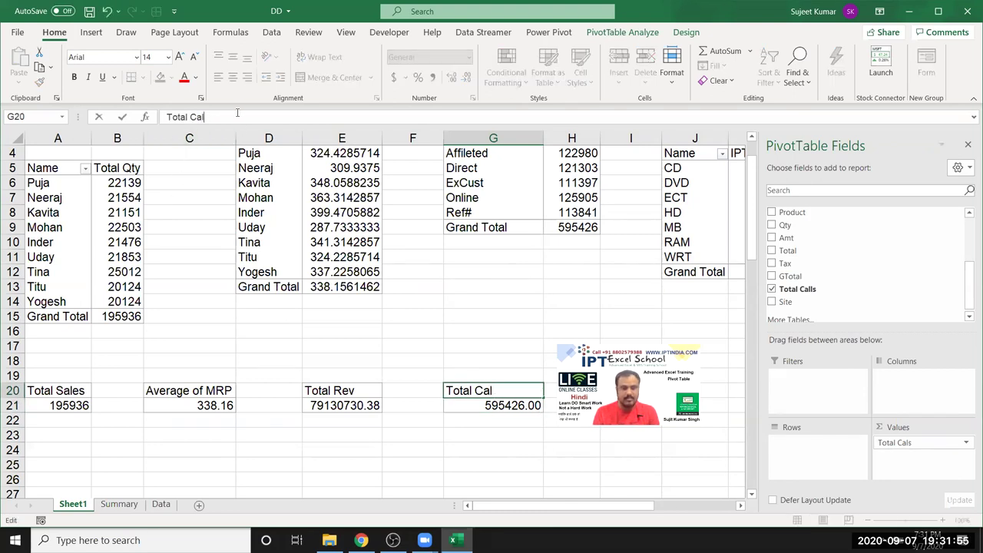
pyautogui.press('Return')
pyautogui.press('Up')
pyautogui.click(212, 116)
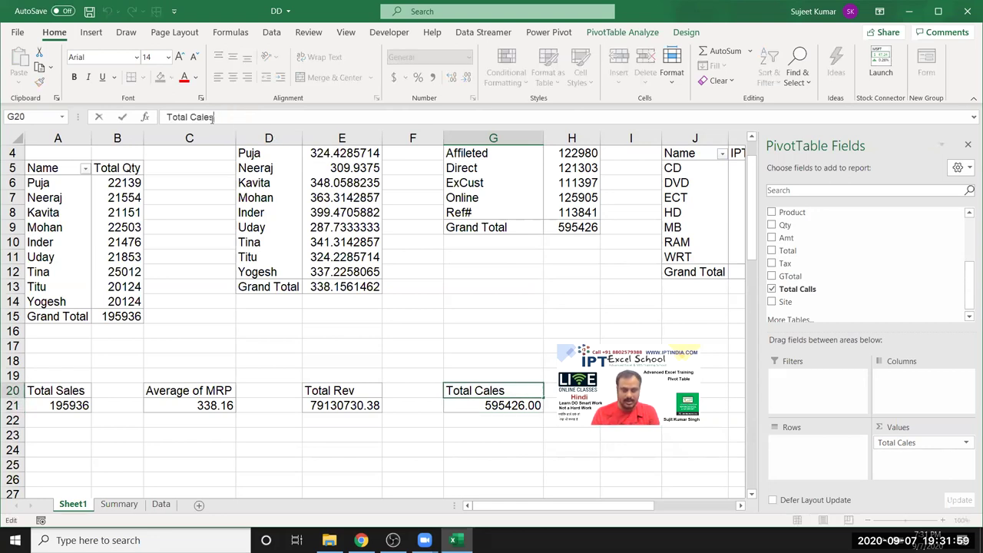
pyautogui.press('Return')
pyautogui.press('Return')
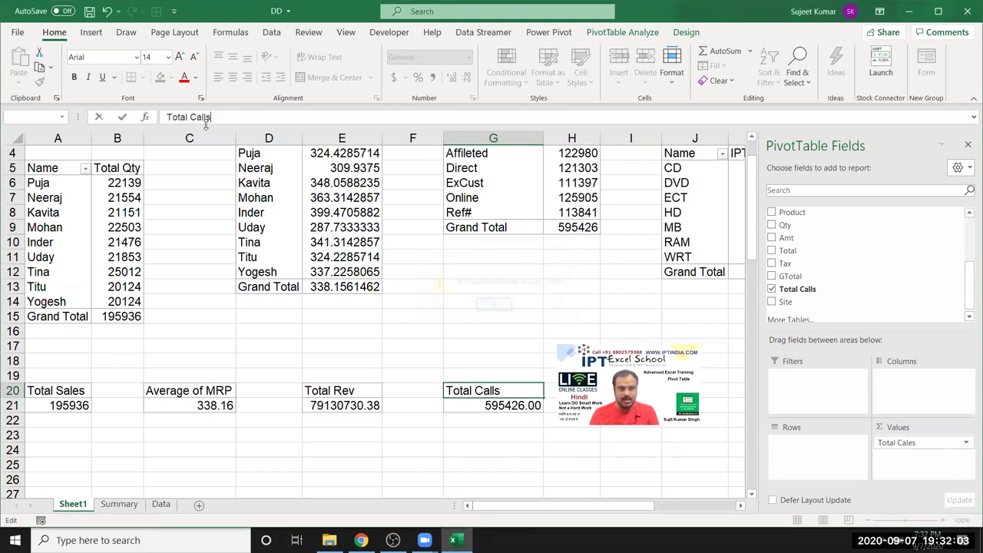
pyautogui.press('Return')
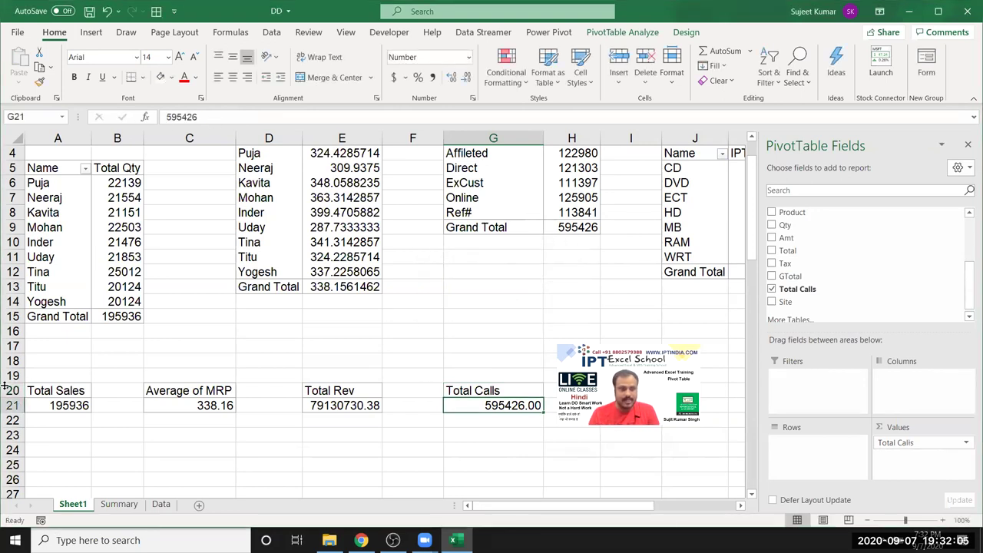
# - Apply a dark Medium PivotTable Style to the Total Sales pivot A20:A21
pyautogui.moveTo(60, 394); pyautogui.dragTo(60, 405)
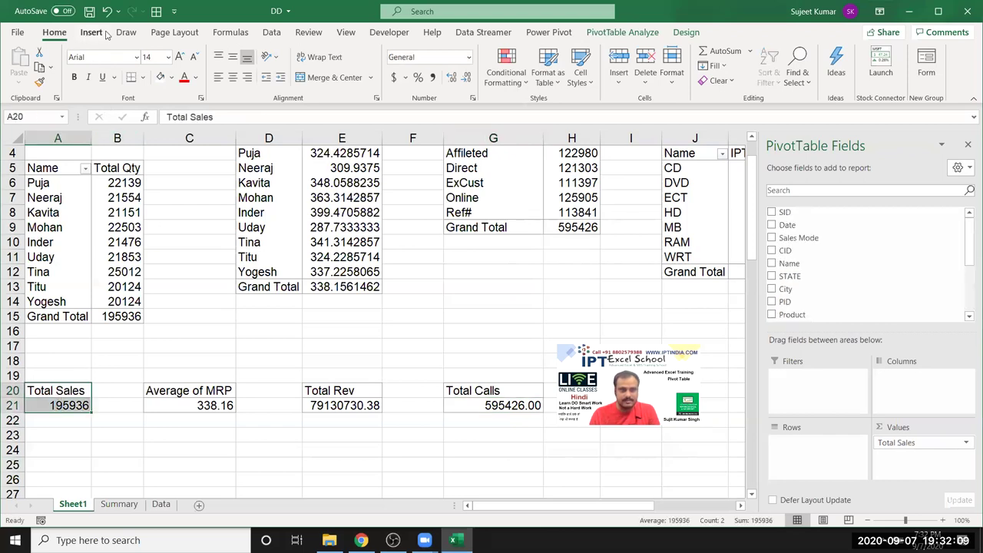
pyautogui.click(657, 34)
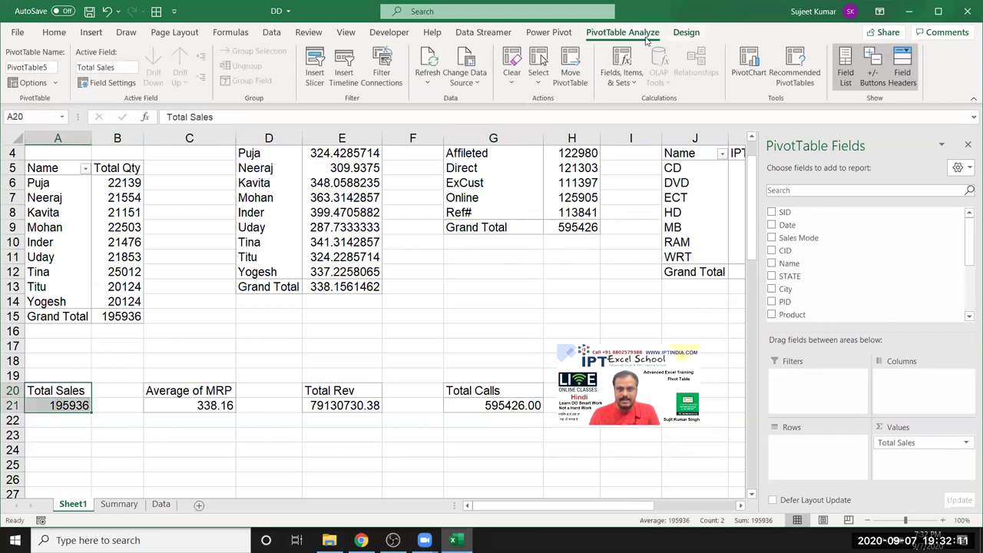
pyautogui.click(684, 33)
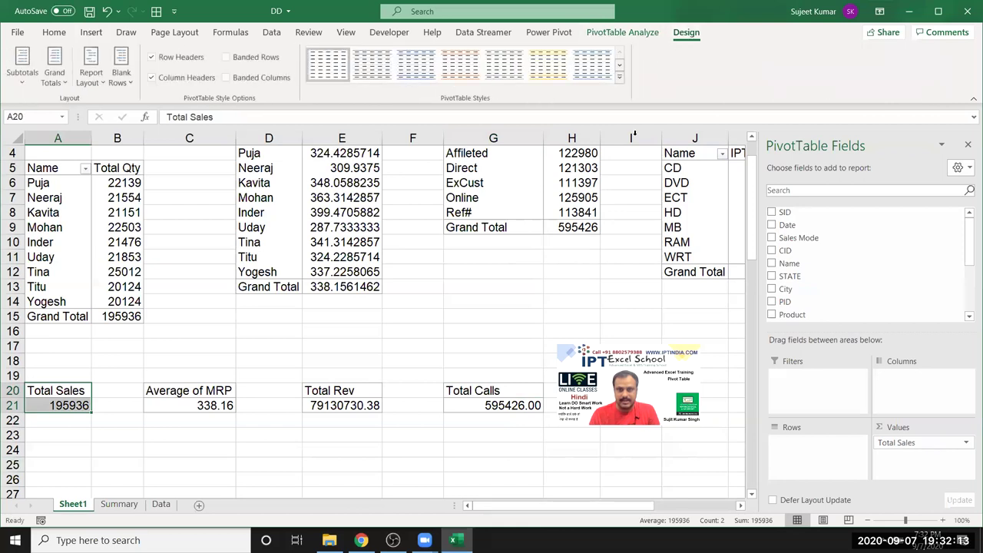
pyautogui.click(620, 77)
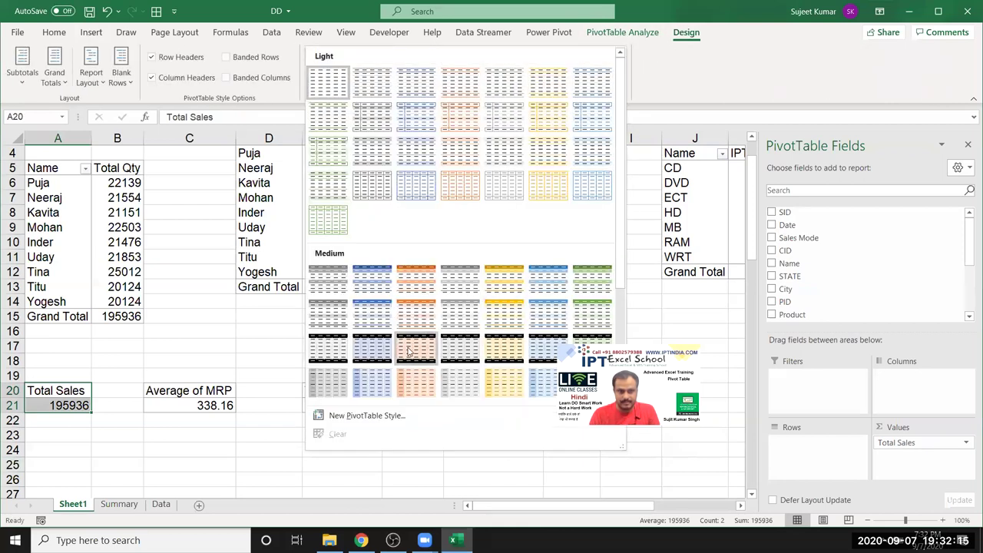
pyautogui.click(332, 354)
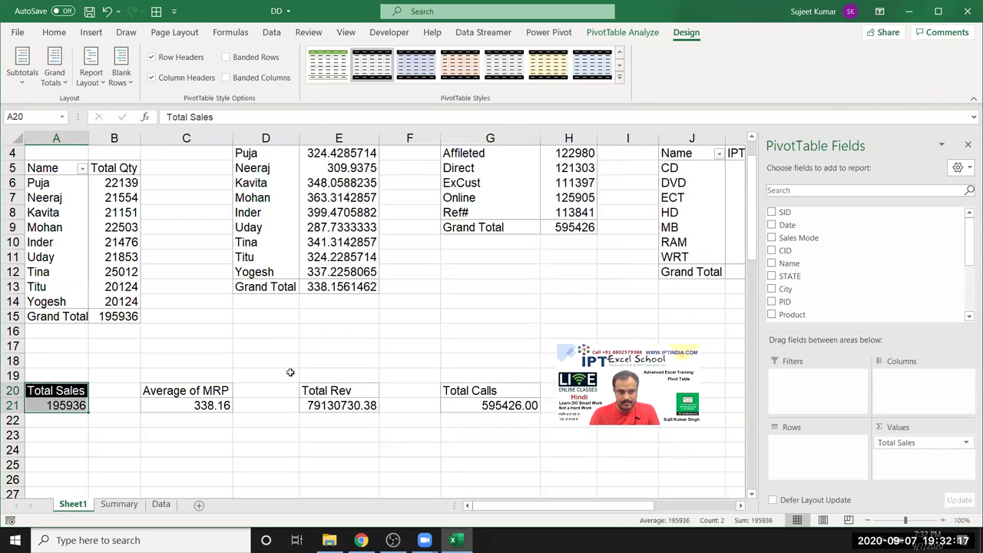
# - Apply the same dark style to the Average of MRP pivot C20:C21
pyautogui.click(167, 421)
pyautogui.click(162, 396)
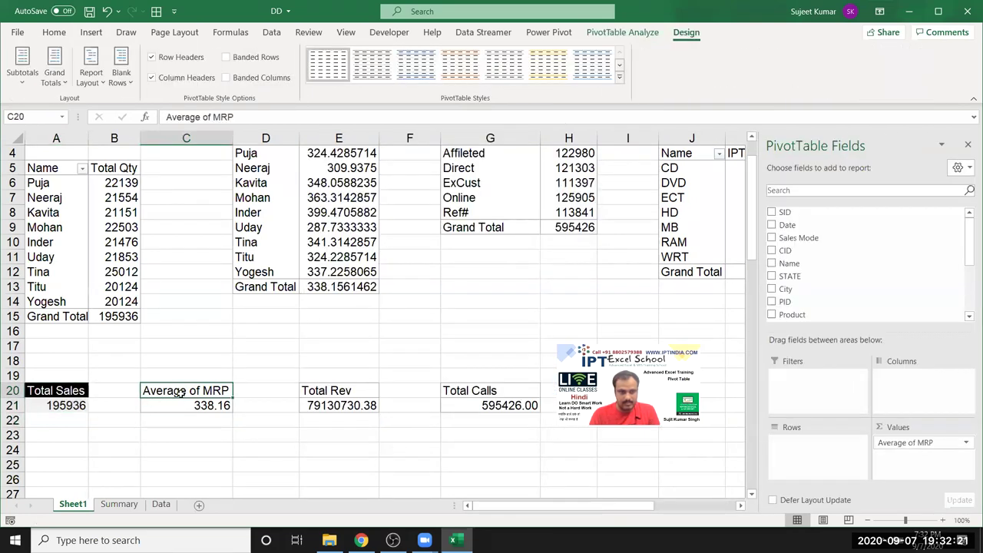
pyautogui.moveTo(179, 392); pyautogui.dragTo(185, 406)
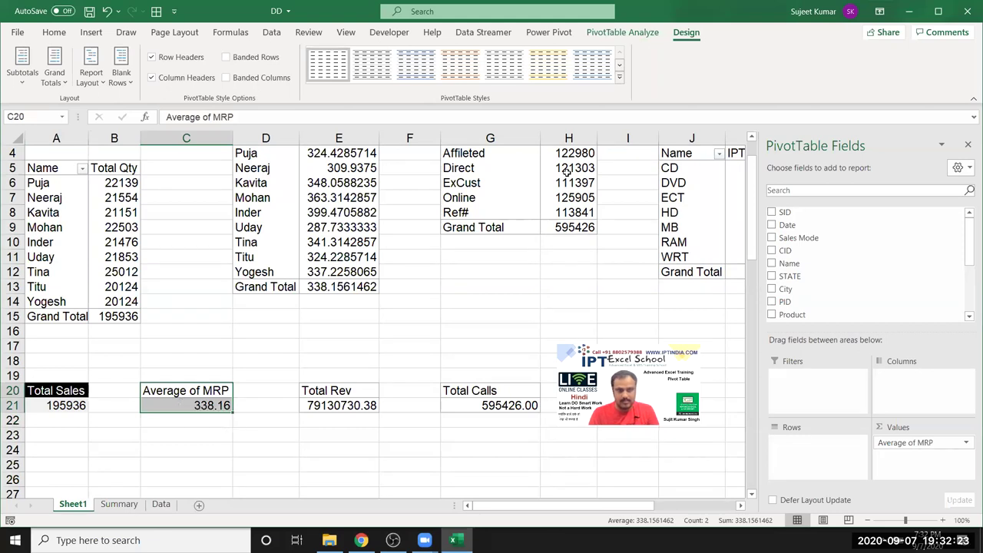
pyautogui.click(622, 82)
pyautogui.click(454, 348)
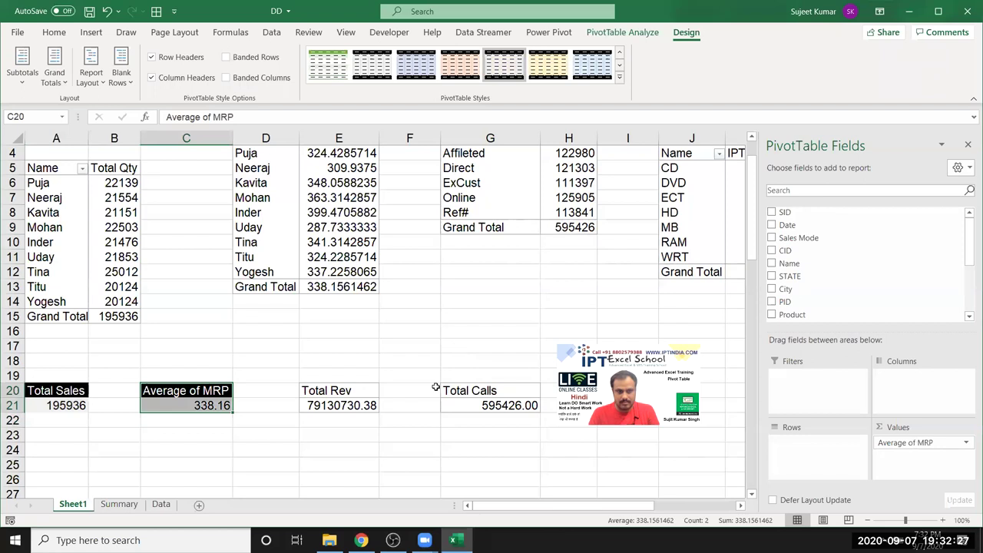
# - Apply the dark style to the Total Rev (E20:E21) and Total Calls (G20:G21) pivots
pyautogui.moveTo(374, 391); pyautogui.dragTo(370, 404)
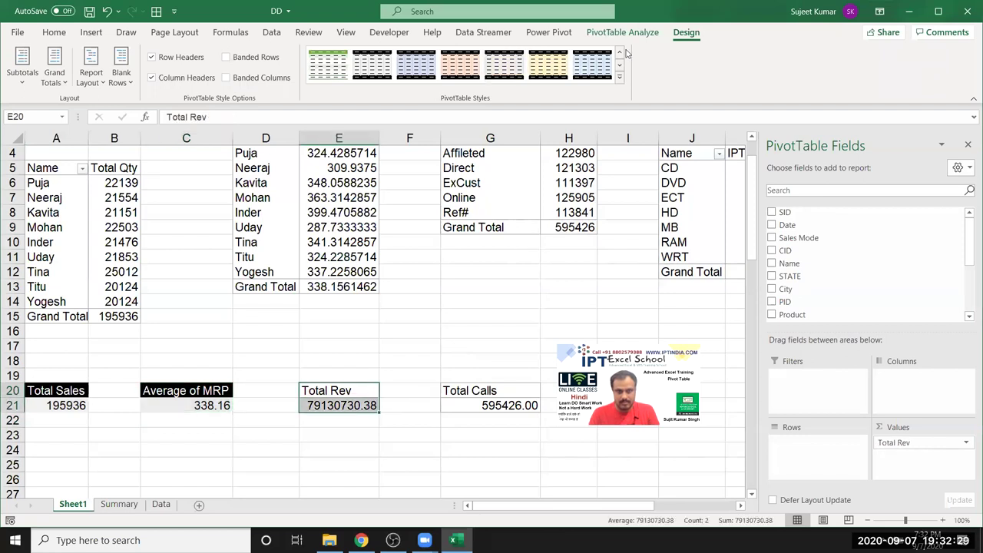
pyautogui.click(597, 77)
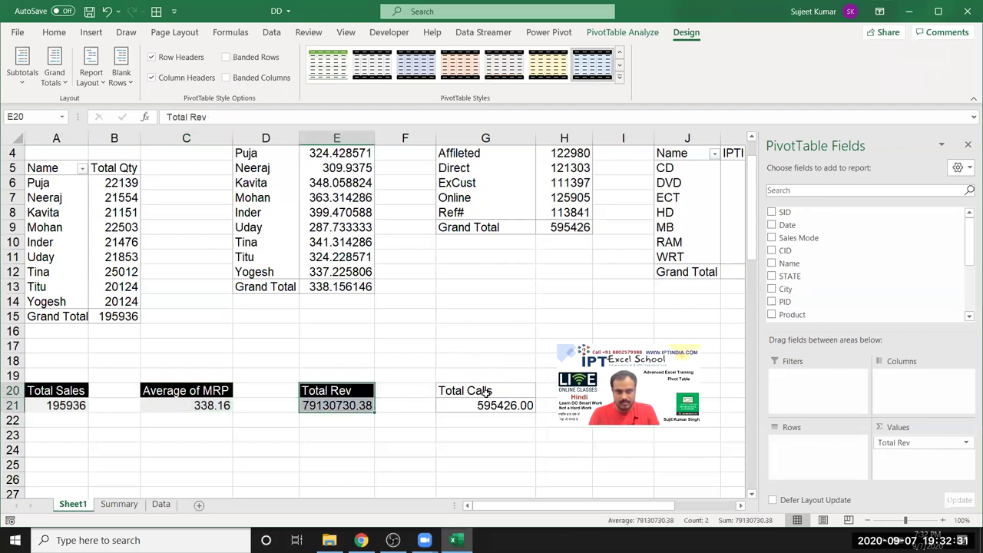
pyautogui.moveTo(487, 393); pyautogui.dragTo(487, 405)
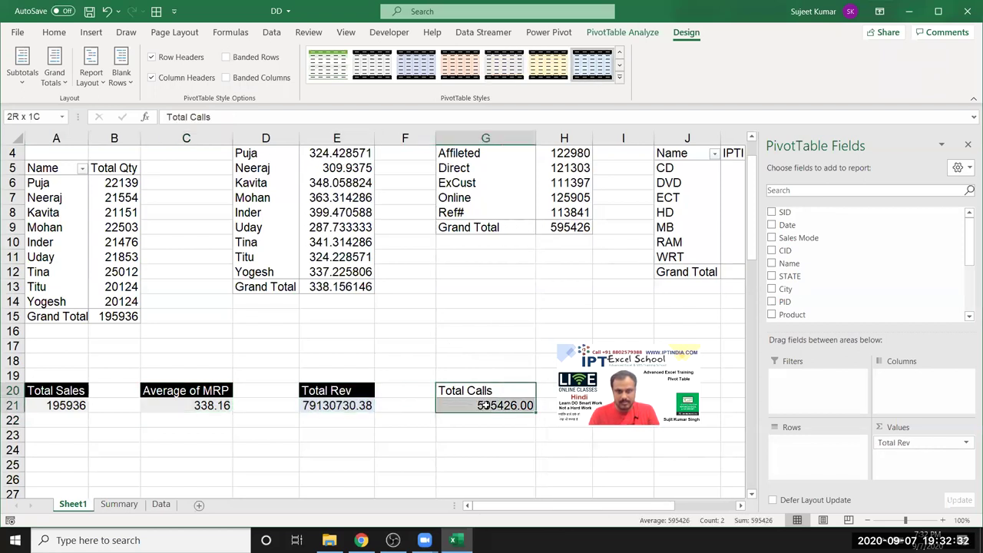
pyautogui.click(597, 77)
pyautogui.click(441, 330)
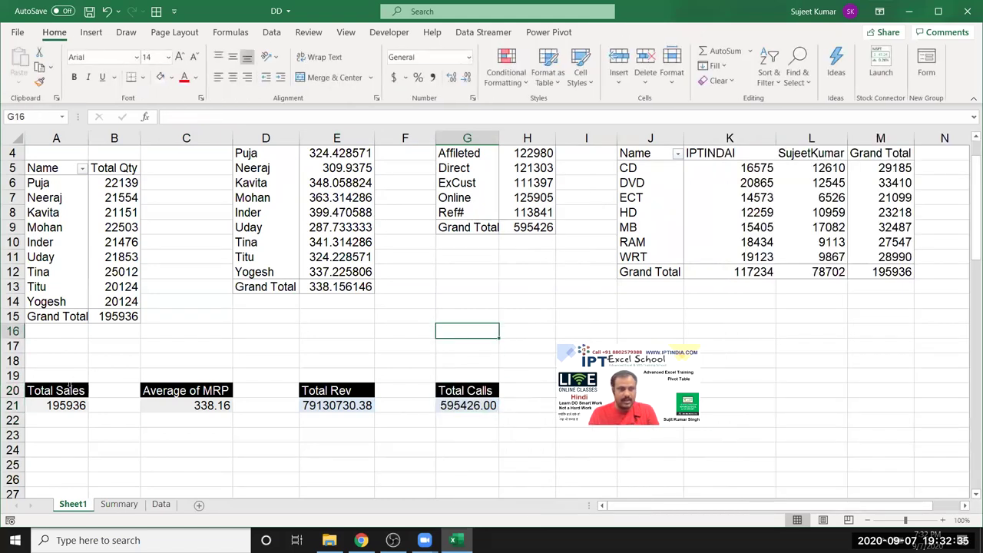
# - Paste Sheet1's Total Sales header and value as a linked picture into Summary's first KPI box
pyautogui.click(66, 388)
pyautogui.moveTo(64, 391); pyautogui.dragTo(71, 403)
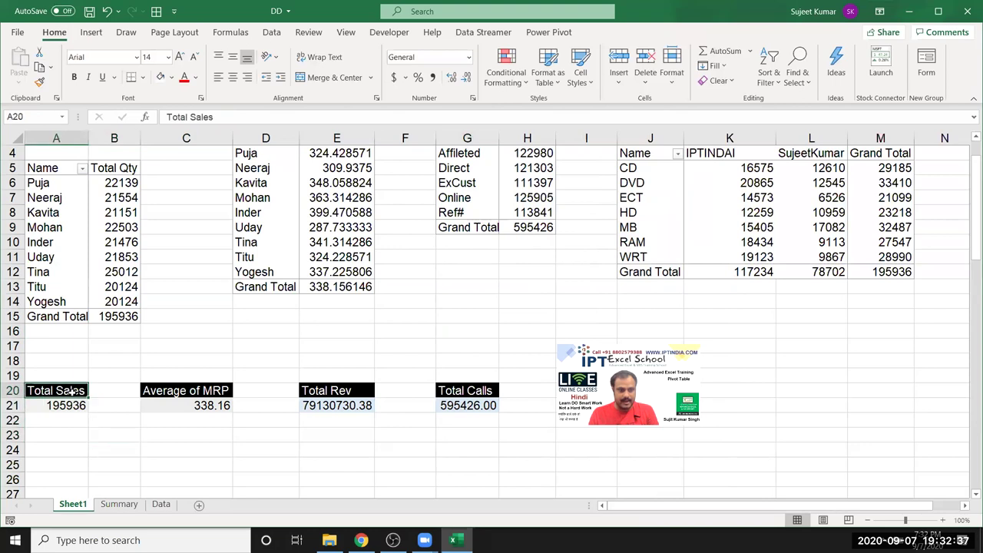
pyautogui.hotkey('ctrl', 'c')
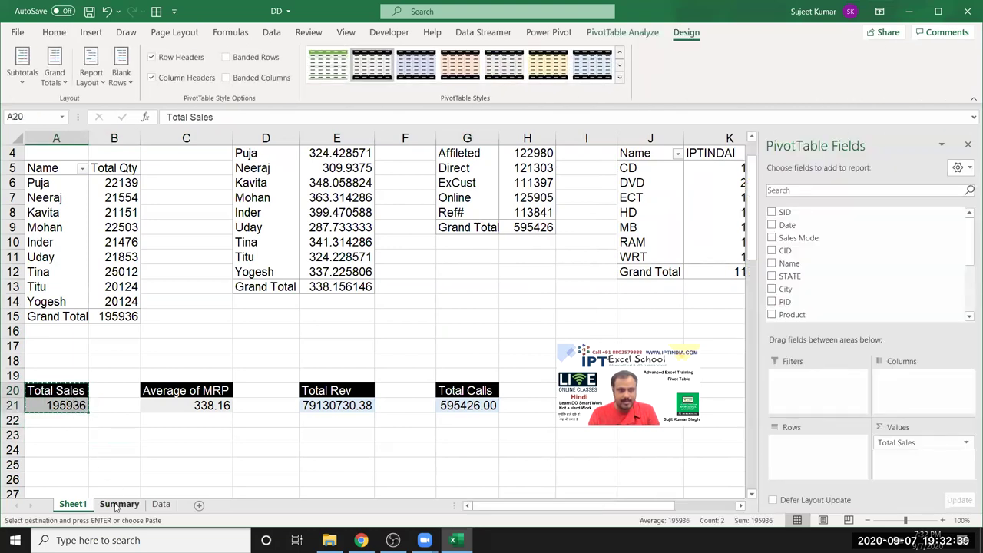
pyautogui.click(119, 504)
pyautogui.click(81, 182)
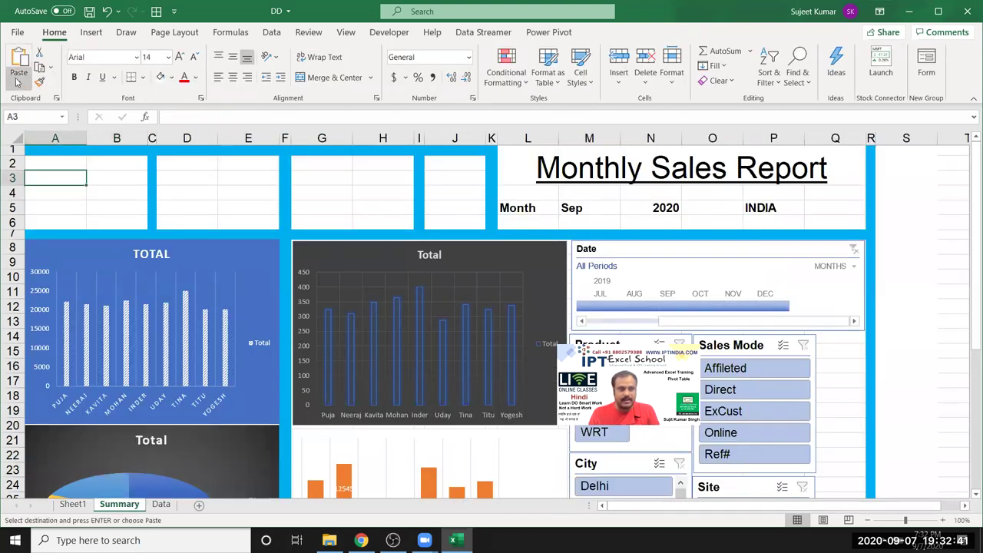
pyautogui.click(18, 82)
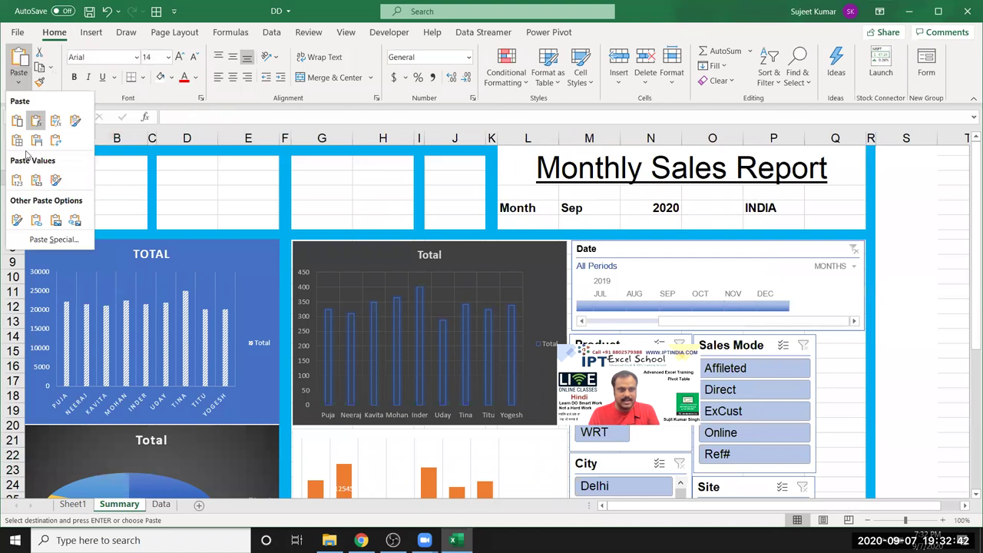
pyautogui.click(75, 220)
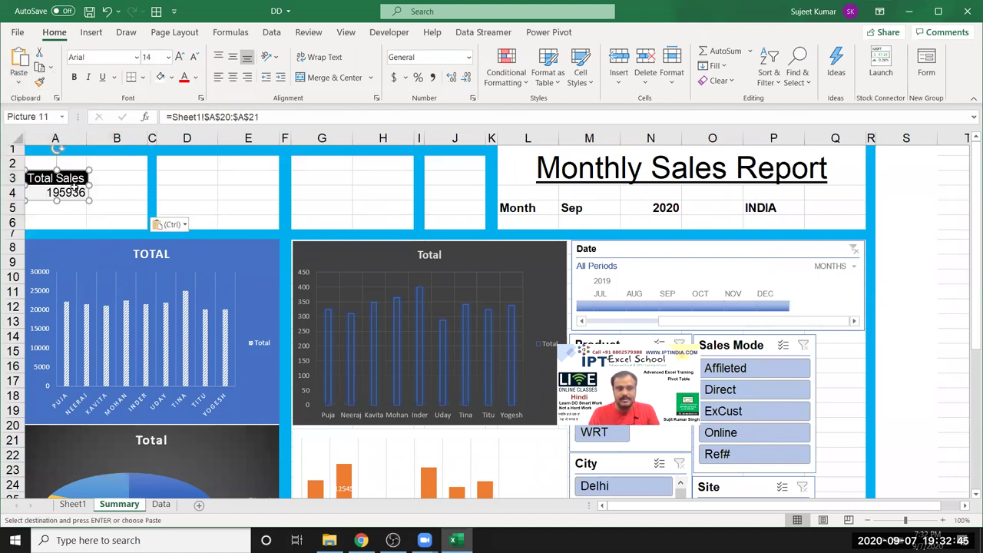
pyautogui.moveTo(84, 204)
pyautogui.mouseDown()
pyautogui.moveTo(123, 224)
pyautogui.moveTo(105, 209)
pyautogui.moveTo(109, 197)
pyautogui.mouseUp()
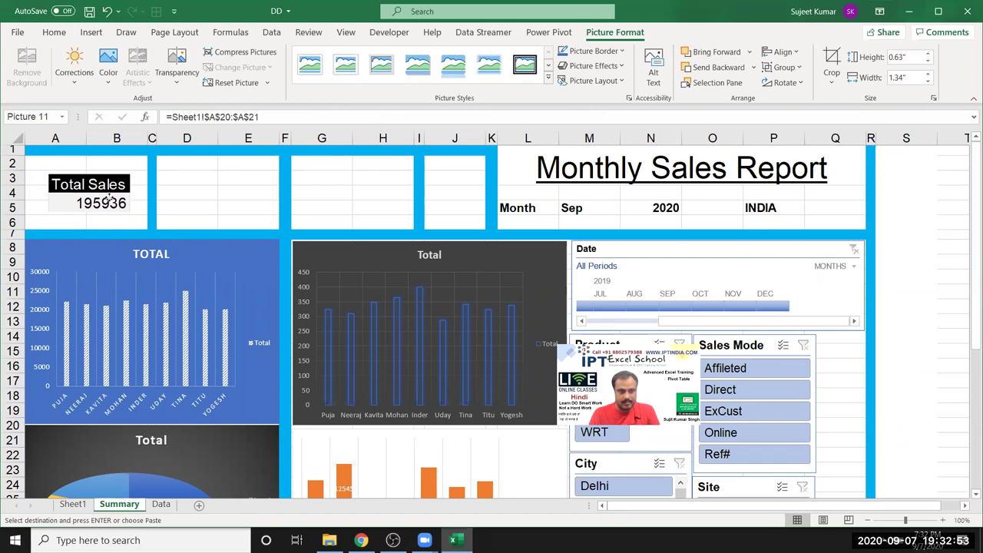
pyautogui.moveTo(109, 197); pyautogui.dragTo(107, 197)
# - Merge and center A2:B2 above the picture and enter the heading 'Total by Qty'
pyautogui.click(77, 162)
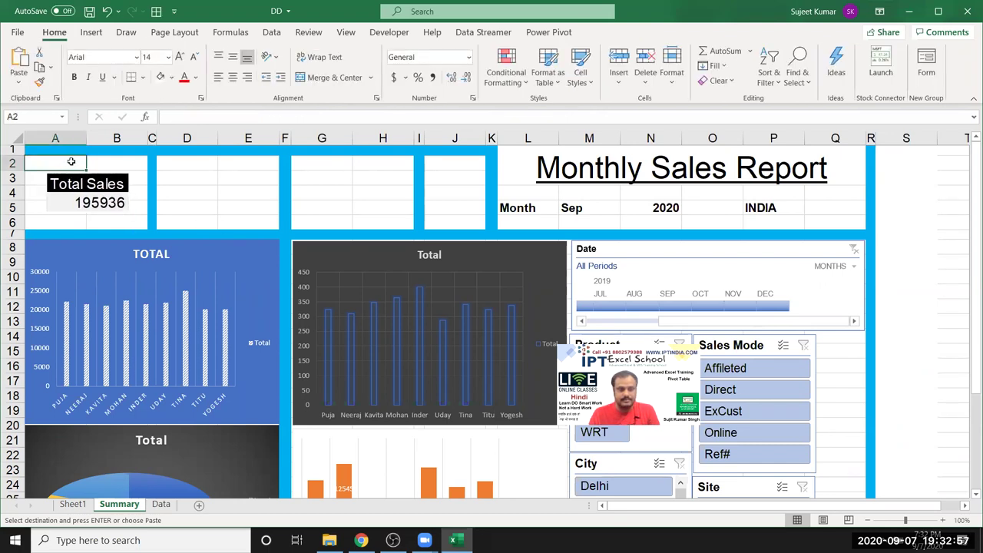
pyautogui.moveTo(70, 161); pyautogui.dragTo(116, 163)
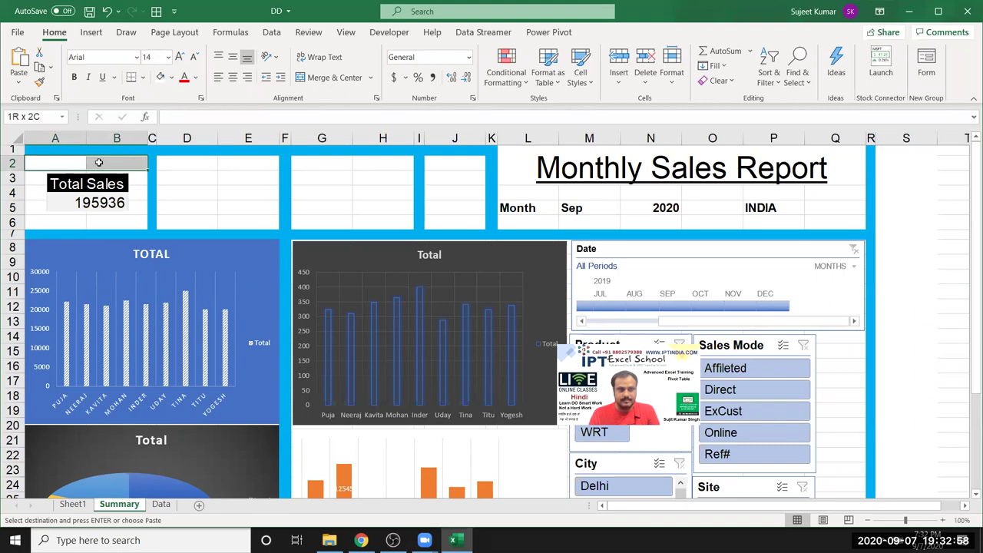
pyautogui.click(335, 85)
pyautogui.write('Qty')
pyautogui.press('BackSpace')
pyautogui.press('BackSpace')
pyautogui.press('BackSpace')
pyautogui.write('Total by')
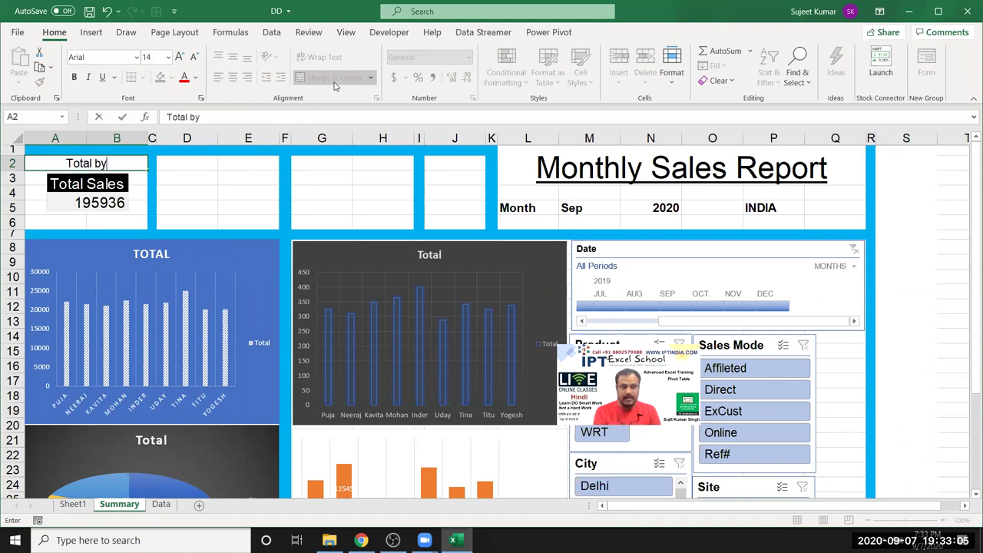
pyautogui.write(' Qty')
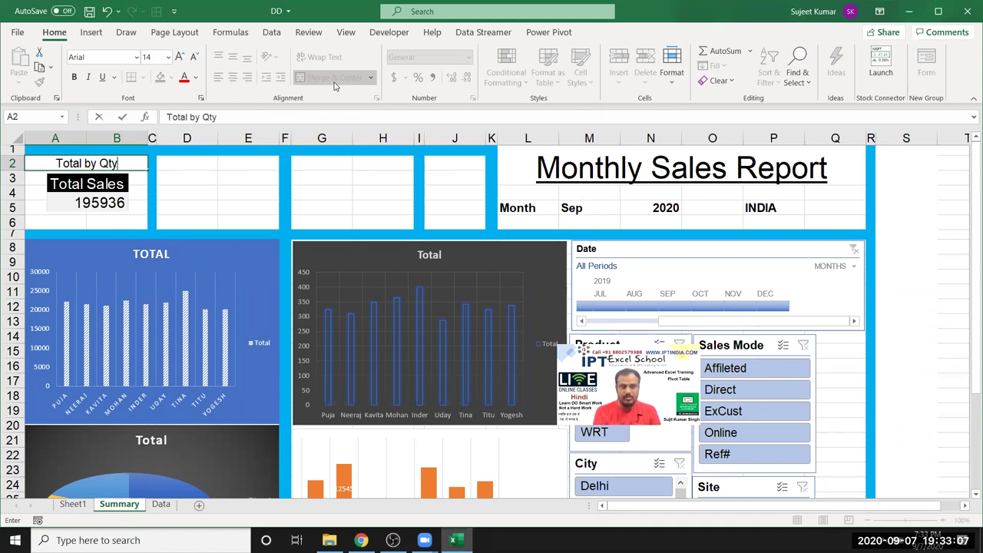
pyautogui.click(205, 219)
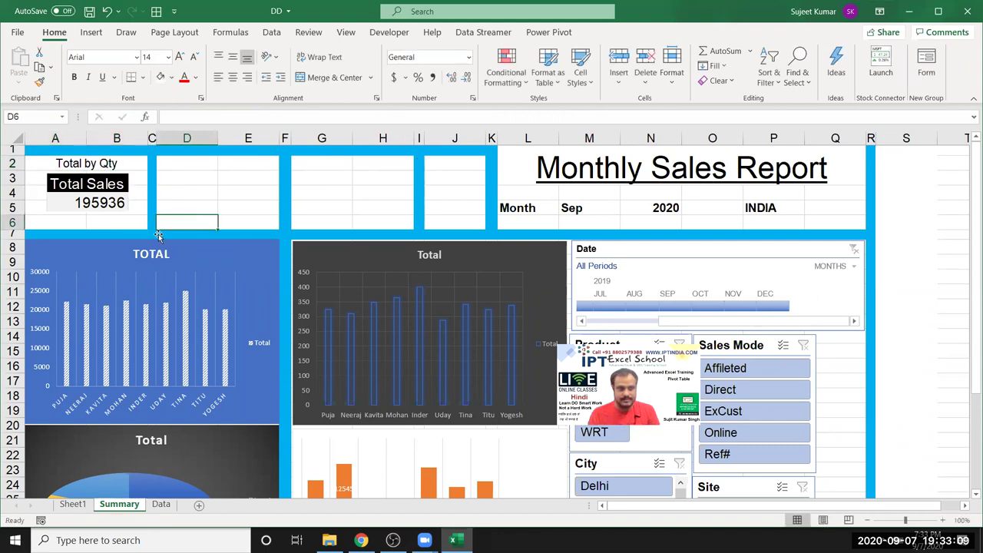
# - Paste the Average of MRP header and value as a linked picture near D3 on Summary
pyautogui.click(78, 504)
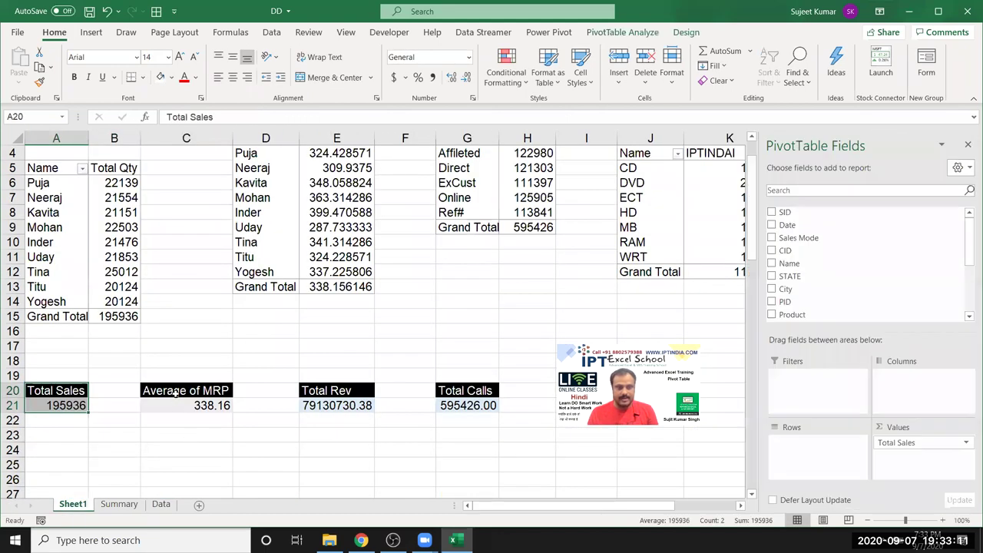
pyautogui.moveTo(175, 393); pyautogui.dragTo(176, 405)
pyautogui.hotkey('ctrl', 'c')
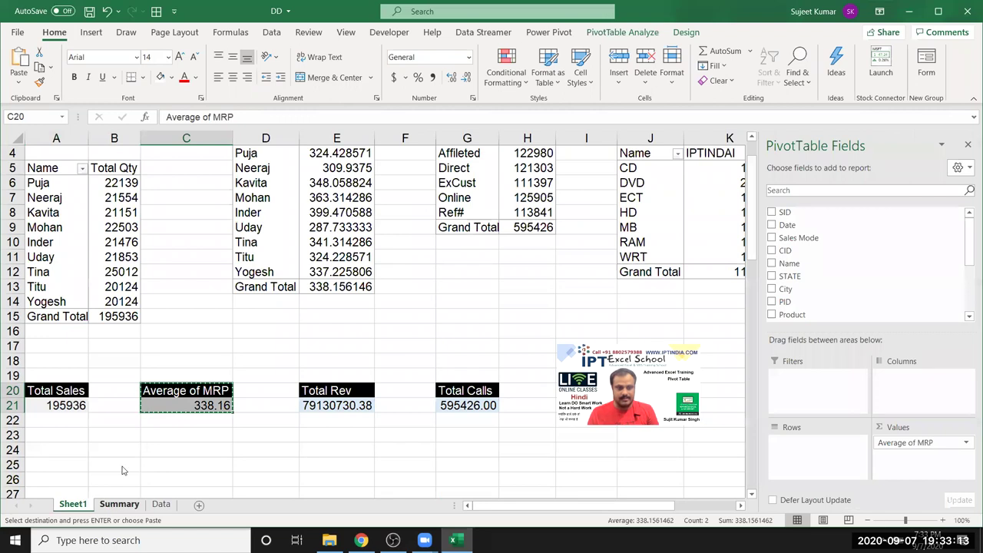
pyautogui.click(119, 503)
pyautogui.click(198, 193)
pyautogui.click(18, 80)
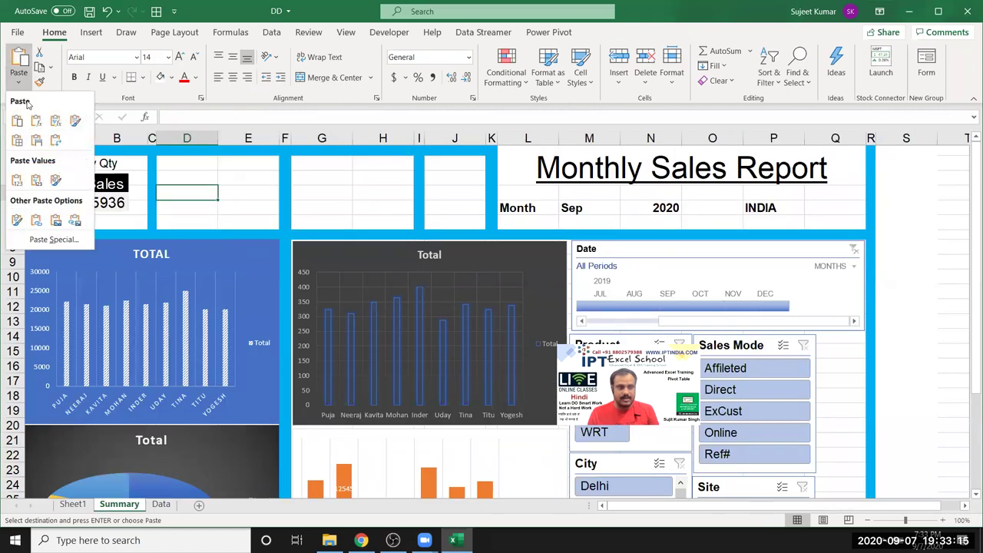
pyautogui.click(74, 220)
pyautogui.moveTo(199, 218)
pyautogui.mouseDown()
pyautogui.moveTo(212, 217)
pyautogui.moveTo(227, 163)
pyautogui.mouseUp()
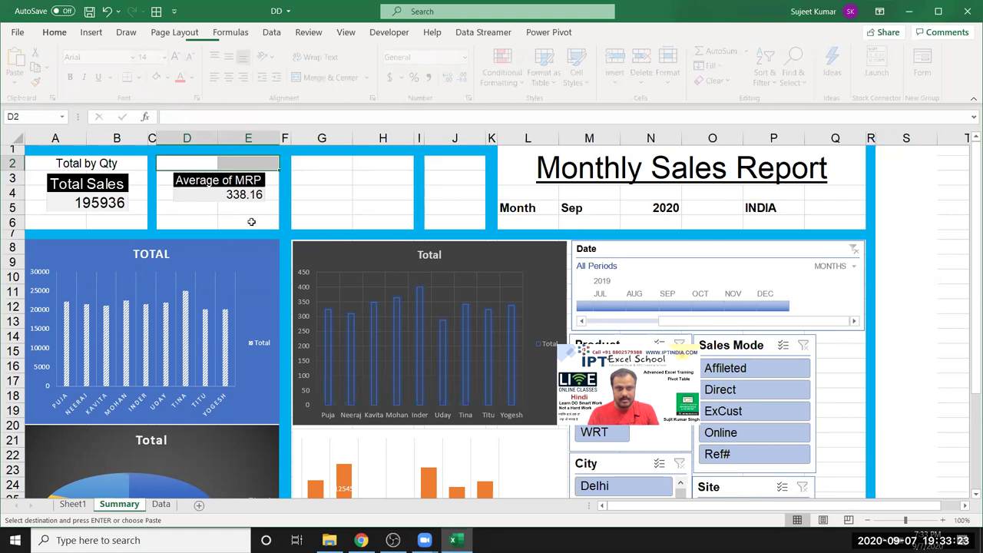
# - Paste the Total Rev figure as a linked picture at G4, enlarged to fill its box
pyautogui.click(73, 504)
pyautogui.moveTo(325, 392); pyautogui.dragTo(323, 405)
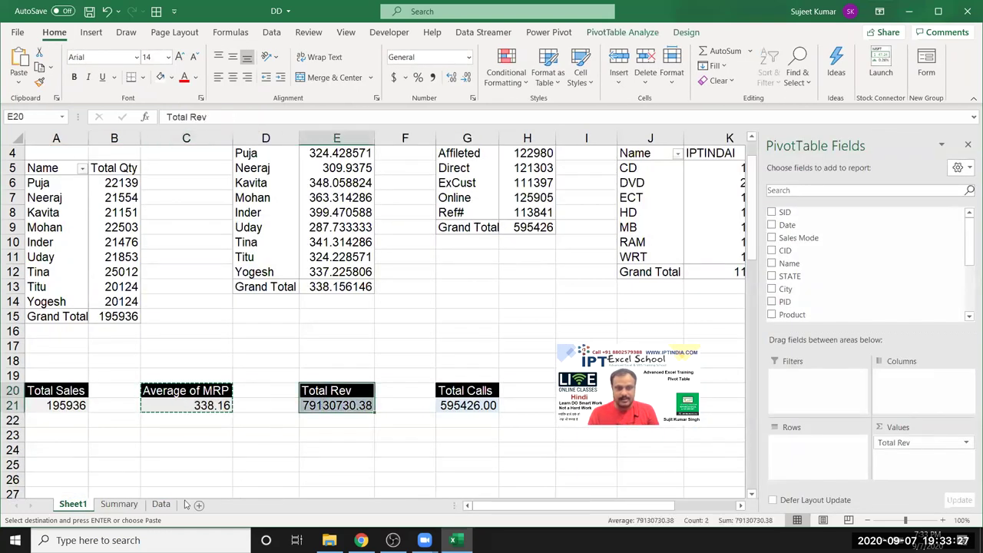
pyautogui.click(119, 504)
pyautogui.click(326, 199)
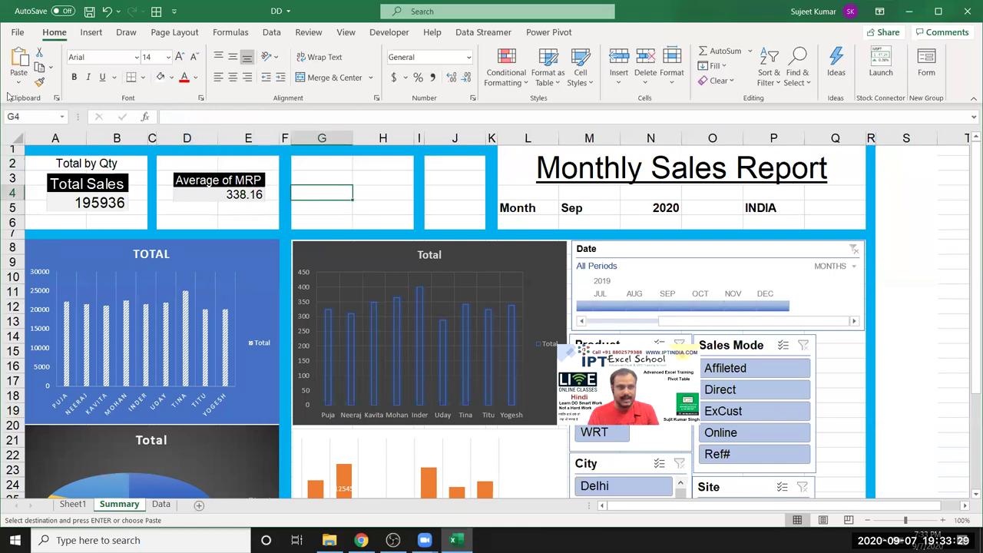
pyautogui.click(18, 81)
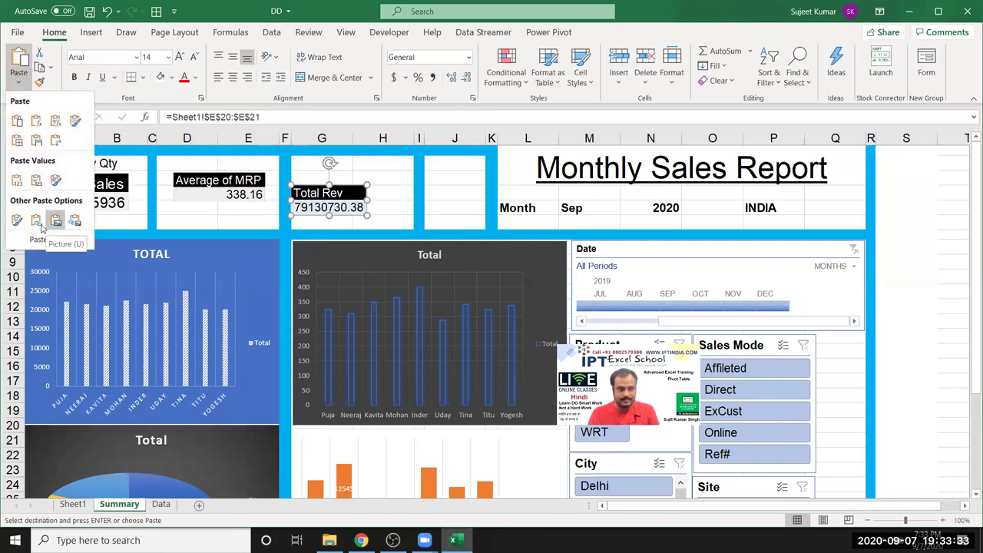
pyautogui.click(73, 221)
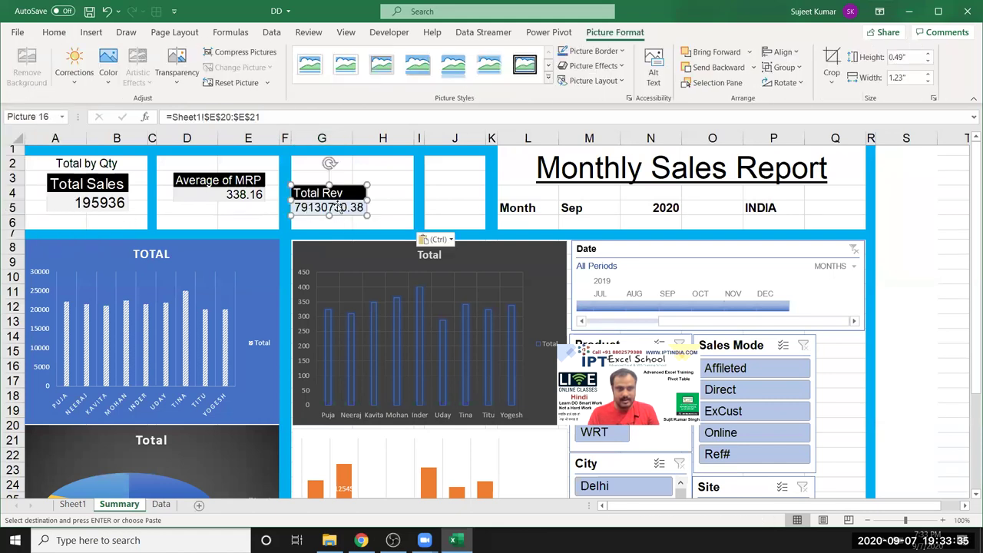
pyautogui.moveTo(379, 216); pyautogui.dragTo(397, 219)
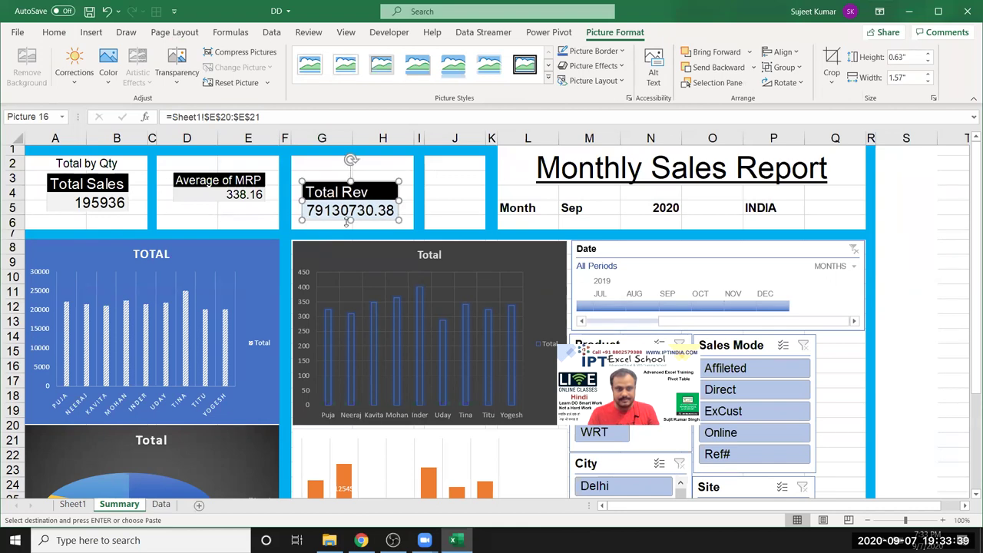
# - Paste the Total Calls heading and value as a linked picture at J5, sized to its box
pyautogui.click(471, 390)
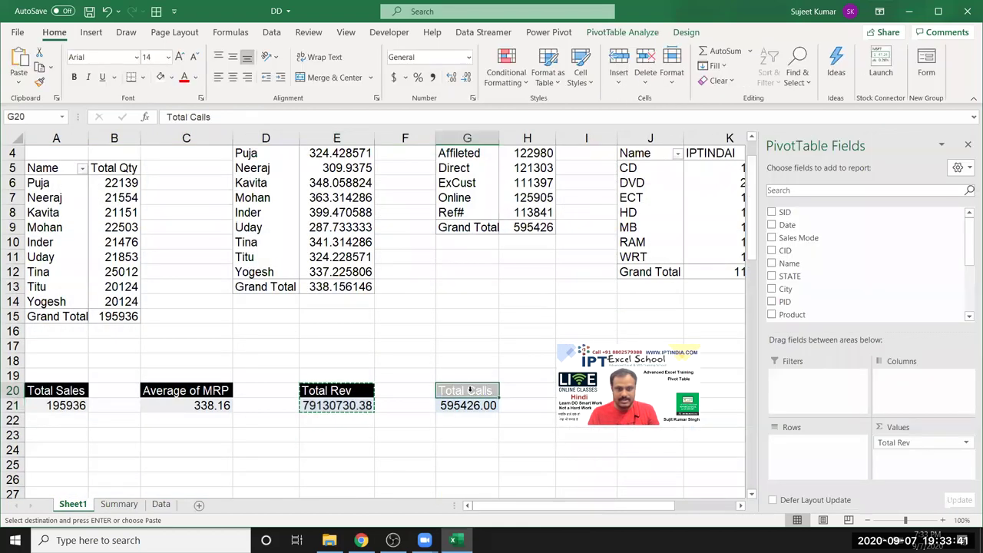
pyautogui.moveTo(471, 407)
pyautogui.mouseDown()
pyautogui.moveTo(468, 430)
pyautogui.moveTo(468, 392)
pyautogui.mouseUp()
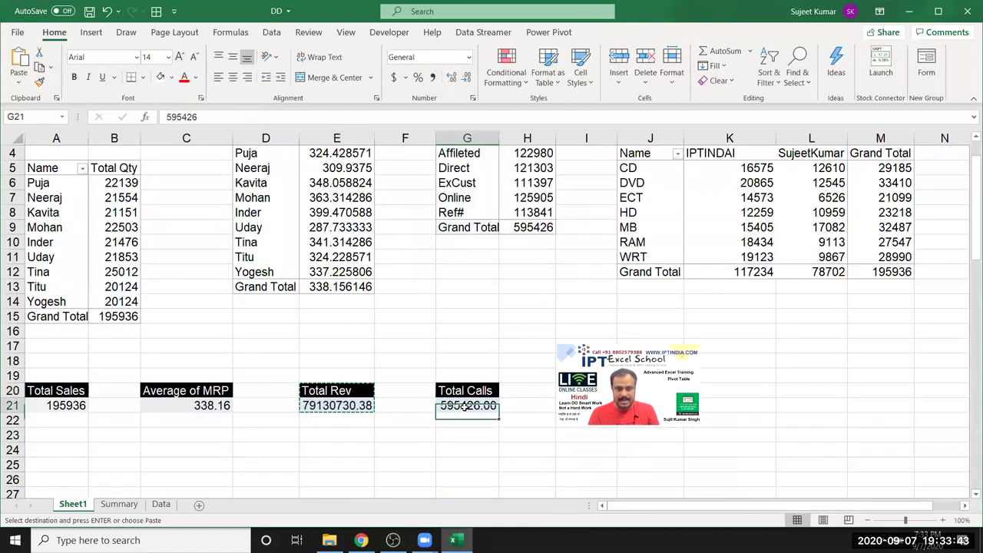
pyautogui.hotkey('ctrl', 'c')
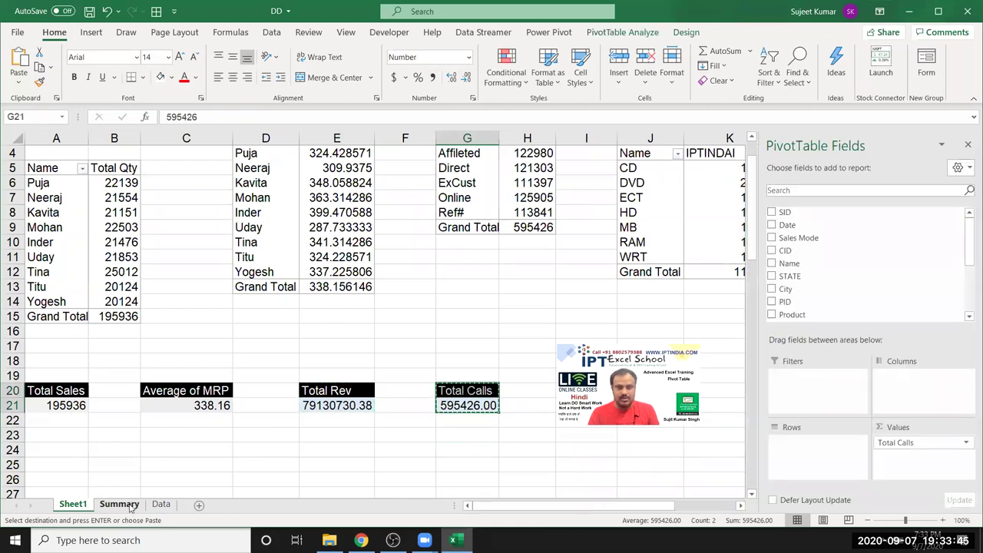
pyautogui.click(119, 504)
pyautogui.click(458, 209)
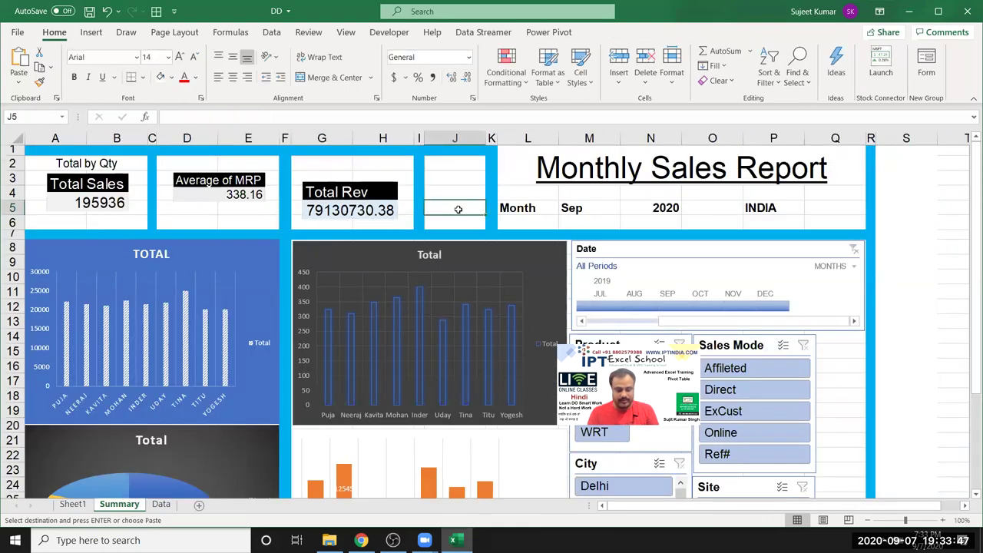
pyautogui.click(18, 83)
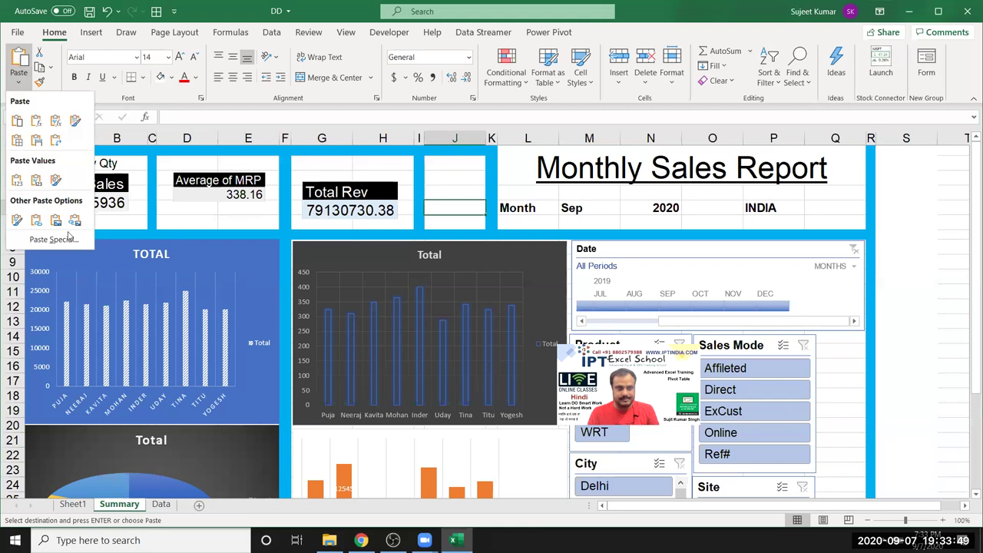
pyautogui.click(74, 219)
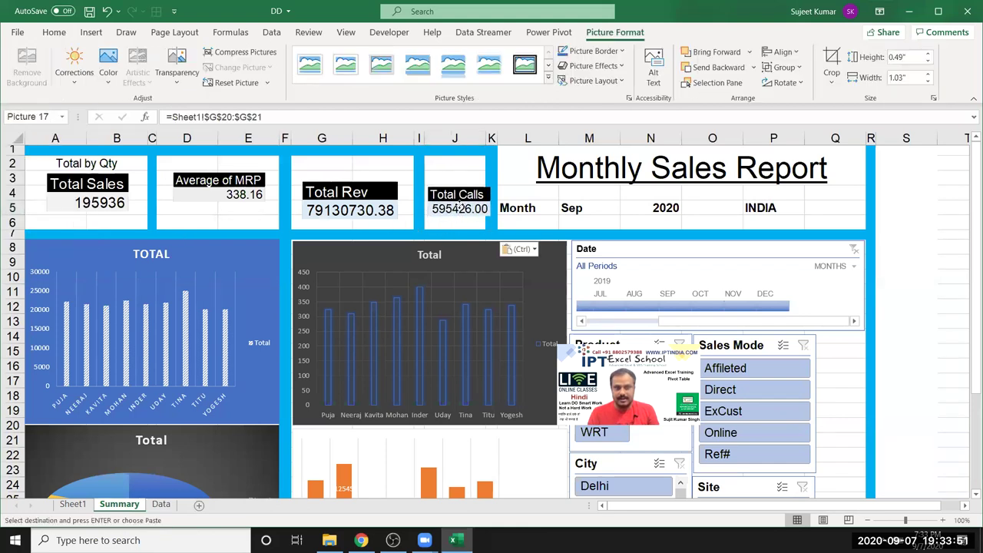
pyautogui.moveTo(489, 218); pyautogui.dragTo(466, 207)
# - Nudge the Total Rev and Total Calls pictures upward so they align, then deselect
pyautogui.moveTo(351, 193); pyautogui.dragTo(349, 182)
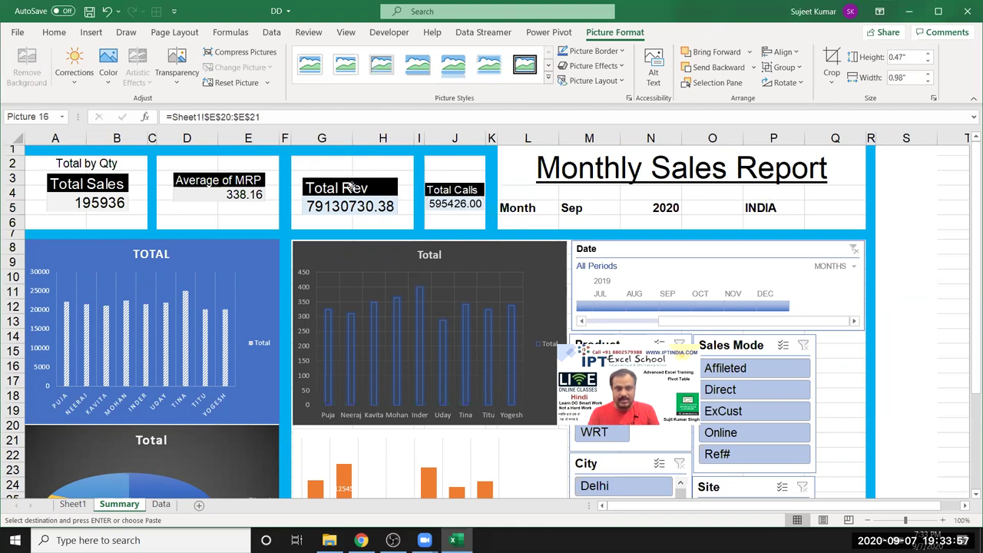
pyautogui.moveTo(461, 197); pyautogui.dragTo(461, 185)
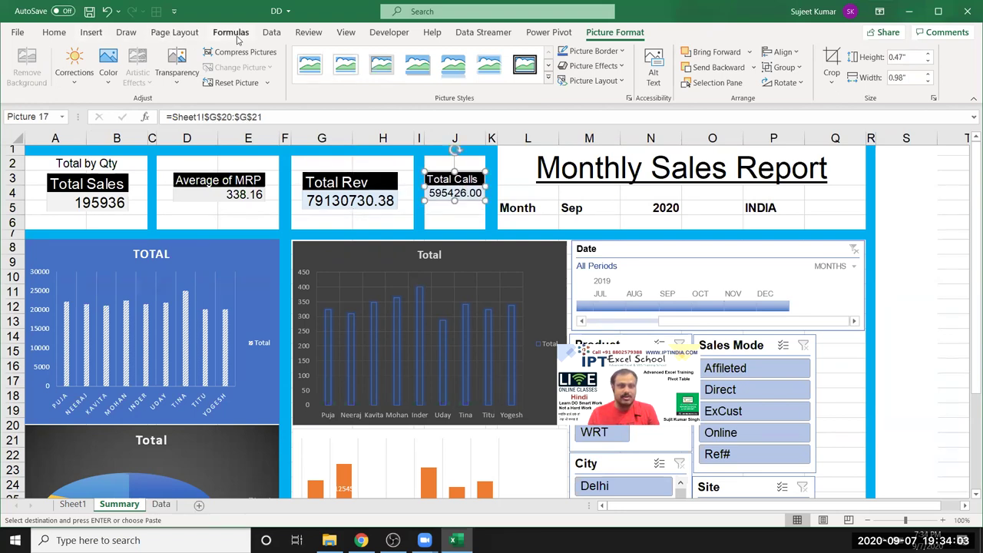
pyautogui.click(189, 34)
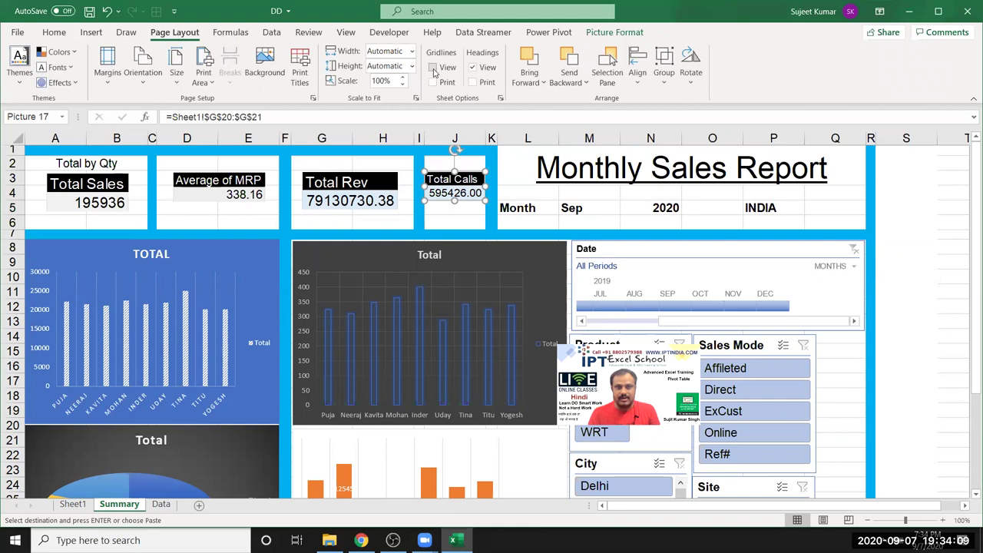
pyautogui.click(918, 237)
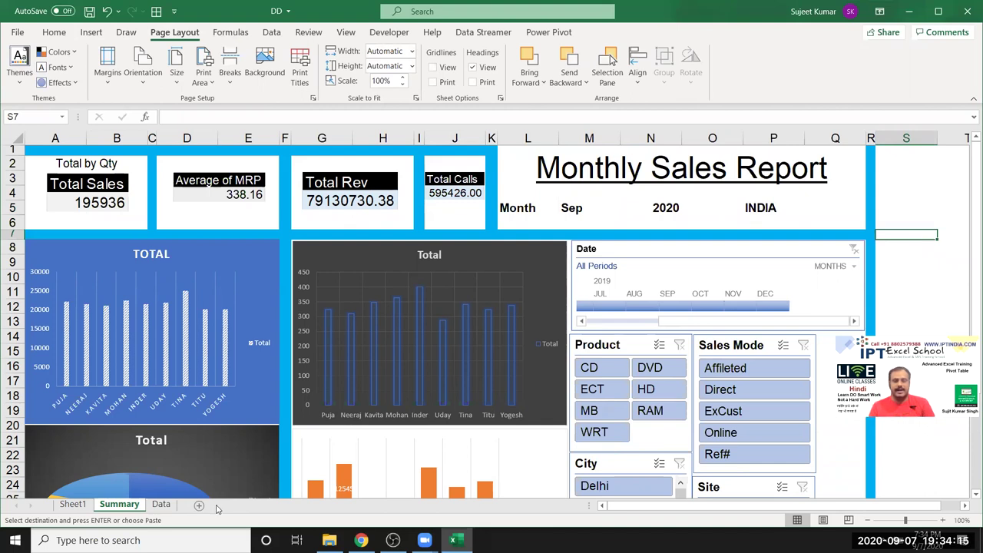
# - Filter the Sales Mode slicer through Direct, ExCust and finally Online
pyautogui.click(729, 391)
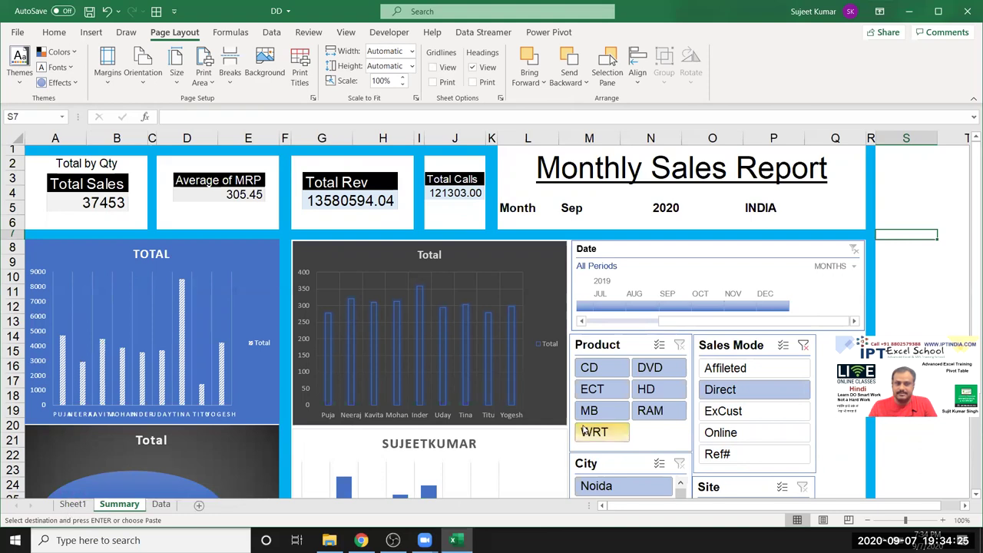
pyautogui.click(706, 413)
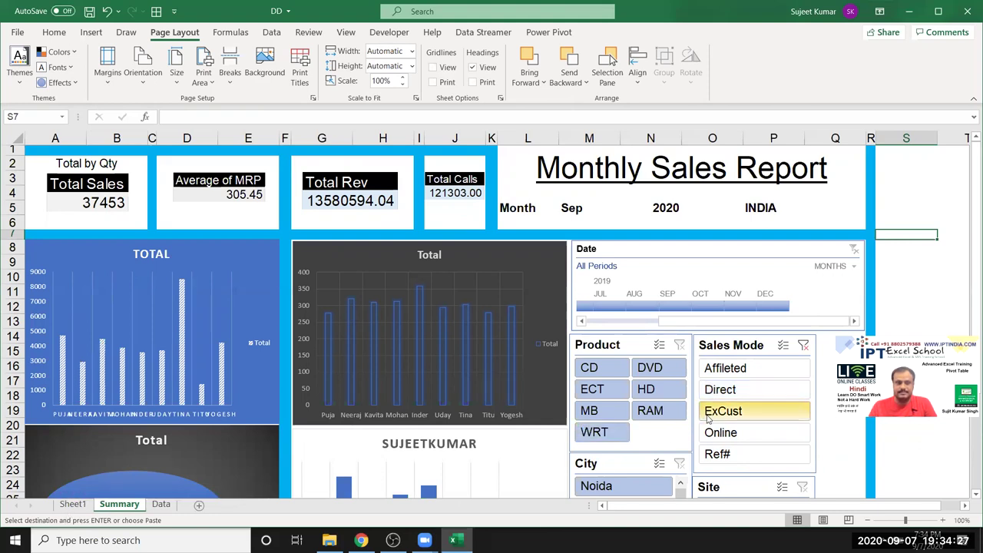
pyautogui.click(722, 433)
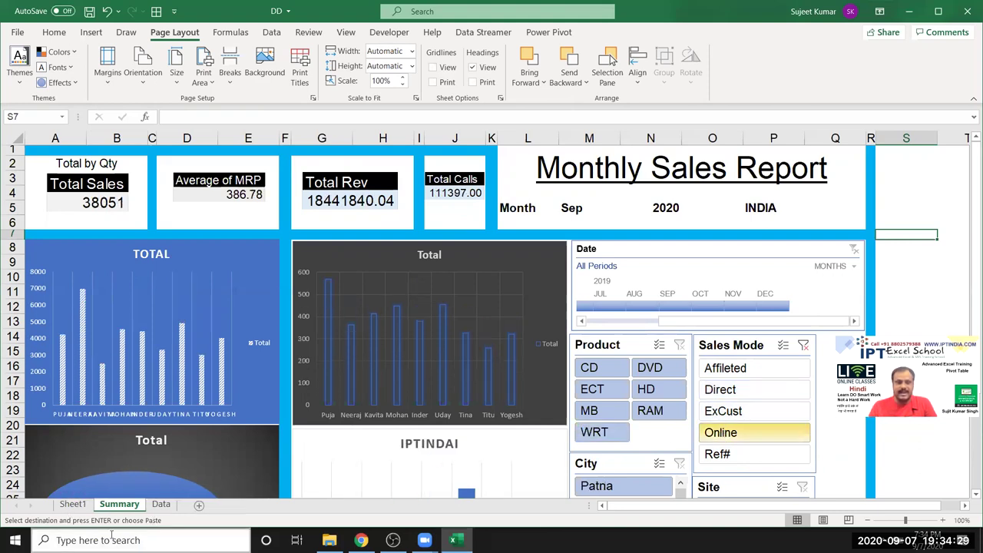
# - Select the Average of MRP pivot on Sheet1, now showing Online-only figures
pyautogui.click(74, 505)
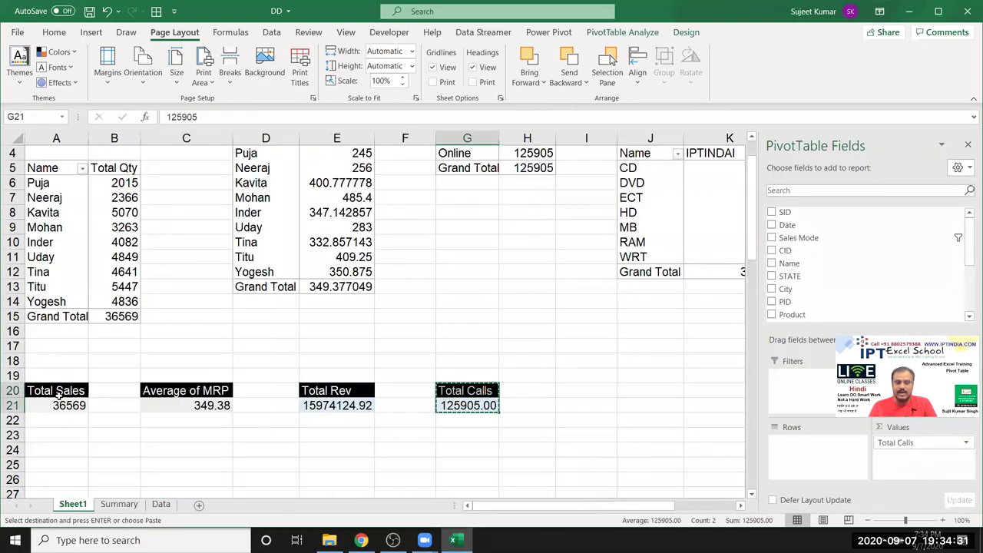
pyautogui.click(217, 405)
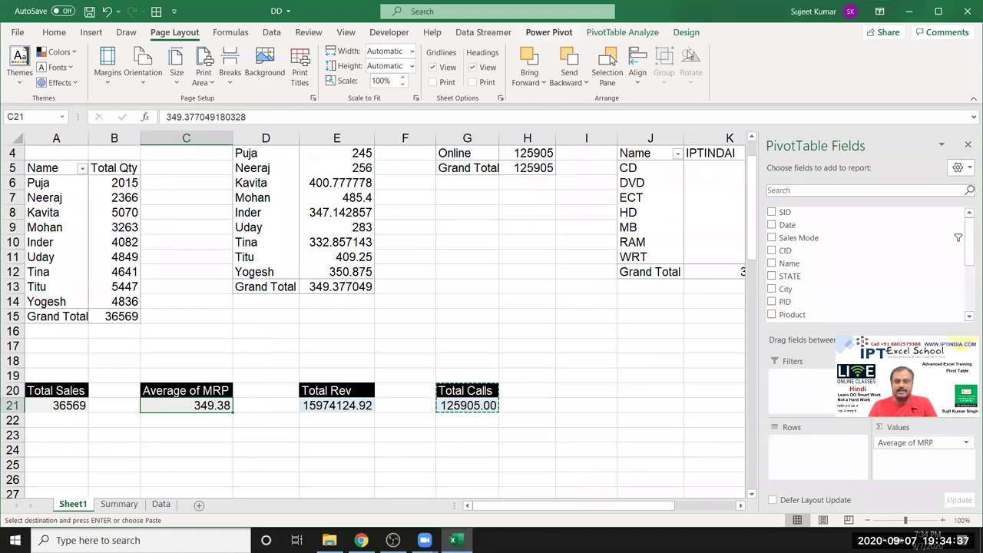
pyautogui.click(622, 32)
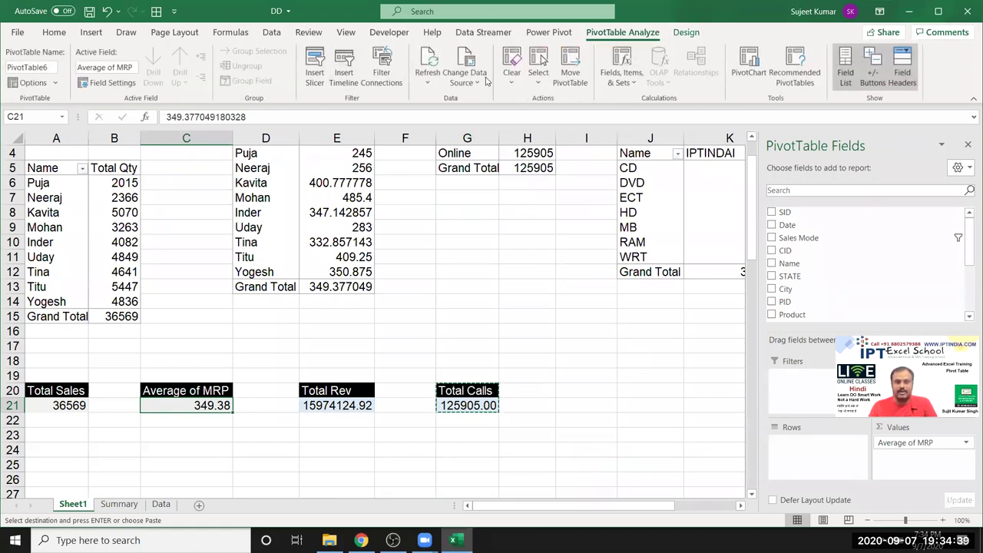
# - Review the pivot's slicer Filter Connections and close the list without changes
pyautogui.click(382, 75)
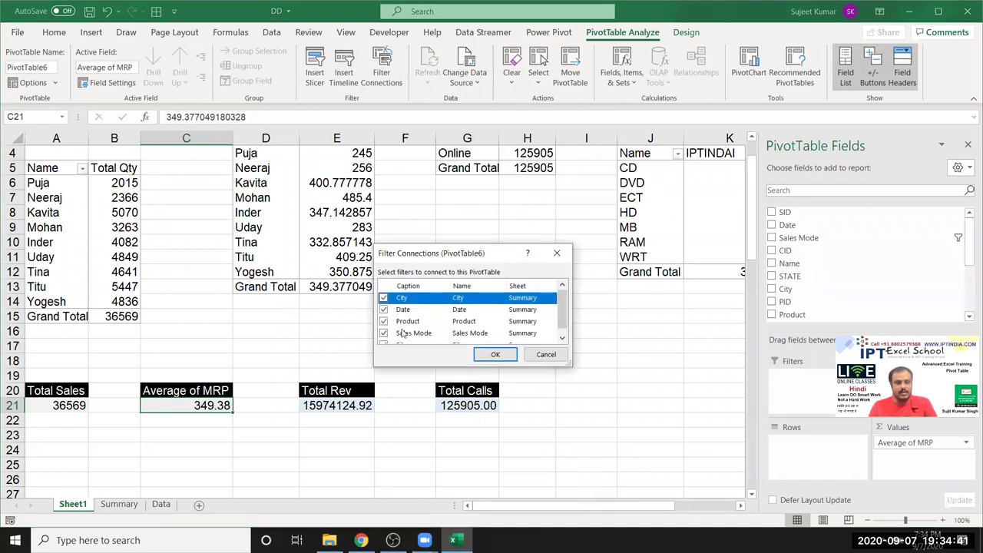
pyautogui.scroll(-1, 401, 333)
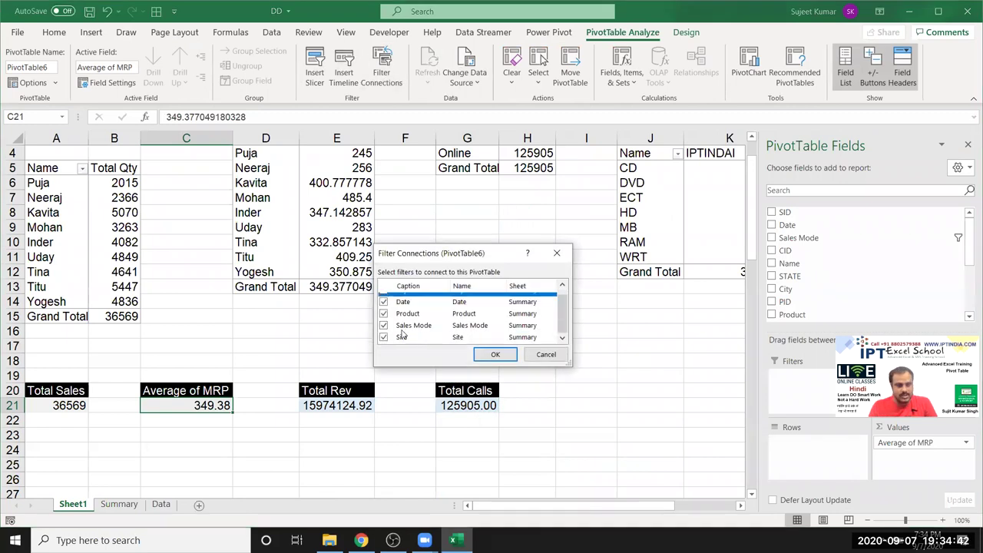
pyautogui.click(547, 358)
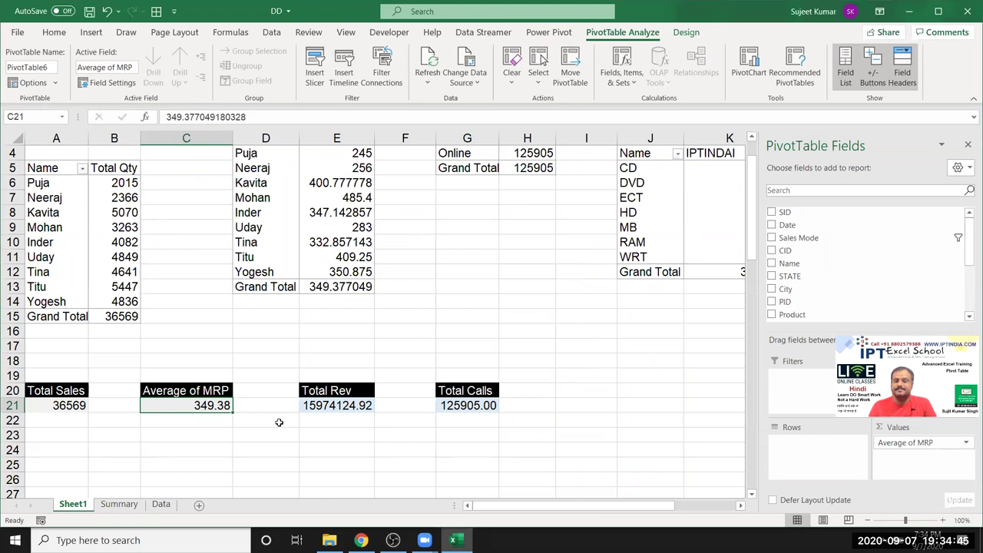
pyautogui.click(279, 423)
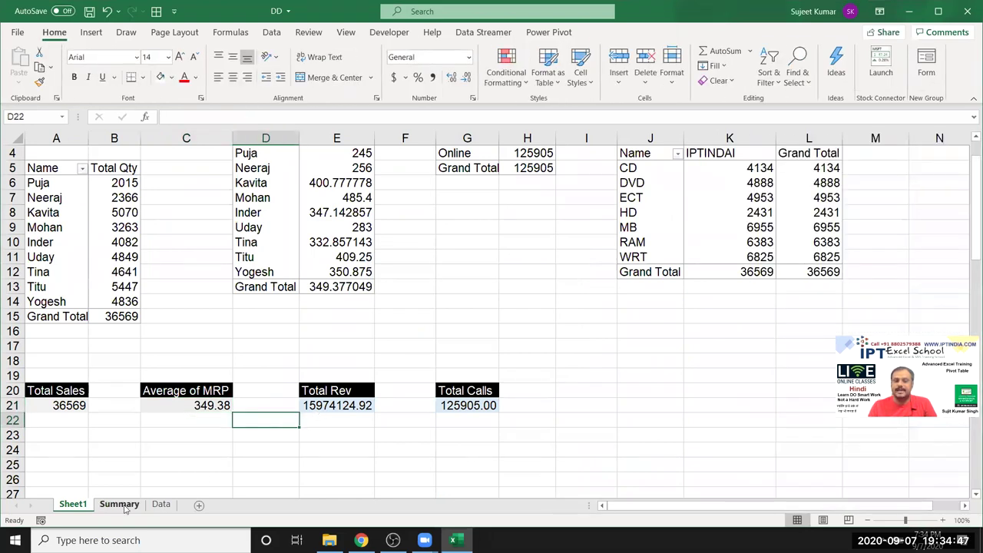
# - Filter the Summary dashboard to Chennai in the City slicer and make the slicer shorter
pyautogui.click(121, 505)
pyautogui.scroll(-3, 645, 307)
pyautogui.scroll(-1, 643, 309)
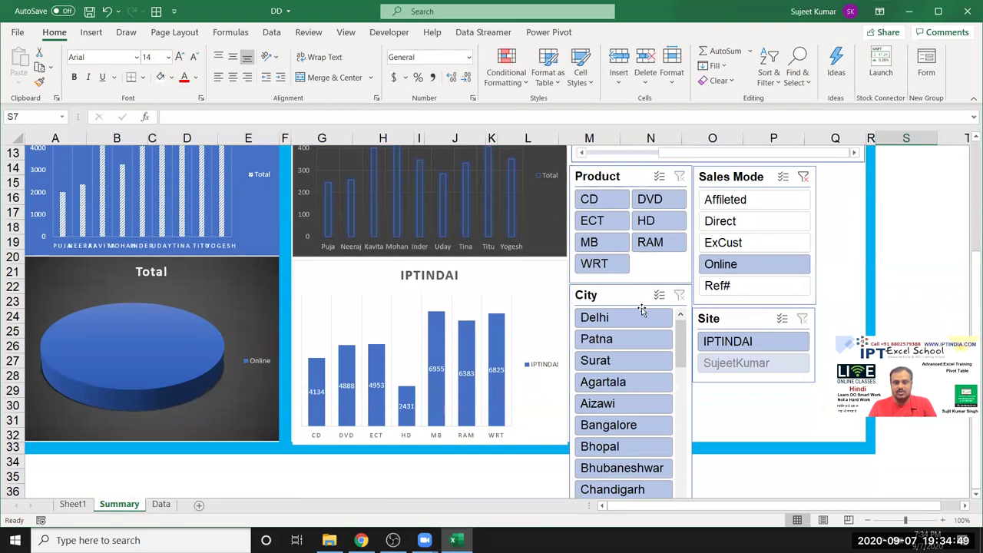
pyautogui.scroll(-2, 643, 338)
pyautogui.scroll(-1, 631, 359)
pyautogui.click(657, 377)
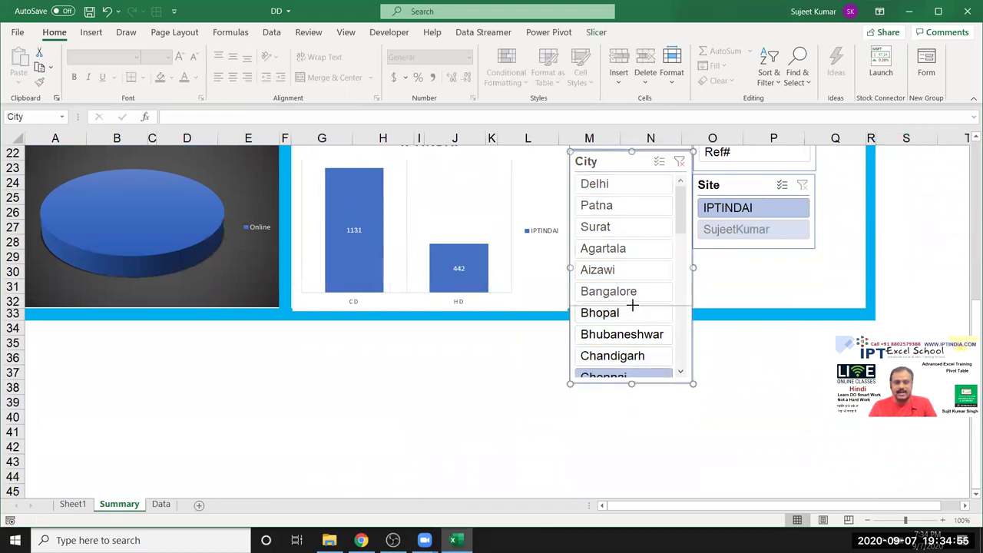
pyautogui.moveTo(630, 313); pyautogui.dragTo(632, 306)
pyautogui.click(633, 348)
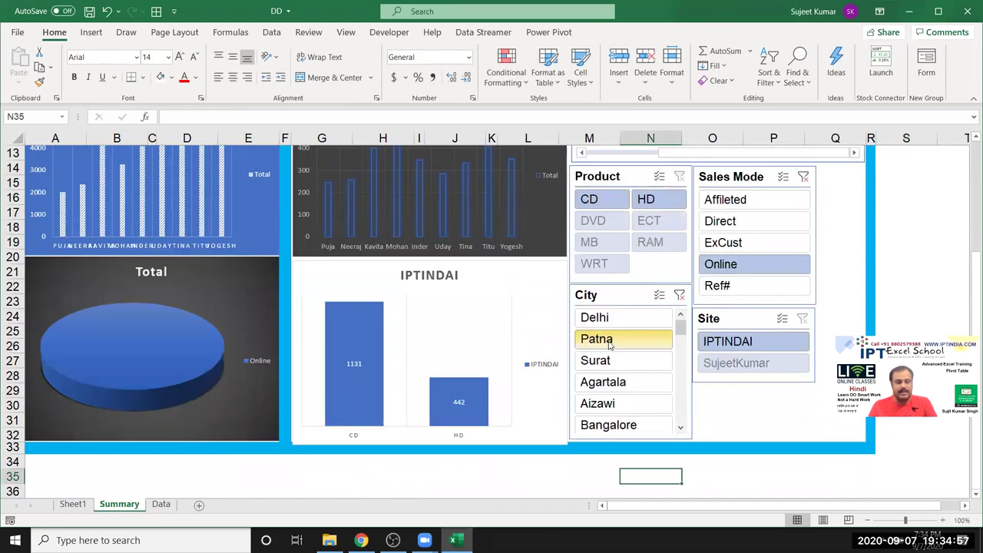
pyautogui.scroll(3, 610, 345)
pyautogui.scroll(4, 621, 305)
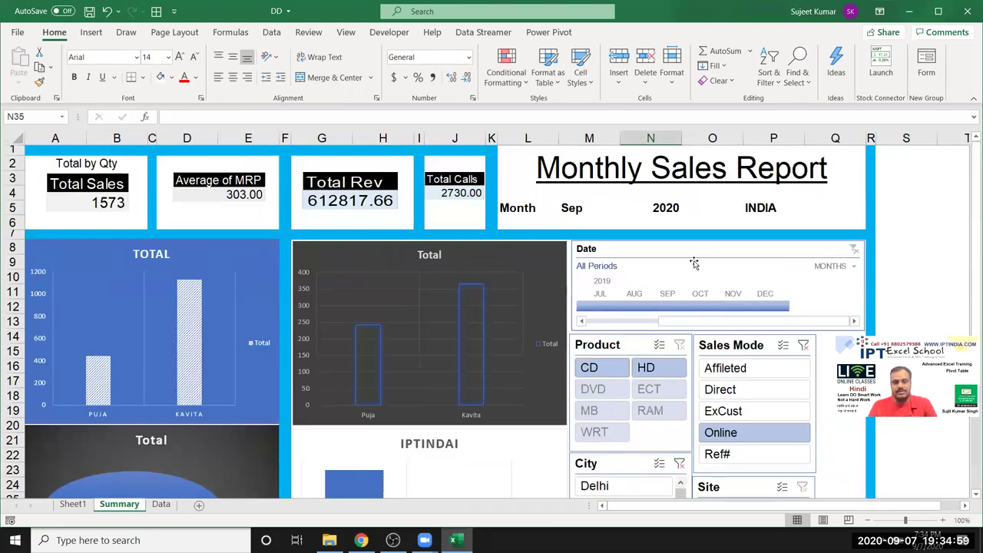